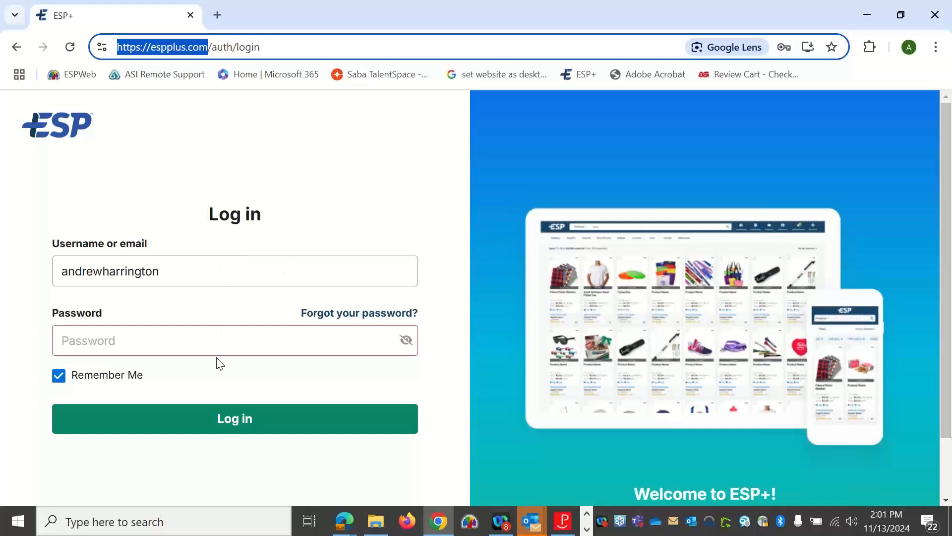
- Enter the account password with Remember Me left enabled and log in
{"action": "left_click", "coordinate": [208, 343]}
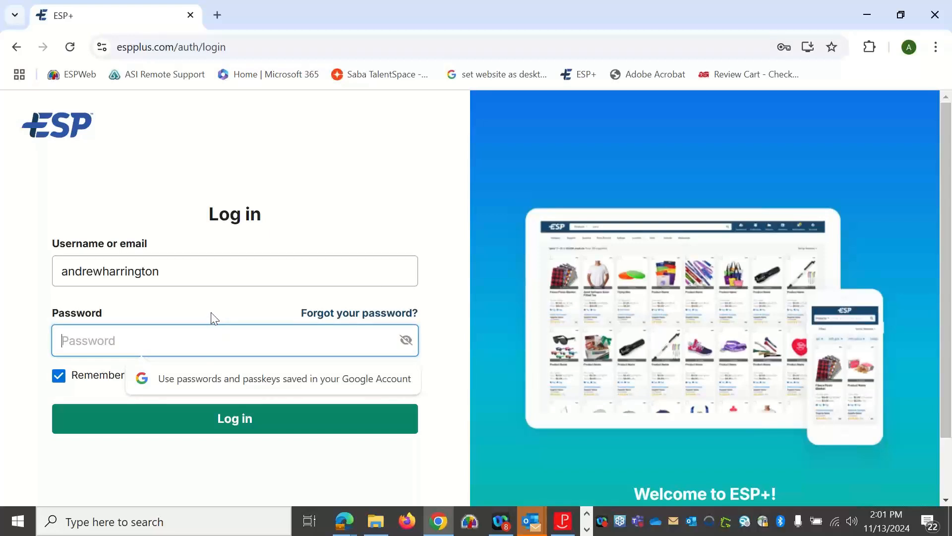
{"action": "left_click", "coordinate": [94, 394]}
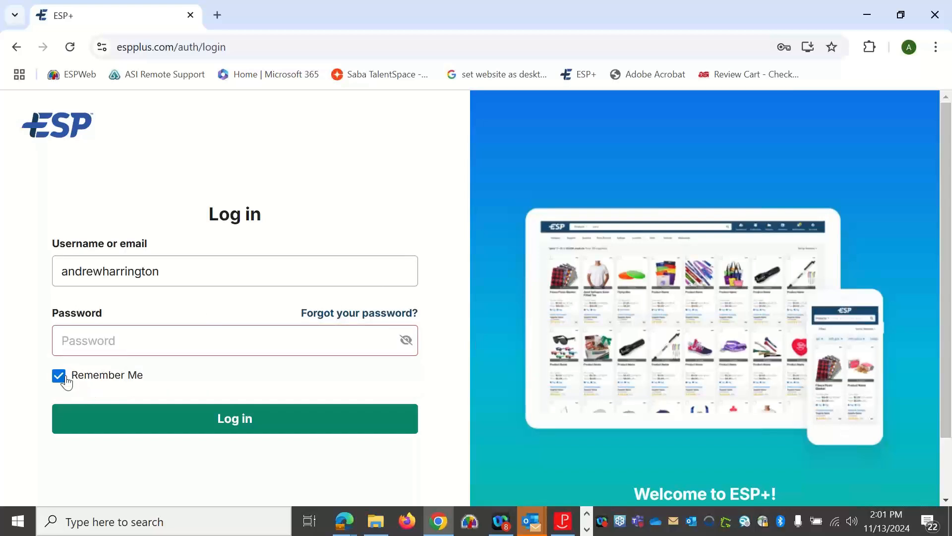
{"action": "left_click", "coordinate": [108, 346]}
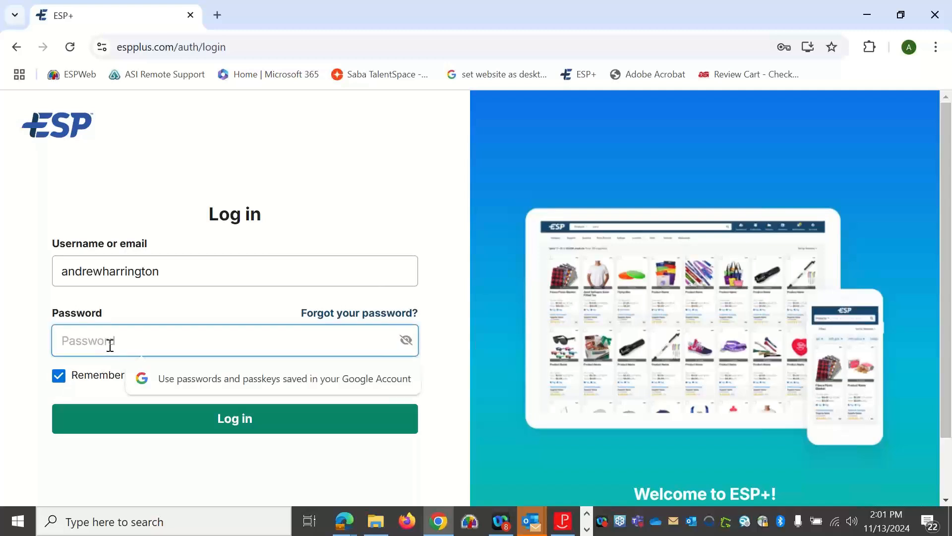
{"action": "type", "text": "********"}
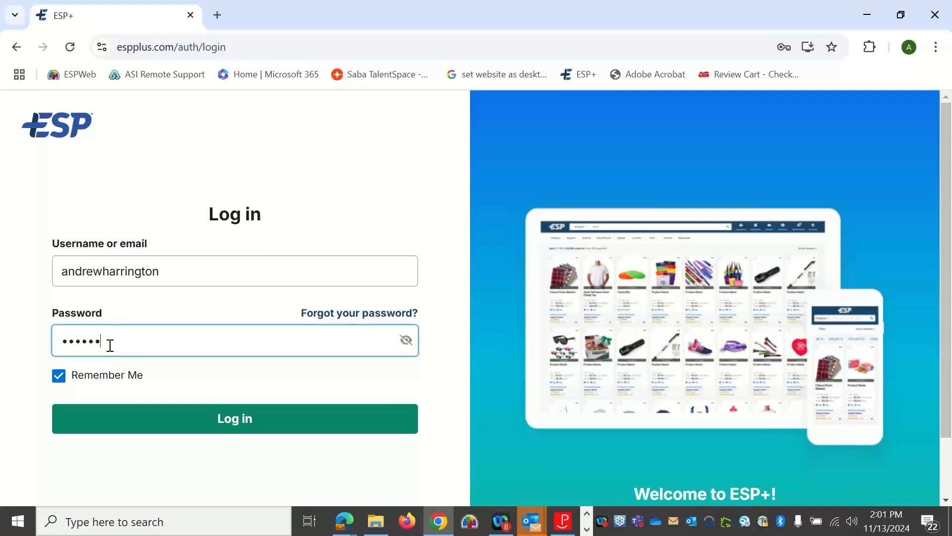
{"action": "type", "text": "*"}
{"action": "left_click", "coordinate": [252, 420]}
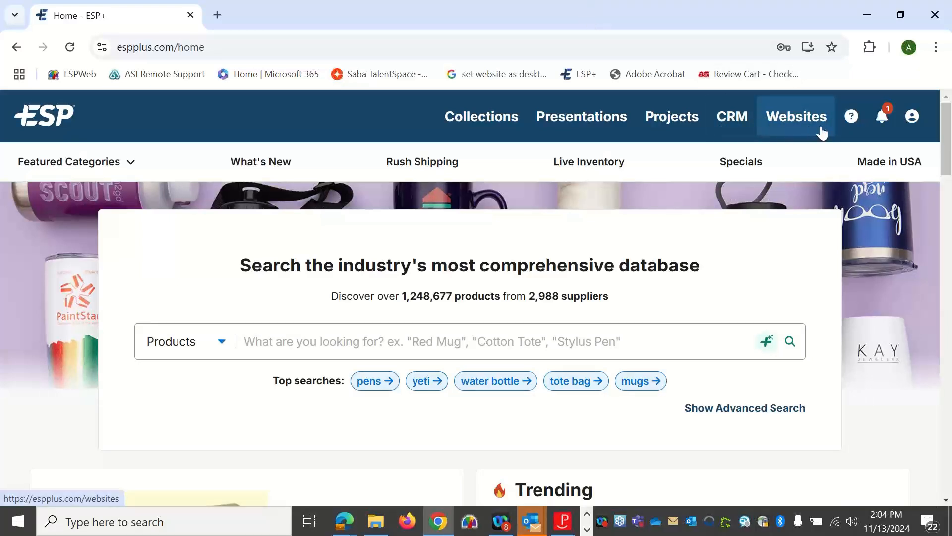
- Look through the help resources, from ESP+ Support and Education to the About Us entries
{"action": "left_click", "coordinate": [848, 126]}
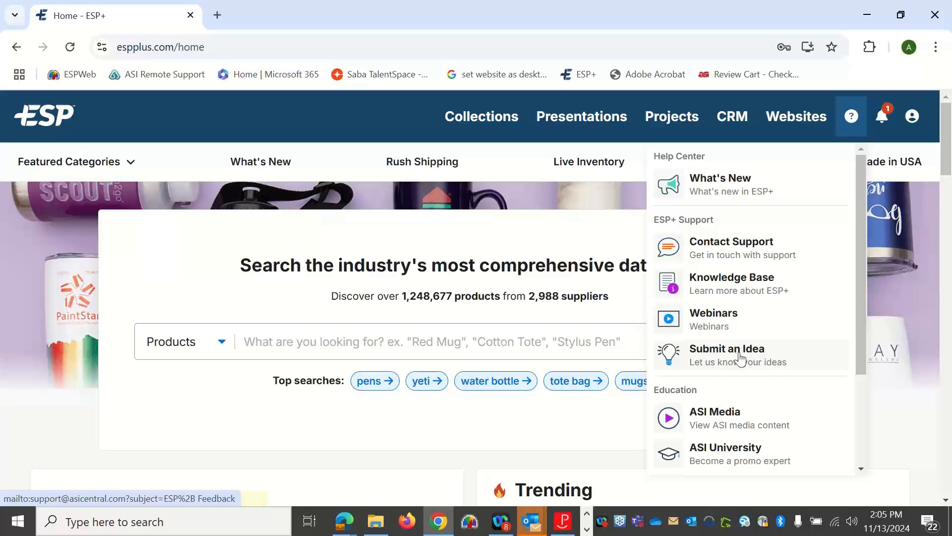
{"action": "scroll", "coordinate": [751, 358], "scroll_direction": "down", "scroll_amount": 2}
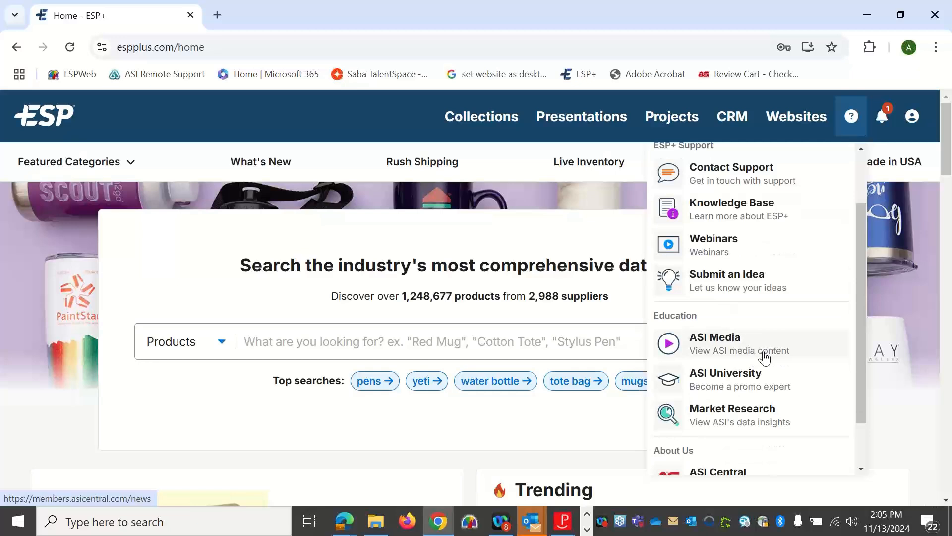
{"action": "scroll", "coordinate": [764, 356], "scroll_direction": "down", "scroll_amount": 1}
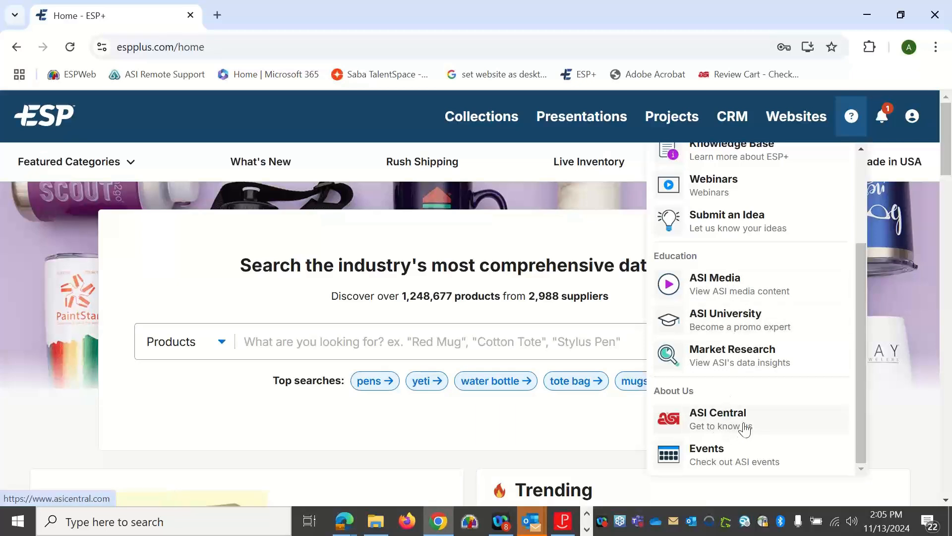
{"action": "scroll", "coordinate": [747, 430], "scroll_direction": "up", "scroll_amount": 1}
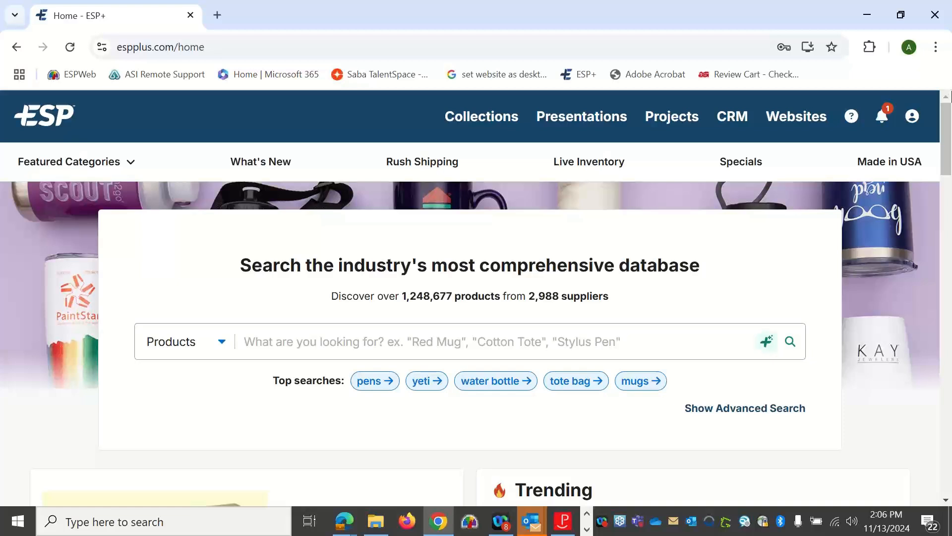
- Check the notifications, review the notification settings, and return to the home page
{"action": "left_click", "coordinate": [884, 118]}
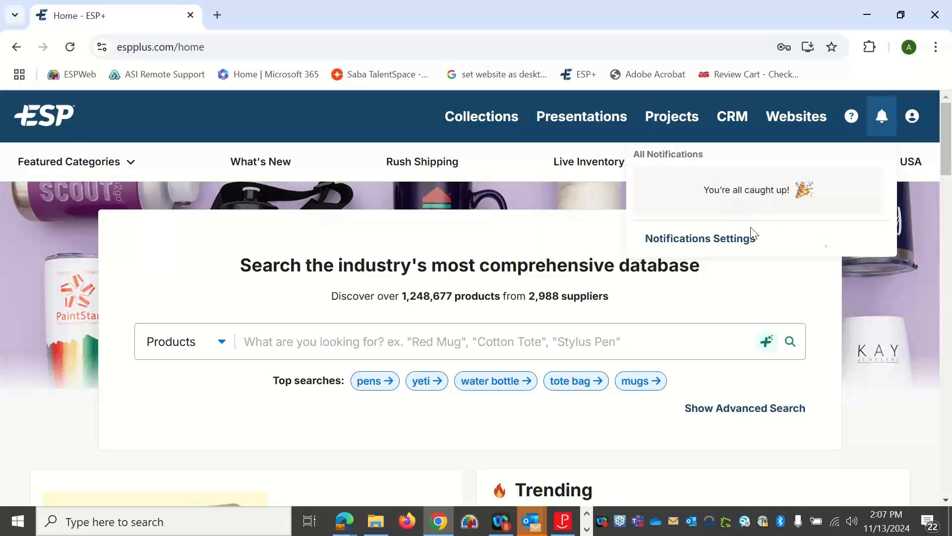
{"action": "left_click", "coordinate": [741, 247]}
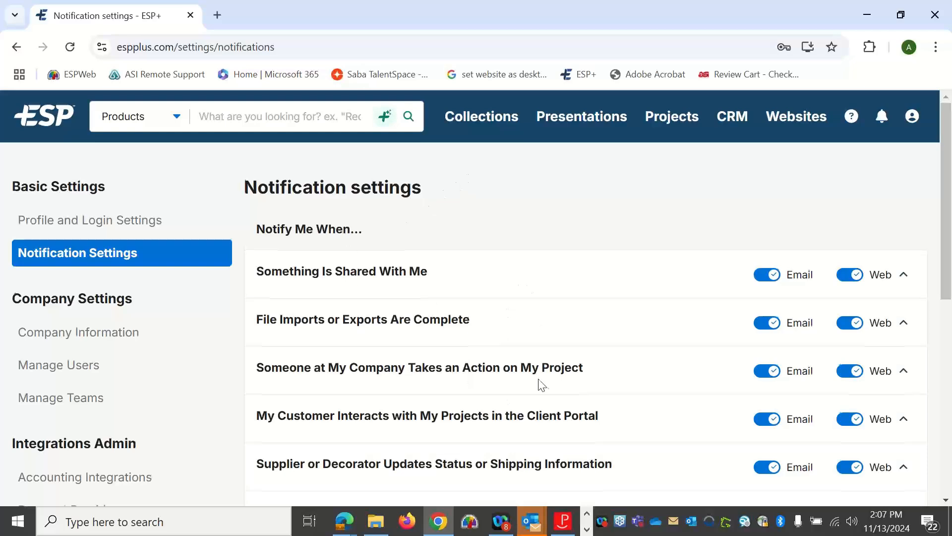
{"action": "scroll", "coordinate": [545, 380], "scroll_direction": "down", "scroll_amount": 1}
{"action": "scroll", "coordinate": [676, 369], "scroll_direction": "up", "scroll_amount": 1}
{"action": "left_click", "coordinate": [16, 48]}
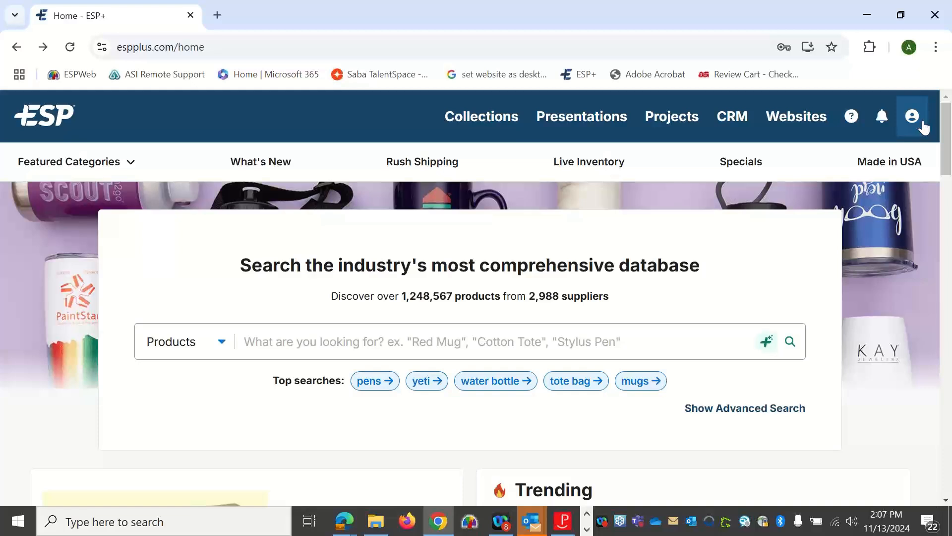
- Open the account settings, review the profile page and the available setting categories, and return to the home page
{"action": "left_click", "coordinate": [921, 125]}
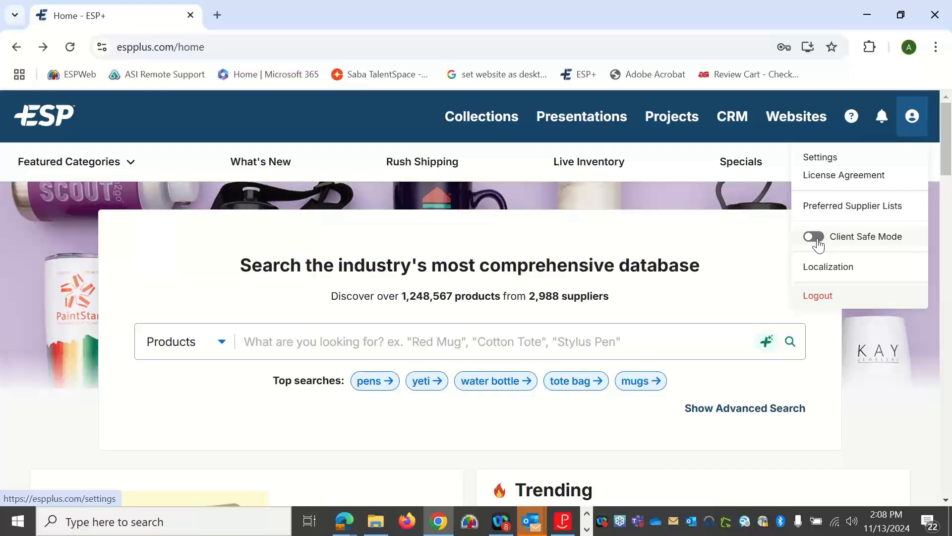
{"action": "left_click", "coordinate": [835, 157]}
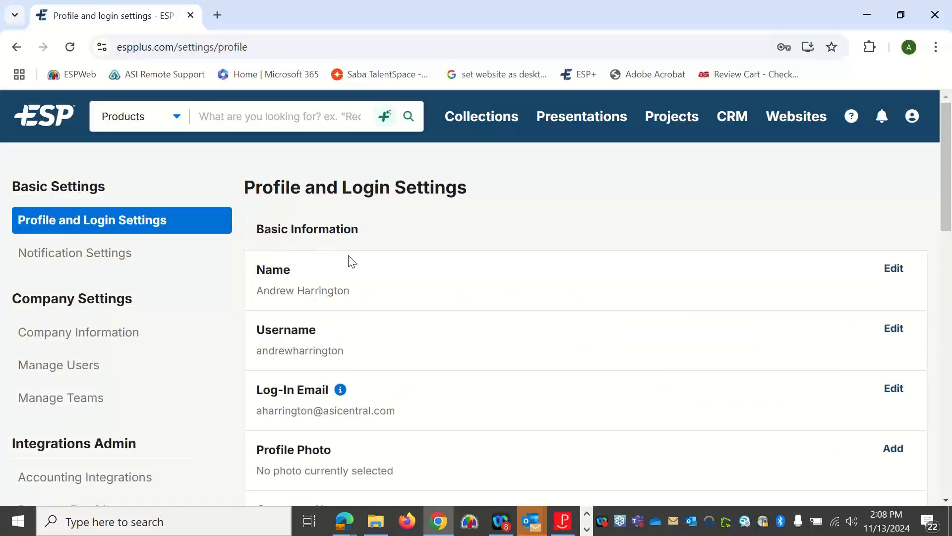
{"action": "scroll", "coordinate": [351, 259], "scroll_direction": "down", "scroll_amount": 2}
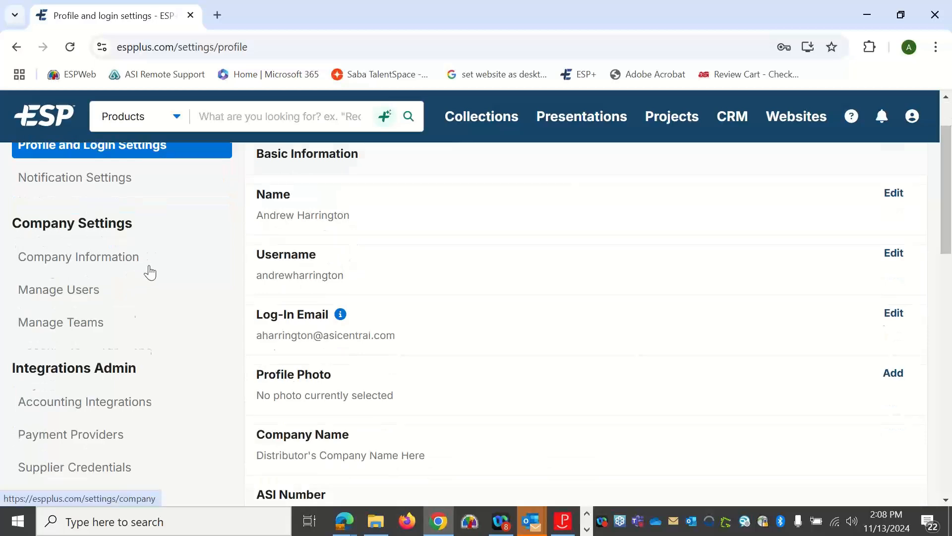
{"action": "scroll", "coordinate": [150, 272], "scroll_direction": "down", "scroll_amount": 4}
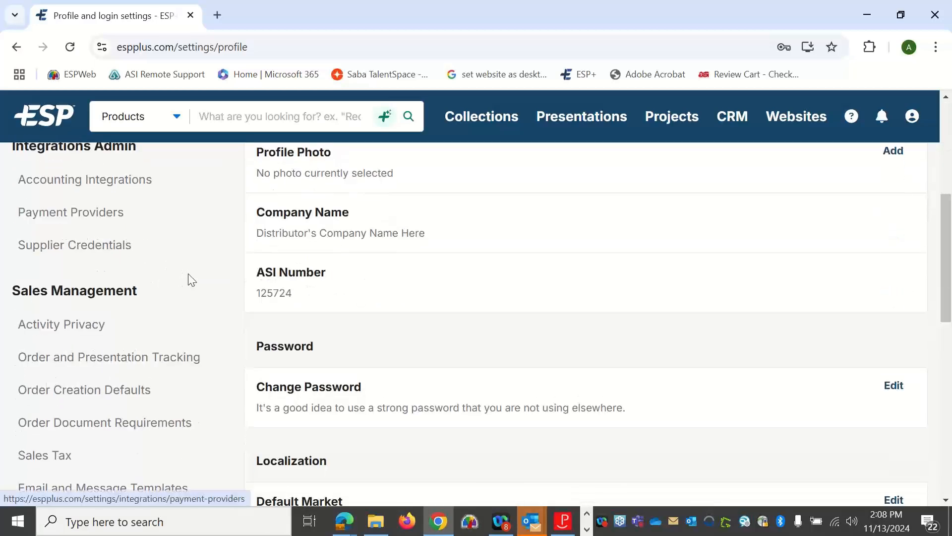
{"action": "scroll", "coordinate": [230, 283], "scroll_direction": "up", "scroll_amount": 6}
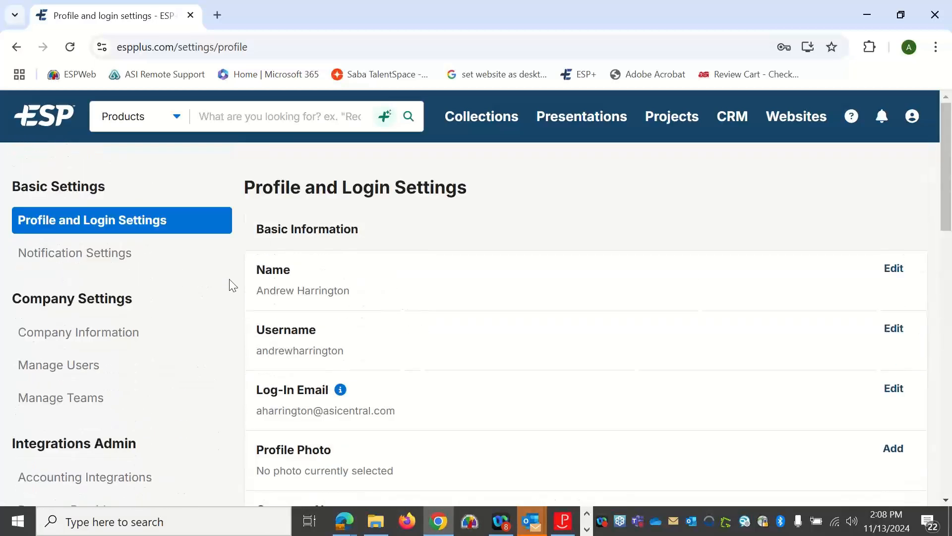
{"action": "left_click", "coordinate": [24, 51]}
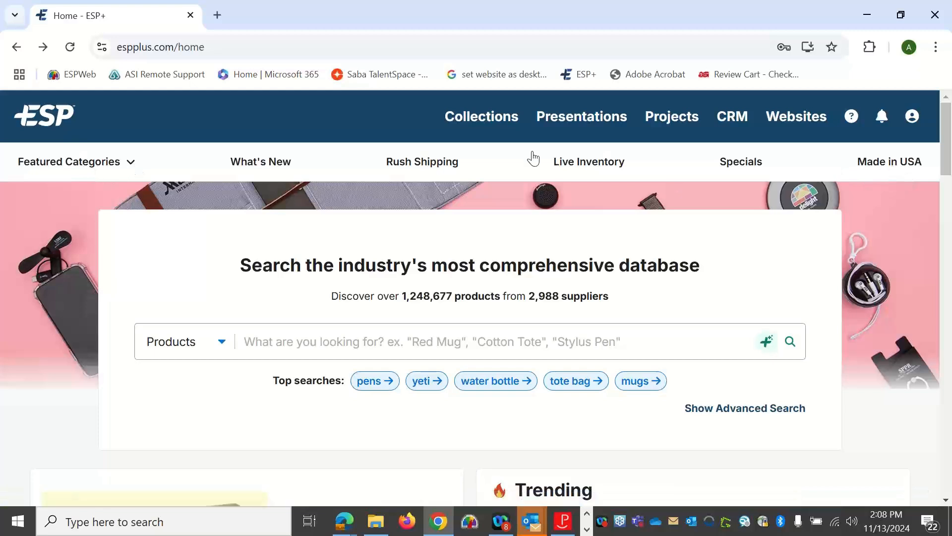
- View the Featured Categories list and the What's New product results, and return to the home page
{"action": "left_click", "coordinate": [109, 180]}
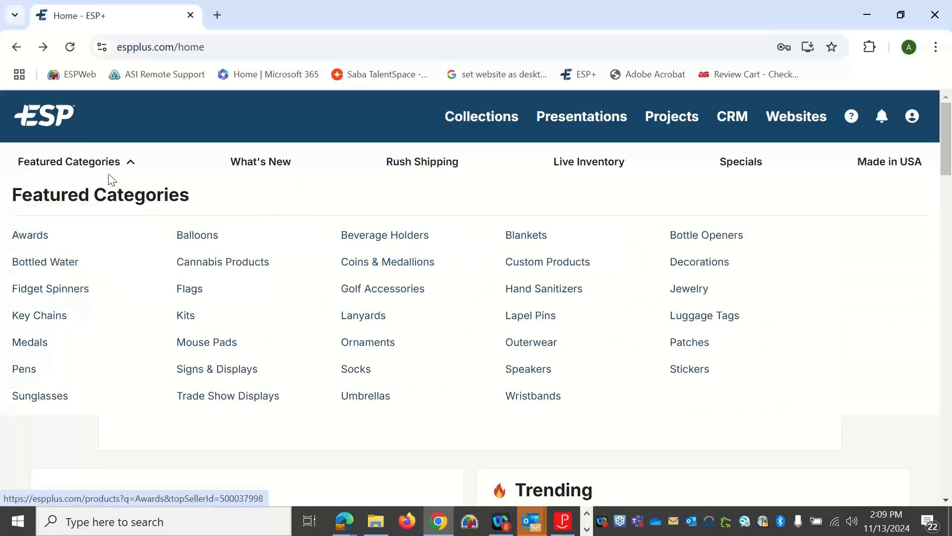
{"action": "left_click", "coordinate": [258, 164]}
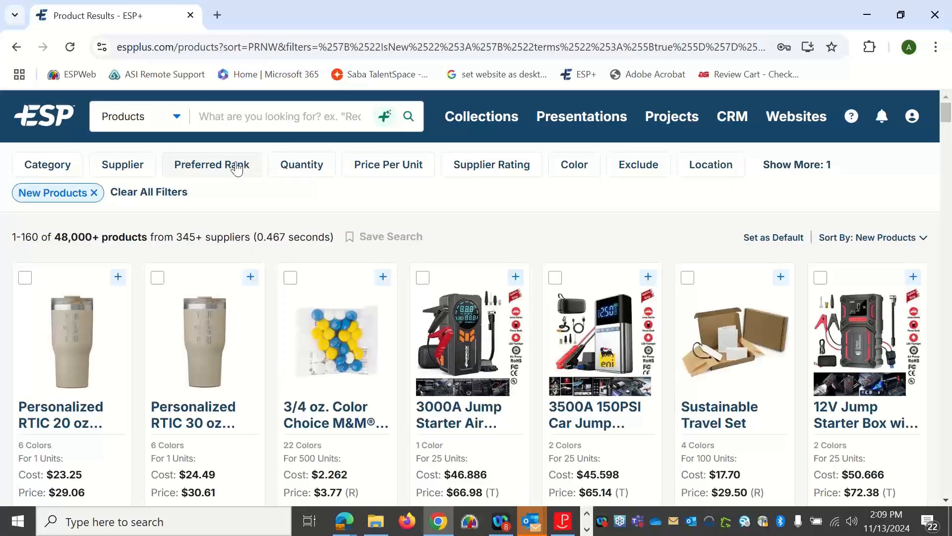
{"action": "left_click", "coordinate": [25, 57]}
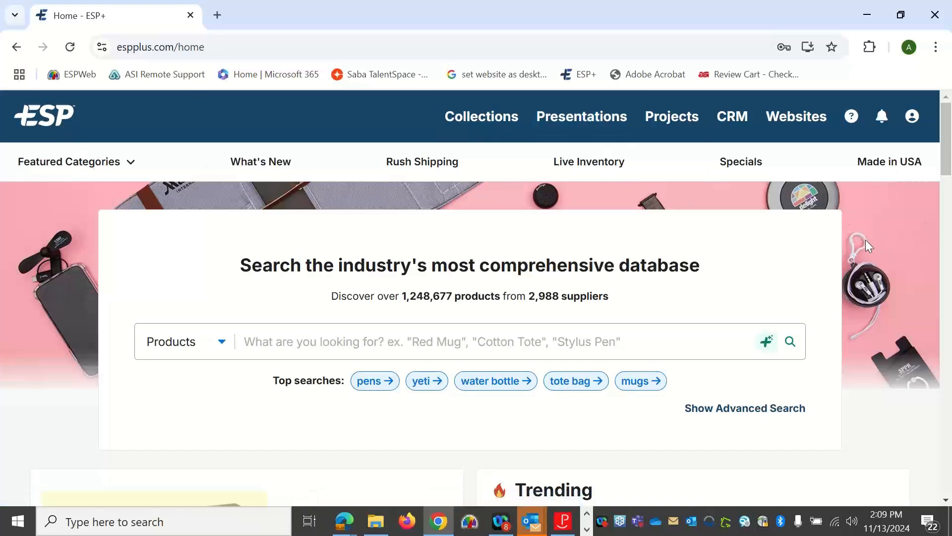
- Examine the home page's search area, Product of the Day, Trending and Continue Searching sections
{"action": "scroll", "coordinate": [864, 239], "scroll_direction": "down", "scroll_amount": 1}
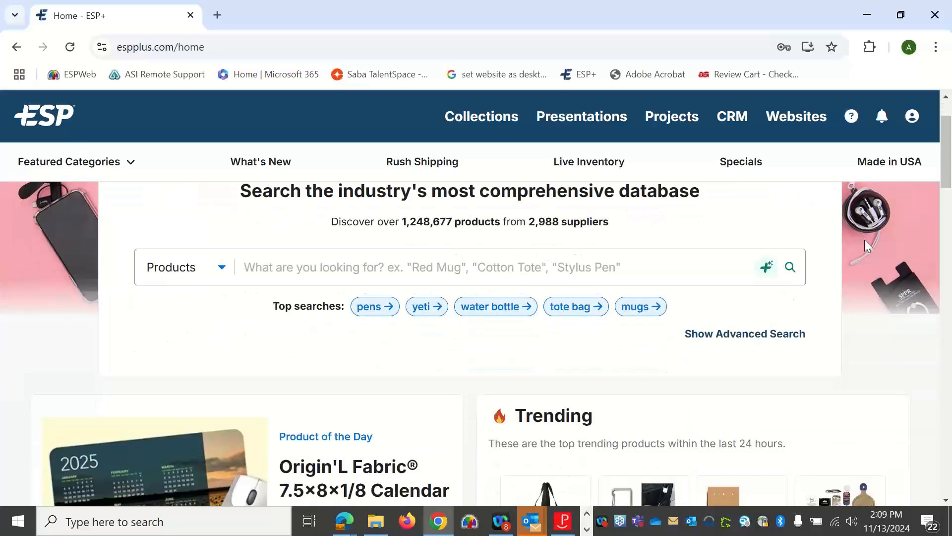
{"action": "scroll", "coordinate": [865, 240], "scroll_direction": "up", "scroll_amount": 1}
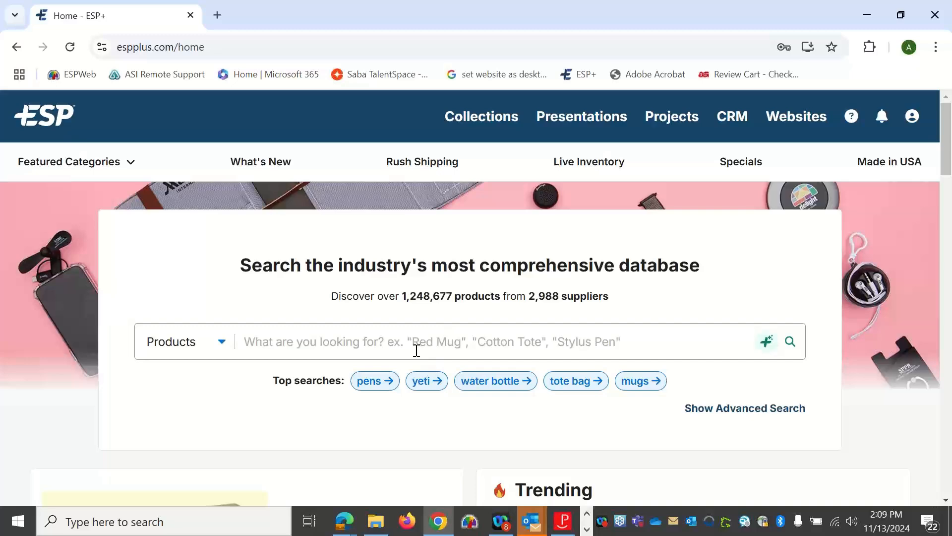
{"action": "scroll", "coordinate": [416, 351], "scroll_direction": "down", "scroll_amount": 1}
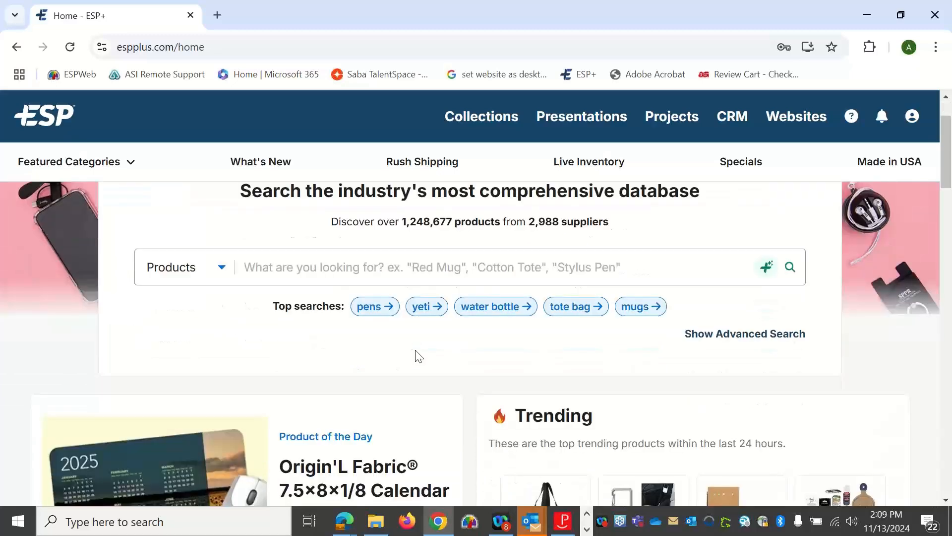
{"action": "scroll", "coordinate": [372, 342], "scroll_direction": "up", "scroll_amount": 1}
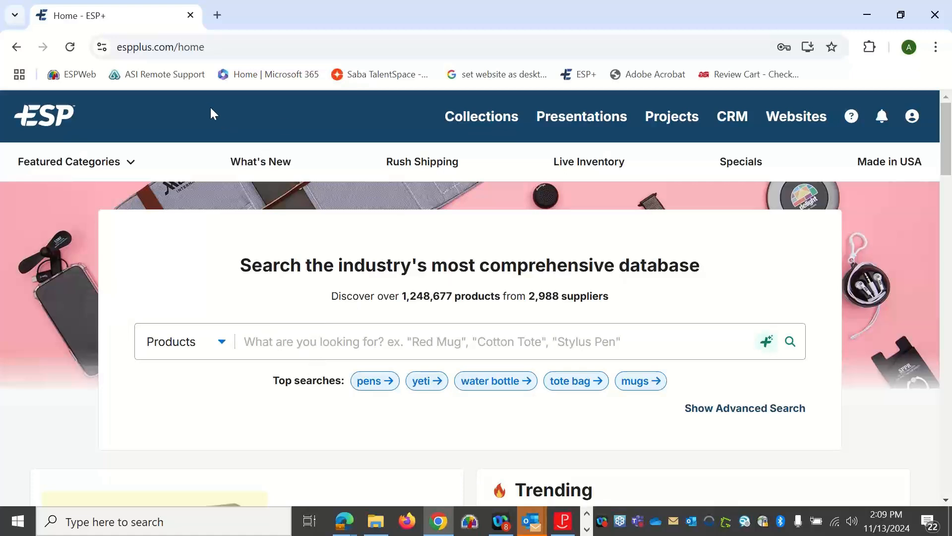
{"action": "scroll", "coordinate": [746, 253], "scroll_direction": "down", "scroll_amount": 5}
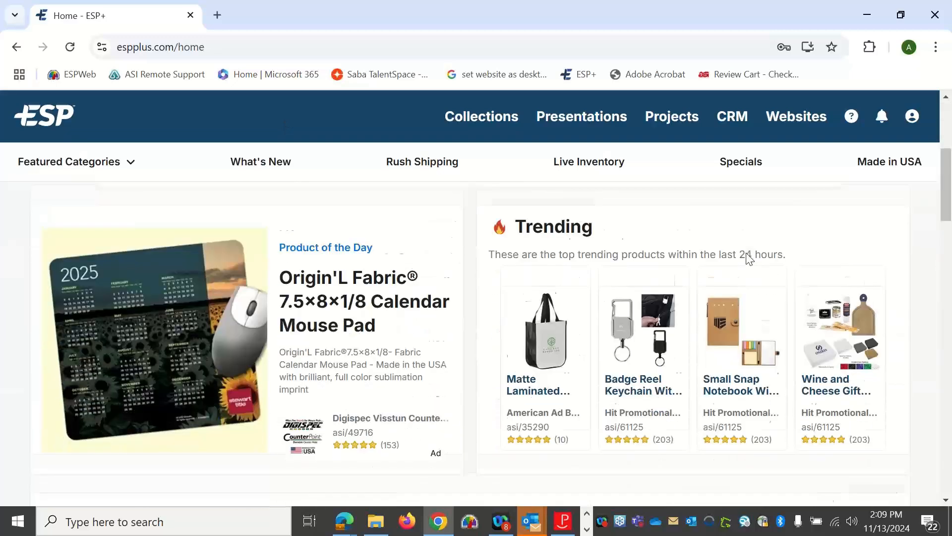
{"action": "scroll", "coordinate": [749, 258], "scroll_direction": "down", "scroll_amount": 1}
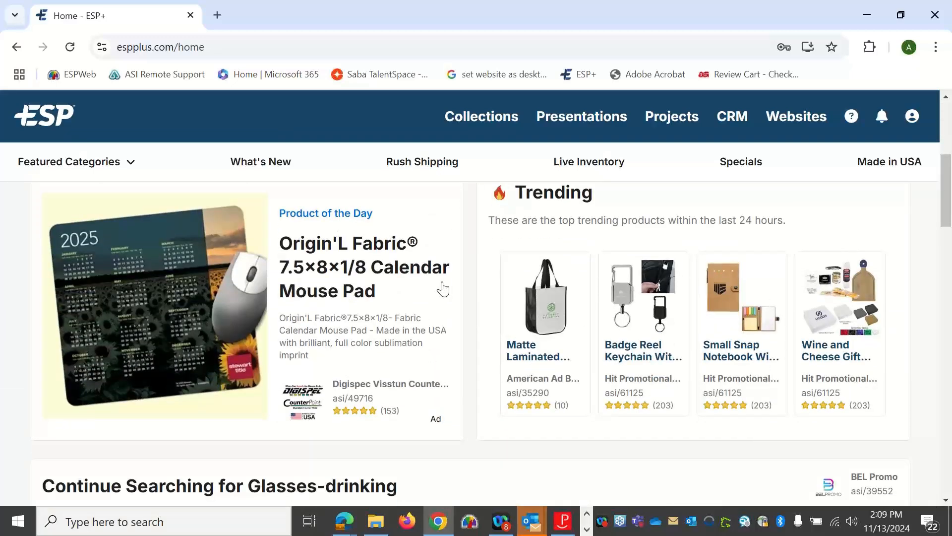
{"action": "mouse_move", "coordinate": [533, 278]}
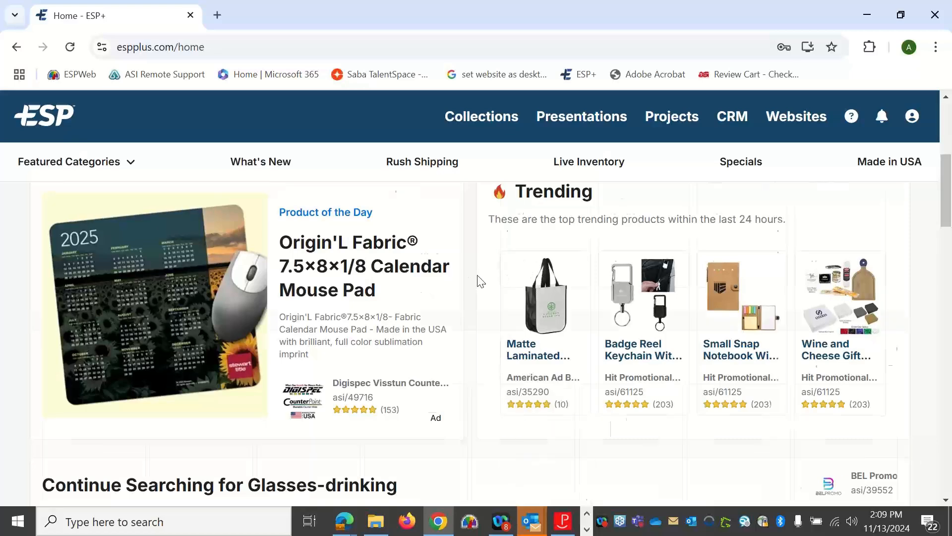
{"action": "scroll", "coordinate": [478, 278], "scroll_direction": "down", "scroll_amount": 4}
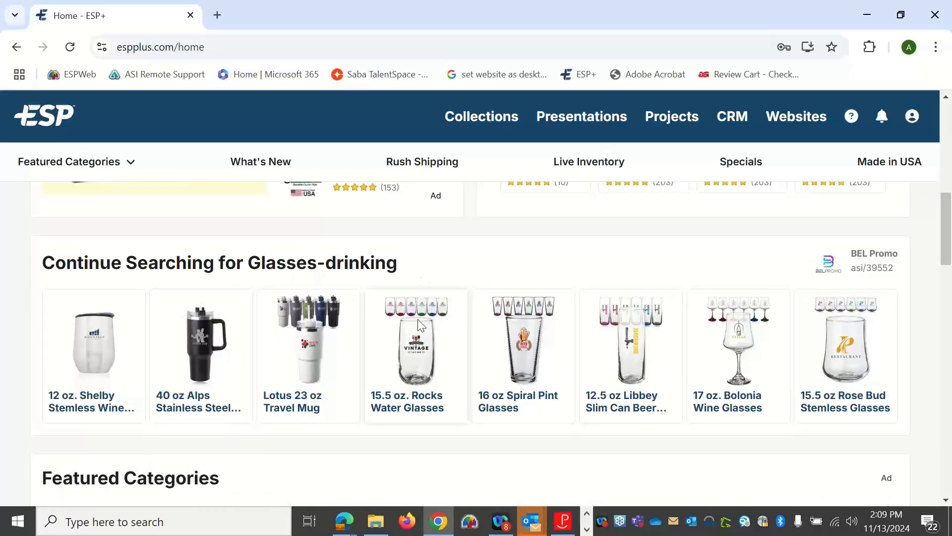
{"action": "mouse_move", "coordinate": [457, 387]}
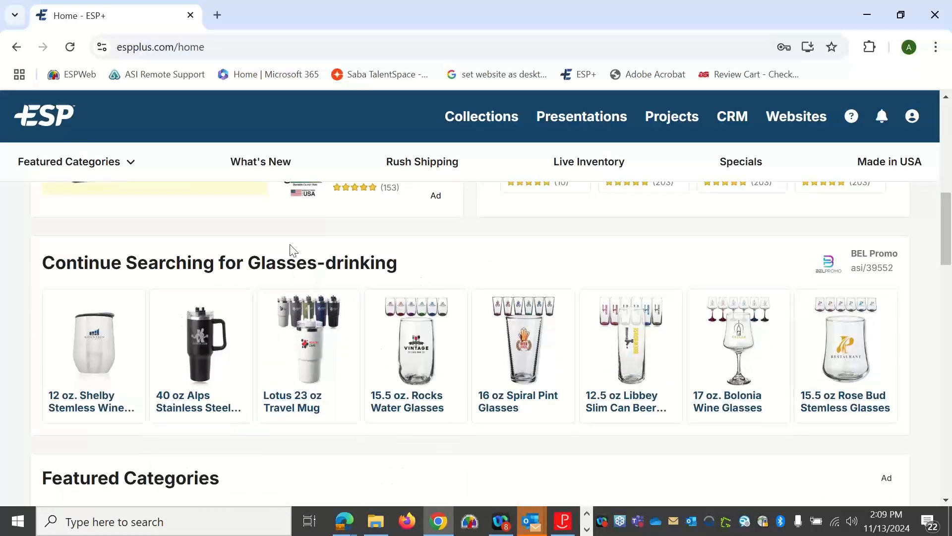
{"action": "mouse_move", "coordinate": [312, 334]}
- Examine the home page's Featured Categories, Inspired By Your Search and New Products sections
{"action": "scroll", "coordinate": [718, 285], "scroll_direction": "down", "scroll_amount": 5}
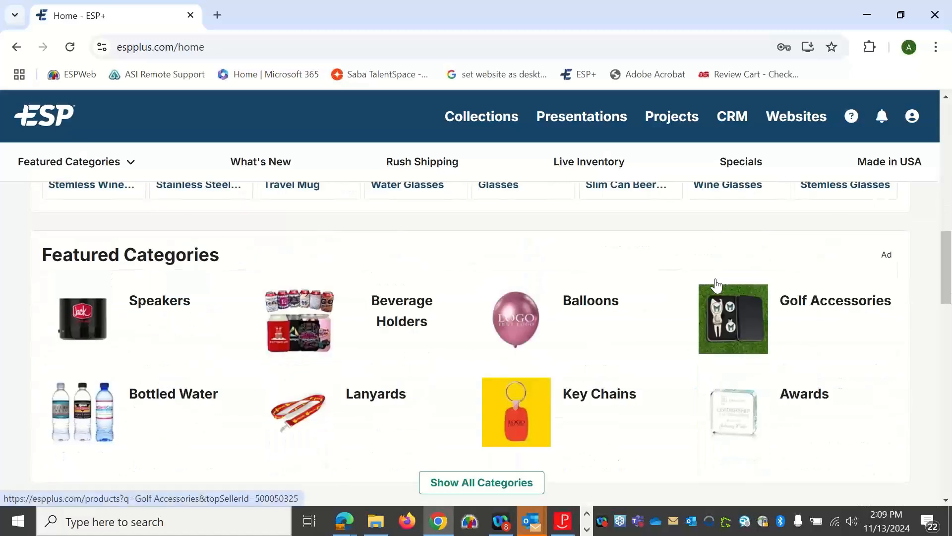
{"action": "scroll", "coordinate": [574, 262], "scroll_direction": "down", "scroll_amount": 1}
{"action": "scroll", "coordinate": [397, 298], "scroll_direction": "up", "scroll_amount": 1}
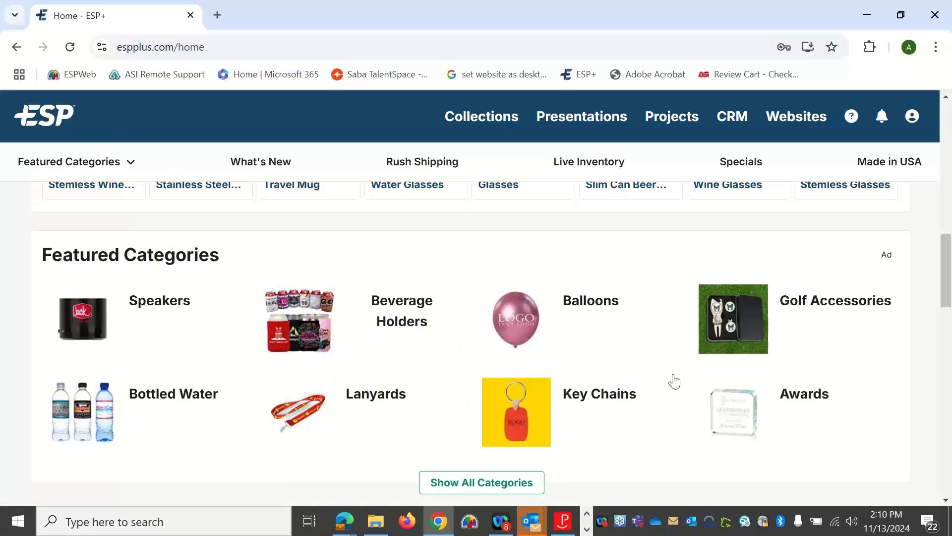
{"action": "scroll", "coordinate": [673, 380], "scroll_direction": "down", "scroll_amount": 4}
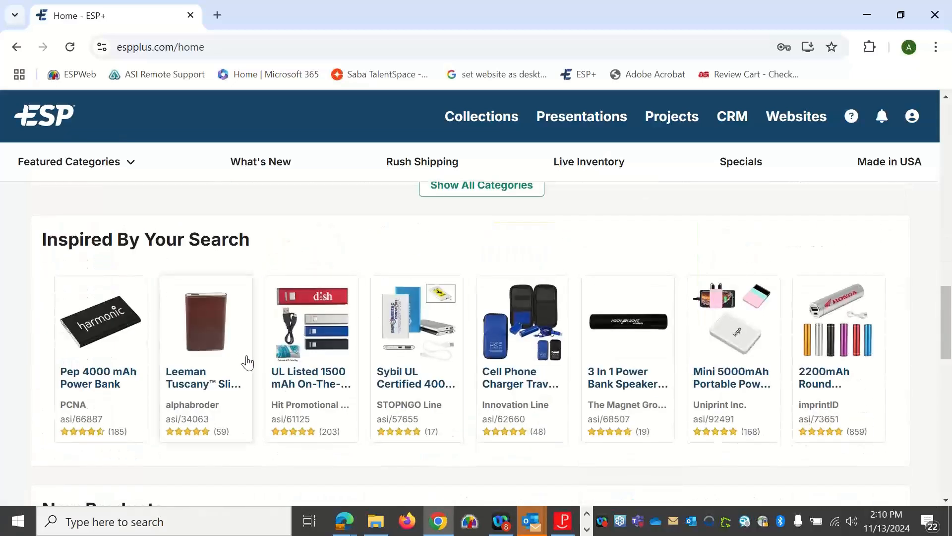
{"action": "mouse_move", "coordinate": [747, 412]}
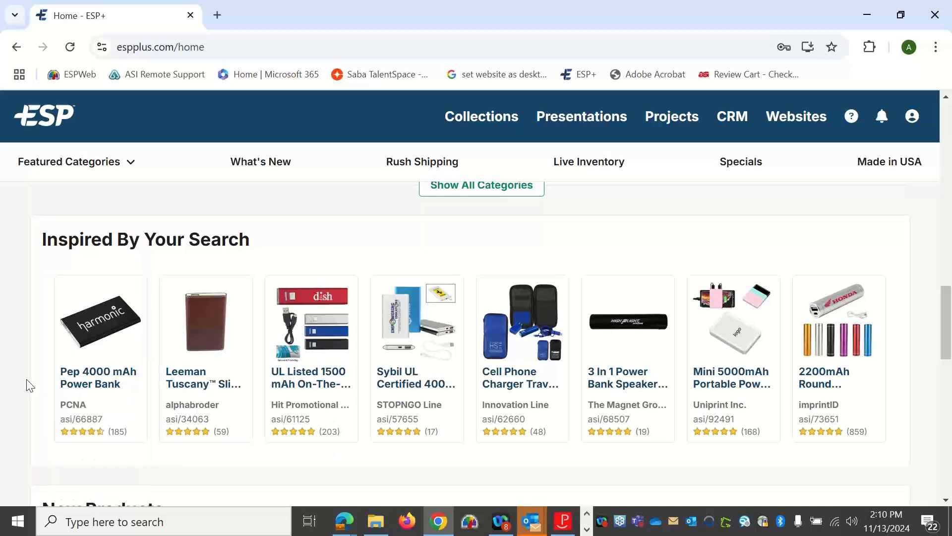
{"action": "scroll", "coordinate": [31, 386], "scroll_direction": "down", "scroll_amount": 8}
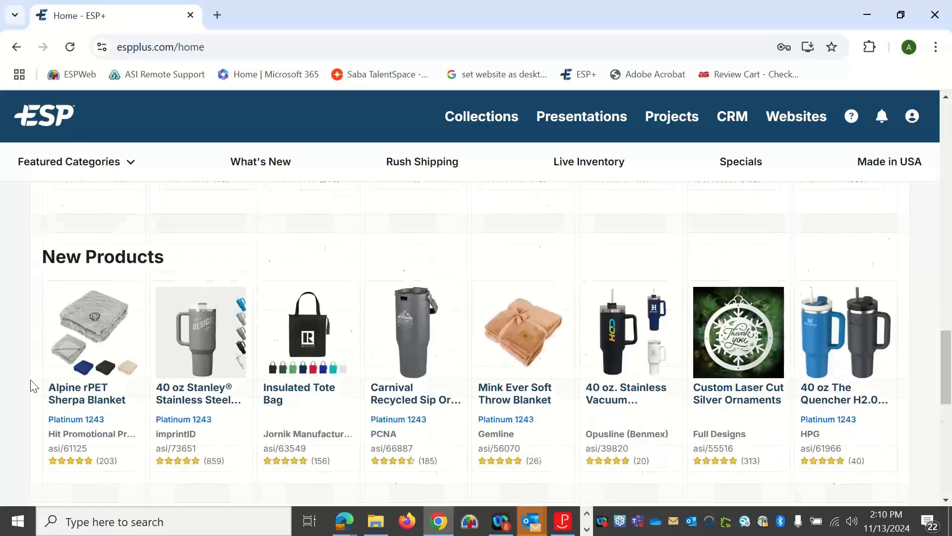
- Examine the home page's Latest Specials and Tell Us What You Think sections, and view the help resources list
{"action": "scroll", "coordinate": [37, 328], "scroll_direction": "up", "scroll_amount": 3}
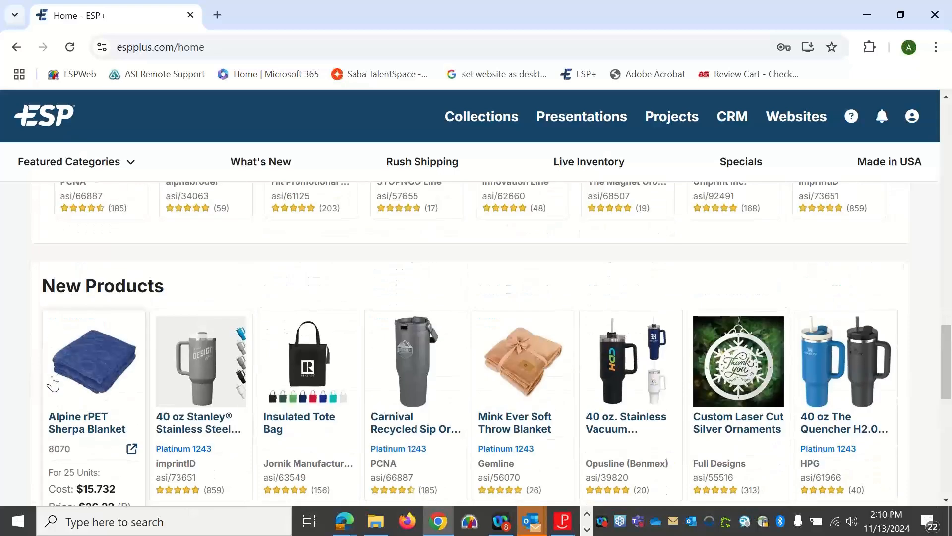
{"action": "scroll", "coordinate": [317, 327], "scroll_direction": "down", "scroll_amount": 10}
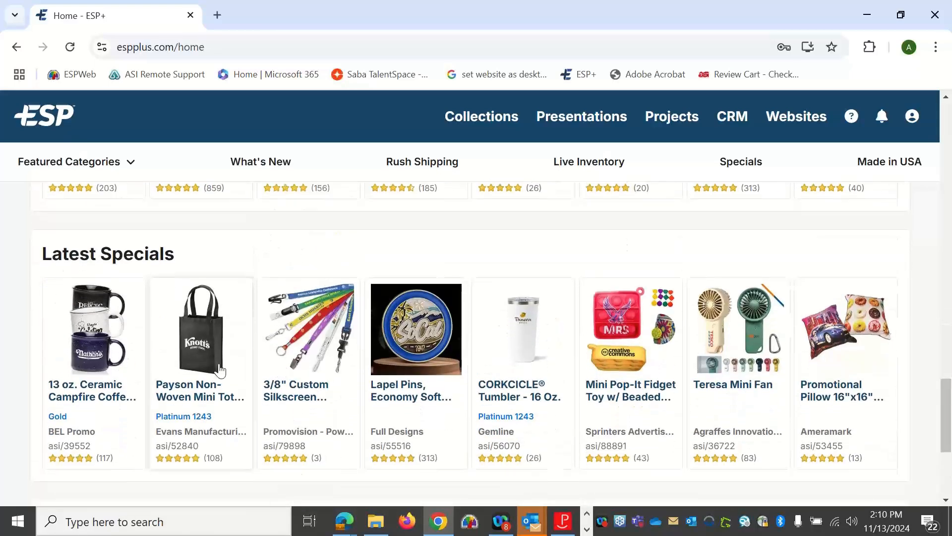
{"action": "scroll", "coordinate": [328, 336], "scroll_direction": "down", "scroll_amount": 2}
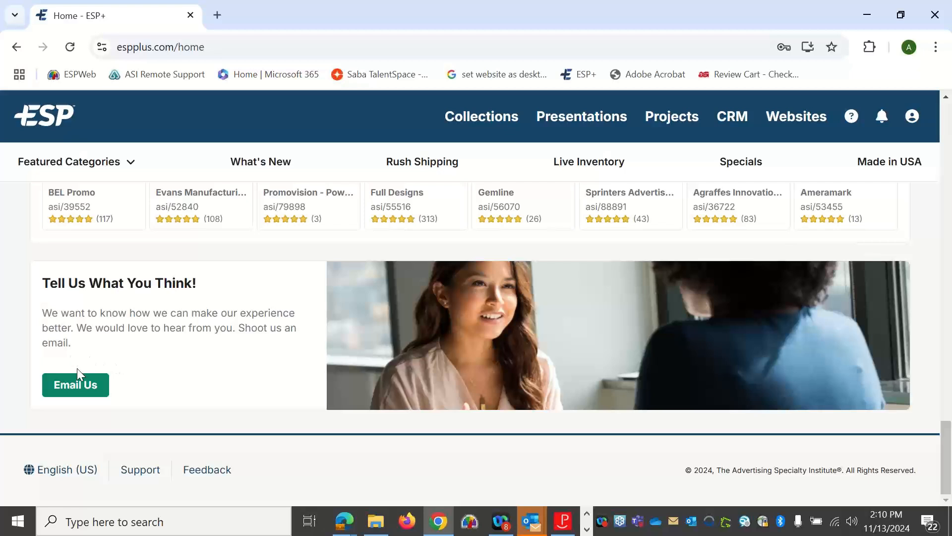
{"action": "left_click", "coordinate": [850, 117]}
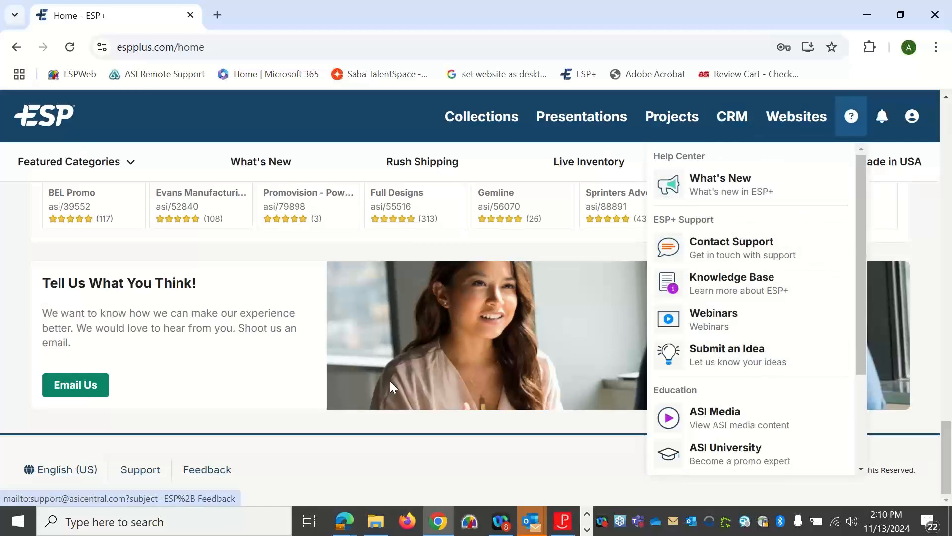
{"action": "left_click", "coordinate": [294, 422]}
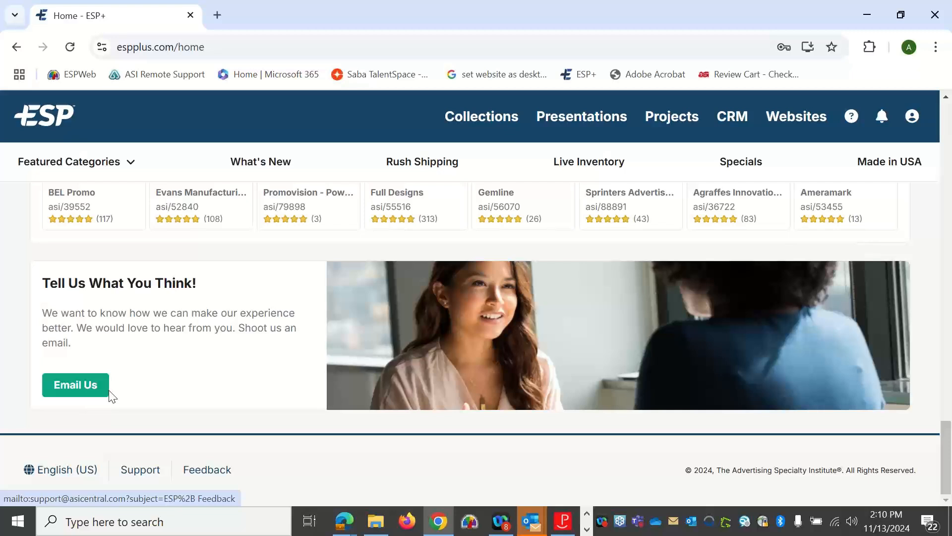
- Explore the home page's search types by switching to Suppliers, to Decorators, and back to Products
{"action": "scroll", "coordinate": [229, 383], "scroll_direction": "up", "scroll_amount": 2}
{"action": "scroll", "coordinate": [228, 376], "scroll_direction": "up", "scroll_amount": 20}
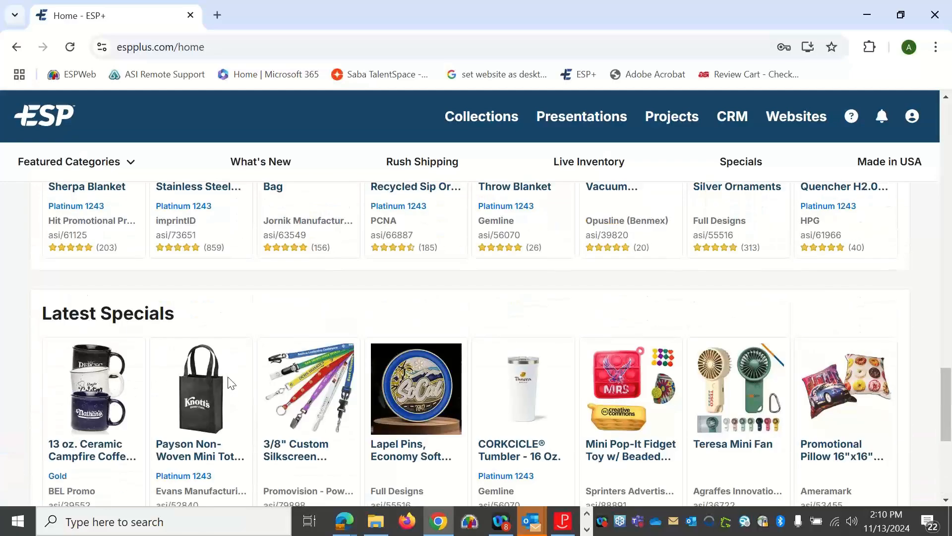
{"action": "scroll", "coordinate": [319, 396], "scroll_direction": "up", "scroll_amount": 1}
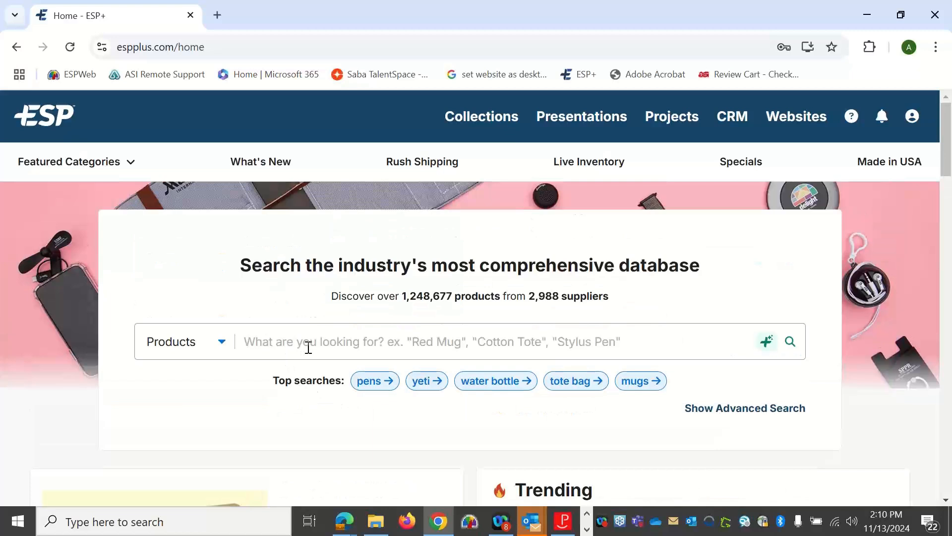
{"action": "left_click", "coordinate": [327, 340]}
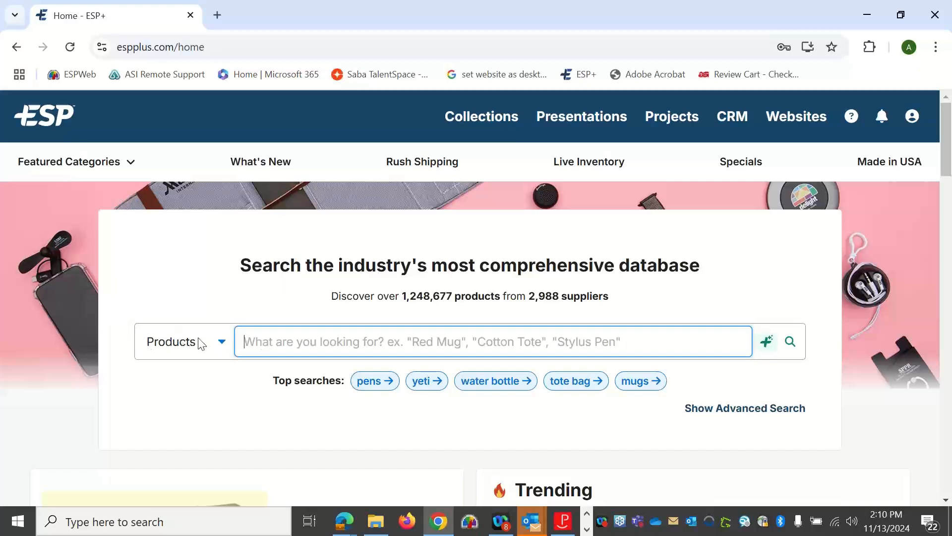
{"action": "left_click", "coordinate": [226, 346]}
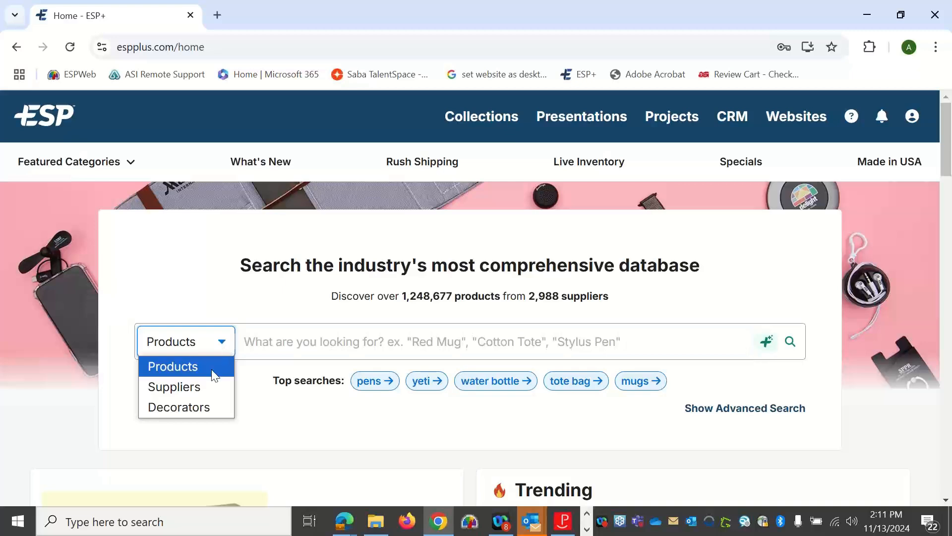
{"action": "left_click", "coordinate": [211, 395]}
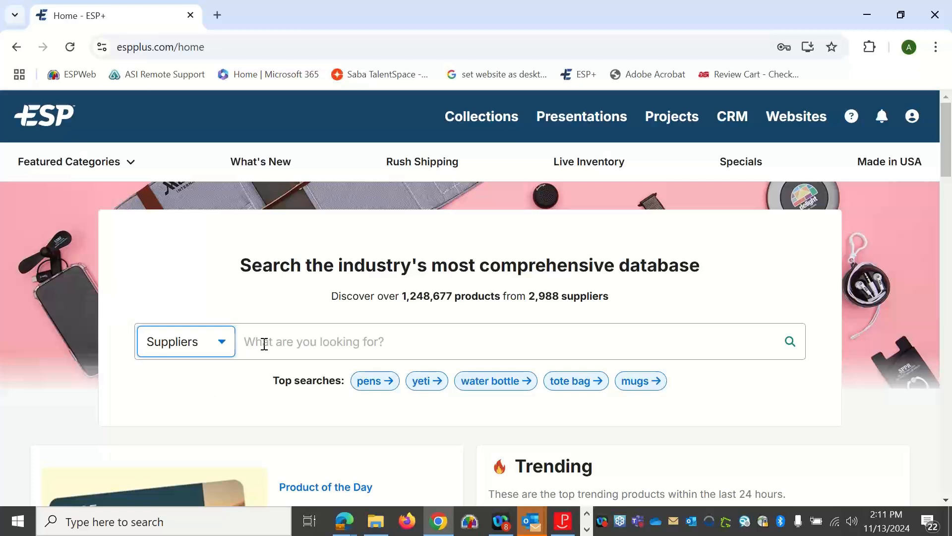
{"action": "left_click", "coordinate": [221, 341]}
{"action": "left_click", "coordinate": [203, 404]}
{"action": "left_click", "coordinate": [222, 350]}
{"action": "left_click", "coordinate": [201, 373]}
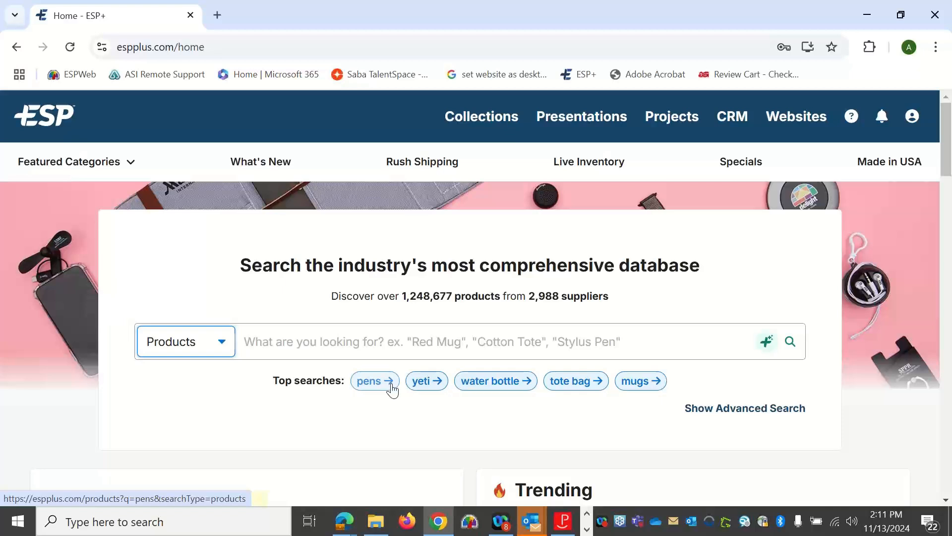
- Show the advanced search and examine its filter fields, additional filters and market options
{"action": "left_click", "coordinate": [729, 416]}
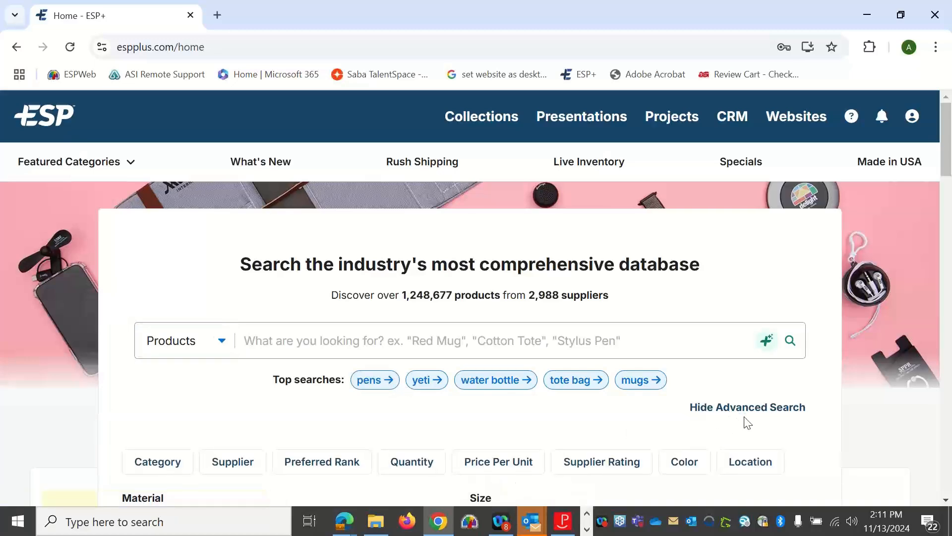
{"action": "scroll", "coordinate": [787, 409], "scroll_direction": "down", "scroll_amount": 3}
{"action": "scroll", "coordinate": [790, 412], "scroll_direction": "down", "scroll_amount": 1}
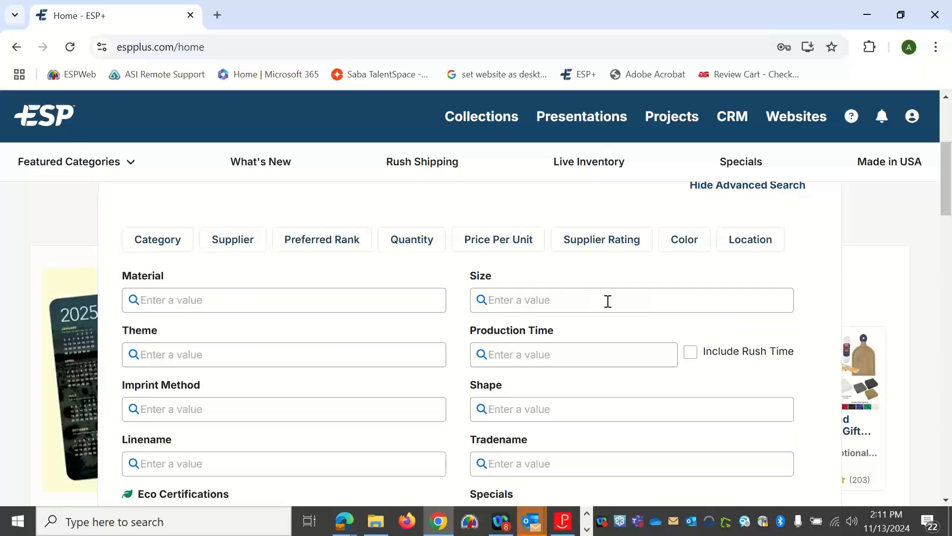
{"action": "scroll", "coordinate": [704, 307], "scroll_direction": "down", "scroll_amount": 1}
{"action": "scroll", "coordinate": [704, 307], "scroll_direction": "down", "scroll_amount": 1}
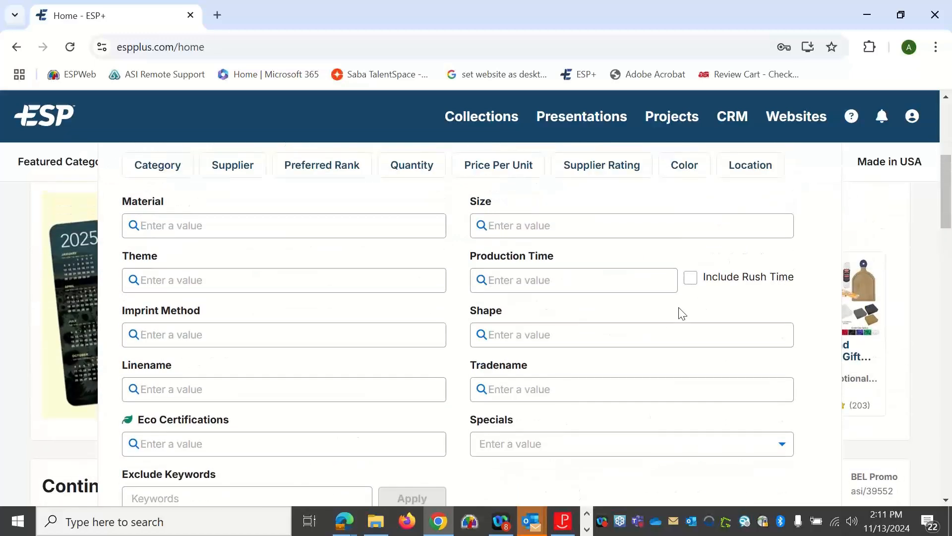
{"action": "scroll", "coordinate": [270, 400], "scroll_direction": "down", "scroll_amount": 1}
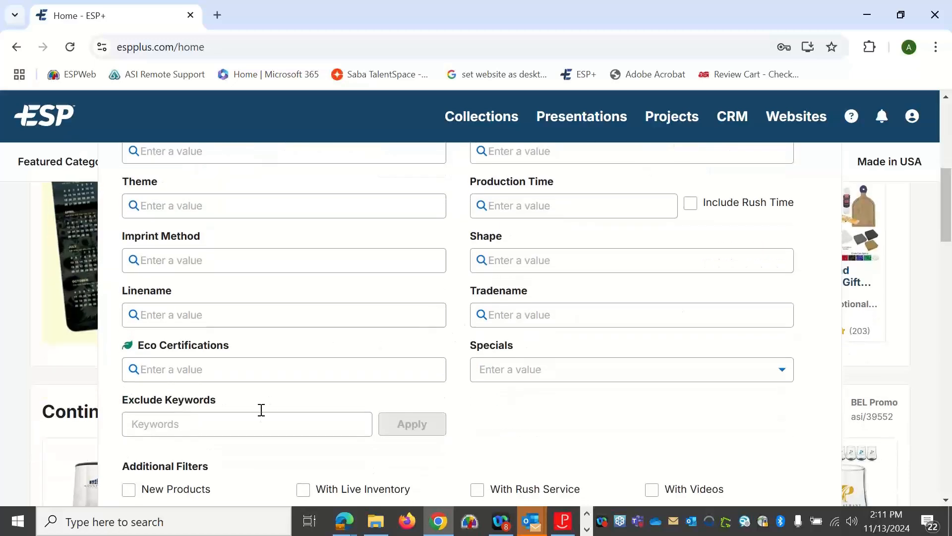
{"action": "scroll", "coordinate": [289, 412], "scroll_direction": "down", "scroll_amount": 3}
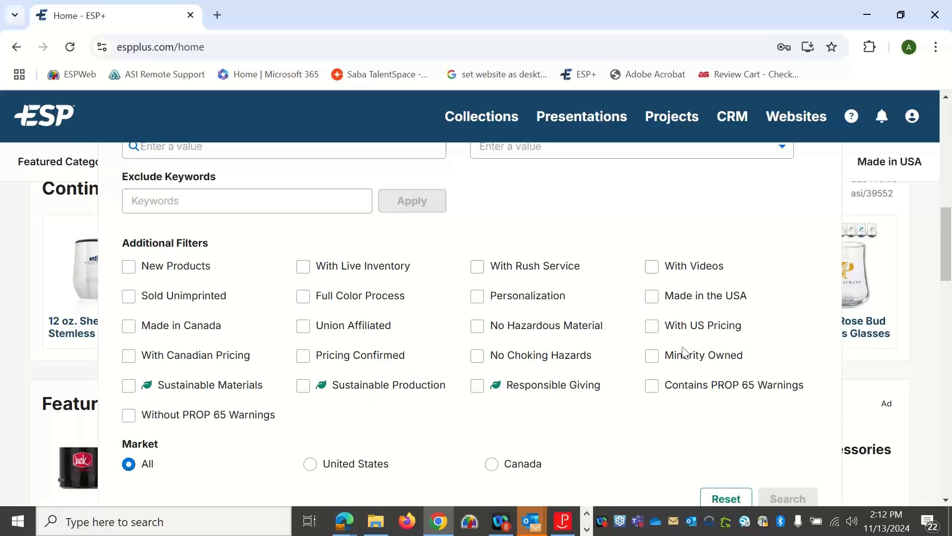
{"action": "scroll", "coordinate": [624, 388], "scroll_direction": "up", "scroll_amount": 3}
{"action": "scroll", "coordinate": [624, 388], "scroll_direction": "up", "scroll_amount": 6}
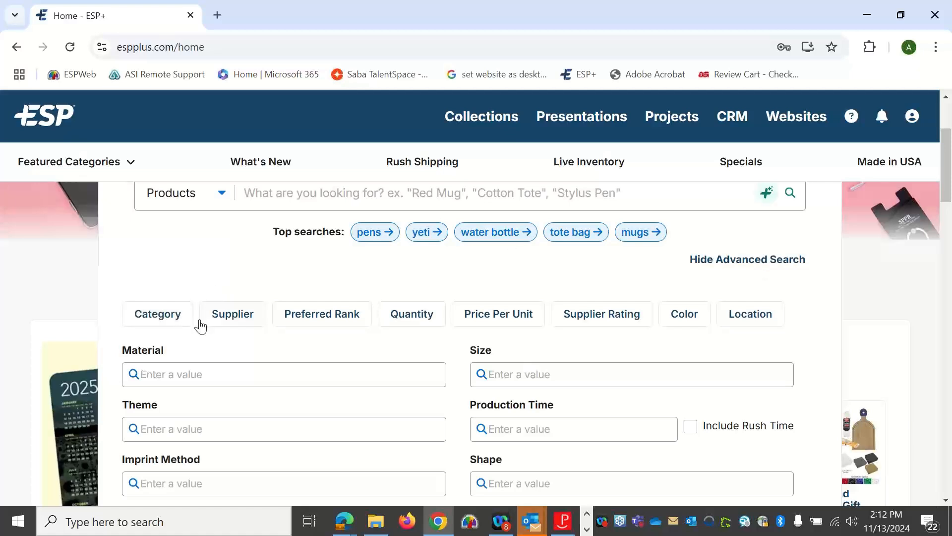
- View the advanced search's list of supplier filter options, close it, and hide the advanced search
{"action": "left_click", "coordinate": [247, 321]}
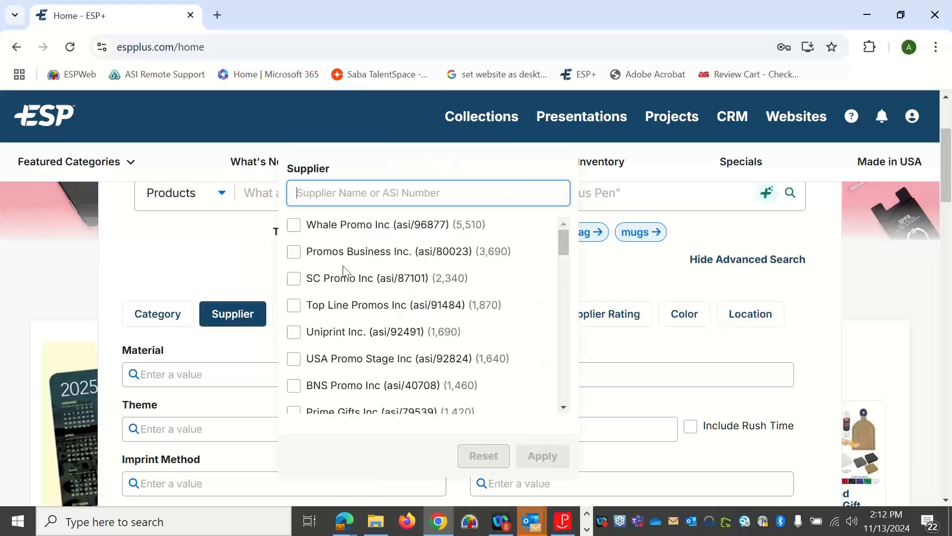
{"action": "left_click", "coordinate": [233, 256]}
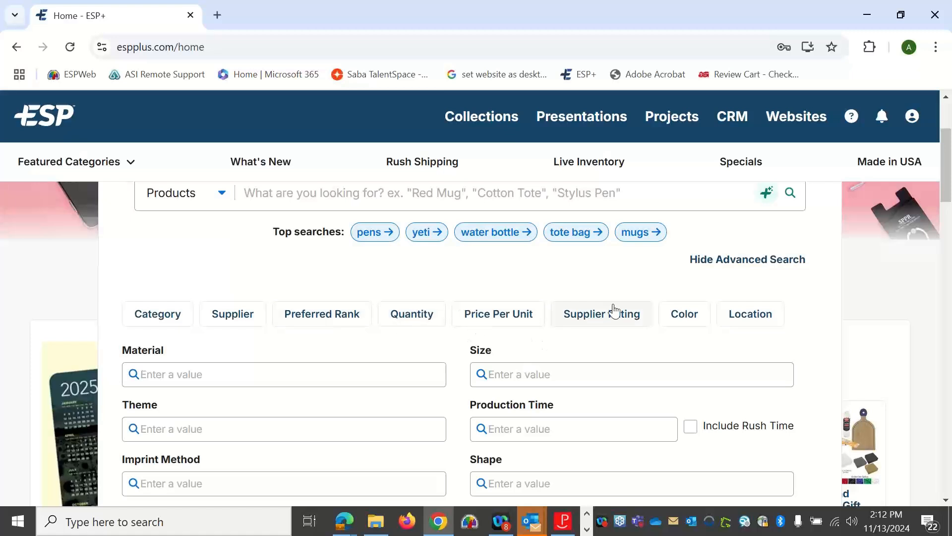
{"action": "left_click", "coordinate": [734, 270]}
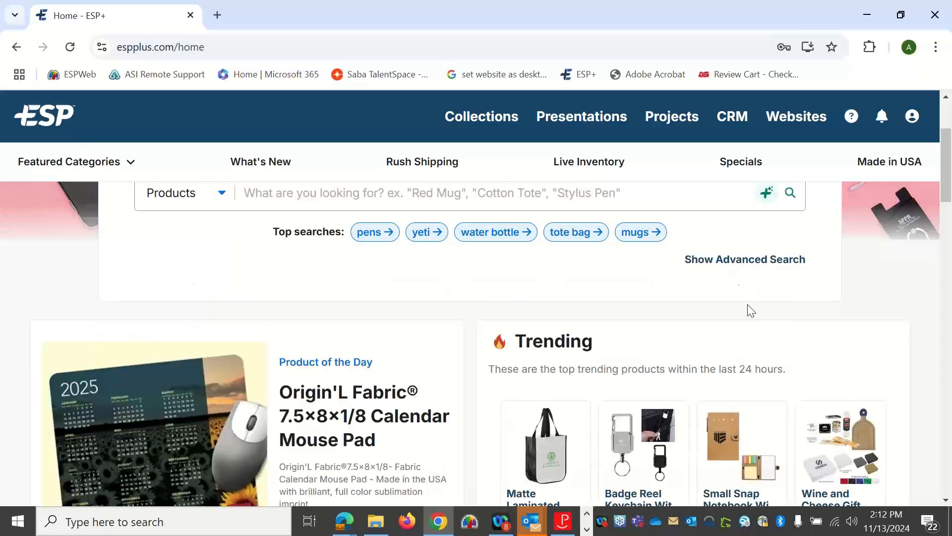
- Open Get Inspired with AI Search, examine its event, client industry and recipient attribute options, and close it
{"action": "scroll", "coordinate": [748, 310], "scroll_direction": "up", "scroll_amount": 3}
{"action": "left_click", "coordinate": [522, 343]}
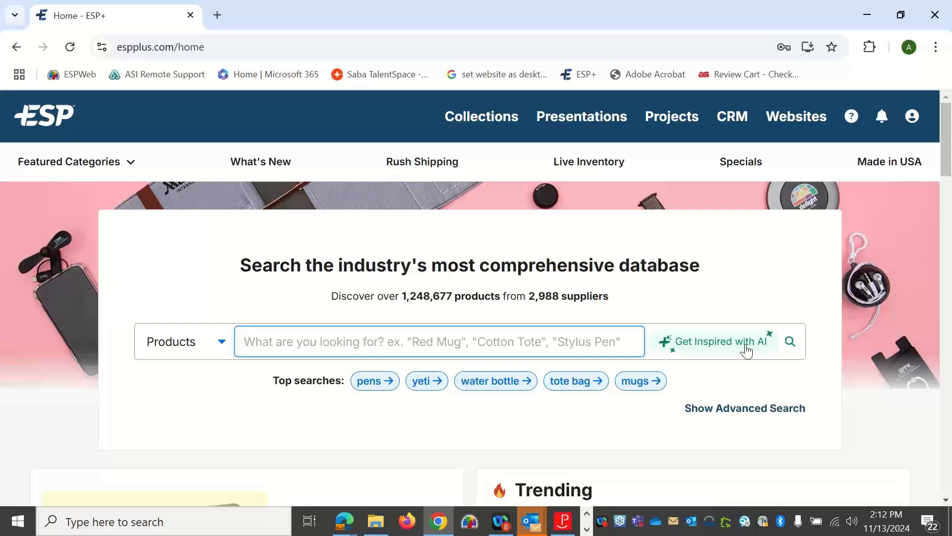
{"action": "left_click", "coordinate": [746, 351]}
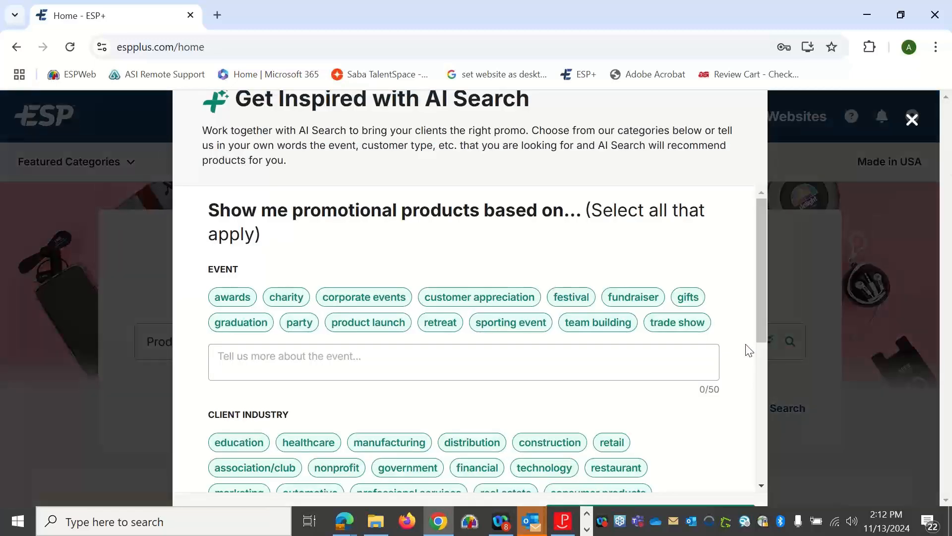
{"action": "scroll", "coordinate": [715, 318], "scroll_direction": "down", "scroll_amount": 1}
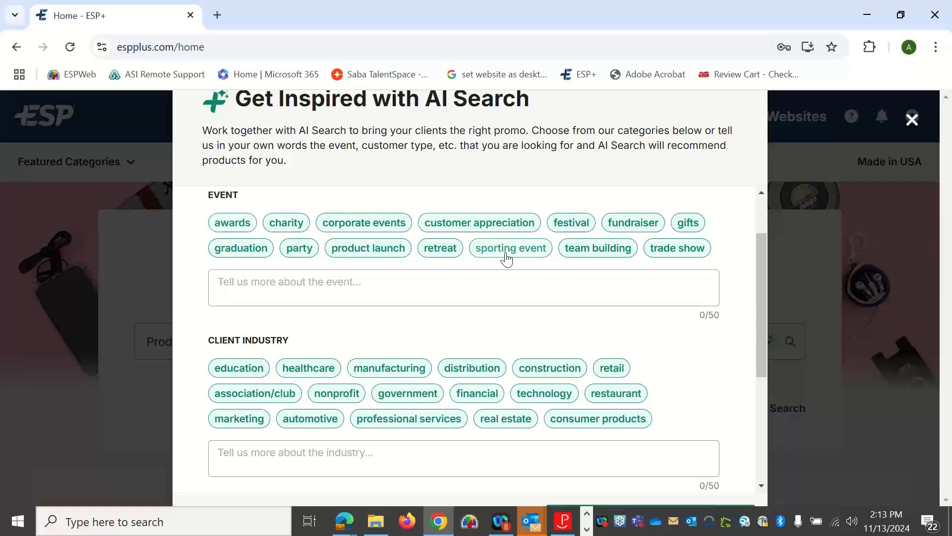
{"action": "scroll", "coordinate": [506, 258], "scroll_direction": "down", "scroll_amount": 3}
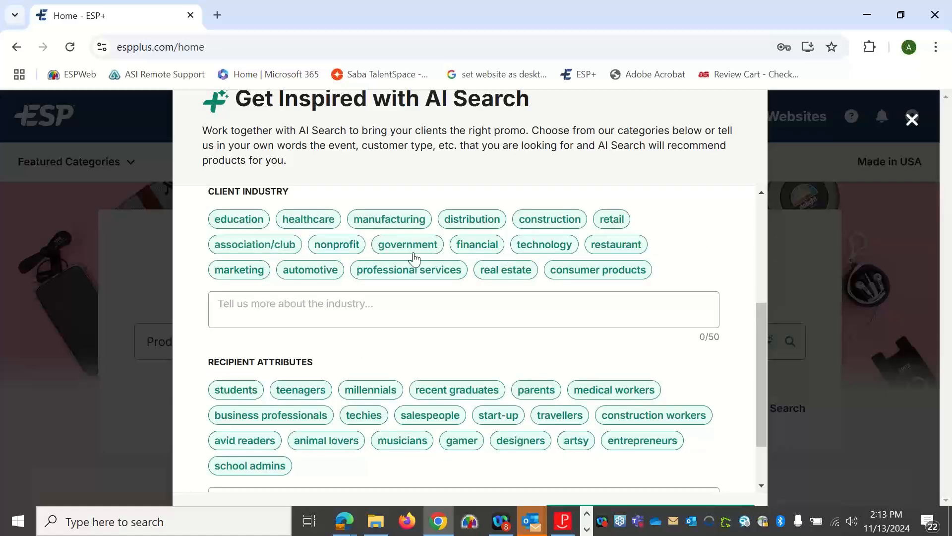
{"action": "scroll", "coordinate": [414, 257], "scroll_direction": "down", "scroll_amount": 2}
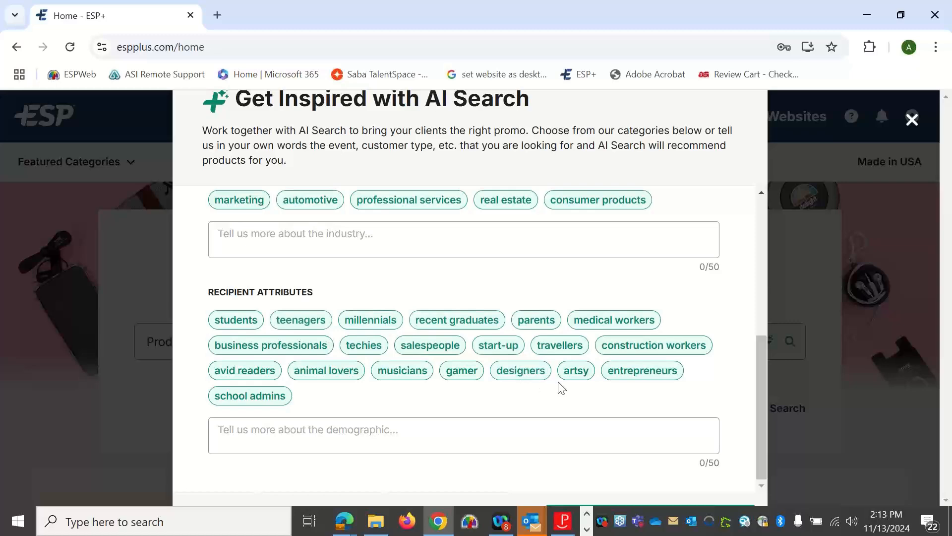
{"action": "scroll", "coordinate": [560, 390], "scroll_direction": "up", "scroll_amount": 6}
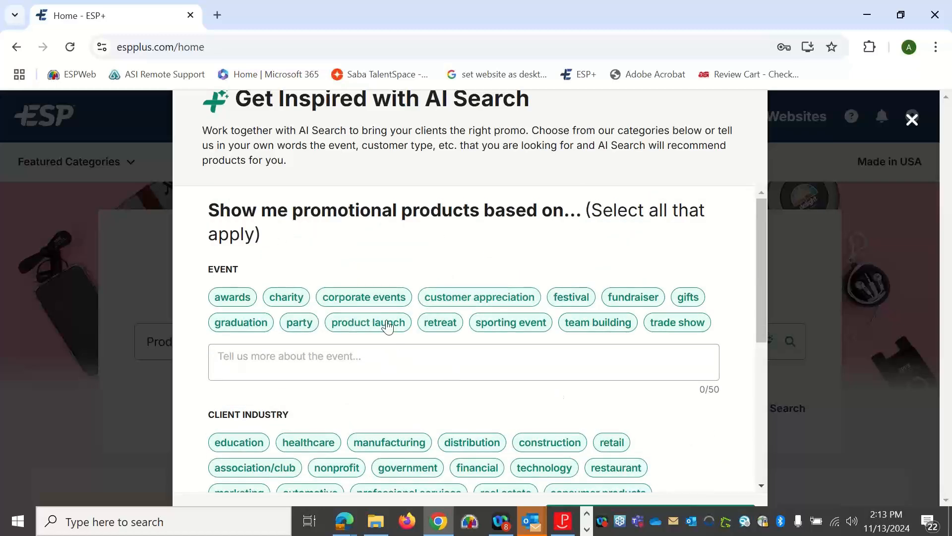
{"action": "scroll", "coordinate": [471, 327], "scroll_direction": "down", "scroll_amount": 5}
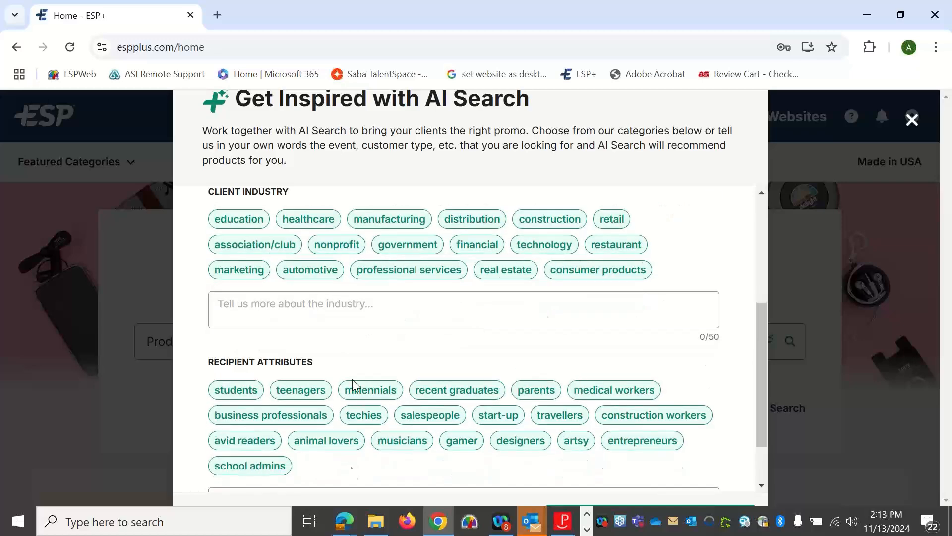
{"action": "scroll", "coordinate": [427, 321], "scroll_direction": "down", "scroll_amount": 2}
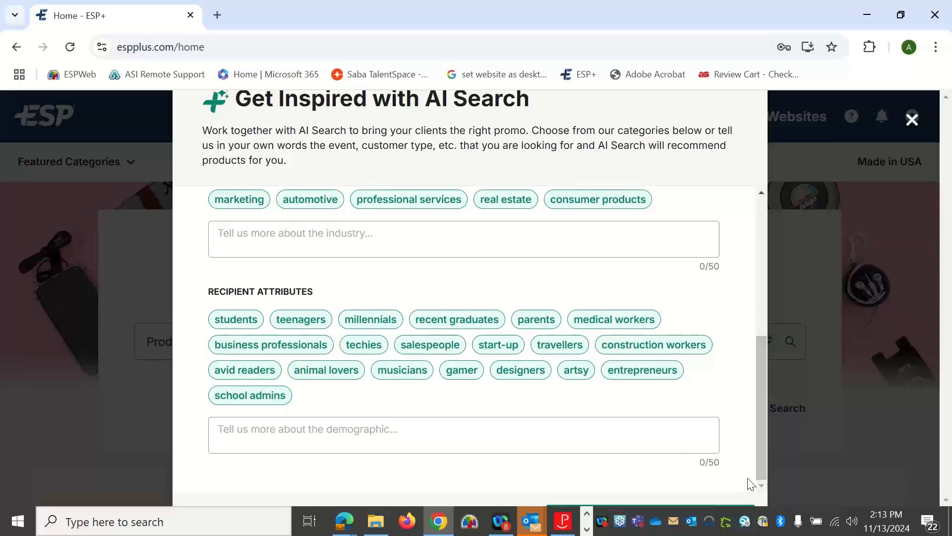
{"action": "scroll", "coordinate": [751, 483], "scroll_direction": "up", "scroll_amount": 4}
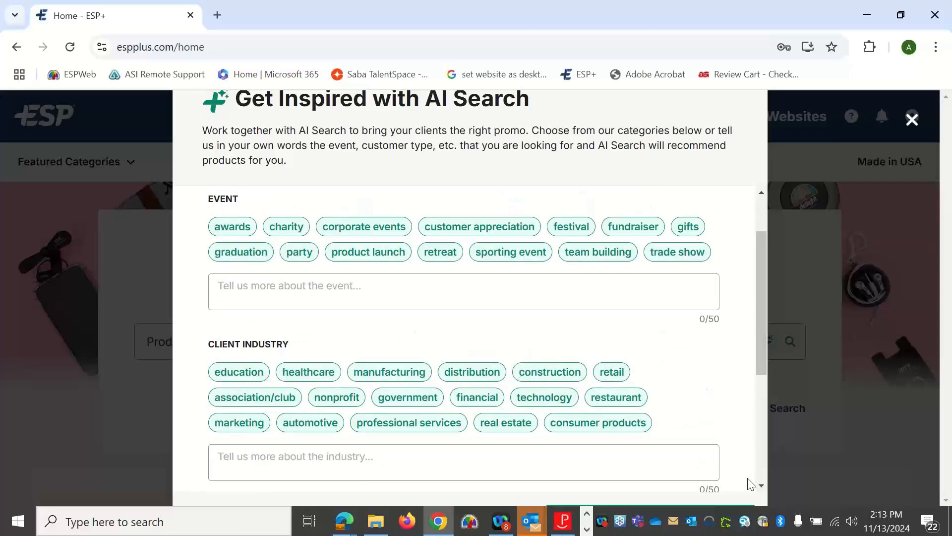
{"action": "scroll", "coordinate": [751, 483], "scroll_direction": "up", "scroll_amount": 1}
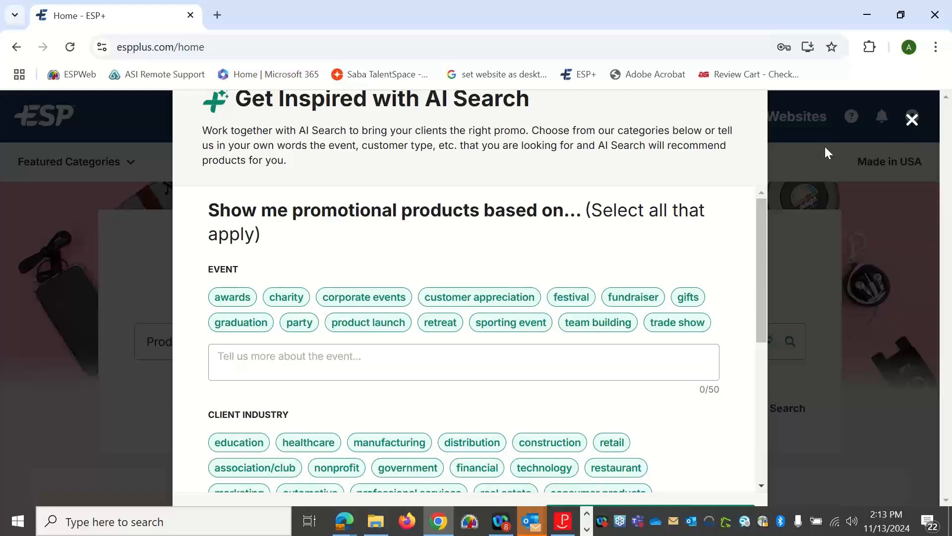
{"action": "key", "text": "ctrl+minus"}
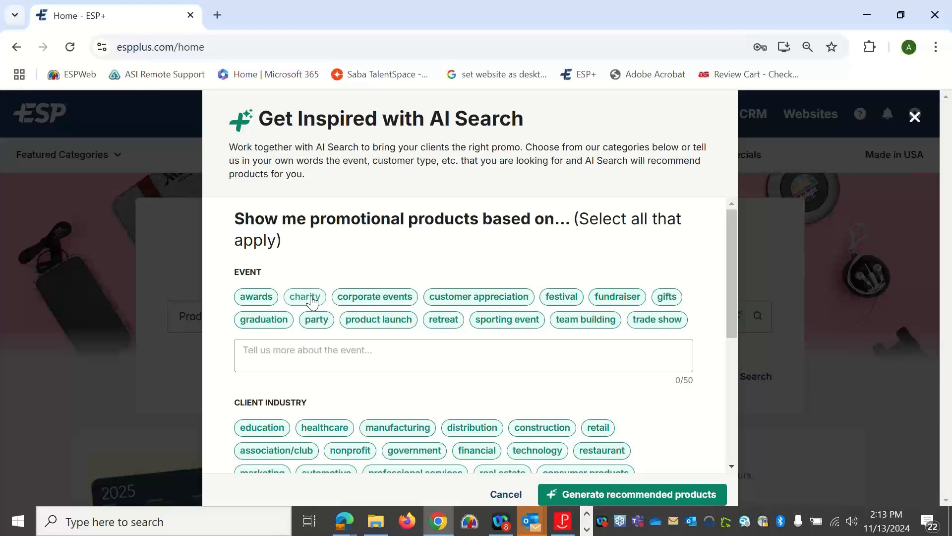
{"action": "left_click", "coordinate": [915, 117]}
- Search the products for "power banks" and view the product results
{"action": "left_click", "coordinate": [311, 316]}
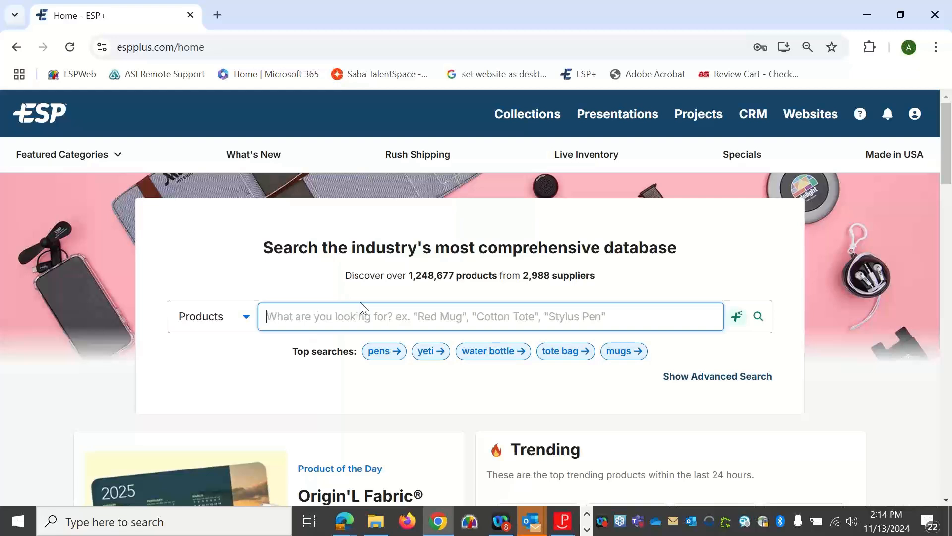
{"action": "type", "text": "power banks"}
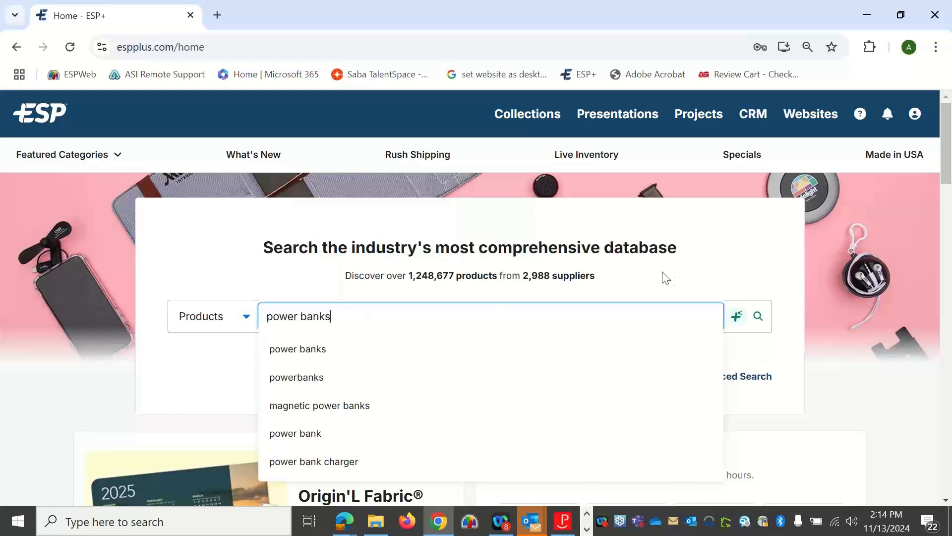
{"action": "left_click", "coordinate": [763, 326]}
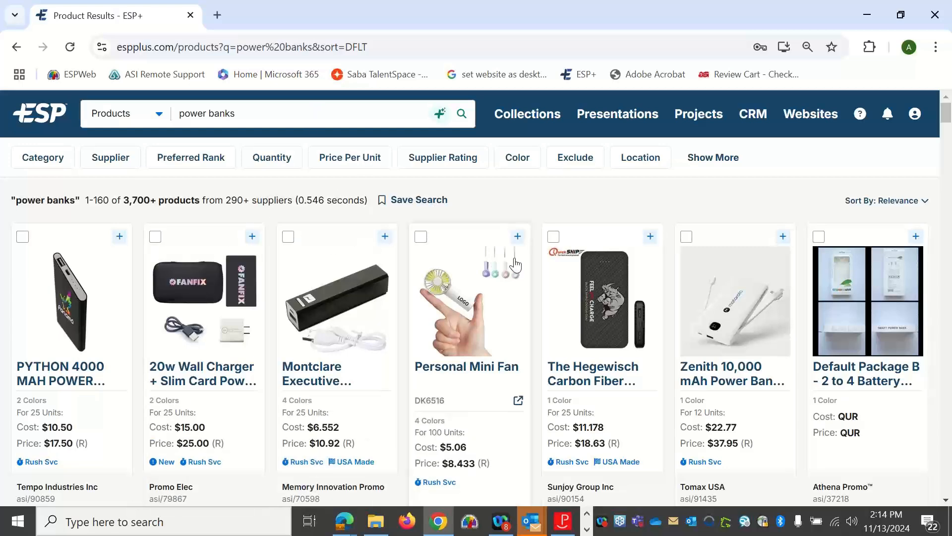
{"action": "scroll", "coordinate": [516, 265], "scroll_direction": "down", "scroll_amount": 2}
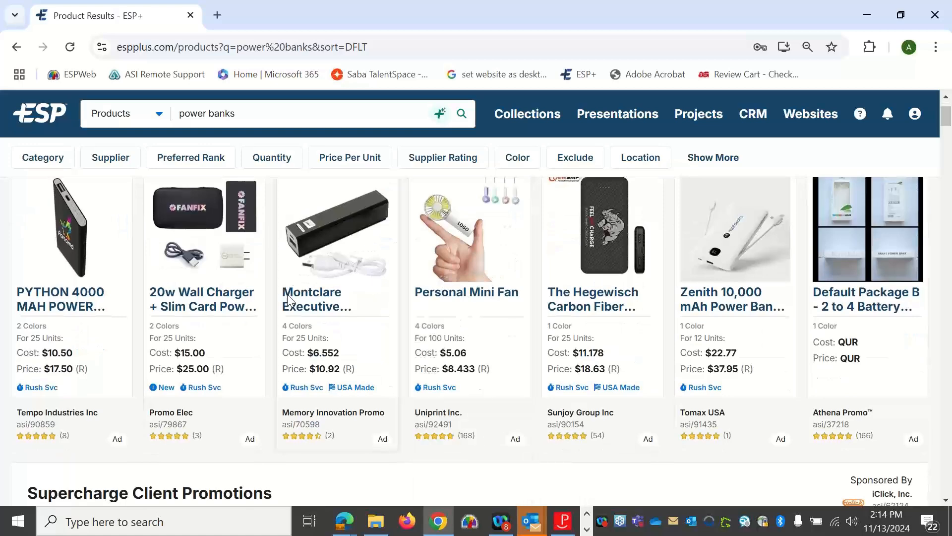
- Look over the power bank result cards, opening the Montclare Executive power bank's details and returning to the search results
{"action": "scroll", "coordinate": [99, 363], "scroll_direction": "up", "scroll_amount": 2}
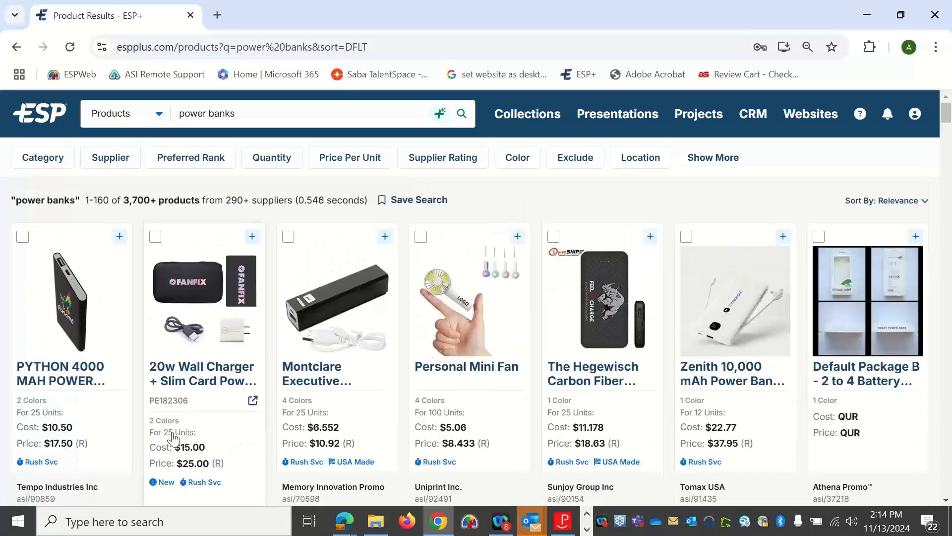
{"action": "scroll", "coordinate": [149, 432], "scroll_direction": "down", "scroll_amount": 2}
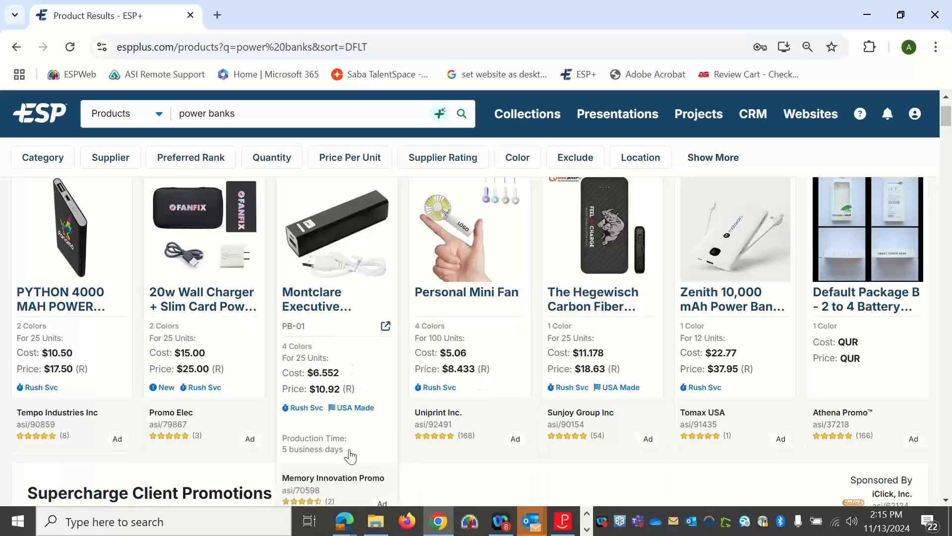
{"action": "left_click", "coordinate": [278, 430]}
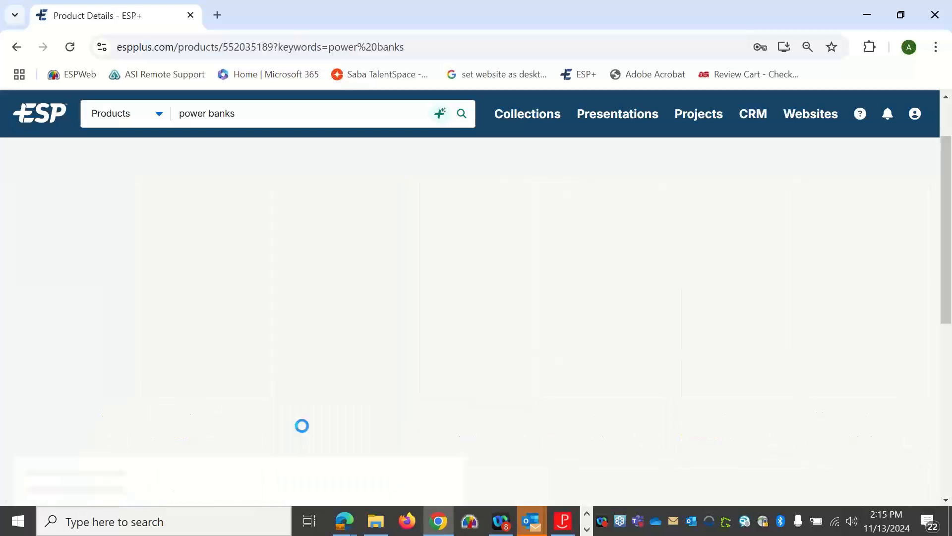
{"action": "key", "text": "alt+Left"}
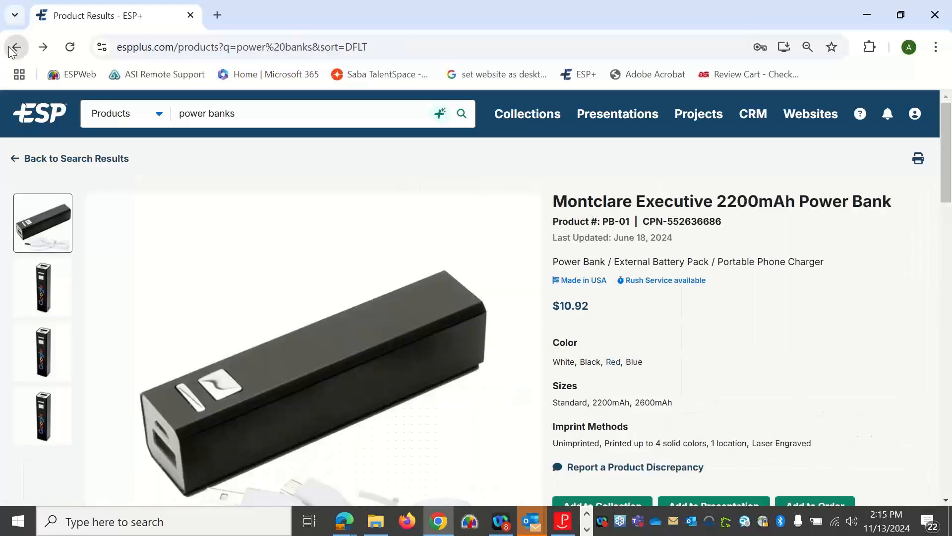
- Examine the sponsored products and the cost, price and supplier details on the power bank result cards
{"action": "scroll", "coordinate": [372, 400], "scroll_direction": "down", "scroll_amount": 4}
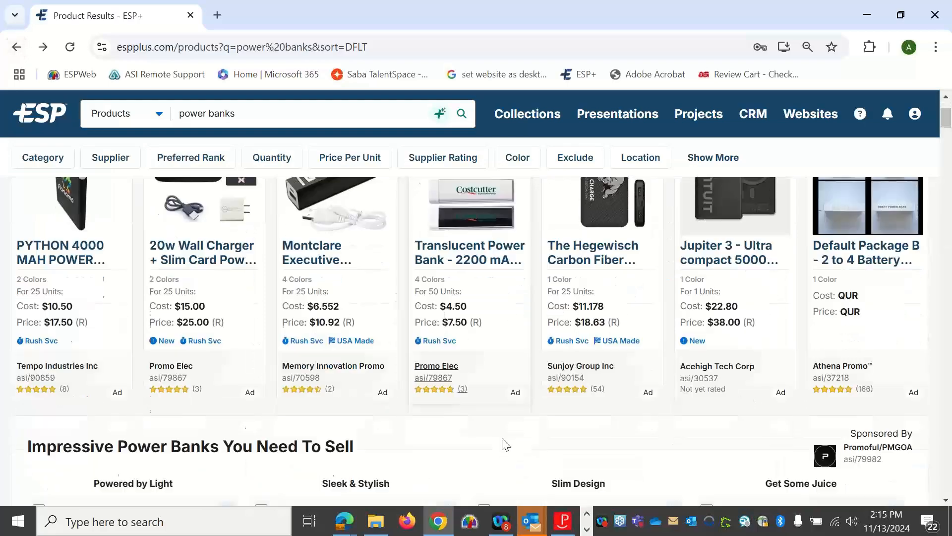
{"action": "scroll", "coordinate": [496, 417], "scroll_direction": "down", "scroll_amount": 2}
{"action": "scroll", "coordinate": [494, 414], "scroll_direction": "up", "scroll_amount": 3}
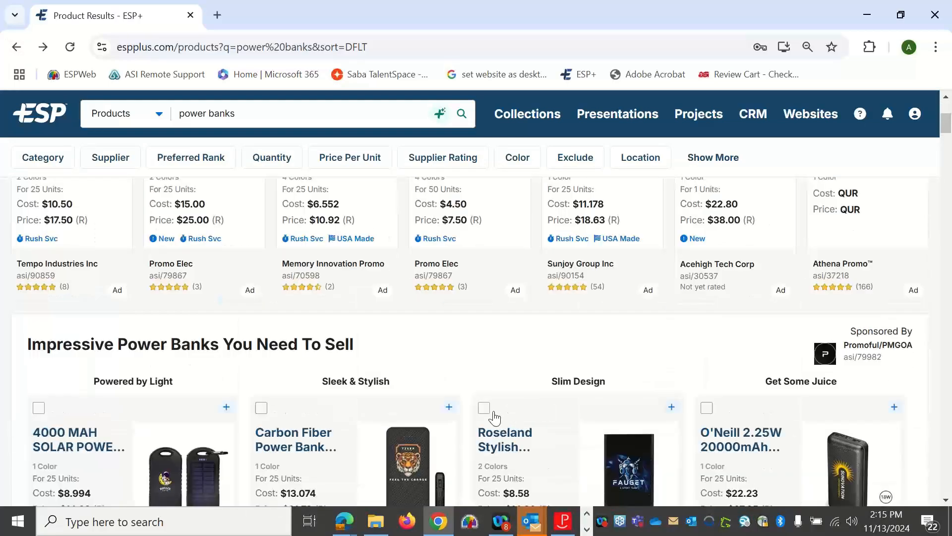
{"action": "scroll", "coordinate": [494, 418], "scroll_direction": "up", "scroll_amount": 5}
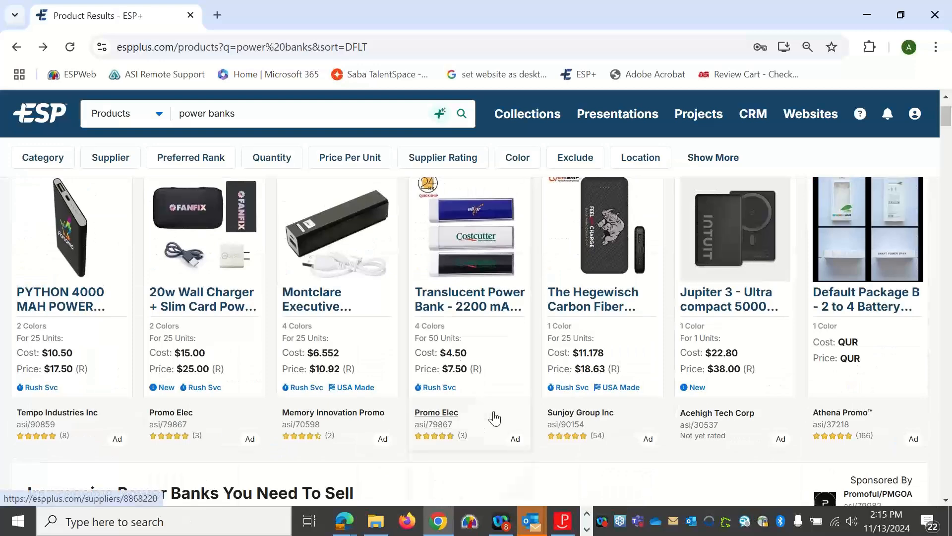
{"action": "mouse_move", "coordinate": [206, 432]}
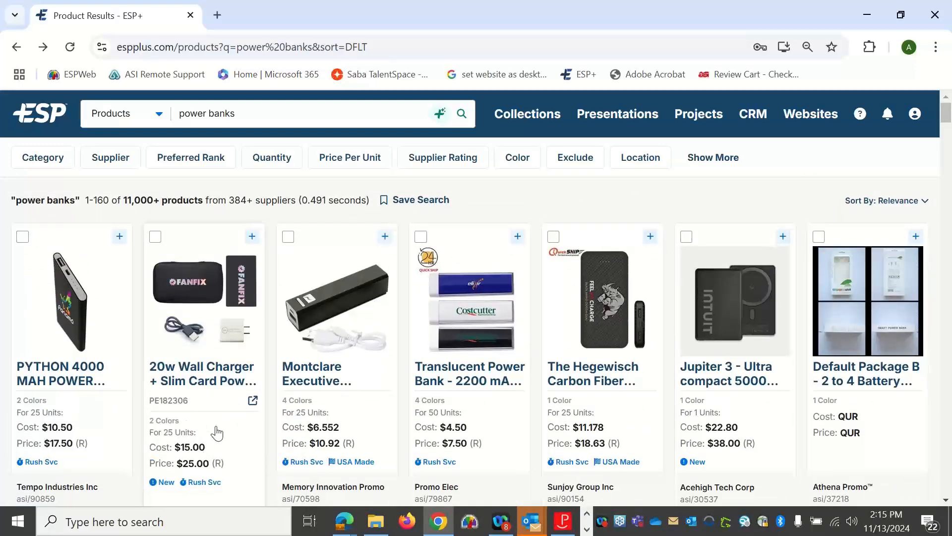
{"action": "mouse_move", "coordinate": [443, 464]}
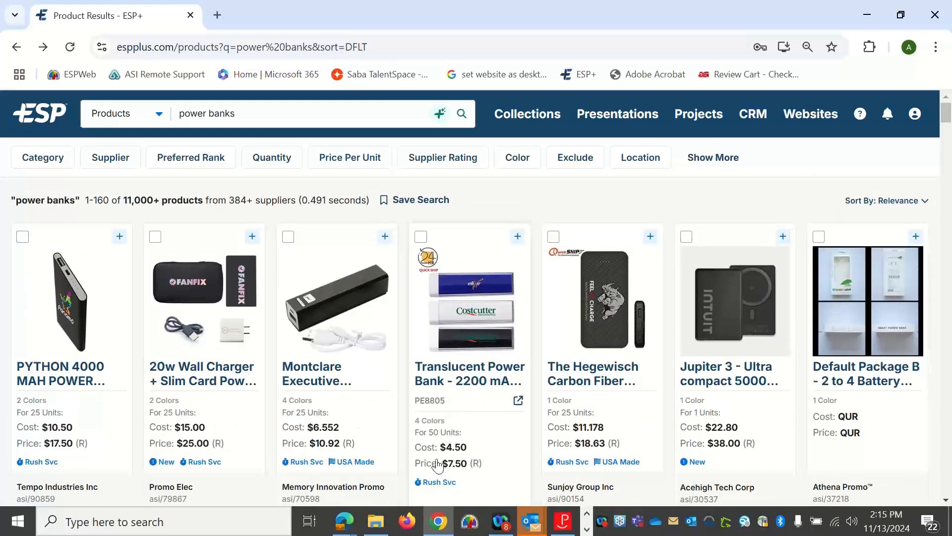
{"action": "mouse_move", "coordinate": [600, 452]}
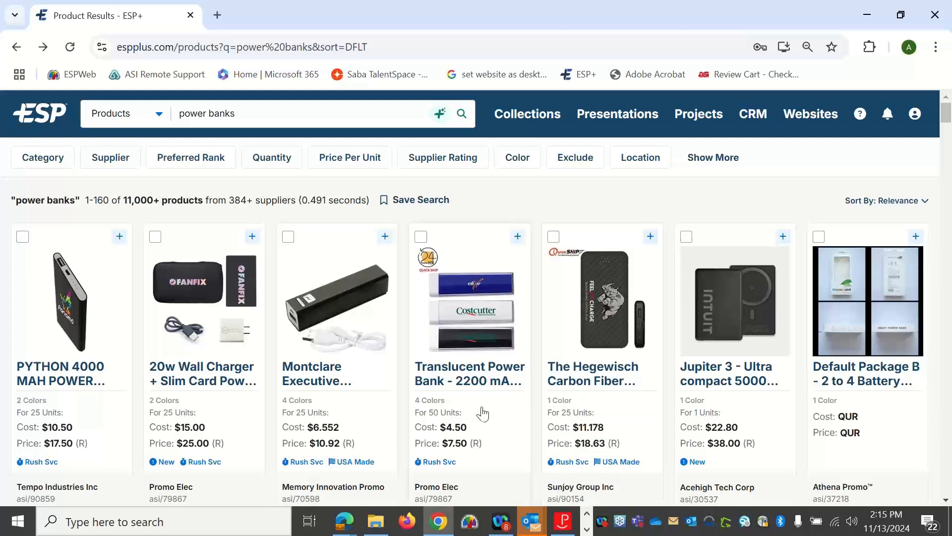
- Filter the power bank results to the supplier PCNA (asi/66887)
{"action": "mouse_move", "coordinate": [427, 294]}
{"action": "left_click", "coordinate": [127, 163]}
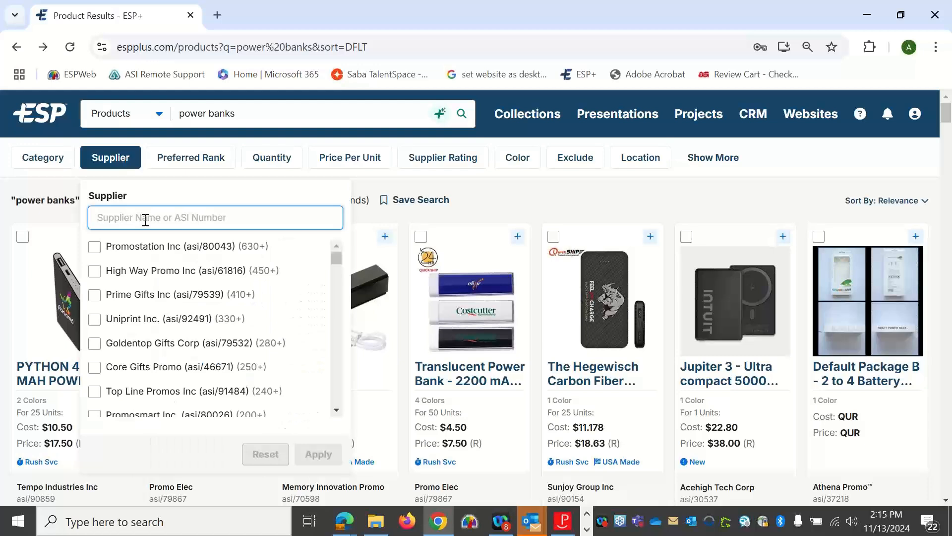
{"action": "type", "text": "pcna"}
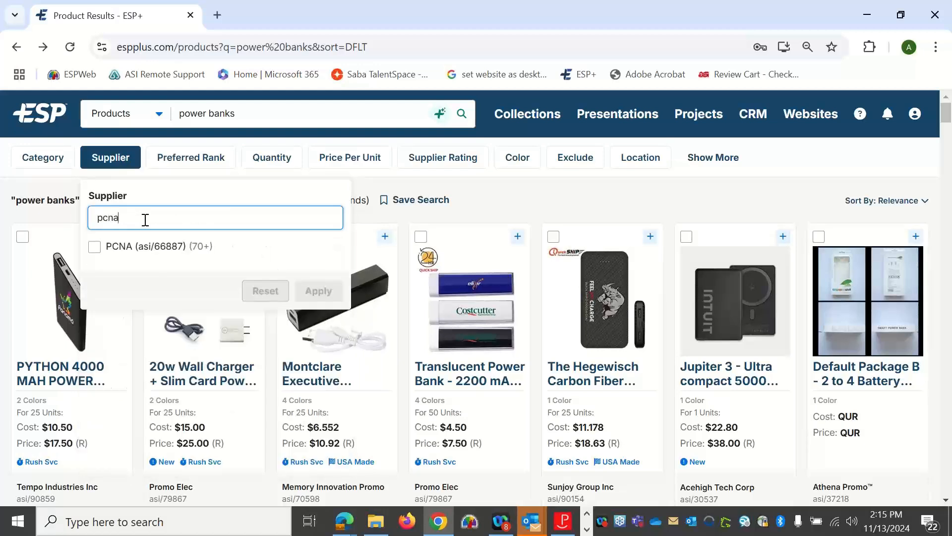
{"action": "left_click", "coordinate": [95, 247]}
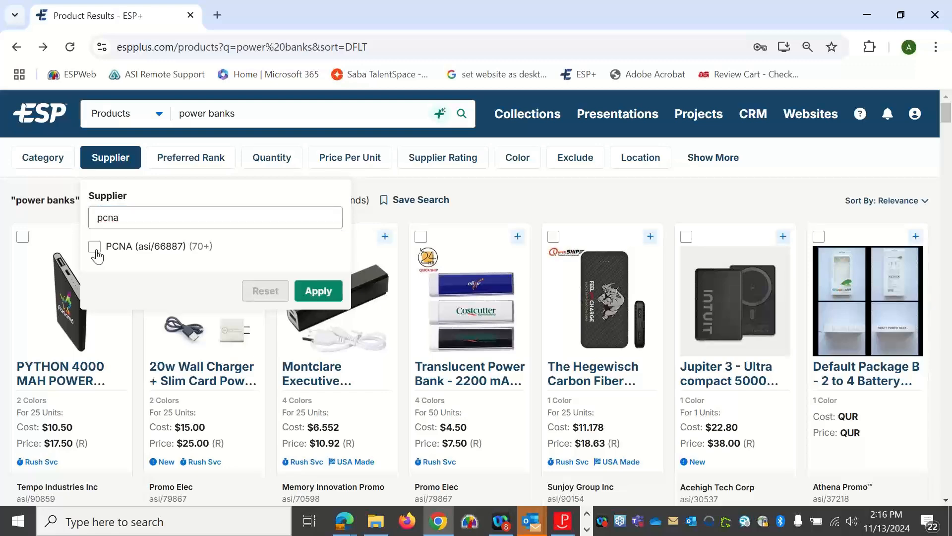
{"action": "left_click", "coordinate": [318, 292]}
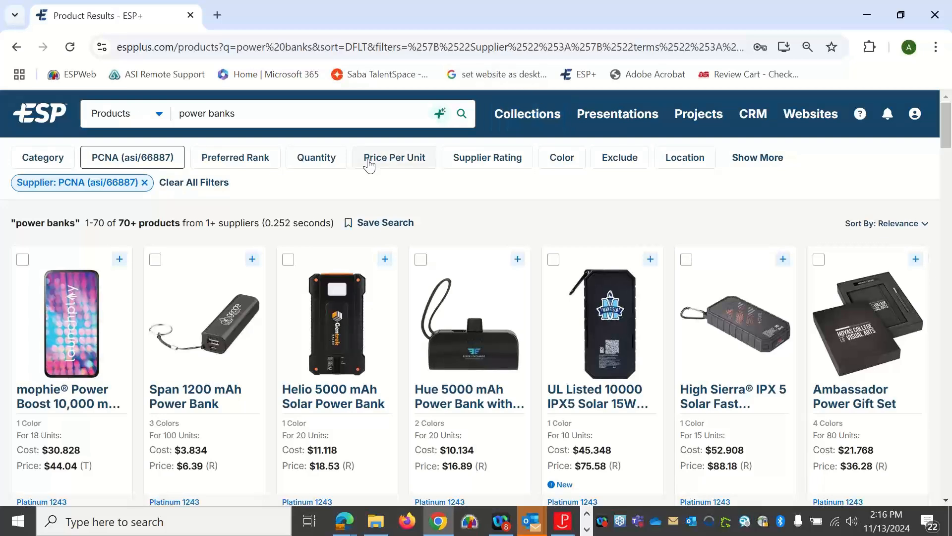
- Expand the remaining product filters, examine the attribute fields, additional filters and market options, and collapse them
{"action": "left_click", "coordinate": [753, 166]}
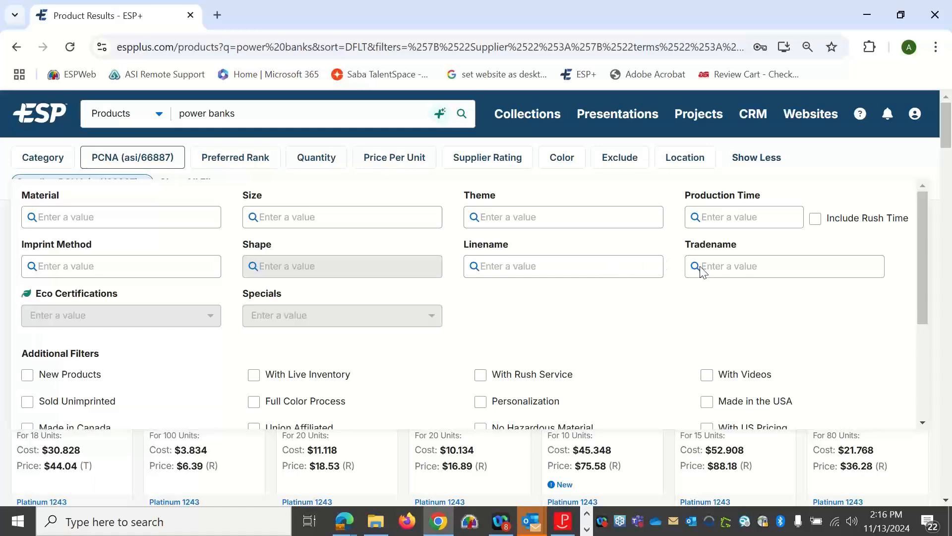
{"action": "scroll", "coordinate": [708, 271], "scroll_direction": "down", "scroll_amount": 3}
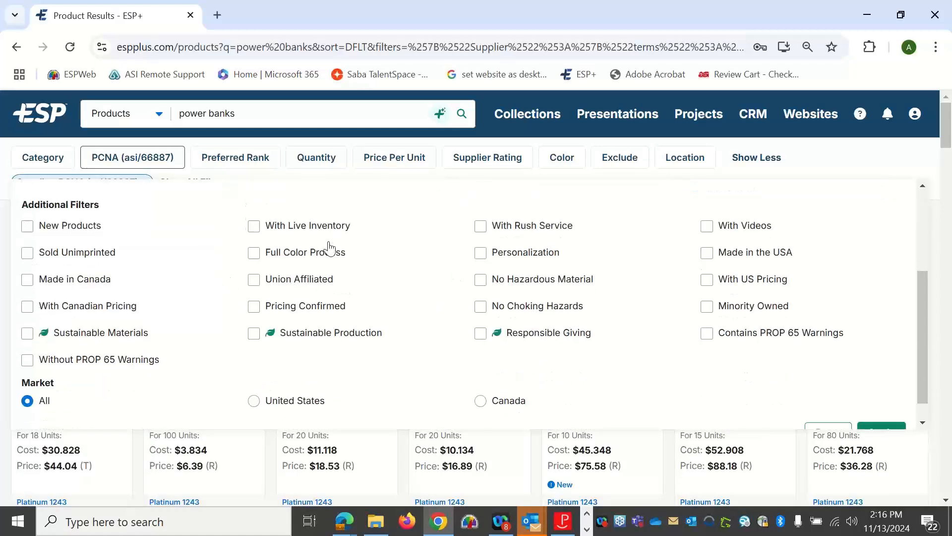
{"action": "scroll", "coordinate": [684, 256], "scroll_direction": "down", "scroll_amount": 1}
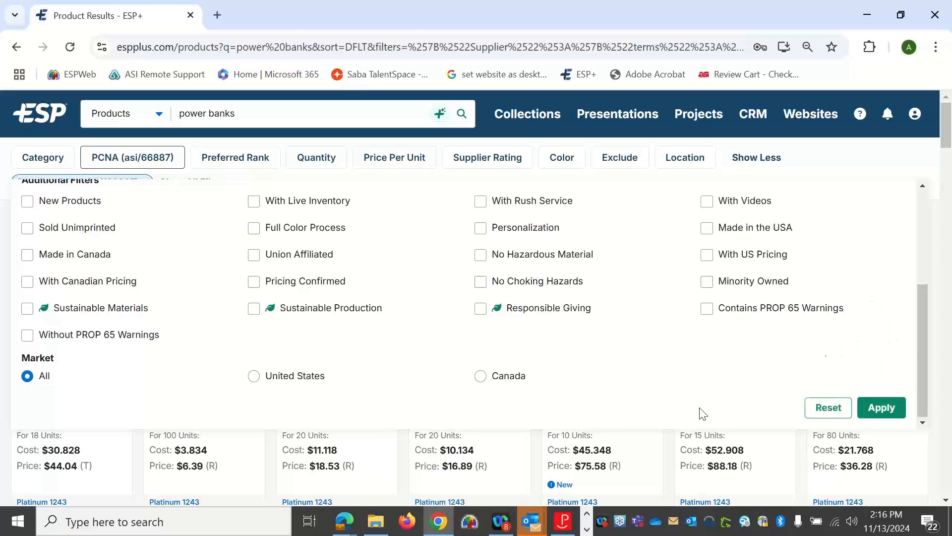
{"action": "scroll", "coordinate": [430, 416], "scroll_direction": "up", "scroll_amount": 4}
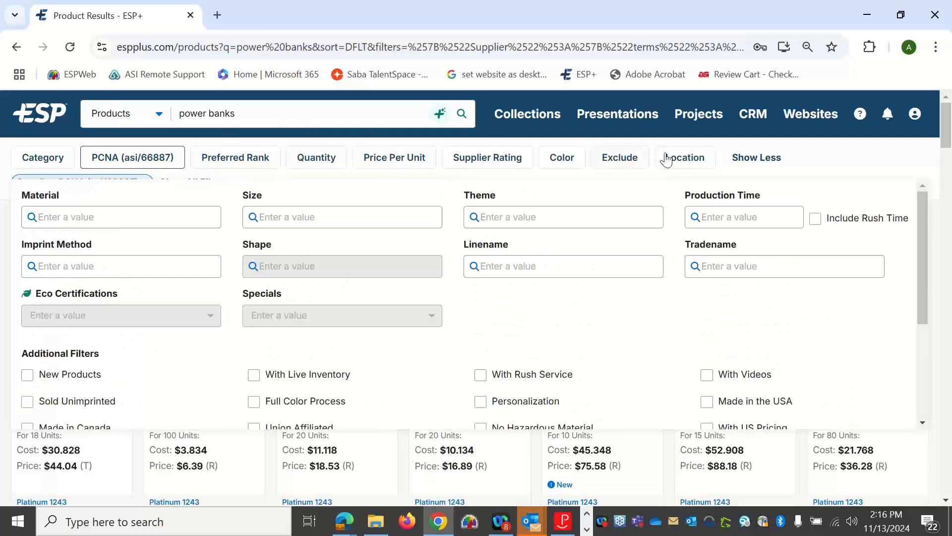
{"action": "left_click", "coordinate": [737, 159]}
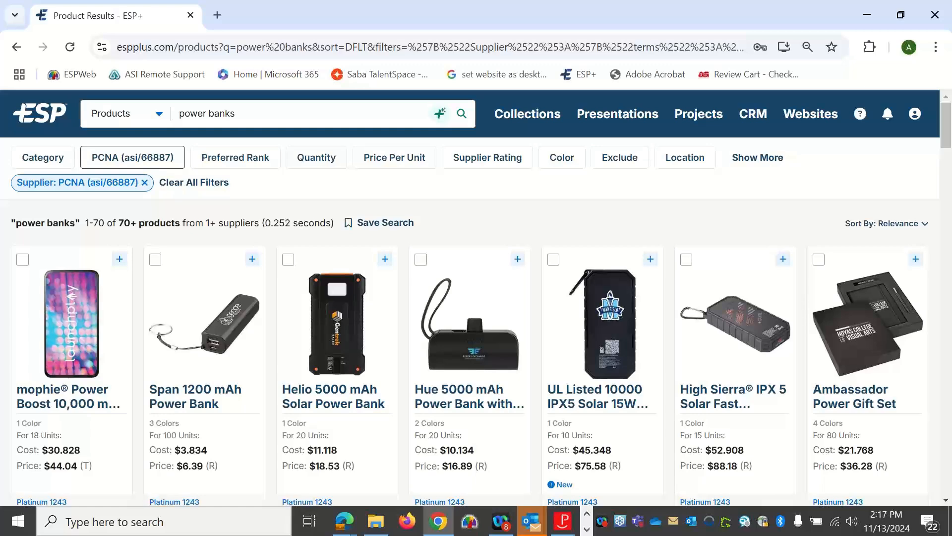
- Open the mophie Power Boost 10,000 mAh Power Bank from the results and skim its product details page
{"action": "scroll", "coordinate": [179, 298], "scroll_direction": "down", "scroll_amount": 1}
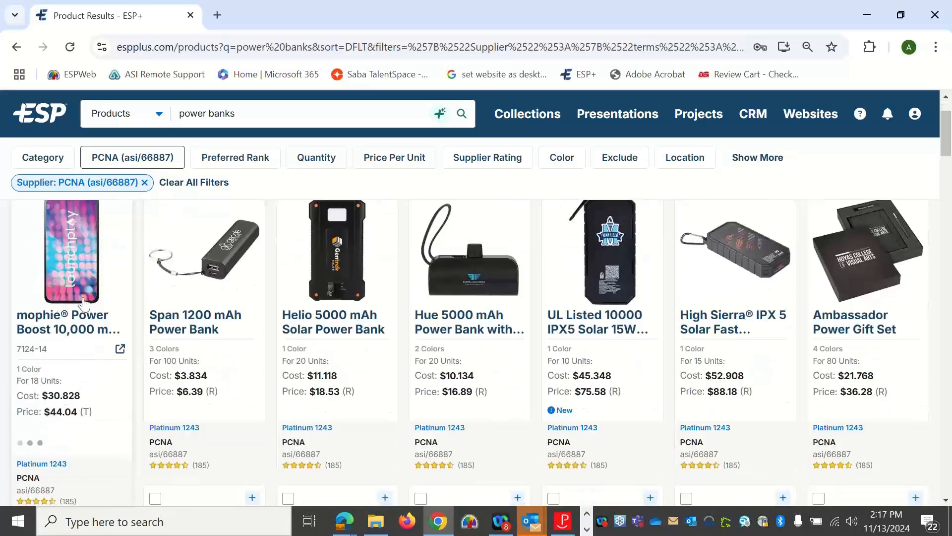
{"action": "scroll", "coordinate": [84, 305], "scroll_direction": "up", "scroll_amount": 1}
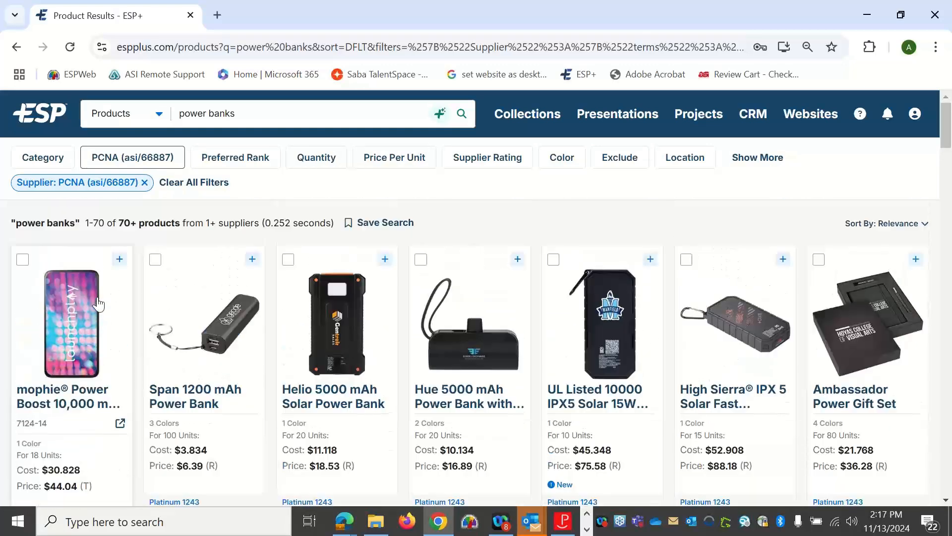
{"action": "left_click", "coordinate": [96, 336]}
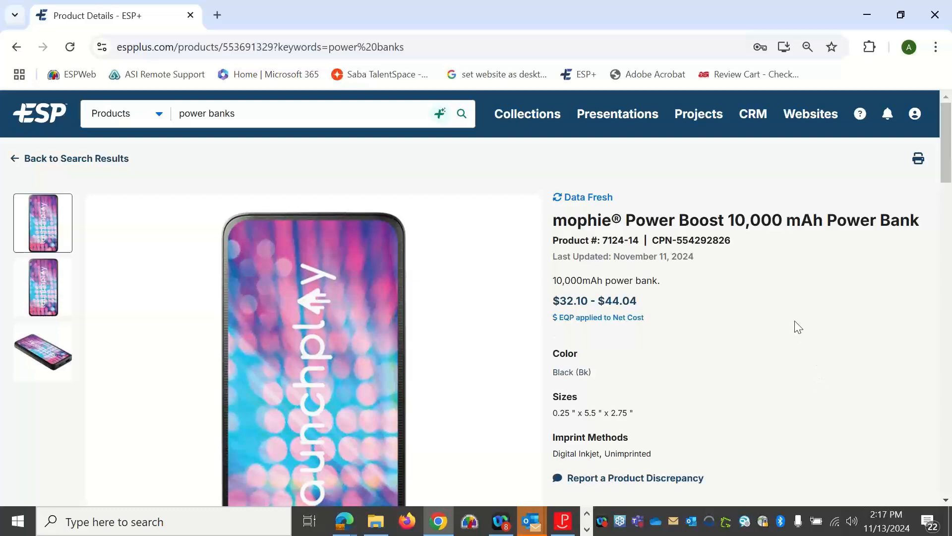
{"action": "scroll", "coordinate": [798, 327], "scroll_direction": "down", "scroll_amount": 10}
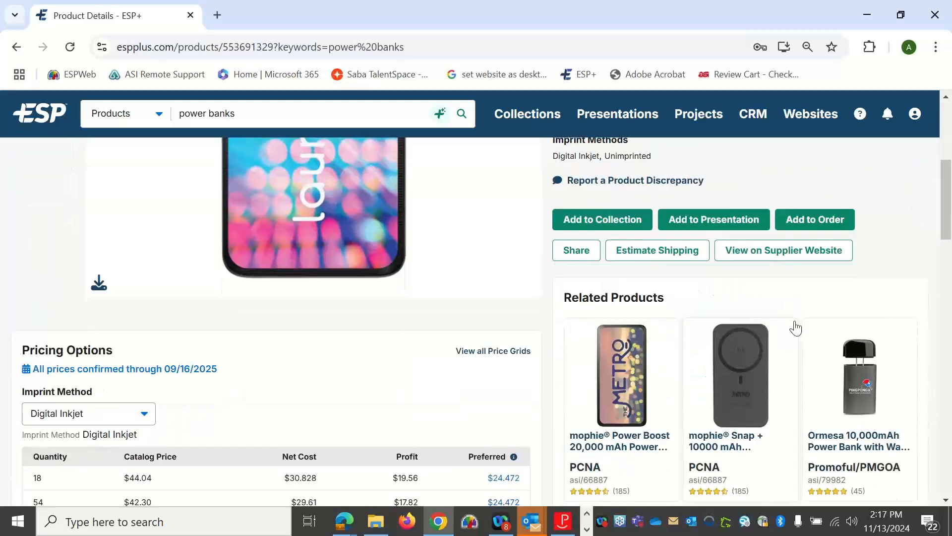
{"action": "scroll", "coordinate": [795, 325], "scroll_direction": "down", "scroll_amount": 3}
{"action": "scroll", "coordinate": [588, 312], "scroll_direction": "up", "scroll_amount": 13}
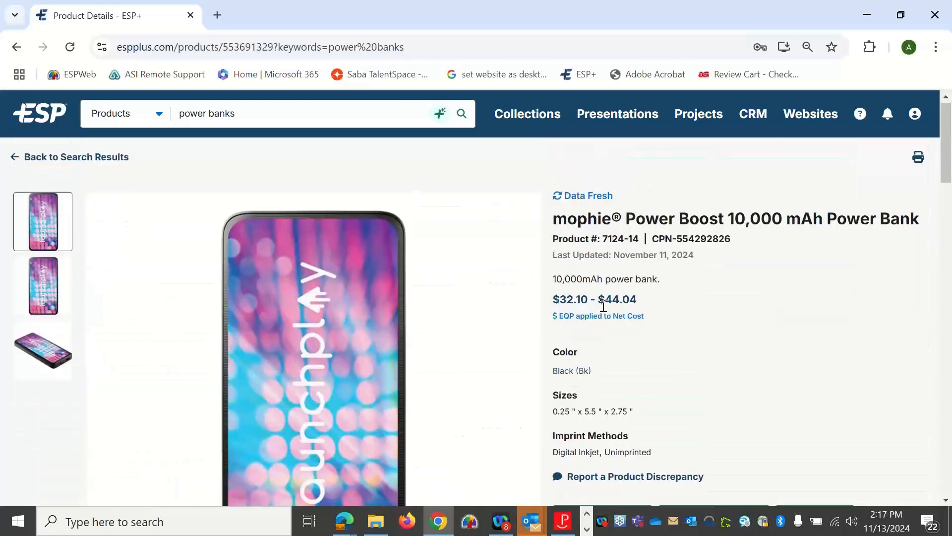
{"action": "scroll", "coordinate": [602, 313], "scroll_direction": "down", "scroll_amount": 3}
{"action": "scroll", "coordinate": [601, 312], "scroll_direction": "up", "scroll_amount": 3}
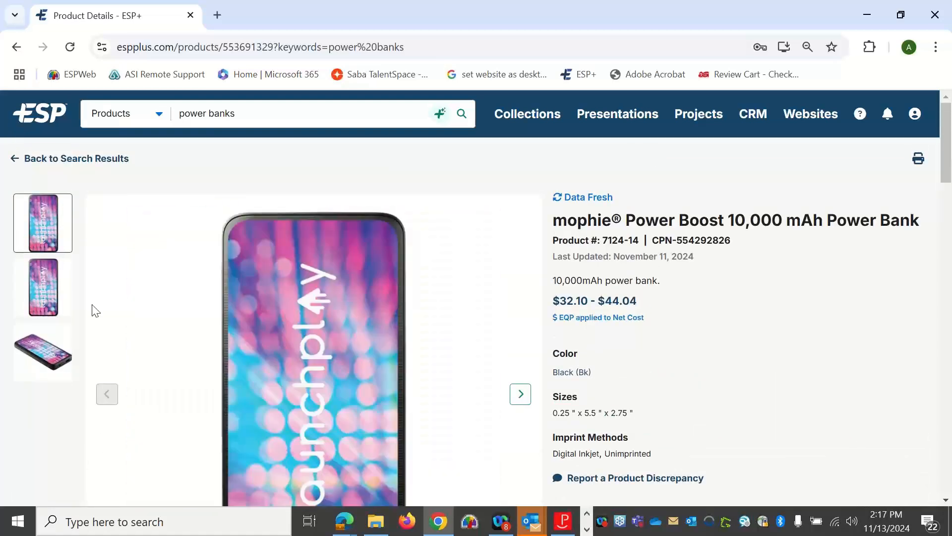
- View the mophie power bank's alternate product images and return to the first image
{"action": "left_click", "coordinate": [63, 295]}
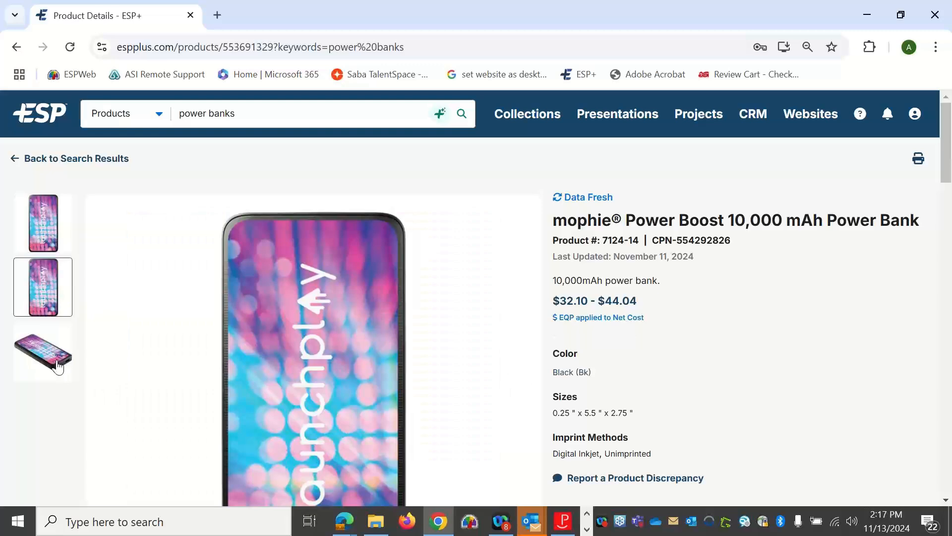
{"action": "left_click", "coordinate": [58, 366]}
{"action": "left_click", "coordinate": [51, 314]}
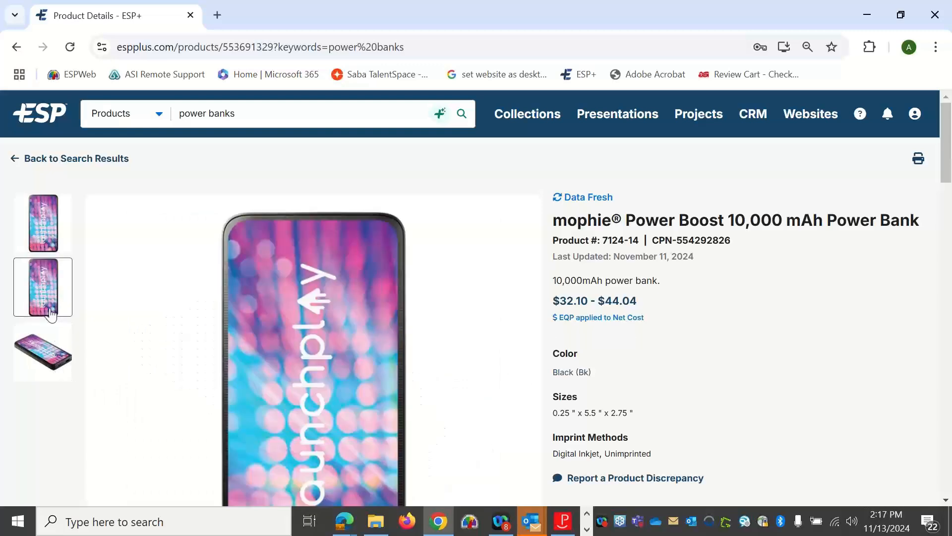
{"action": "left_click", "coordinate": [51, 243]}
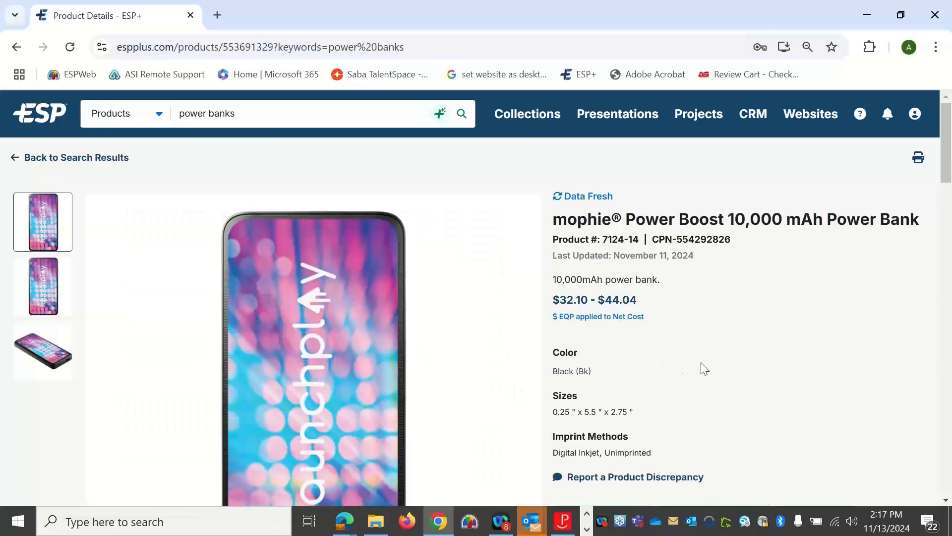
- Examine the product's color, size and imprint method details, the collection, presentation, order and shipping actions, and the related products
{"action": "scroll", "coordinate": [705, 368], "scroll_direction": "down", "scroll_amount": 2}
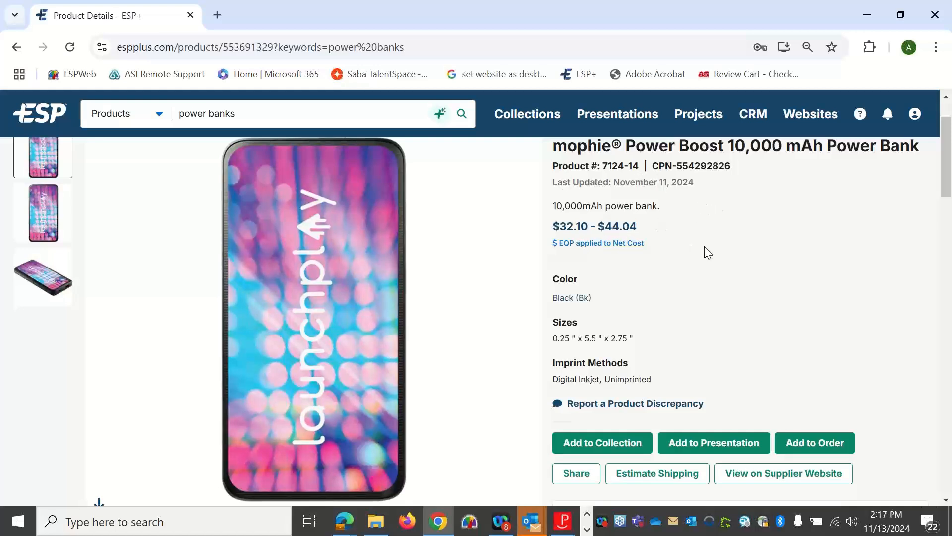
{"action": "scroll", "coordinate": [637, 342], "scroll_direction": "down", "scroll_amount": 2}
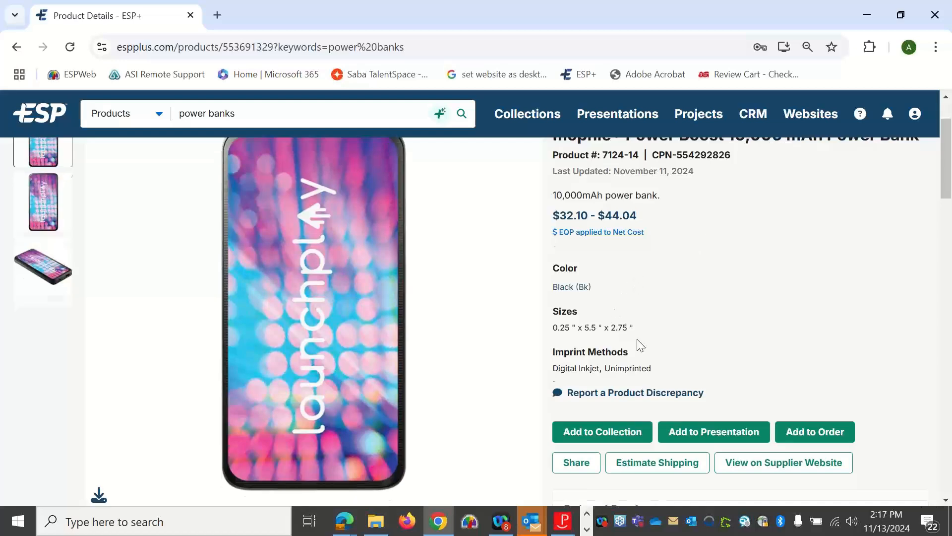
{"action": "scroll", "coordinate": [638, 340], "scroll_direction": "down", "scroll_amount": 2}
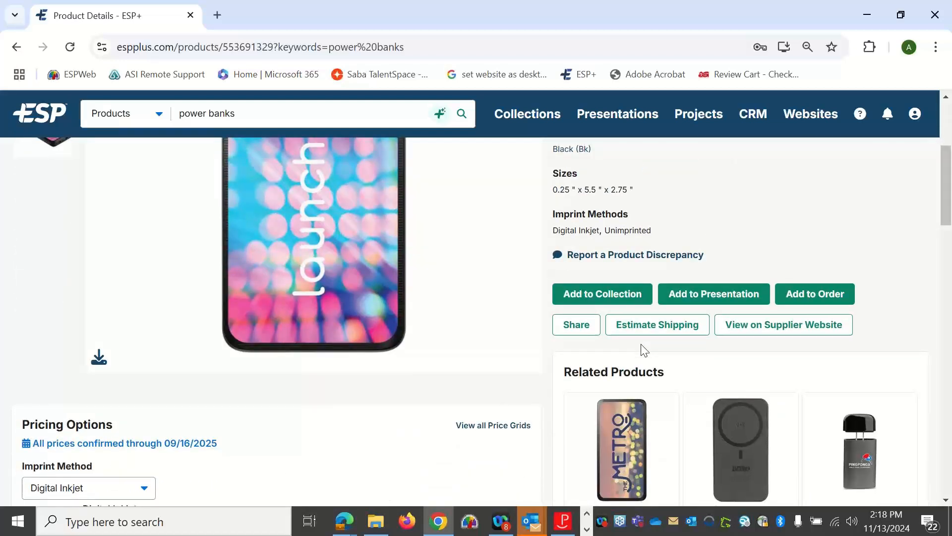
{"action": "scroll", "coordinate": [643, 347], "scroll_direction": "down", "scroll_amount": 4}
{"action": "scroll", "coordinate": [670, 288], "scroll_direction": "up", "scroll_amount": 2}
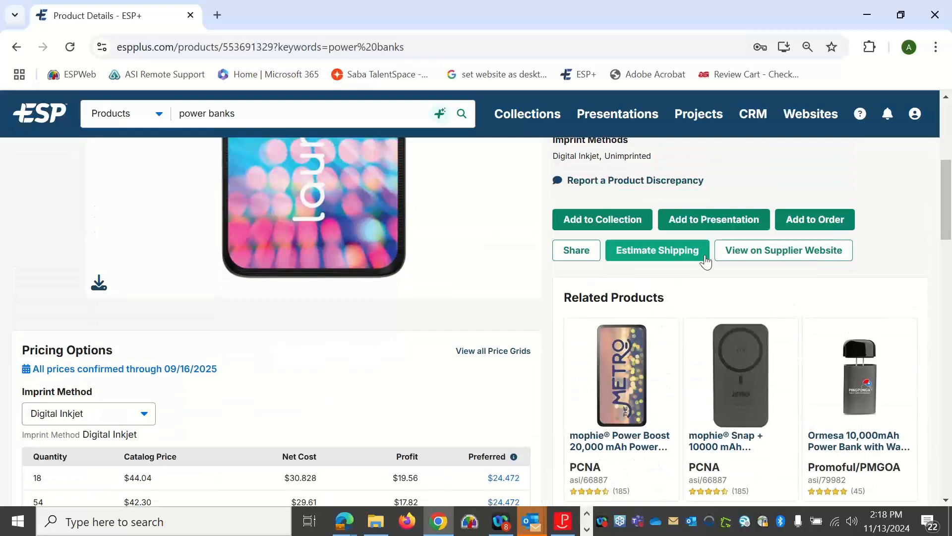
- Examine the product's pricing options and view the imprint method choices, leaving Digital Inkjet selected
{"action": "scroll", "coordinate": [707, 262], "scroll_direction": "down", "scroll_amount": 4}
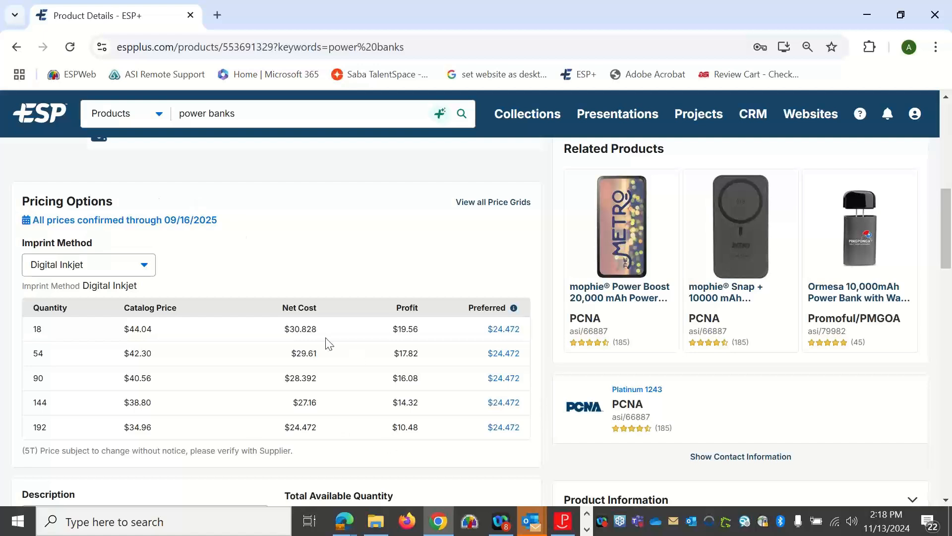
{"action": "left_click", "coordinate": [143, 266]}
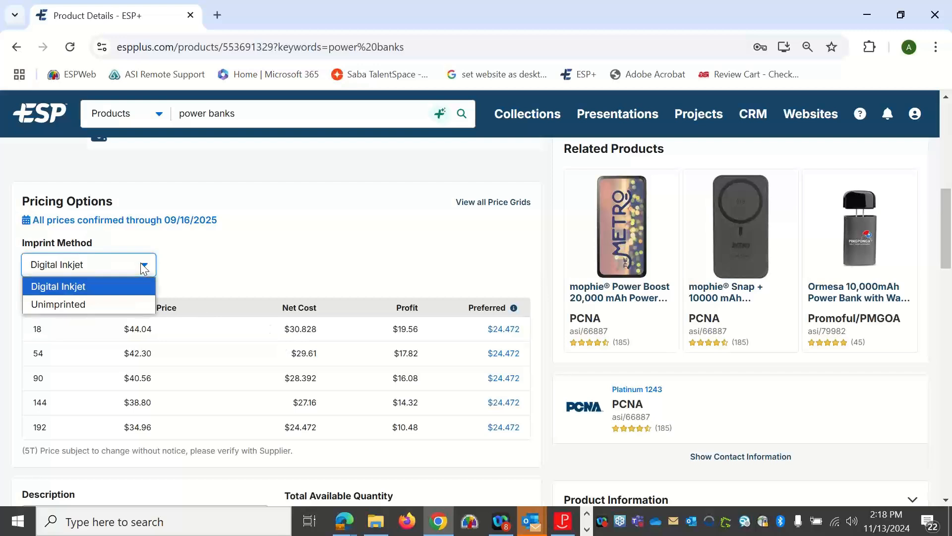
{"action": "left_click", "coordinate": [185, 263]}
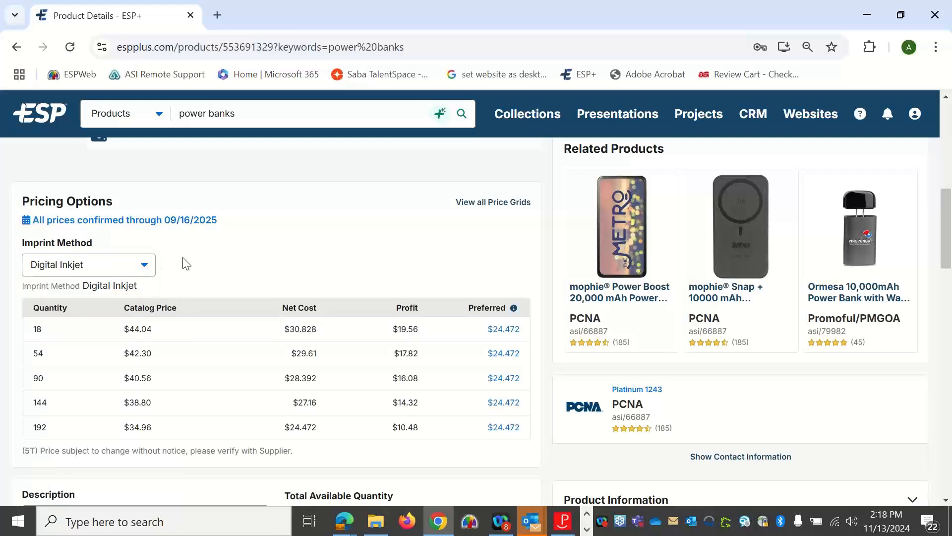
- View the power bank's Unimprinted price grid, return the imprint method to Digital Inkjet and review the available imprint methods
{"action": "left_click", "coordinate": [145, 270]}
{"action": "left_click", "coordinate": [117, 304]}
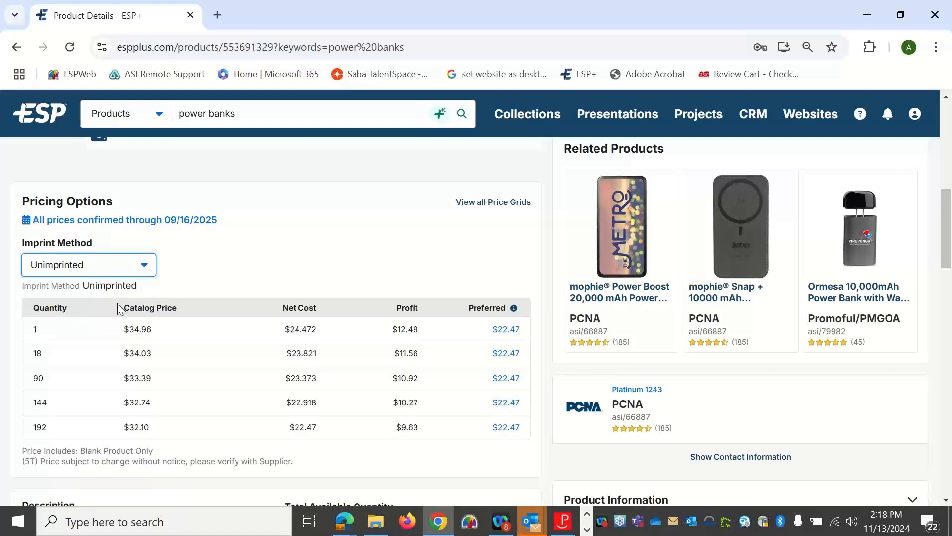
{"action": "left_click", "coordinate": [146, 273]}
{"action": "left_click", "coordinate": [140, 283]}
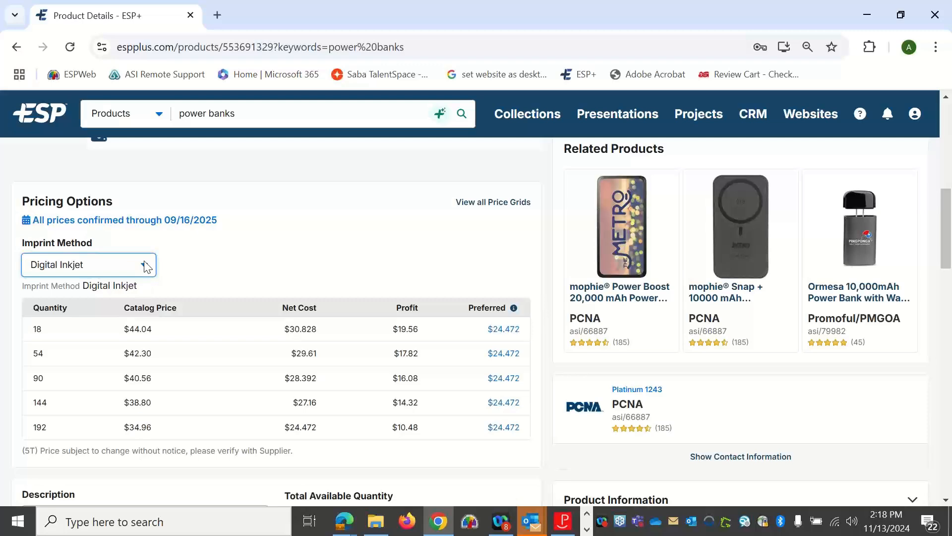
{"action": "left_click", "coordinate": [146, 266]}
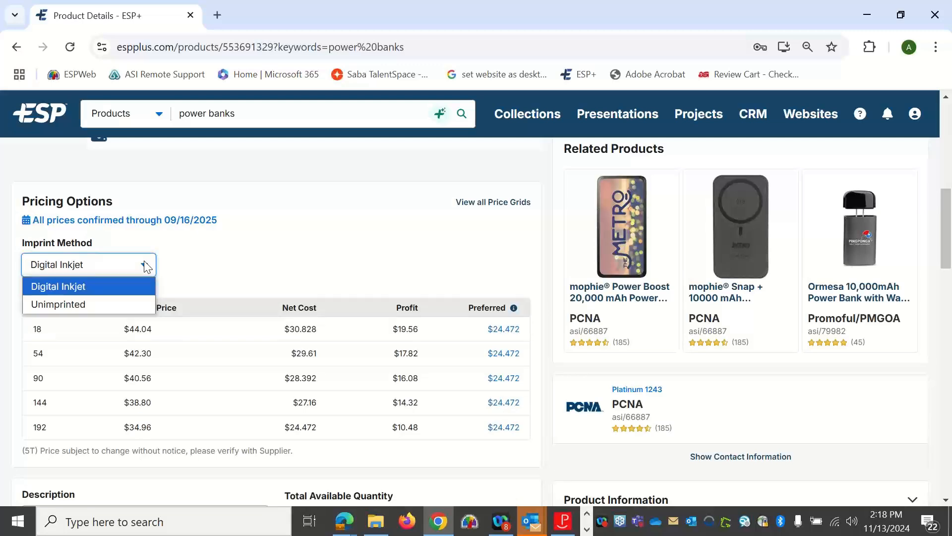
{"action": "left_click", "coordinate": [269, 252]}
- Examine the product's quantity pricing and available inventory, and preview the related mophie power banks
{"action": "scroll", "coordinate": [268, 270], "scroll_direction": "down", "scroll_amount": 1}
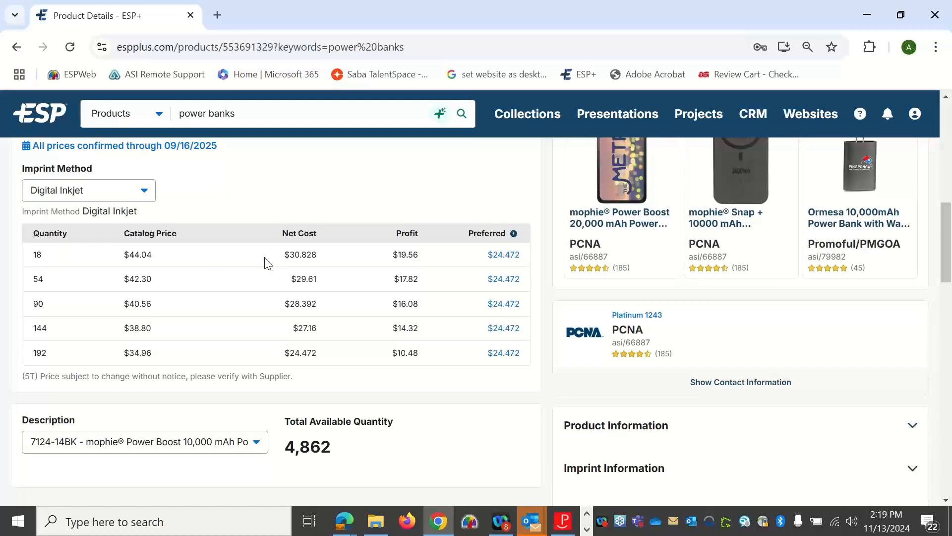
{"action": "scroll", "coordinate": [317, 253], "scroll_direction": "down", "scroll_amount": 1}
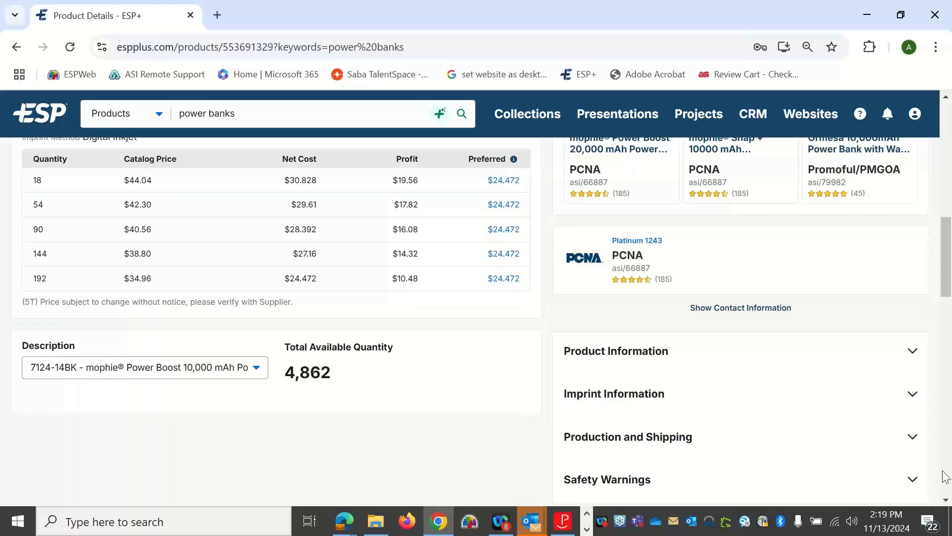
{"action": "left_click", "coordinate": [353, 366]}
{"action": "scroll", "coordinate": [655, 348], "scroll_direction": "up", "scroll_amount": 6}
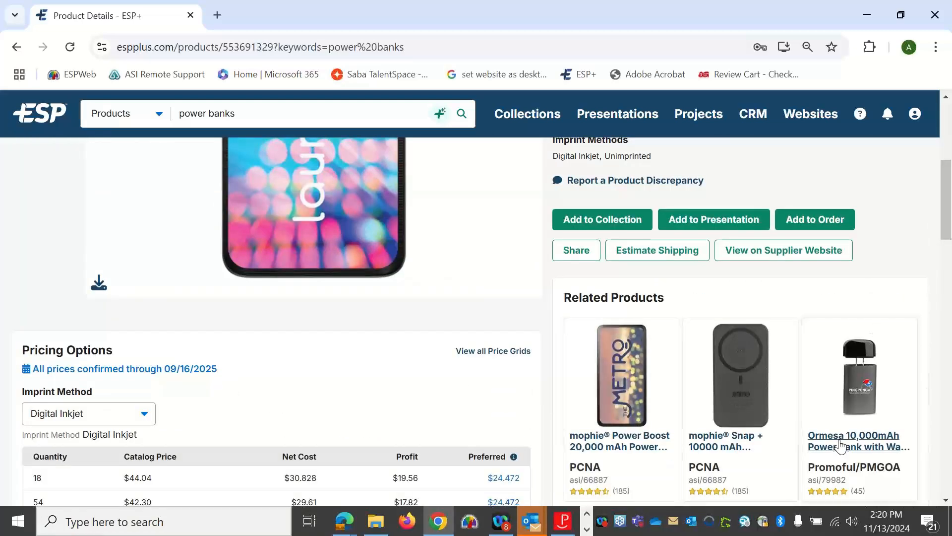
{"action": "scroll", "coordinate": [719, 404], "scroll_direction": "down", "scroll_amount": 2}
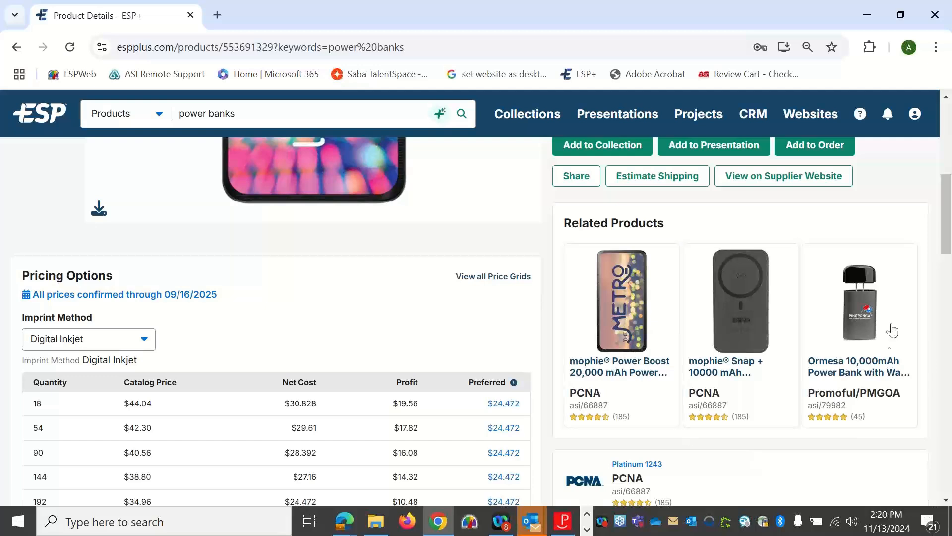
{"action": "mouse_move", "coordinate": [787, 340]}
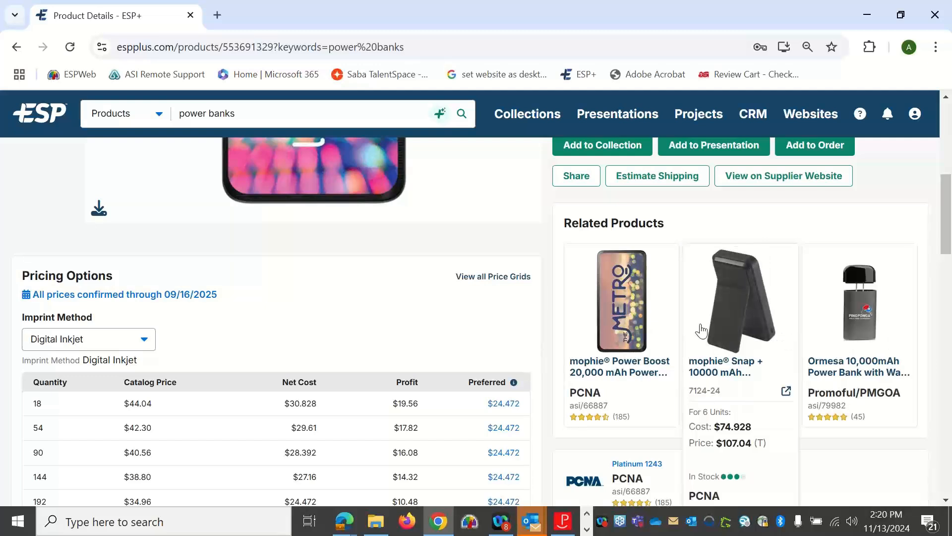
{"action": "mouse_move", "coordinate": [671, 329]}
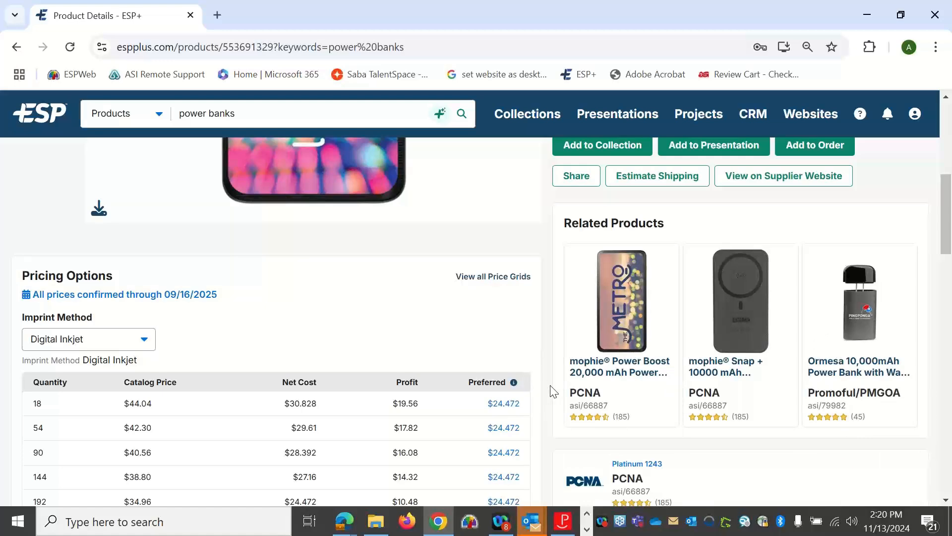
- Show the supplier's contact information on the product page and review its address, phone, e-mail and messaging options
{"action": "scroll", "coordinate": [554, 391], "scroll_direction": "down", "scroll_amount": 2}
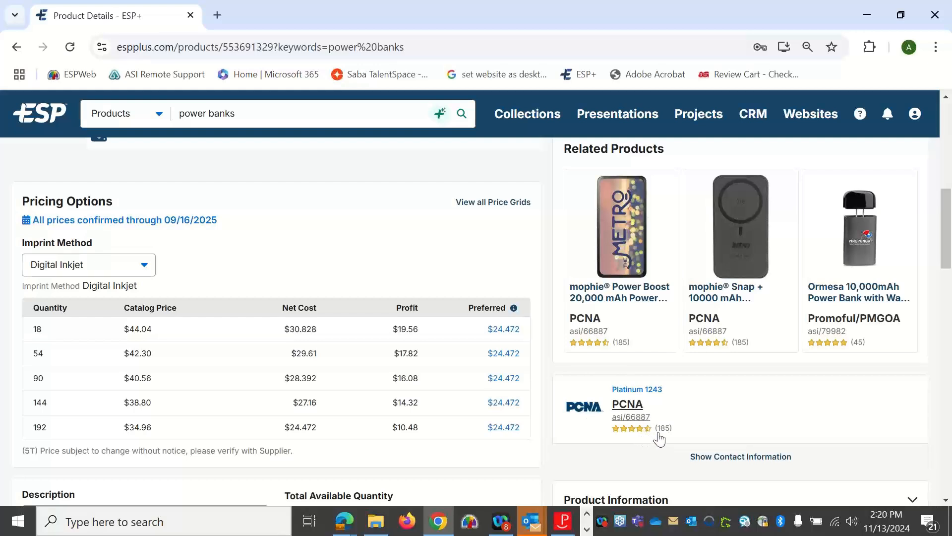
{"action": "left_click", "coordinate": [714, 461]}
{"action": "scroll", "coordinate": [714, 461], "scroll_direction": "down", "scroll_amount": 5}
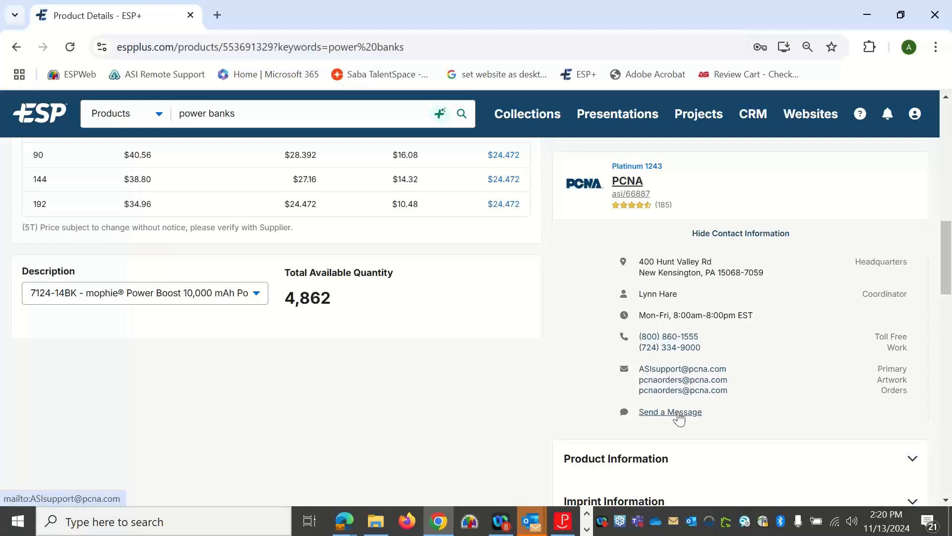
{"action": "scroll", "coordinate": [680, 419], "scroll_direction": "up", "scroll_amount": 2}
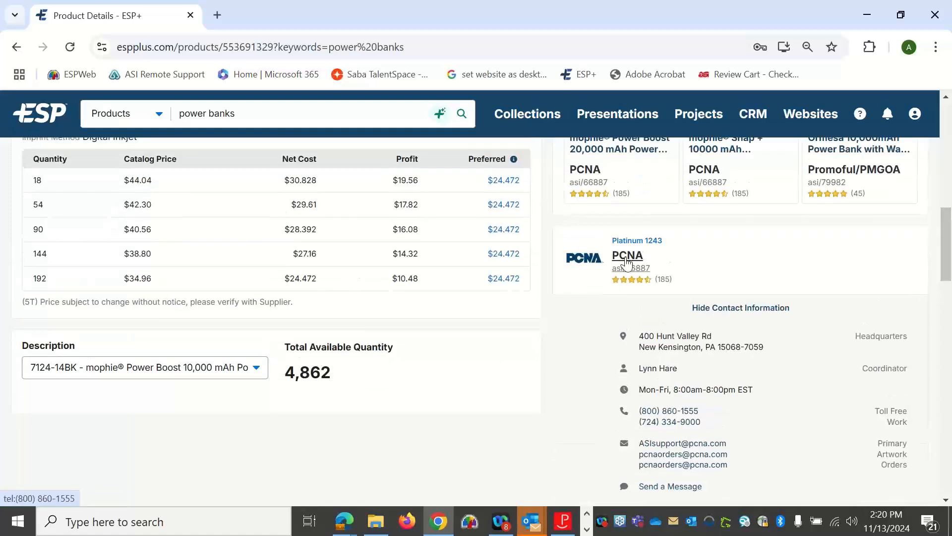
- Open the PCNA supplier page and examine its contact details, product lines, supplier notes, ratings, reviews and catalogs
{"action": "left_click", "coordinate": [629, 257]}
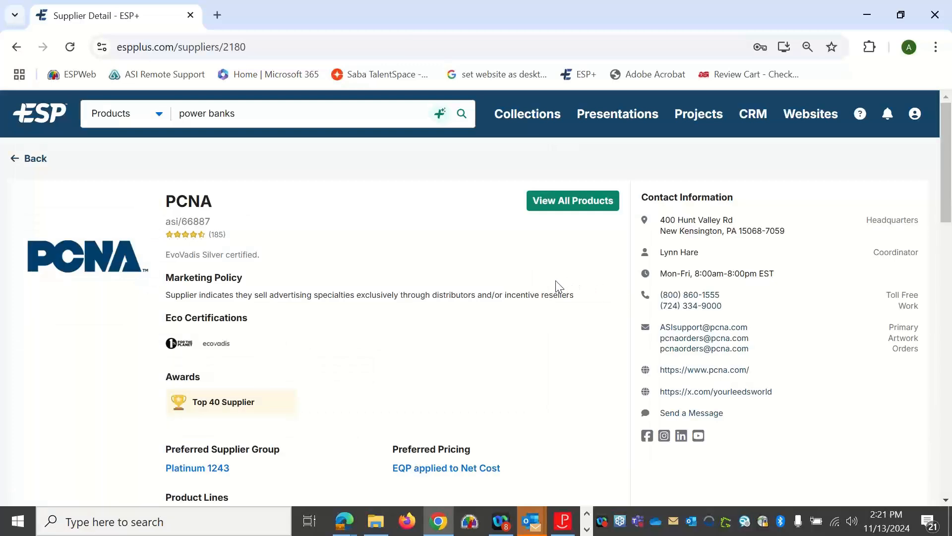
{"action": "scroll", "coordinate": [559, 287], "scroll_direction": "down", "scroll_amount": 2}
{"action": "scroll", "coordinate": [560, 287], "scroll_direction": "up", "scroll_amount": 2}
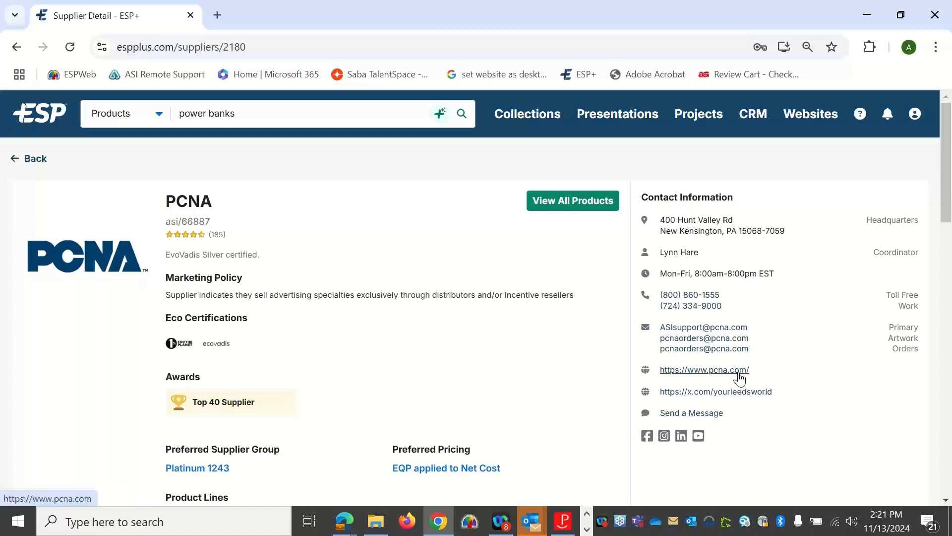
{"action": "scroll", "coordinate": [571, 350], "scroll_direction": "down", "scroll_amount": 6}
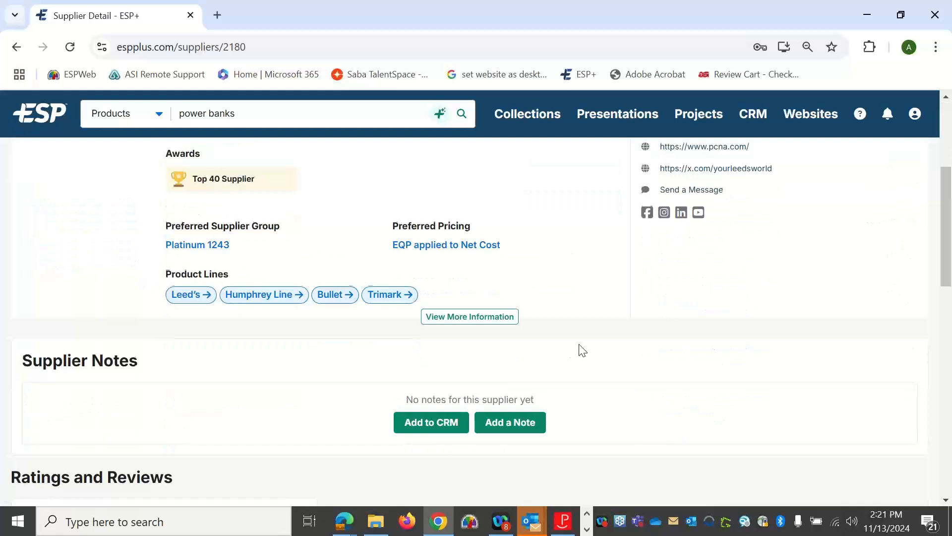
{"action": "scroll", "coordinate": [570, 342], "scroll_direction": "down", "scroll_amount": 2}
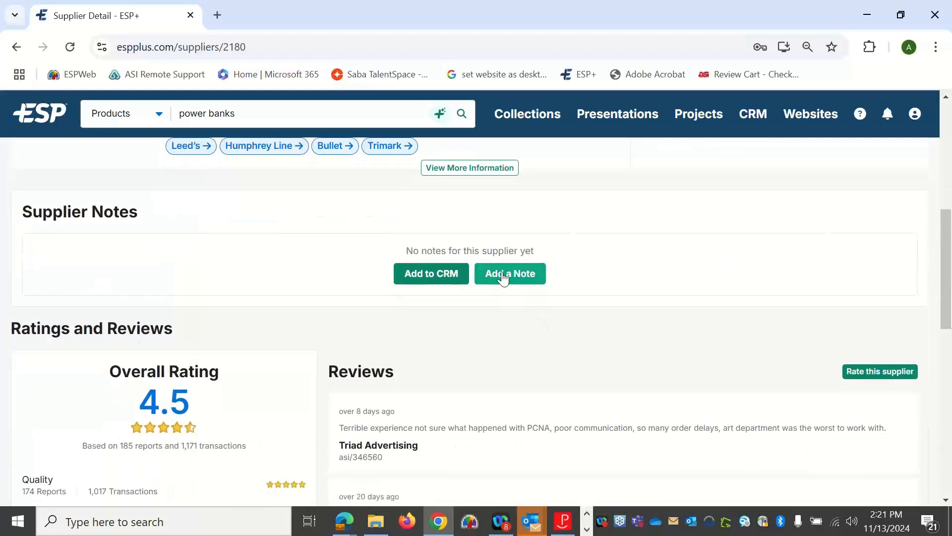
{"action": "scroll", "coordinate": [845, 340], "scroll_direction": "down", "scroll_amount": 4}
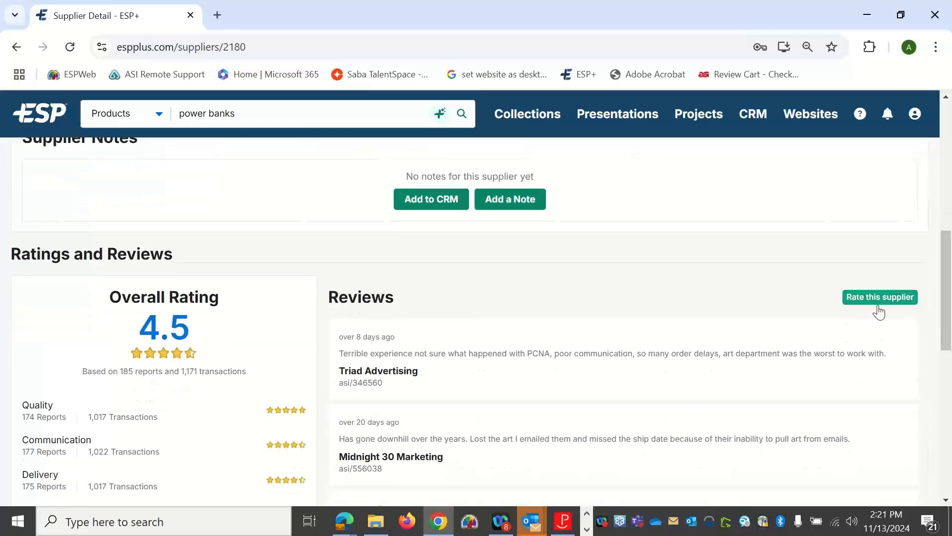
{"action": "scroll", "coordinate": [856, 322], "scroll_direction": "down", "scroll_amount": 5}
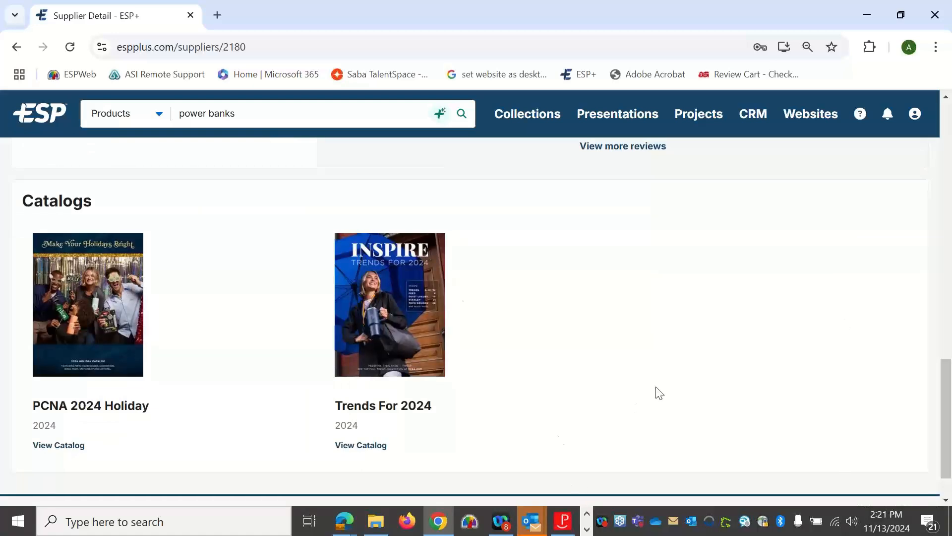
{"action": "scroll", "coordinate": [656, 392], "scroll_direction": "up", "scroll_amount": 5}
{"action": "scroll", "coordinate": [662, 394], "scroll_direction": "up", "scroll_amount": 8}
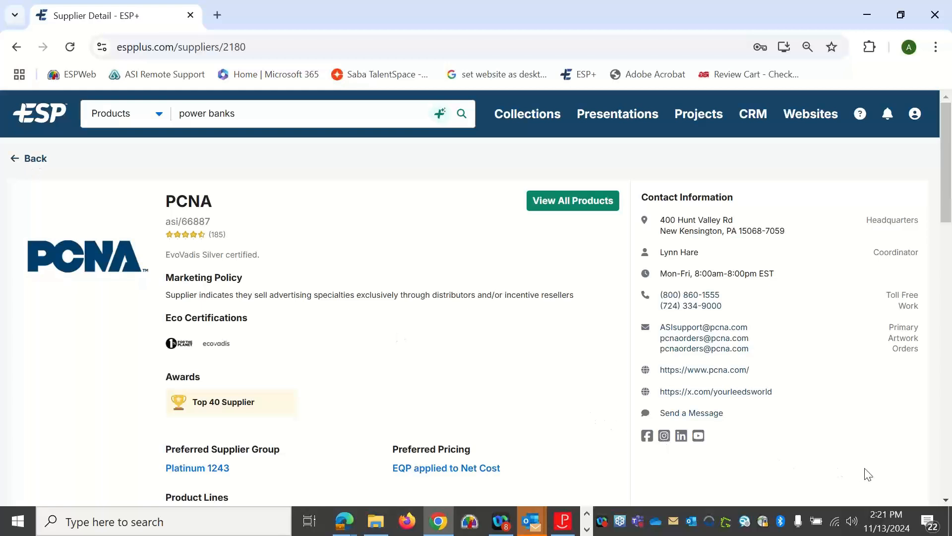
- Return from the PCNA supplier page to the mophie power bank's pricing and supplier details
{"action": "left_click", "coordinate": [27, 154]}
{"action": "left_click", "coordinate": [31, 164]}
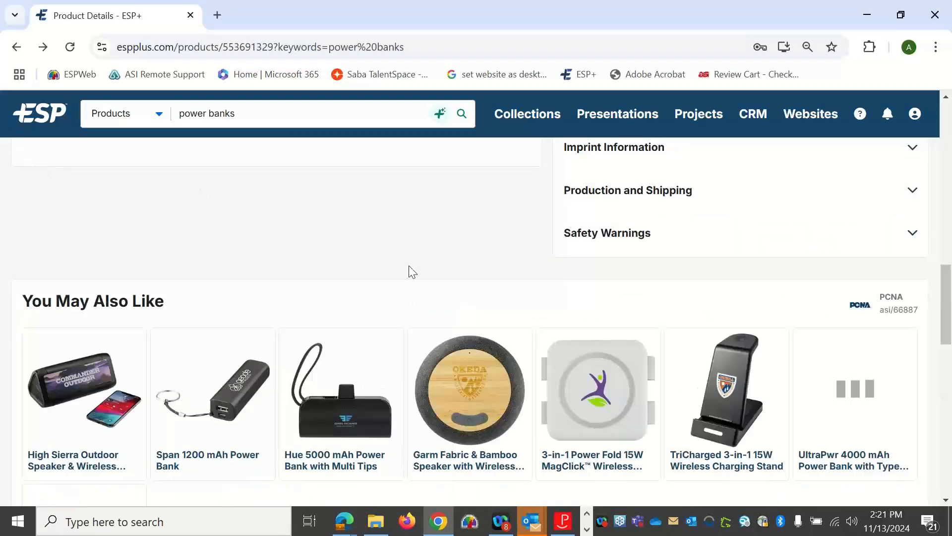
{"action": "scroll", "coordinate": [410, 268], "scroll_direction": "up", "scroll_amount": 3}
{"action": "scroll", "coordinate": [655, 278], "scroll_direction": "up", "scroll_amount": 4}
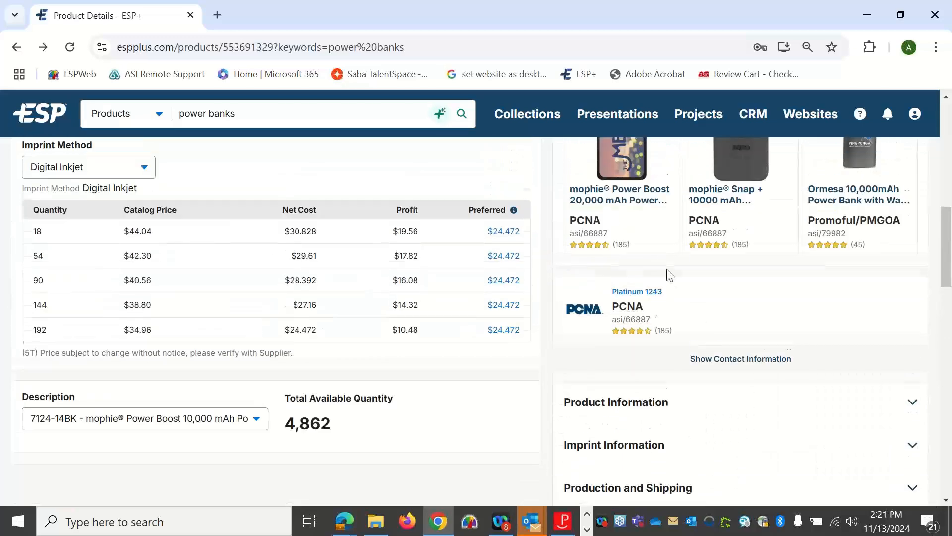
- Expand the Product Information section, read its description, color, size, material and trade name details, and close the section
{"action": "scroll", "coordinate": [690, 317], "scroll_direction": "down", "scroll_amount": 5}
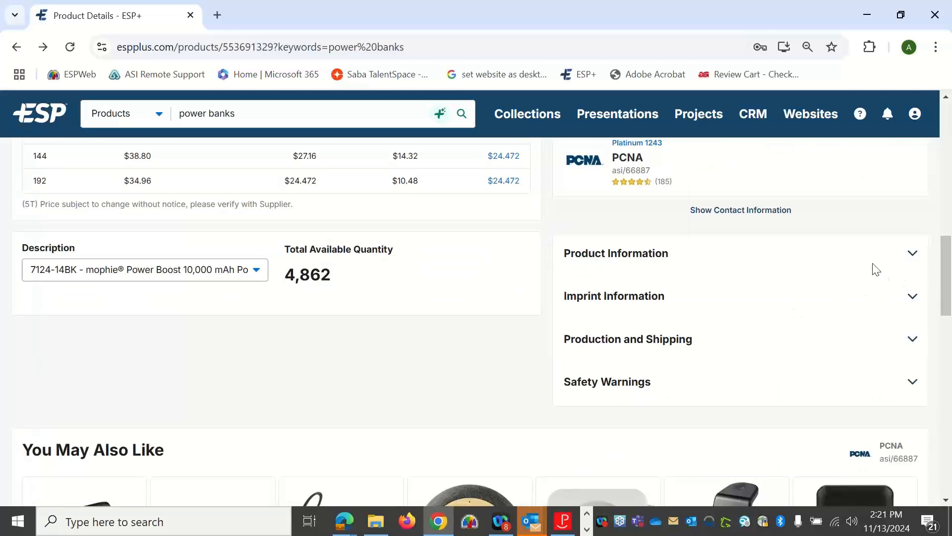
{"action": "left_click", "coordinate": [912, 256]}
{"action": "scroll", "coordinate": [915, 298], "scroll_direction": "down", "scroll_amount": 1}
{"action": "scroll", "coordinate": [914, 303], "scroll_direction": "down", "scroll_amount": 3}
{"action": "scroll", "coordinate": [912, 301], "scroll_direction": "up", "scroll_amount": 3}
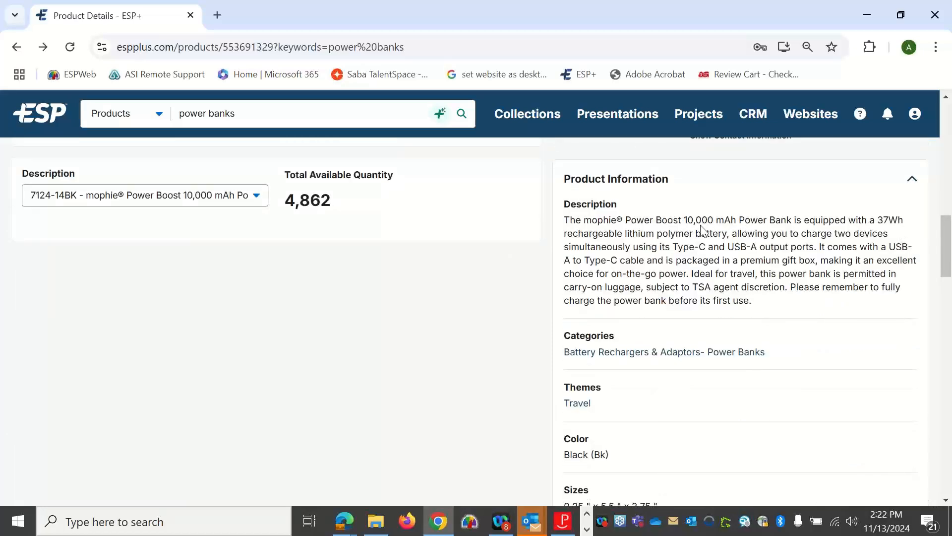
{"action": "scroll", "coordinate": [784, 233], "scroll_direction": "down", "scroll_amount": 5}
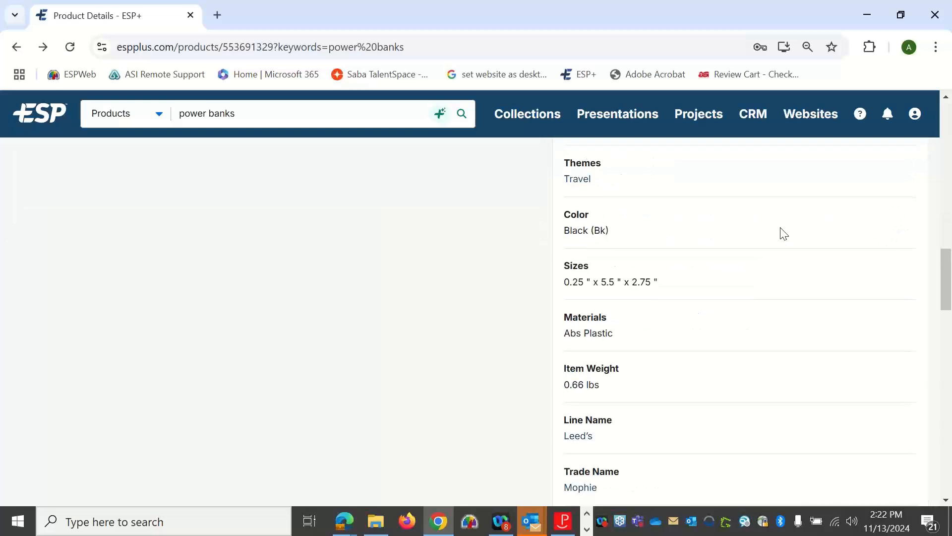
{"action": "scroll", "coordinate": [783, 233], "scroll_direction": "down", "scroll_amount": 4}
{"action": "scroll", "coordinate": [783, 233], "scroll_direction": "up", "scroll_amount": 4}
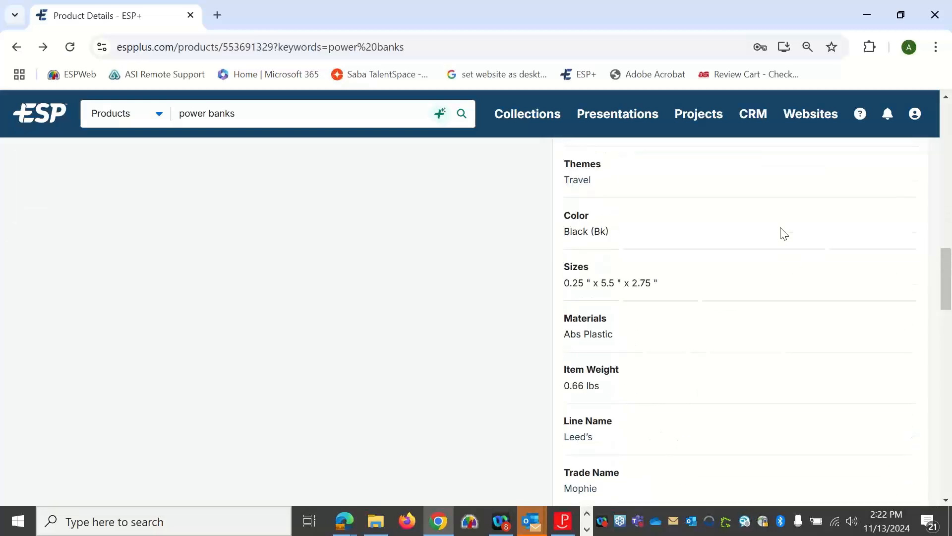
{"action": "scroll", "coordinate": [782, 233], "scroll_direction": "down", "scroll_amount": 5}
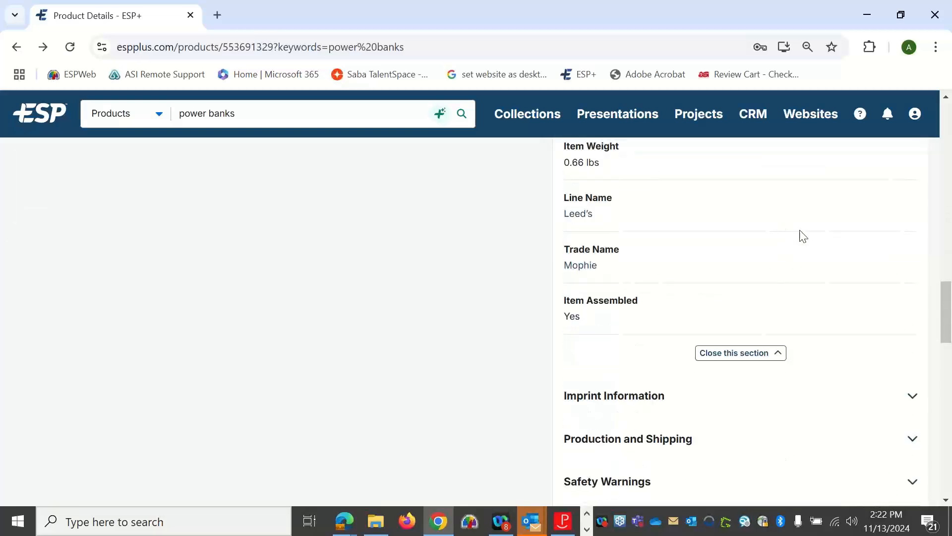
{"action": "scroll", "coordinate": [876, 325], "scroll_direction": "down", "scroll_amount": 2}
{"action": "left_click", "coordinate": [751, 282]}
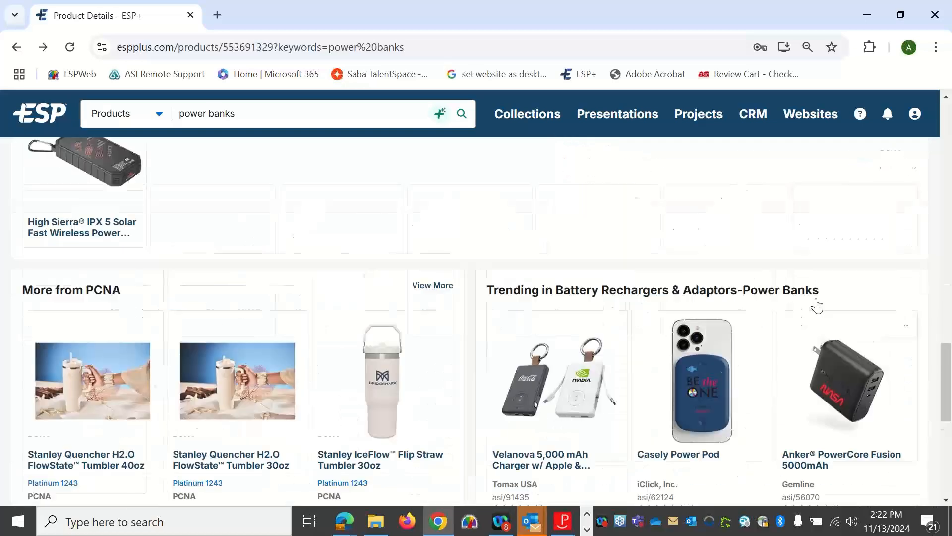
- Expand the Imprint Information section and review the imprint methods, colors, locations, sizes and availability matrix
{"action": "left_click", "coordinate": [903, 440]}
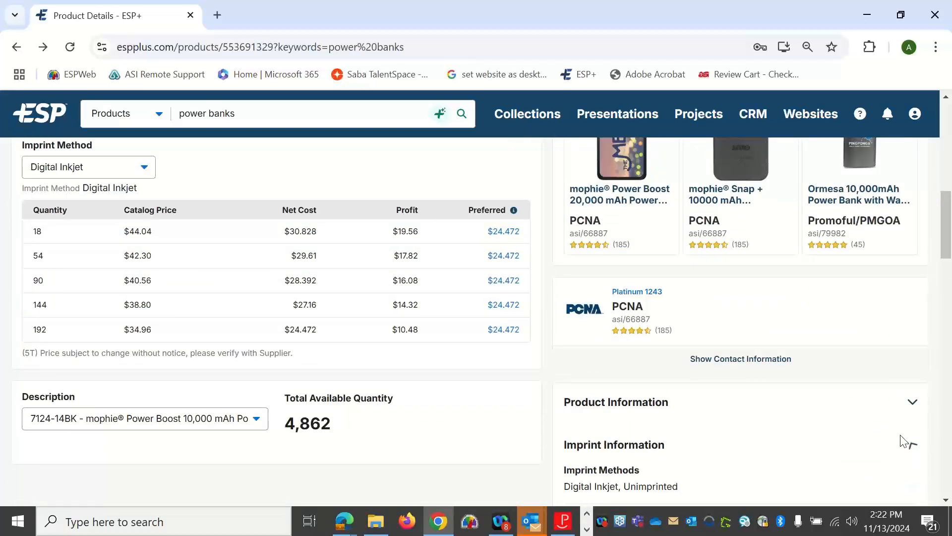
{"action": "scroll", "coordinate": [897, 438], "scroll_direction": "down", "scroll_amount": 4}
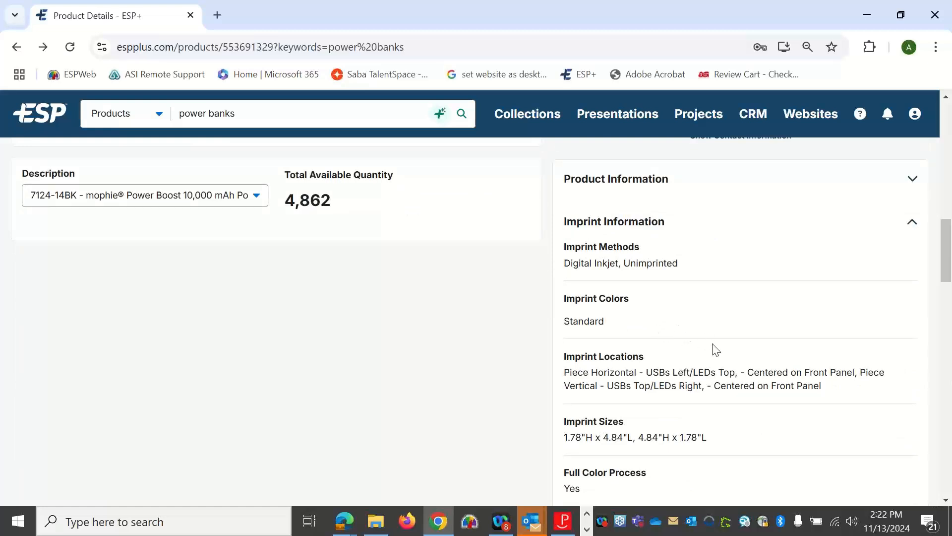
{"action": "scroll", "coordinate": [714, 345], "scroll_direction": "down", "scroll_amount": 1}
{"action": "scroll", "coordinate": [718, 350], "scroll_direction": "down", "scroll_amount": 3}
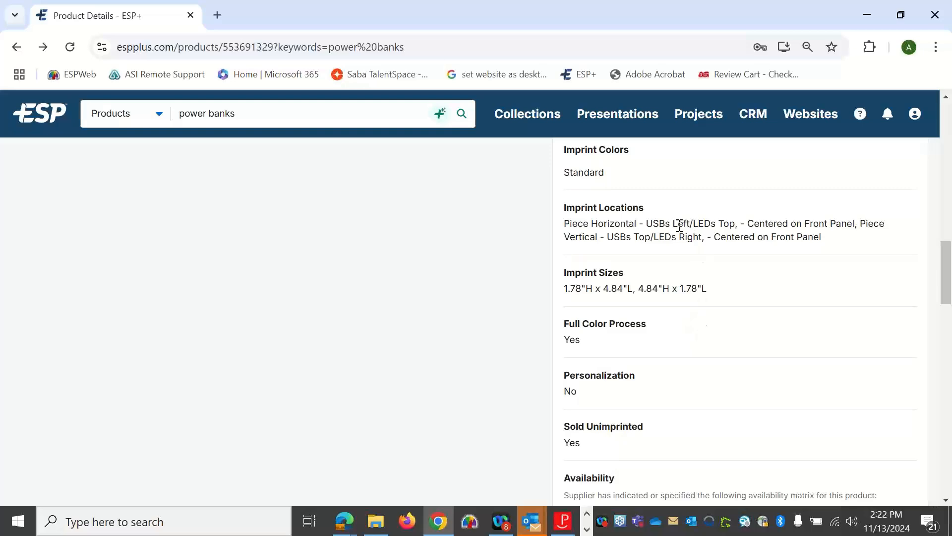
{"action": "scroll", "coordinate": [681, 236], "scroll_direction": "down", "scroll_amount": 5}
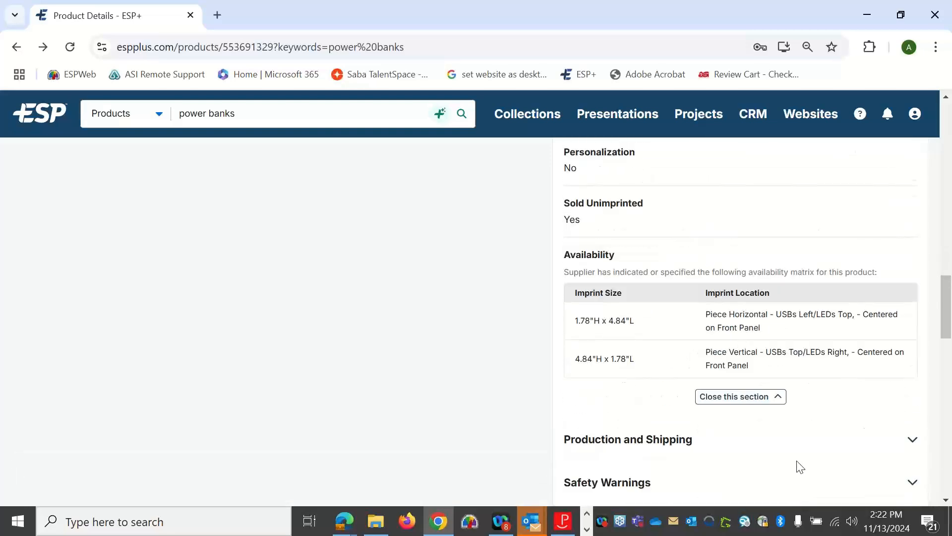
- Expand the Production and Shipping and Safety Warnings sections and review their details
{"action": "left_click", "coordinate": [823, 441]}
{"action": "scroll", "coordinate": [824, 440], "scroll_direction": "down", "scroll_amount": 10}
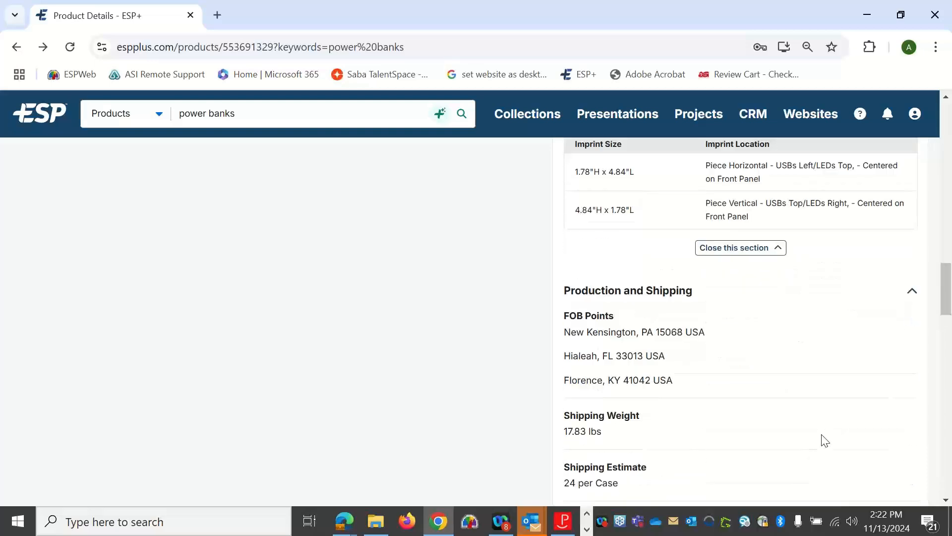
{"action": "scroll", "coordinate": [825, 440], "scroll_direction": "down", "scroll_amount": 3}
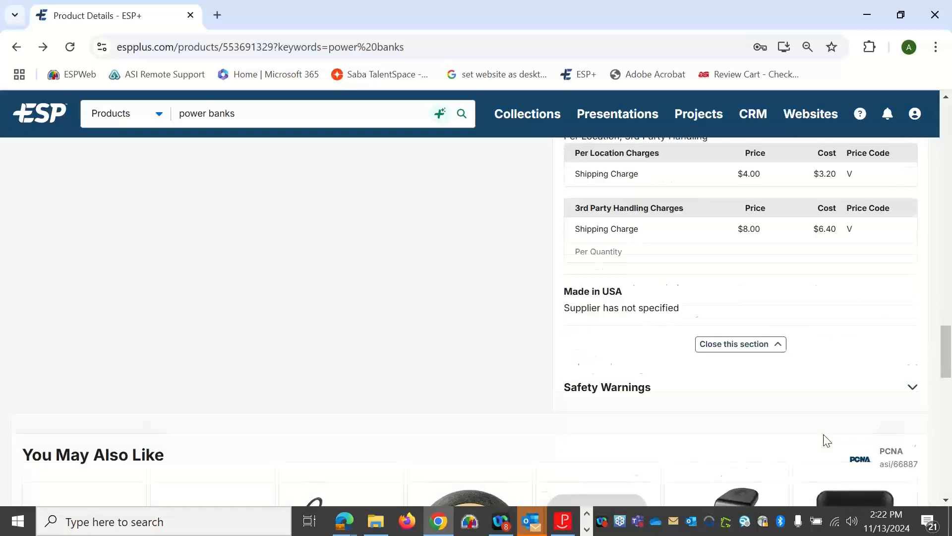
{"action": "scroll", "coordinate": [840, 376], "scroll_direction": "down", "scroll_amount": 3}
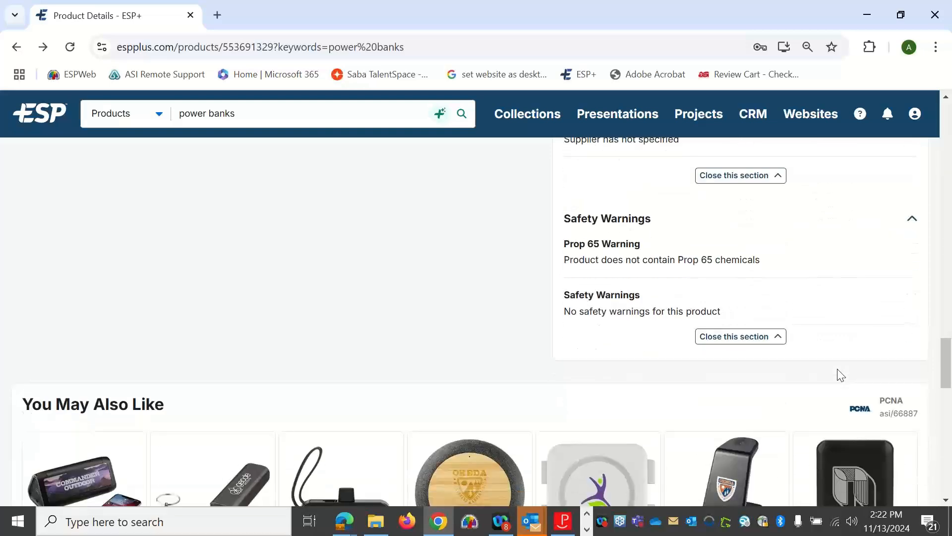
{"action": "scroll", "coordinate": [837, 377], "scroll_direction": "up", "scroll_amount": 9}
{"action": "scroll", "coordinate": [823, 387], "scroll_direction": "up", "scroll_amount": 10}
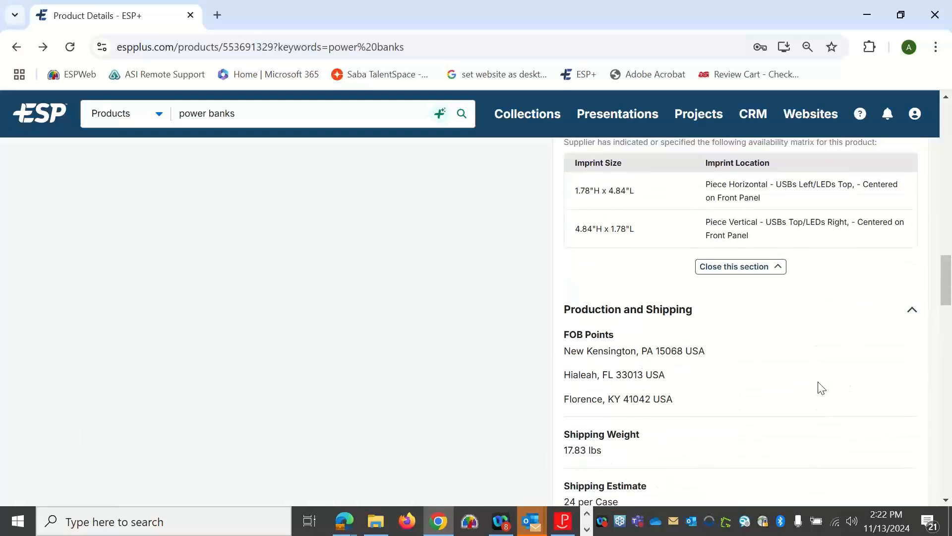
- Close the Imprint Information, Production and Shipping, and Safety Warnings sections of the mophie power bank
{"action": "scroll", "coordinate": [835, 389], "scroll_direction": "down", "scroll_amount": 6}
{"action": "scroll", "coordinate": [837, 389], "scroll_direction": "up", "scroll_amount": 8}
{"action": "scroll", "coordinate": [837, 389], "scroll_direction": "up", "scroll_amount": 5}
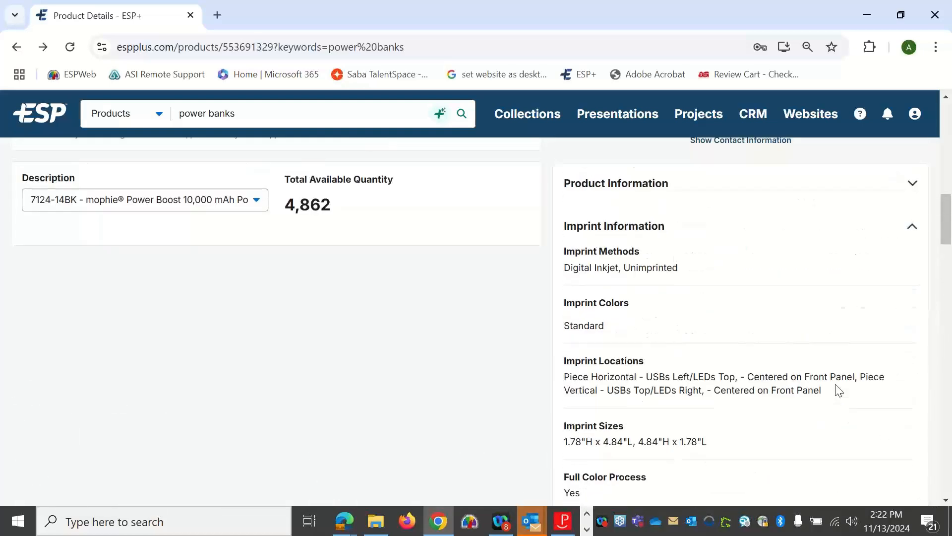
{"action": "left_click", "coordinate": [911, 300]}
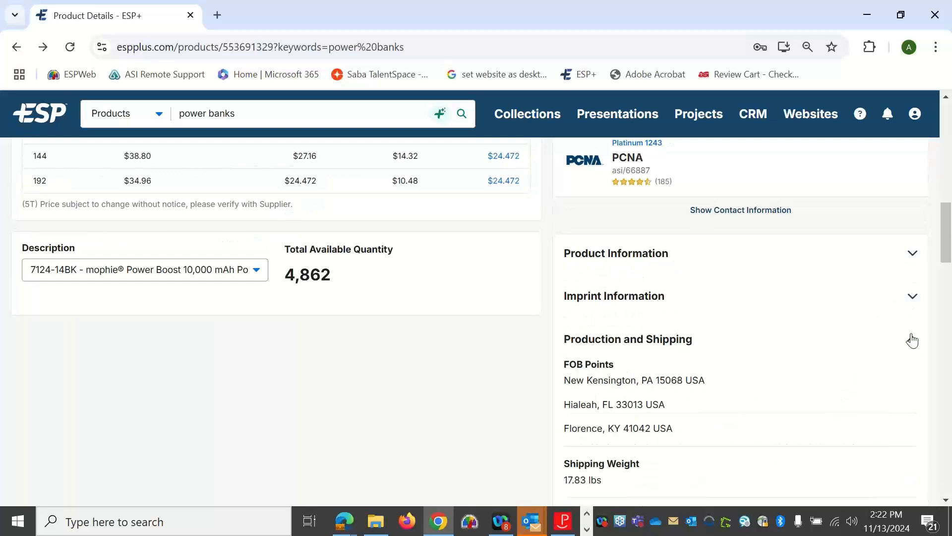
{"action": "left_click", "coordinate": [912, 339]}
{"action": "scroll", "coordinate": [915, 368], "scroll_direction": "down", "scroll_amount": 3}
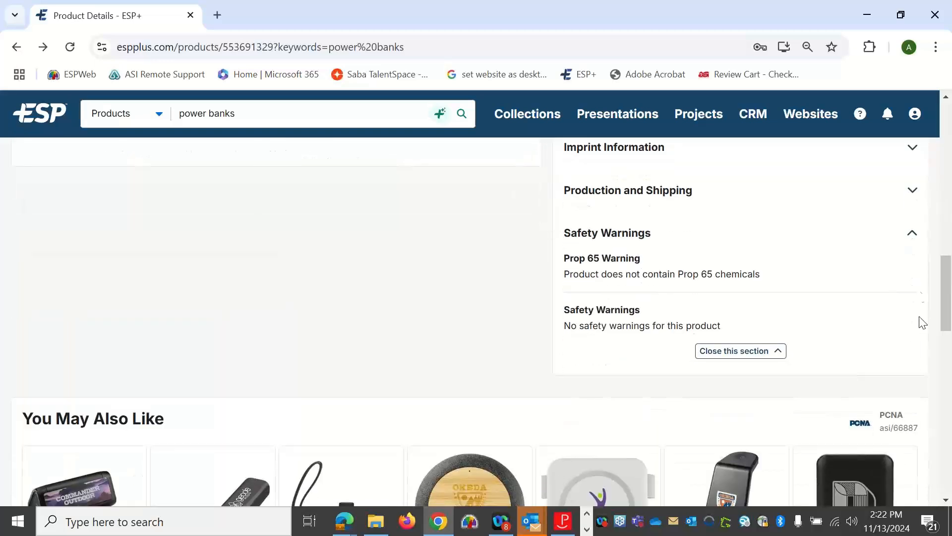
{"action": "left_click", "coordinate": [914, 234]}
- Look over the power bank's summary and the recommended products below its details
{"action": "scroll", "coordinate": [907, 257], "scroll_direction": "up", "scroll_amount": 15}
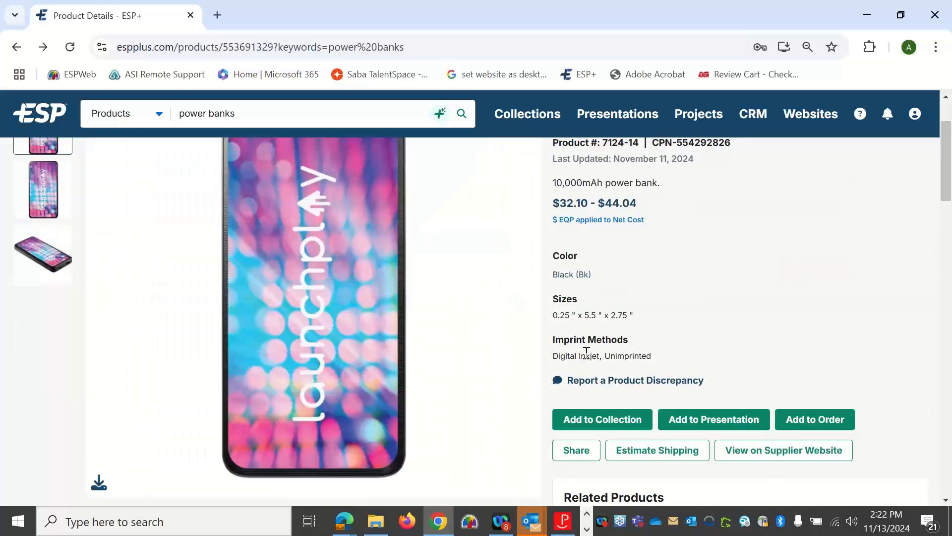
{"action": "scroll", "coordinate": [587, 352], "scroll_direction": "down", "scroll_amount": 15}
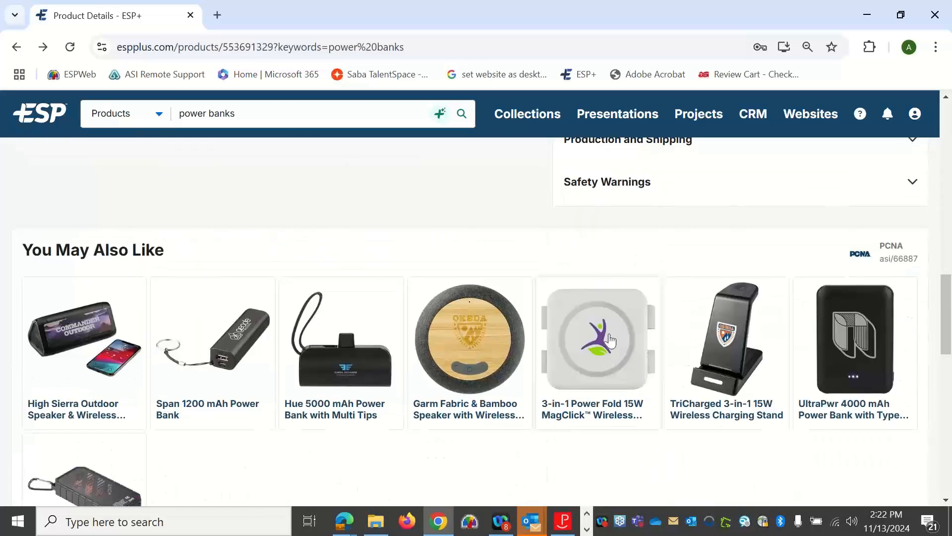
{"action": "scroll", "coordinate": [610, 340], "scroll_direction": "down", "scroll_amount": 6}
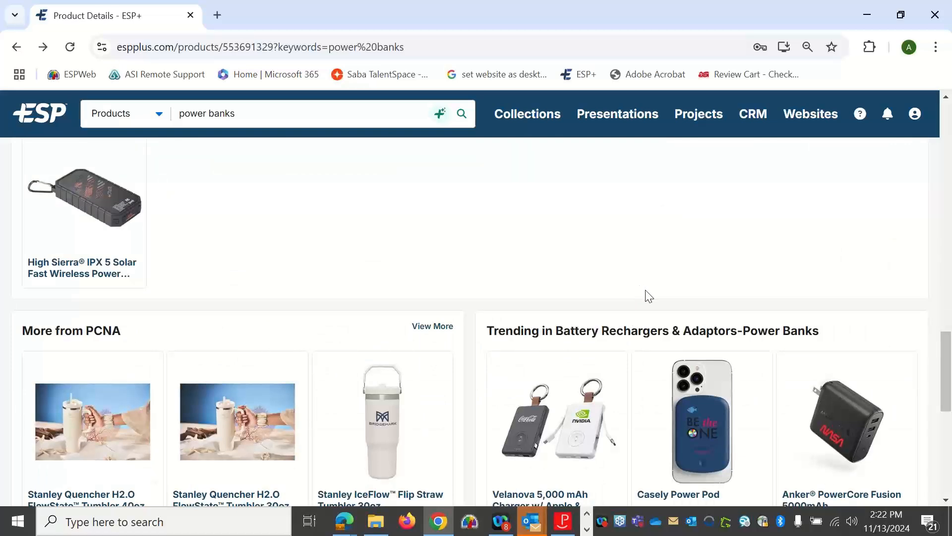
- Show PCNA's contact information and review the address, business hours, phone and e-mail details
{"action": "scroll", "coordinate": [645, 293], "scroll_direction": "up", "scroll_amount": 8}
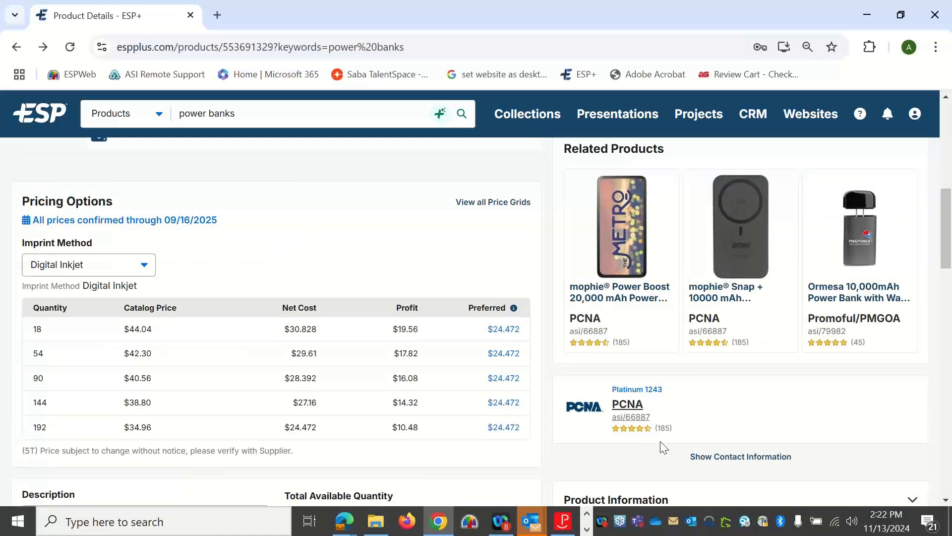
{"action": "left_click", "coordinate": [728, 459]}
{"action": "scroll", "coordinate": [731, 461], "scroll_direction": "down", "scroll_amount": 4}
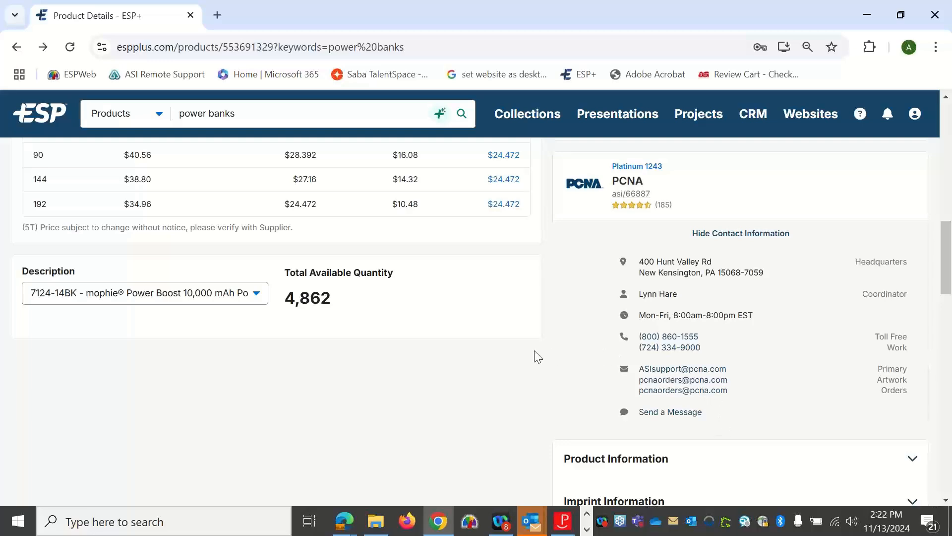
{"action": "scroll", "coordinate": [474, 356], "scroll_direction": "up", "scroll_amount": 8}
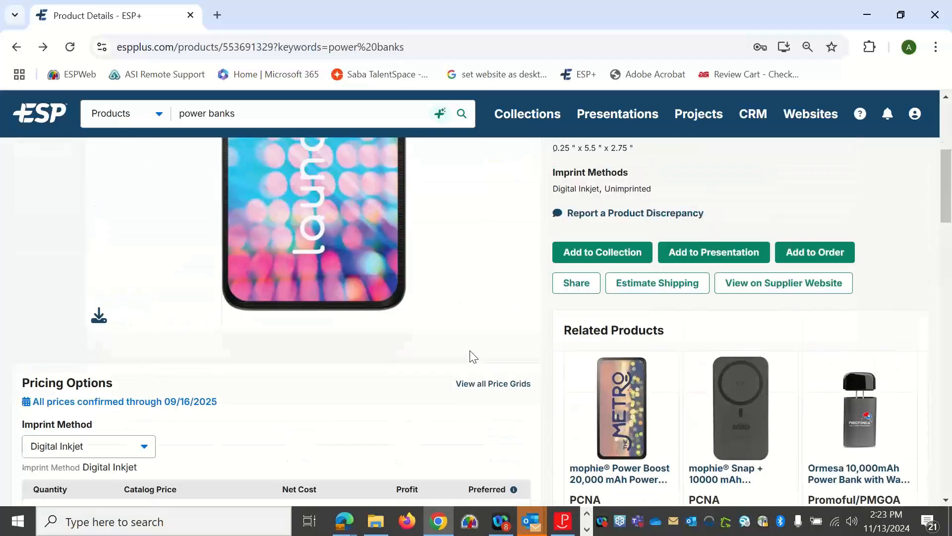
- Browse the You May Also Like, More from PCNA and Trending in Battery Rechargers & Adaptors-Power Banks suggestions
{"action": "scroll", "coordinate": [474, 357], "scroll_direction": "down", "scroll_amount": 5}
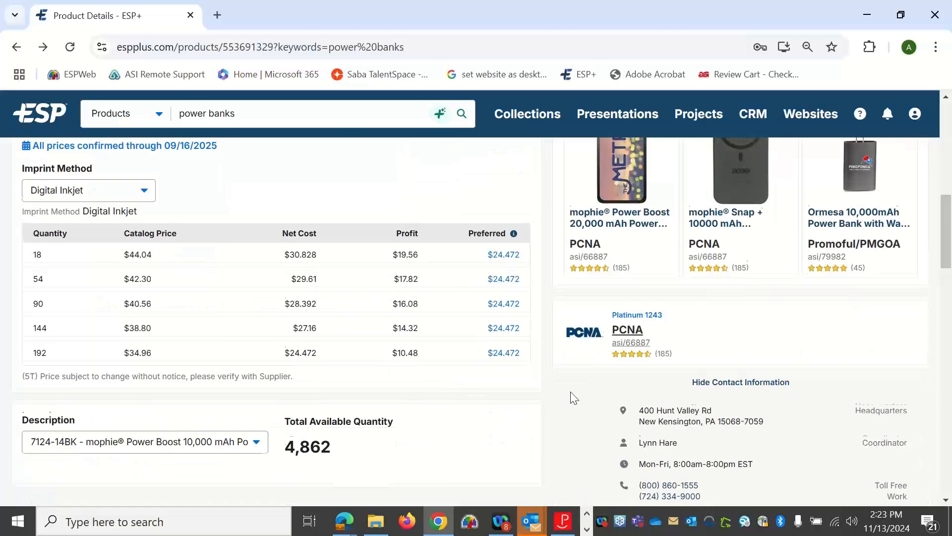
{"action": "scroll", "coordinate": [577, 377], "scroll_direction": "down", "scroll_amount": 5}
{"action": "scroll", "coordinate": [662, 353], "scroll_direction": "down", "scroll_amount": 6}
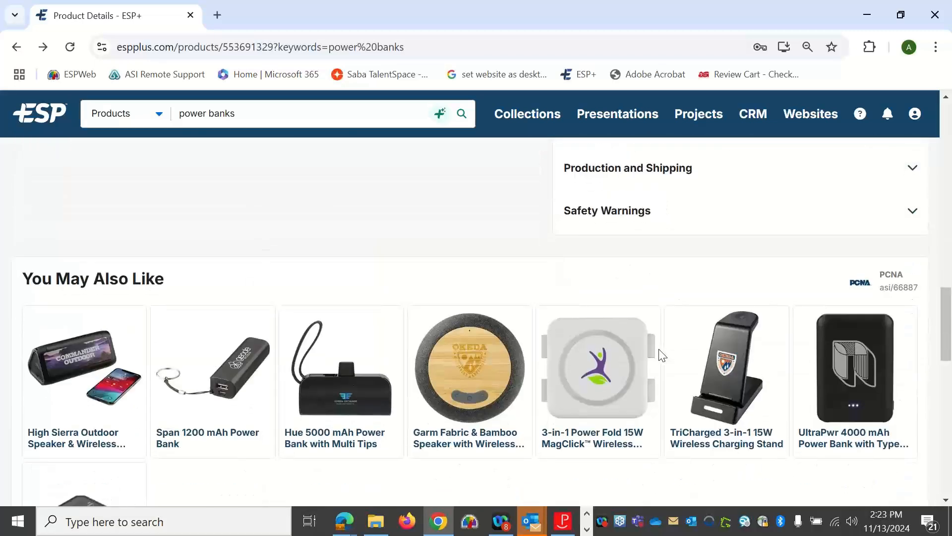
{"action": "scroll", "coordinate": [662, 355], "scroll_direction": "down", "scroll_amount": 3}
{"action": "scroll", "coordinate": [240, 310], "scroll_direction": "down", "scroll_amount": 2}
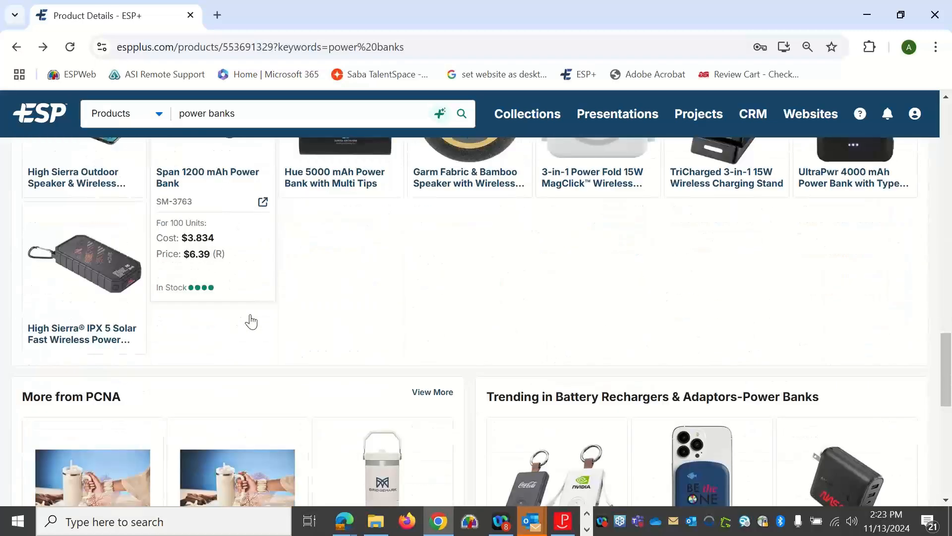
{"action": "scroll", "coordinate": [261, 297], "scroll_direction": "down", "scroll_amount": 5}
{"action": "scroll", "coordinate": [259, 298], "scroll_direction": "up", "scroll_amount": 1}
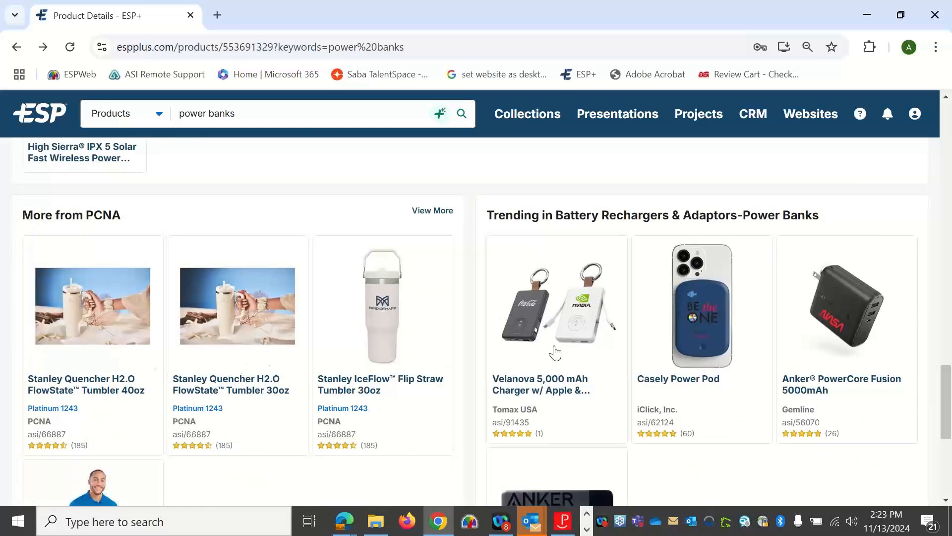
{"action": "scroll", "coordinate": [525, 356], "scroll_direction": "down", "scroll_amount": 2}
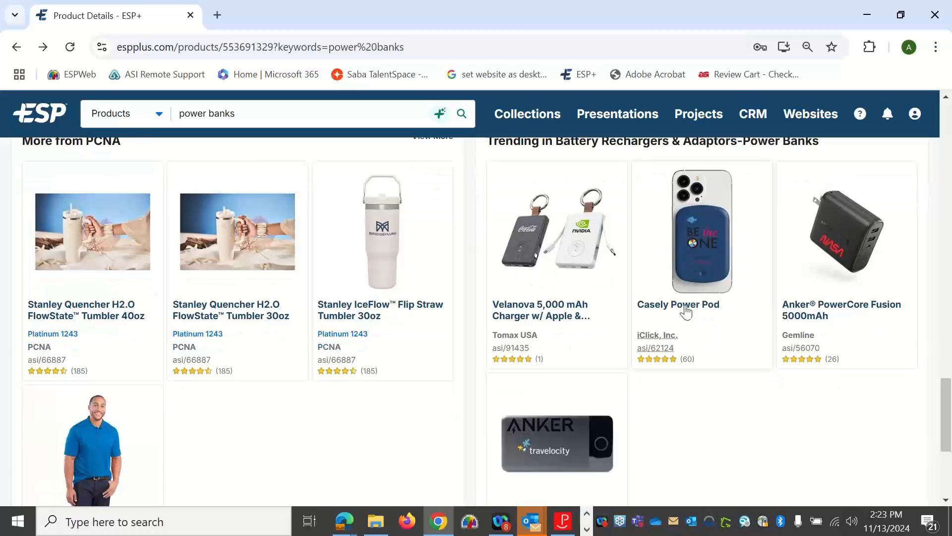
{"action": "scroll", "coordinate": [691, 323], "scroll_direction": "down", "scroll_amount": 5}
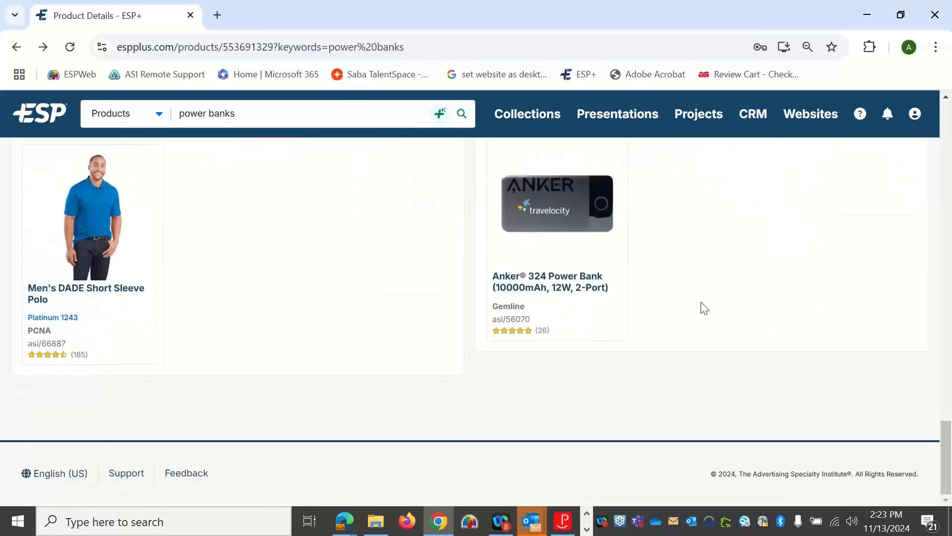
{"action": "scroll", "coordinate": [682, 338], "scroll_direction": "up", "scroll_amount": 15}
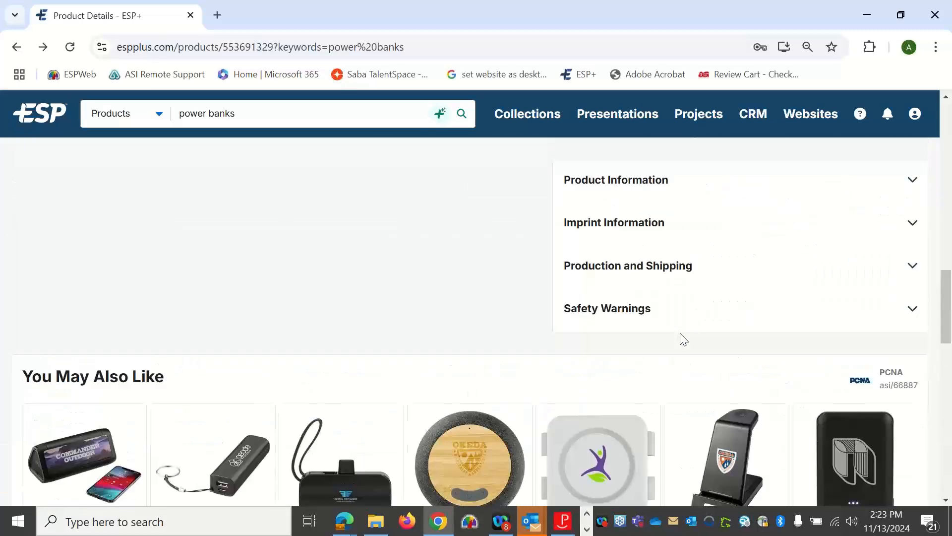
{"action": "scroll", "coordinate": [683, 340], "scroll_direction": "up", "scroll_amount": 8}
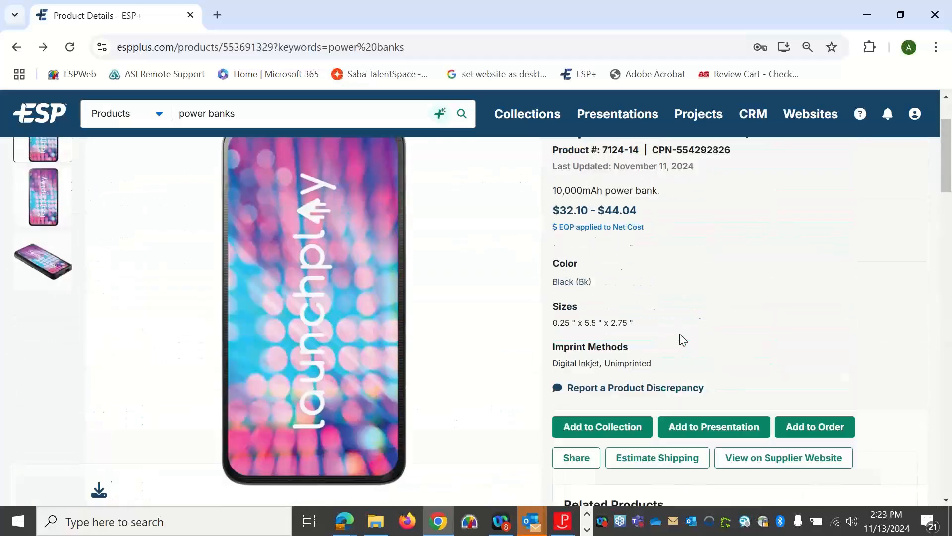
- Open the Share Products options for the power bank and review the e-mail recipients, subject line and message fields
{"action": "scroll", "coordinate": [682, 340], "scroll_direction": "down", "scroll_amount": 3}
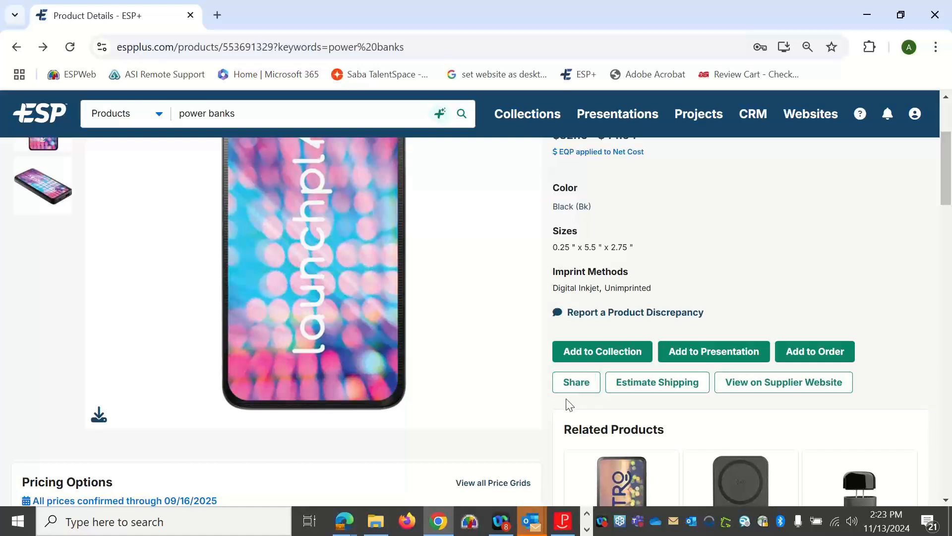
{"action": "scroll", "coordinate": [561, 402], "scroll_direction": "up", "scroll_amount": 3}
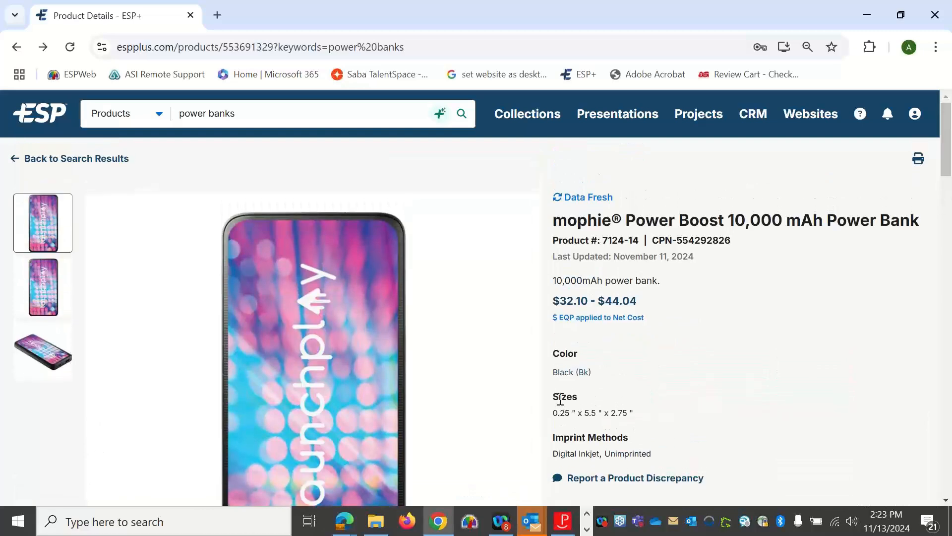
{"action": "scroll", "coordinate": [560, 404], "scroll_direction": "down", "scroll_amount": 1}
{"action": "scroll", "coordinate": [561, 400], "scroll_direction": "up", "scroll_amount": 1}
{"action": "scroll", "coordinate": [546, 397], "scroll_direction": "down", "scroll_amount": 1}
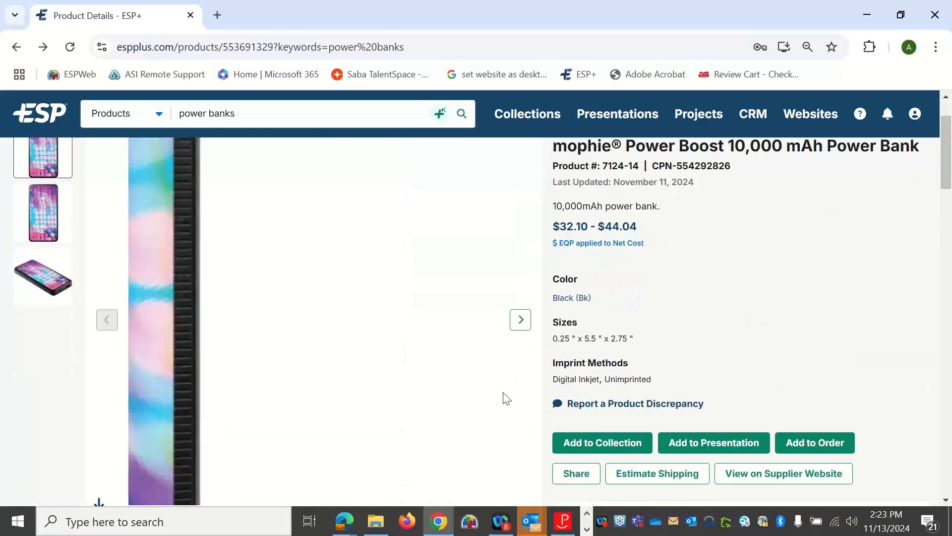
{"action": "left_click", "coordinate": [581, 476]}
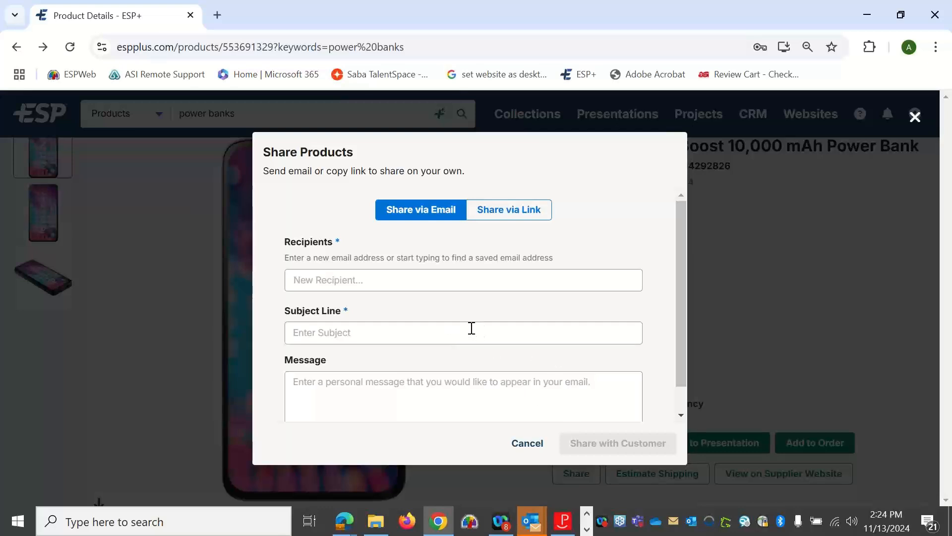
{"action": "scroll", "coordinate": [436, 303], "scroll_direction": "down", "scroll_amount": 1}
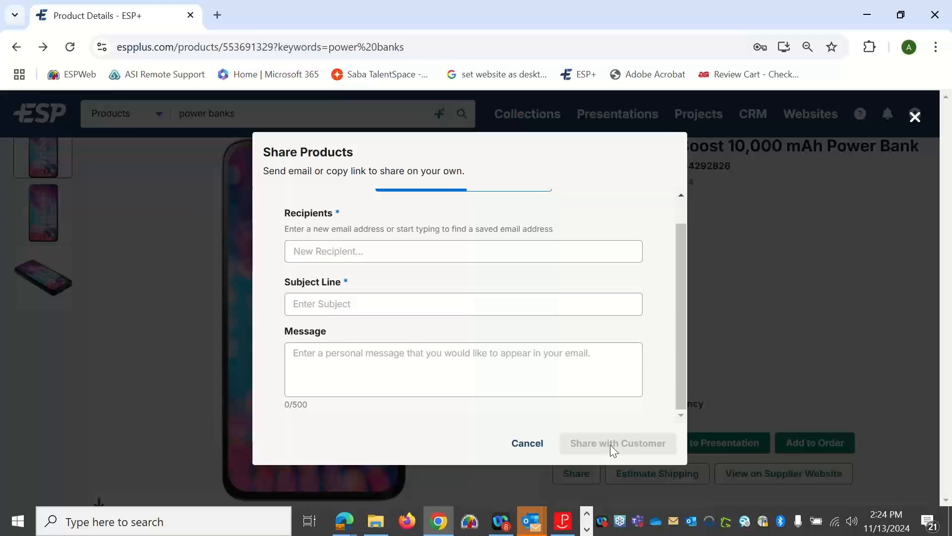
{"action": "scroll", "coordinate": [598, 365], "scroll_direction": "up", "scroll_amount": 1}
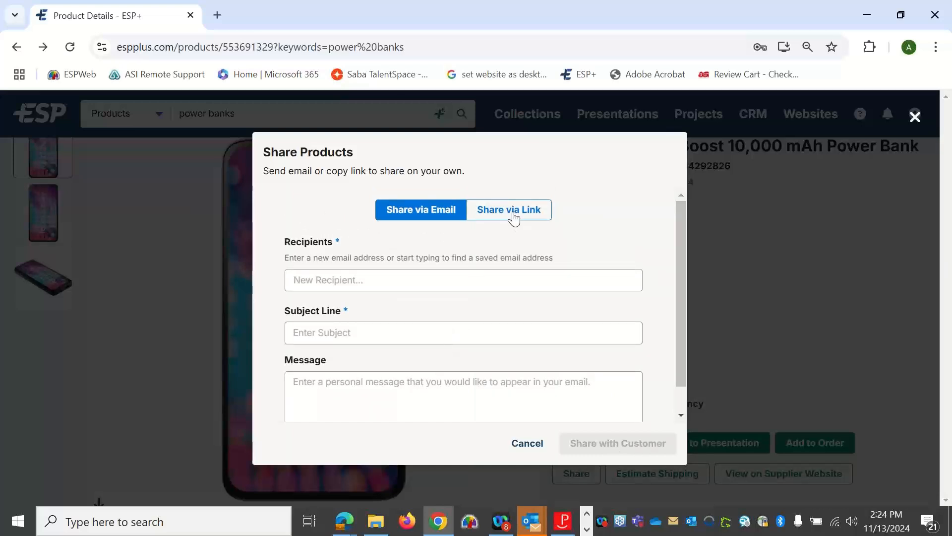
- Copy the product's share link containing the access code and open it in a new browser tab
{"action": "left_click", "coordinate": [513, 218]}
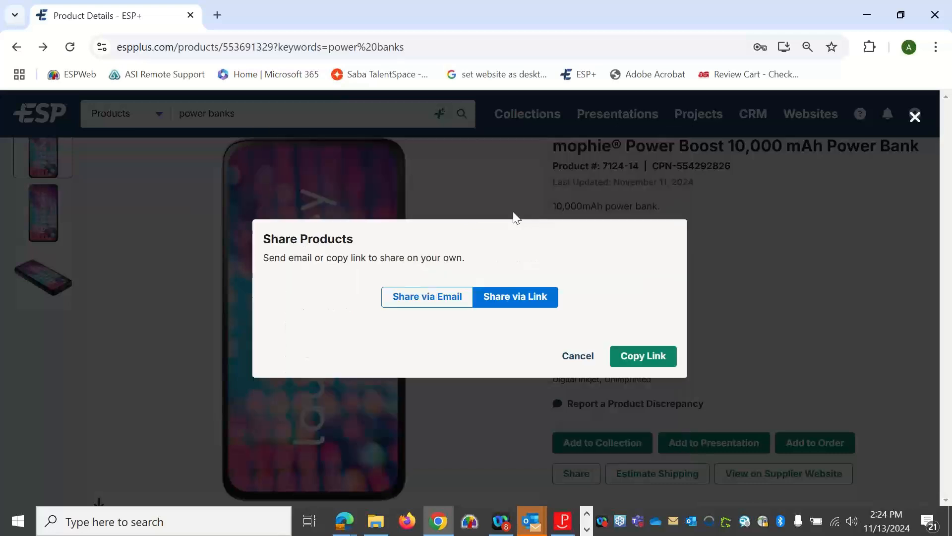
{"action": "left_click", "coordinate": [646, 354]}
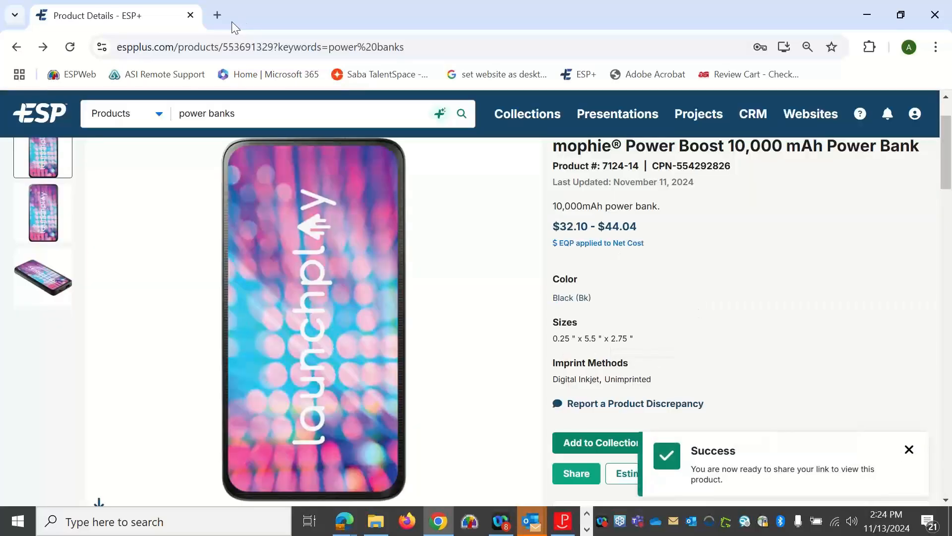
{"action": "left_click", "coordinate": [218, 16]}
{"action": "right_click", "coordinate": [226, 49]}
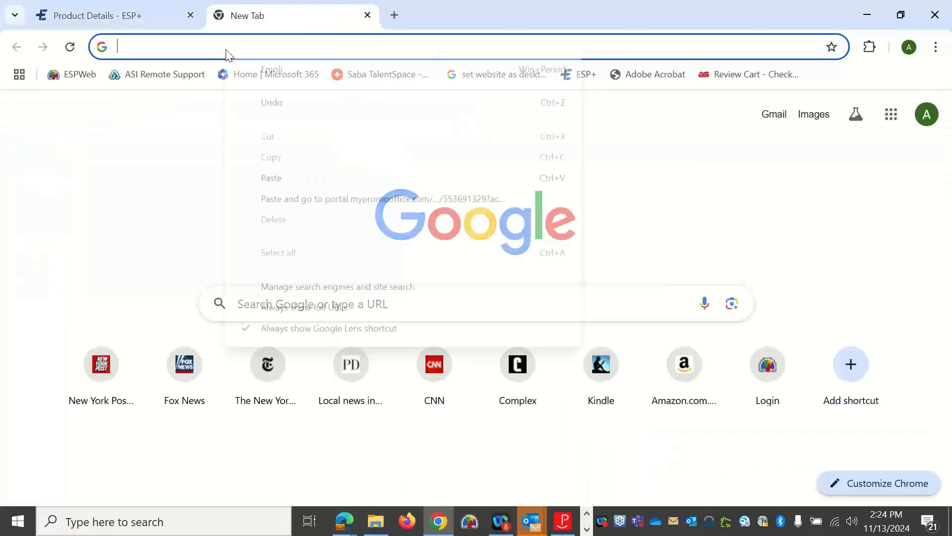
{"action": "left_click", "coordinate": [315, 181]}
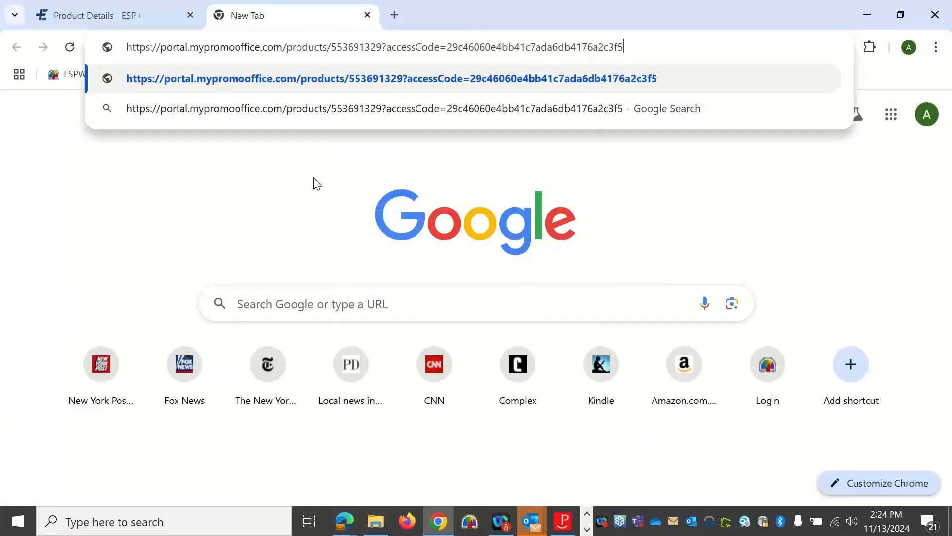
{"action": "left_click", "coordinate": [314, 80]}
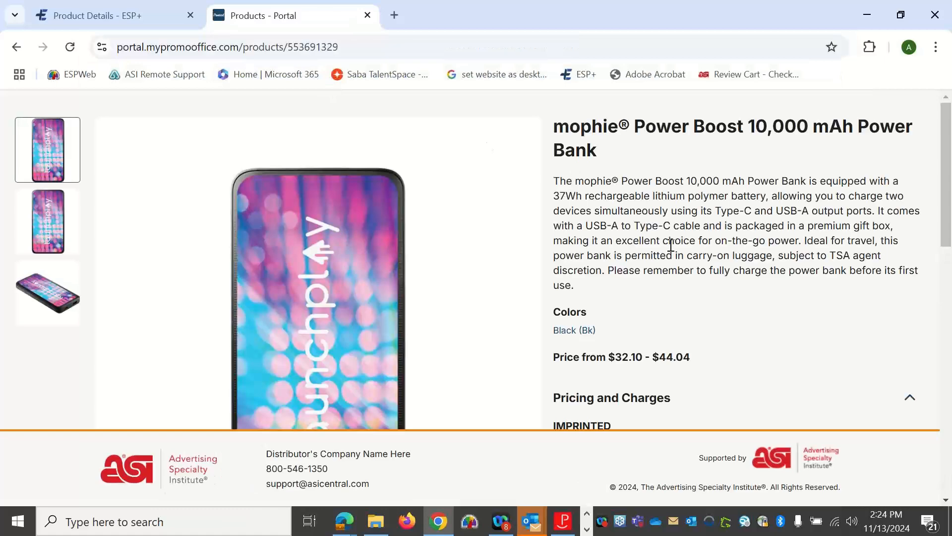
- Review the customer-facing page's description, imprinted and unimprinted pricing, and distributor details, and close its tab
{"action": "scroll", "coordinate": [701, 266], "scroll_direction": "down", "scroll_amount": 8}
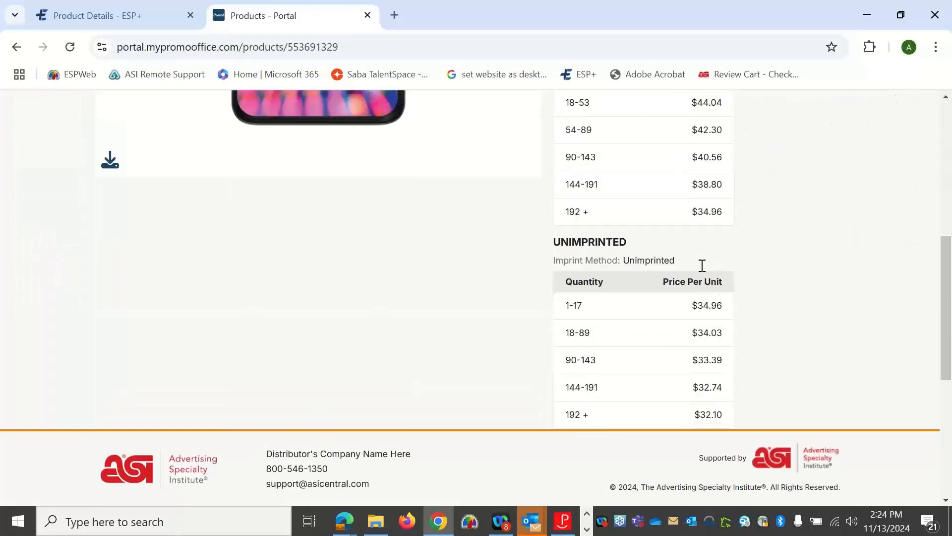
{"action": "scroll", "coordinate": [701, 266], "scroll_direction": "down", "scroll_amount": 3}
{"action": "scroll", "coordinate": [702, 266], "scroll_direction": "up", "scroll_amount": 12}
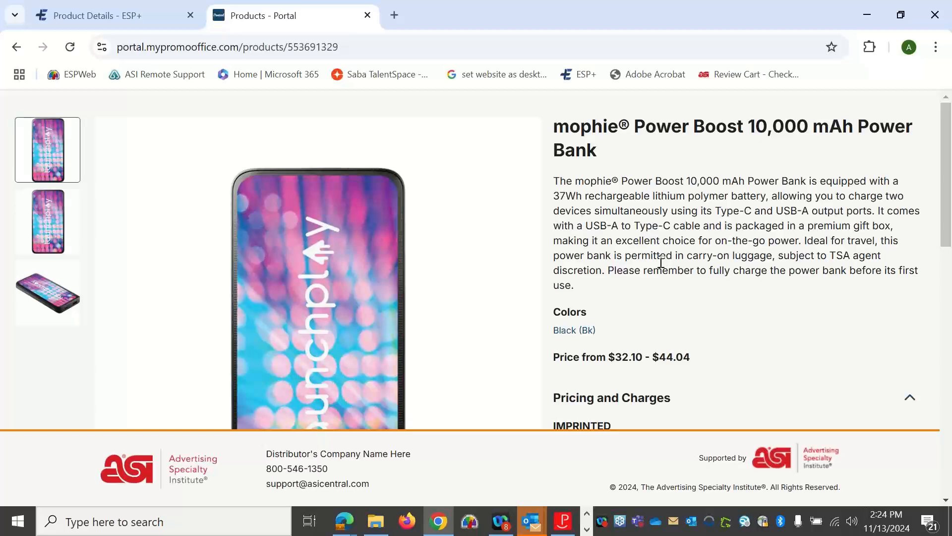
{"action": "scroll", "coordinate": [661, 263], "scroll_direction": "down", "scroll_amount": 1}
{"action": "scroll", "coordinate": [608, 232], "scroll_direction": "up", "scroll_amount": 1}
{"action": "left_click", "coordinate": [366, 15]}
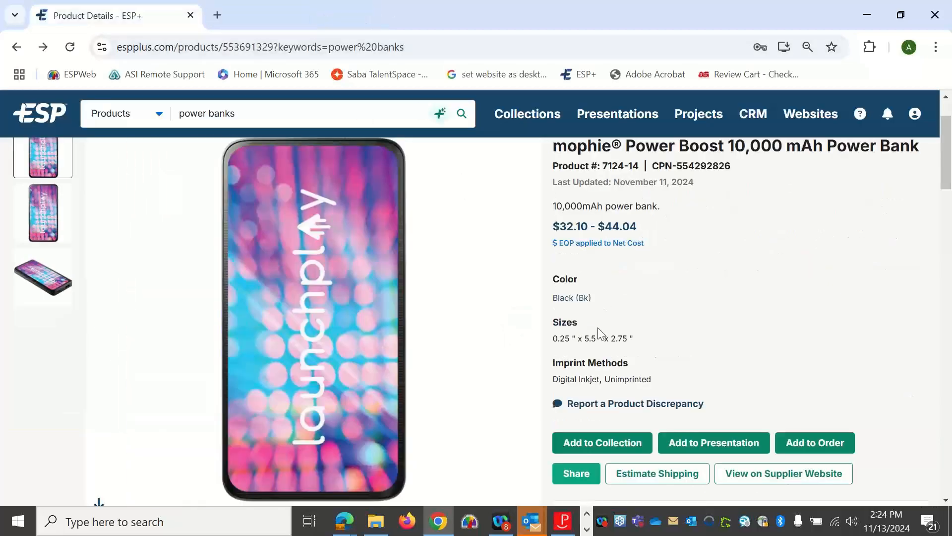
- Reopen the Share Products dialog to view its sharing options and close it without sharing
{"action": "left_click", "coordinate": [585, 478]}
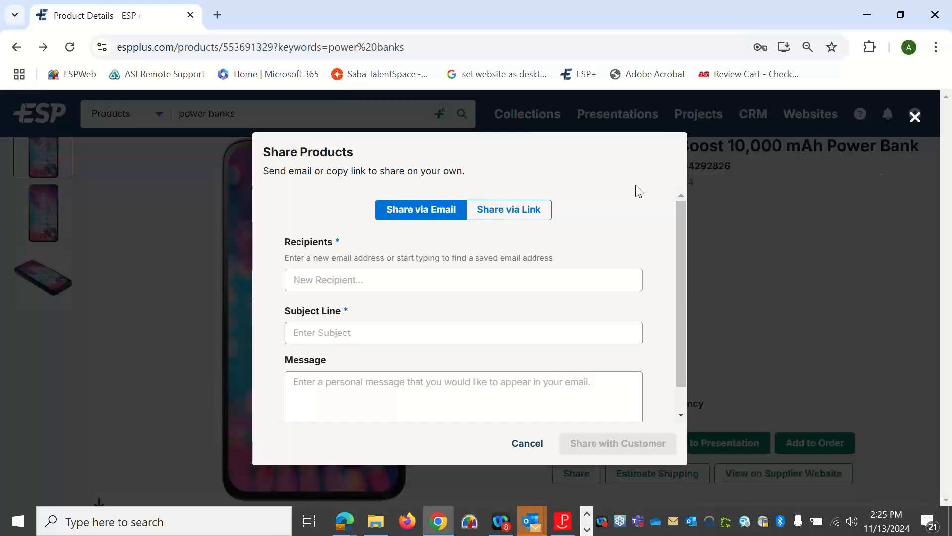
{"action": "left_click", "coordinate": [916, 119]}
- Open the power bank's Shipping Estimator and review its package quantity, weight, dimensions, ship-from and ship-to fields and the carrier selection
{"action": "scroll", "coordinate": [738, 367], "scroll_direction": "down", "scroll_amount": 3}
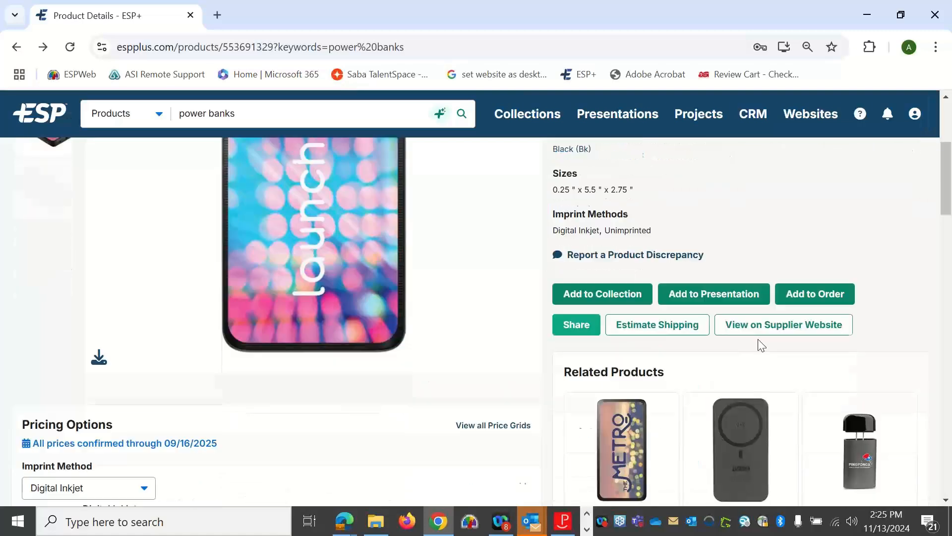
{"action": "left_click", "coordinate": [654, 327]}
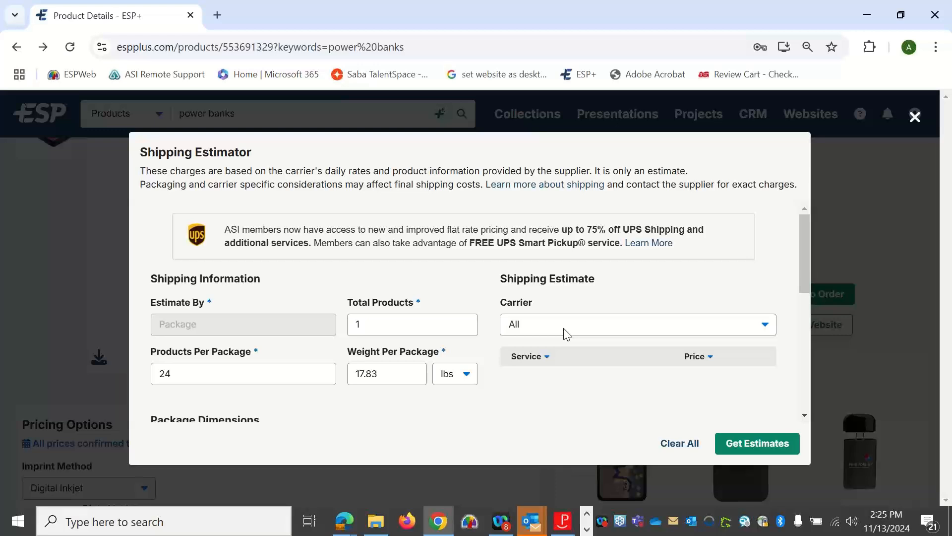
{"action": "scroll", "coordinate": [566, 334], "scroll_direction": "down", "scroll_amount": 6}
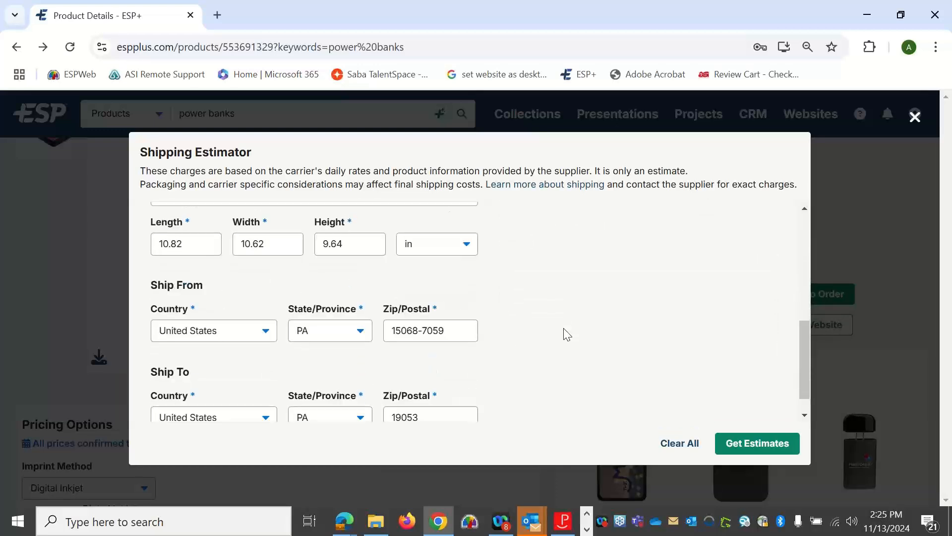
{"action": "scroll", "coordinate": [566, 333], "scroll_direction": "down", "scroll_amount": 1}
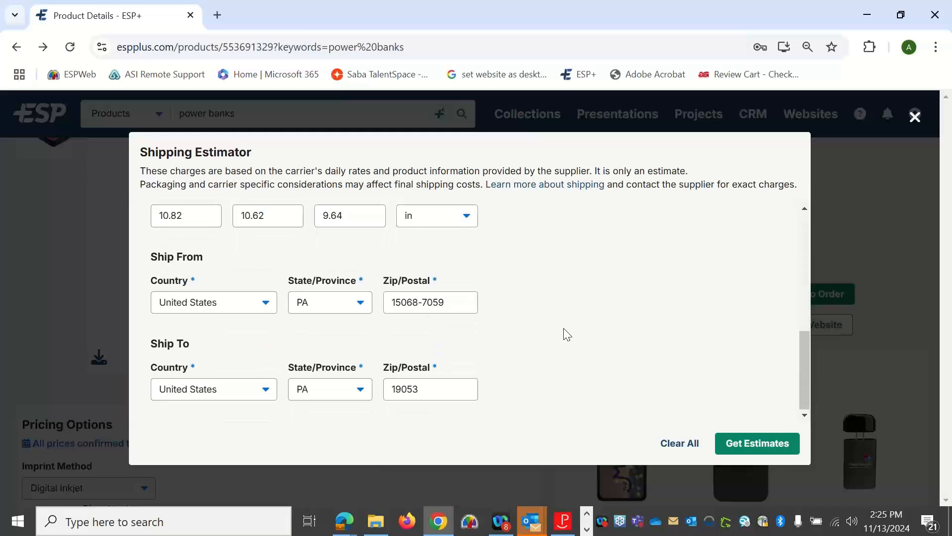
{"action": "scroll", "coordinate": [567, 334], "scroll_direction": "up", "scroll_amount": 5}
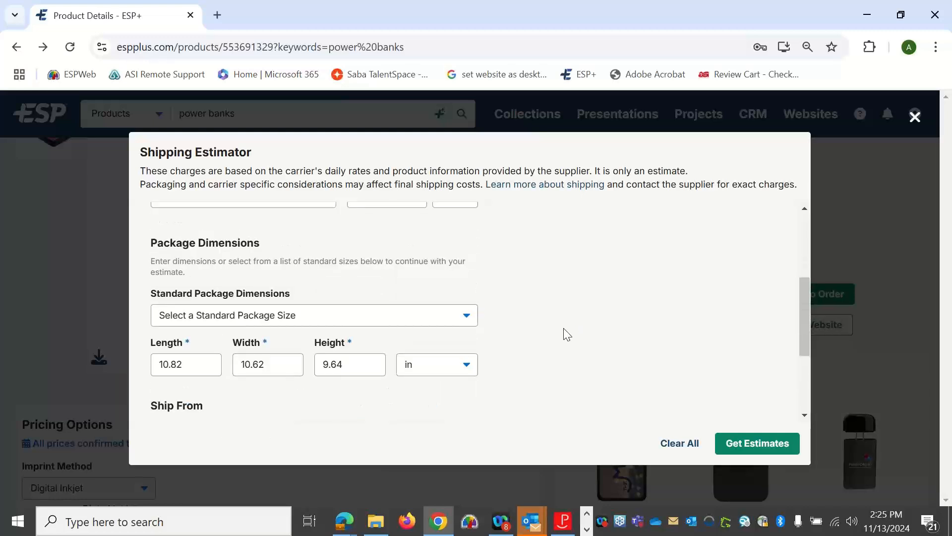
{"action": "scroll", "coordinate": [567, 334], "scroll_direction": "down", "scroll_amount": 5}
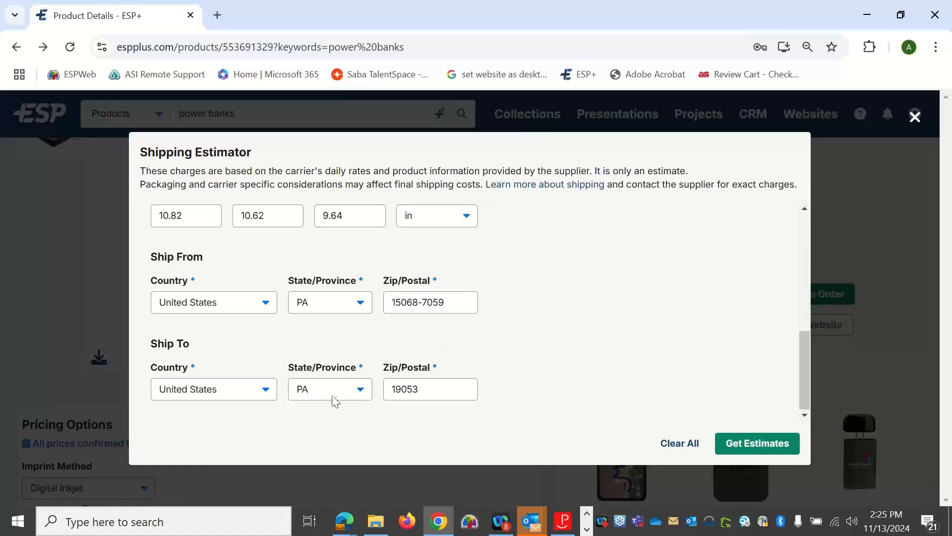
{"action": "scroll", "coordinate": [635, 400], "scroll_direction": "up", "scroll_amount": 10}
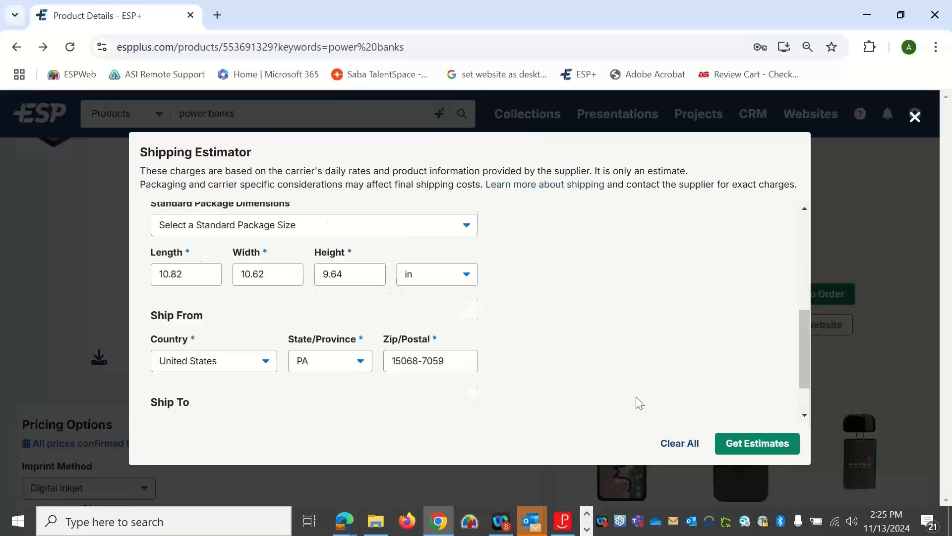
{"action": "left_click", "coordinate": [569, 296]}
{"action": "left_click", "coordinate": [563, 366]}
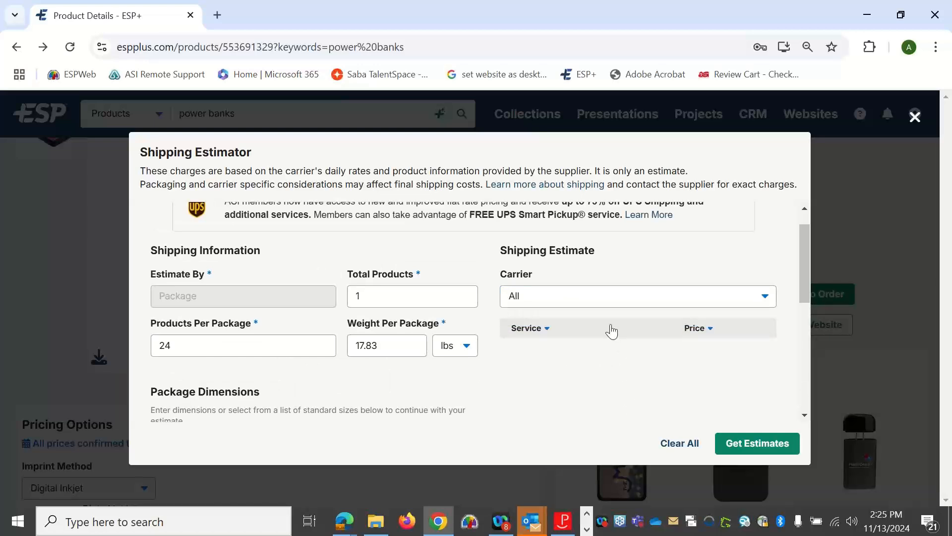
{"action": "scroll", "coordinate": [617, 337], "scroll_direction": "down", "scroll_amount": 10}
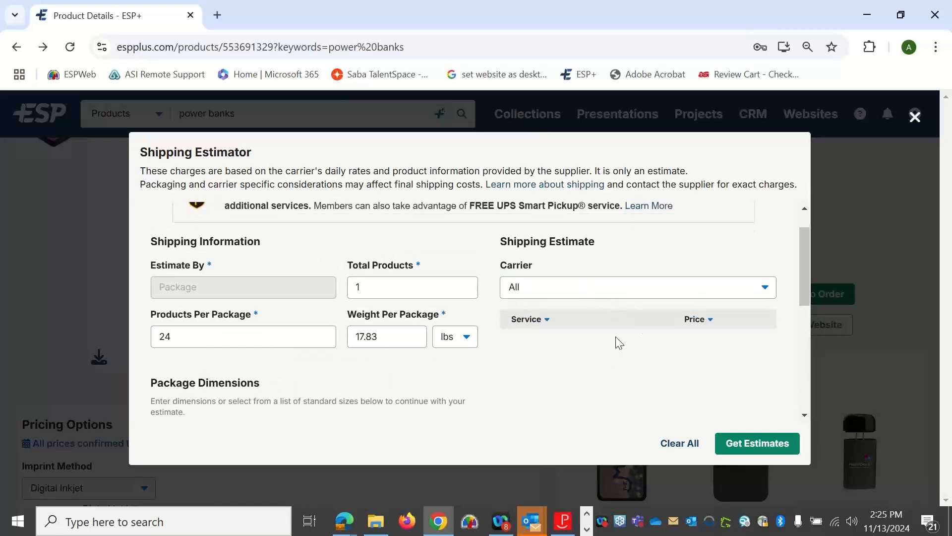
- Get shipping estimates for all carriers, review the prices by service, and close the Shipping Estimator
{"action": "left_click", "coordinate": [759, 446]}
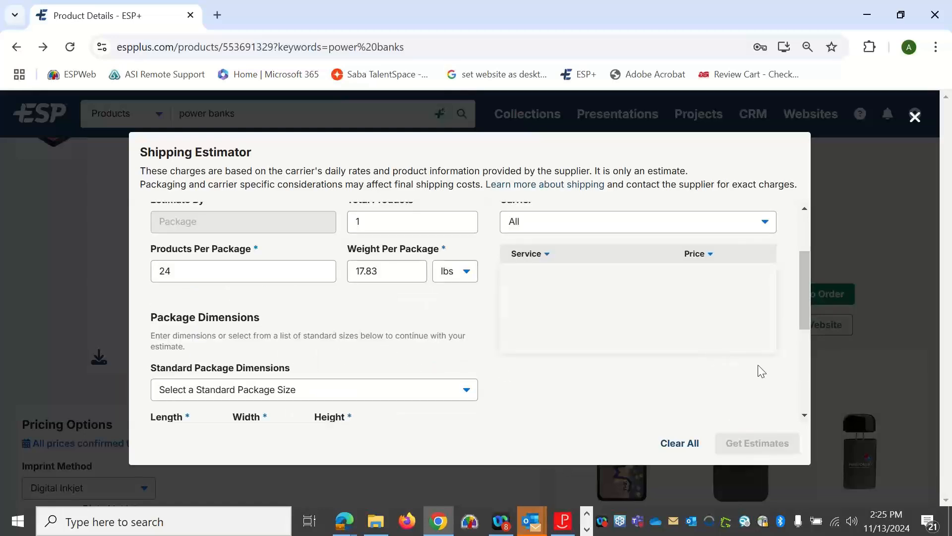
{"action": "scroll", "coordinate": [748, 360], "scroll_direction": "down", "scroll_amount": 3}
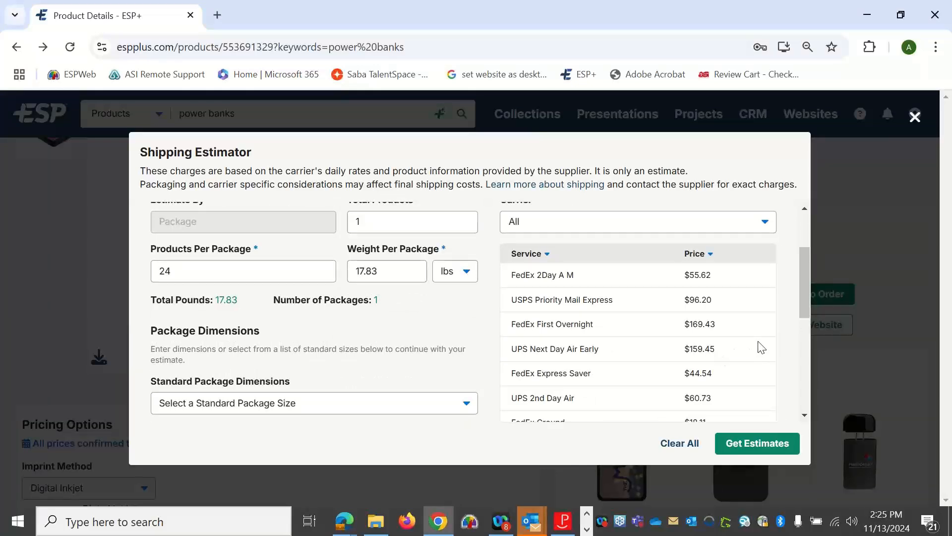
{"action": "scroll", "coordinate": [761, 347], "scroll_direction": "down", "scroll_amount": 3}
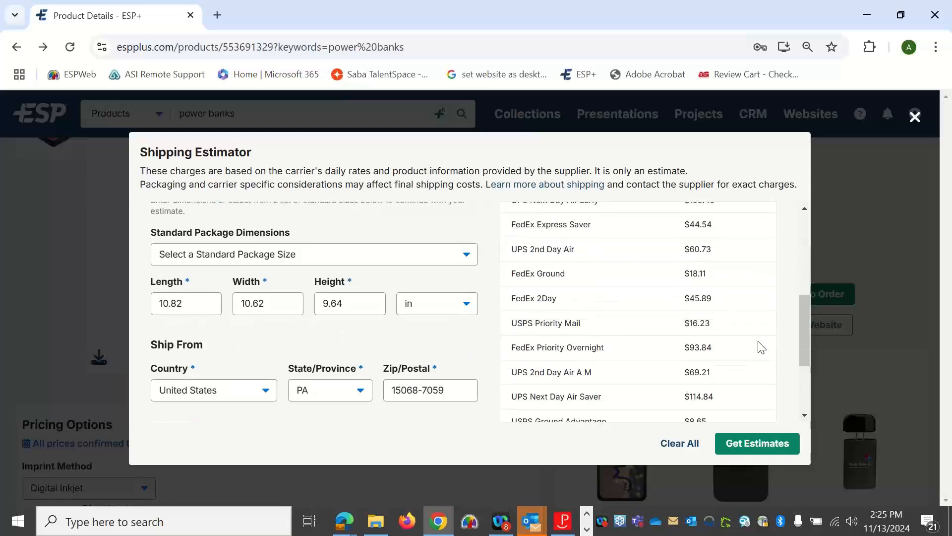
{"action": "scroll", "coordinate": [762, 347], "scroll_direction": "down", "scroll_amount": 3}
{"action": "scroll", "coordinate": [762, 348], "scroll_direction": "up", "scroll_amount": 8}
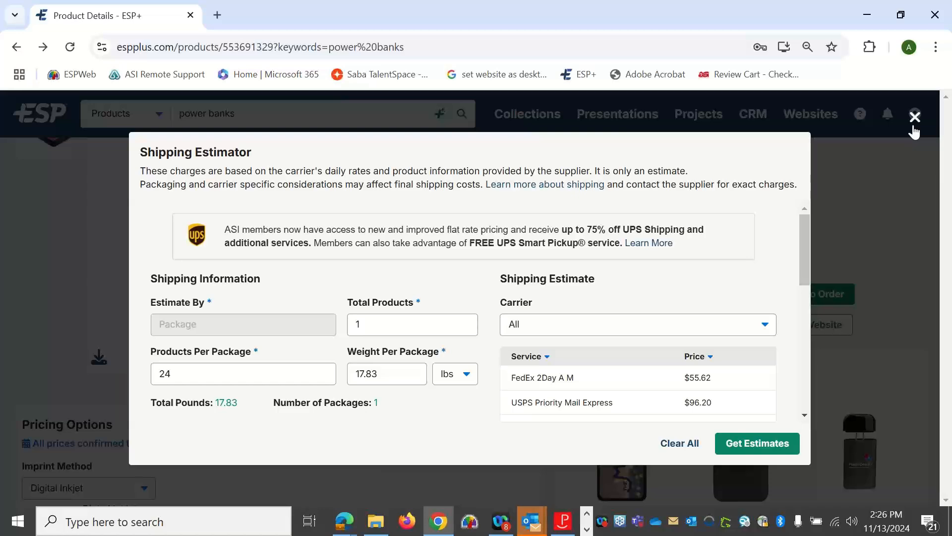
{"action": "left_click", "coordinate": [914, 128]}
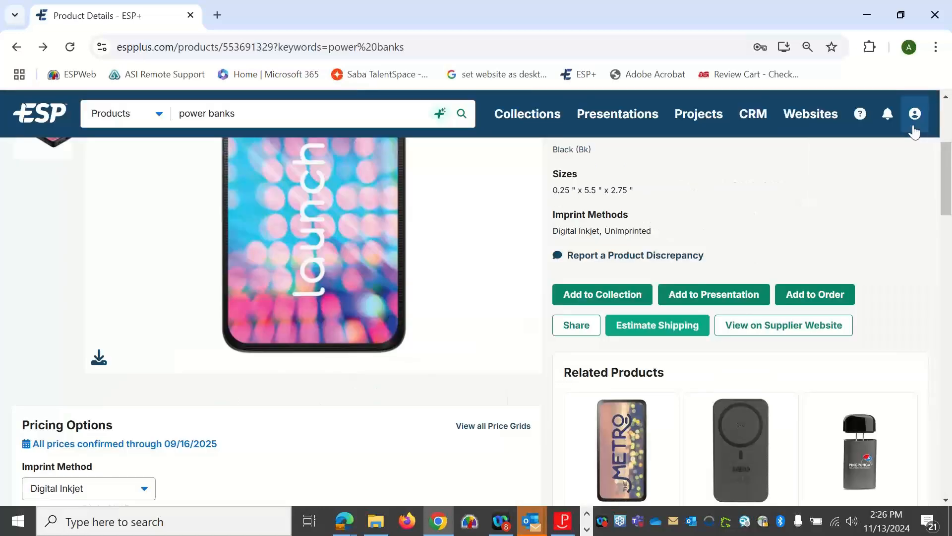
- View the power bank on the supplier's website and close that browser tab
{"action": "left_click", "coordinate": [784, 326]}
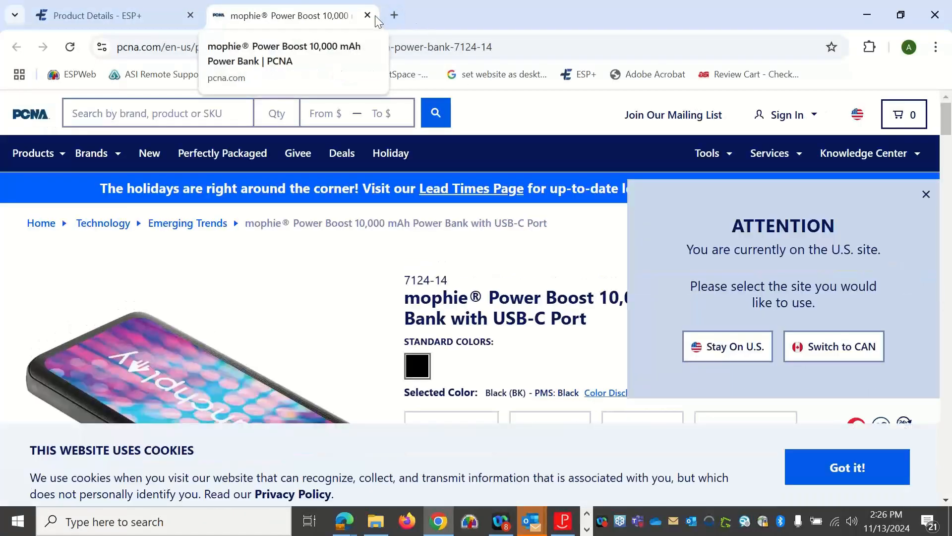
{"action": "left_click", "coordinate": [368, 15]}
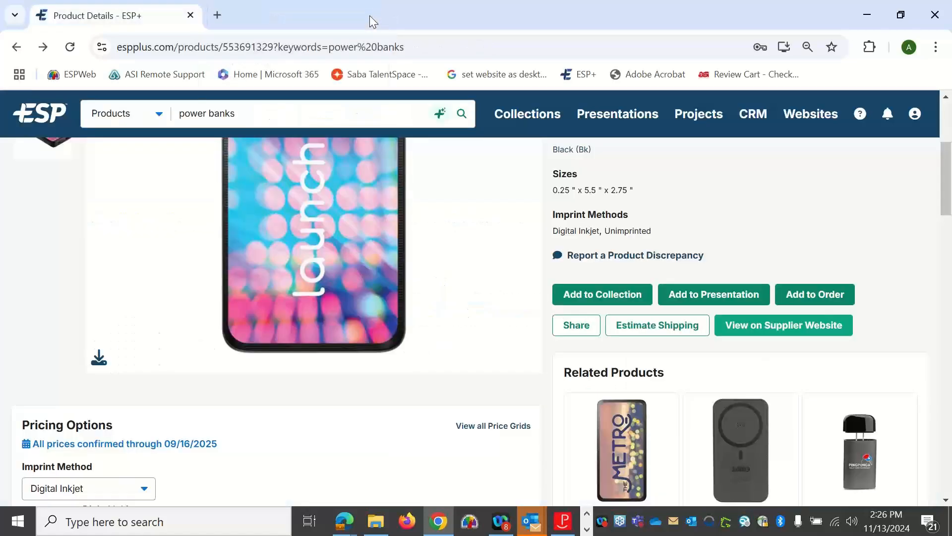
{"action": "left_click", "coordinate": [587, 294]}
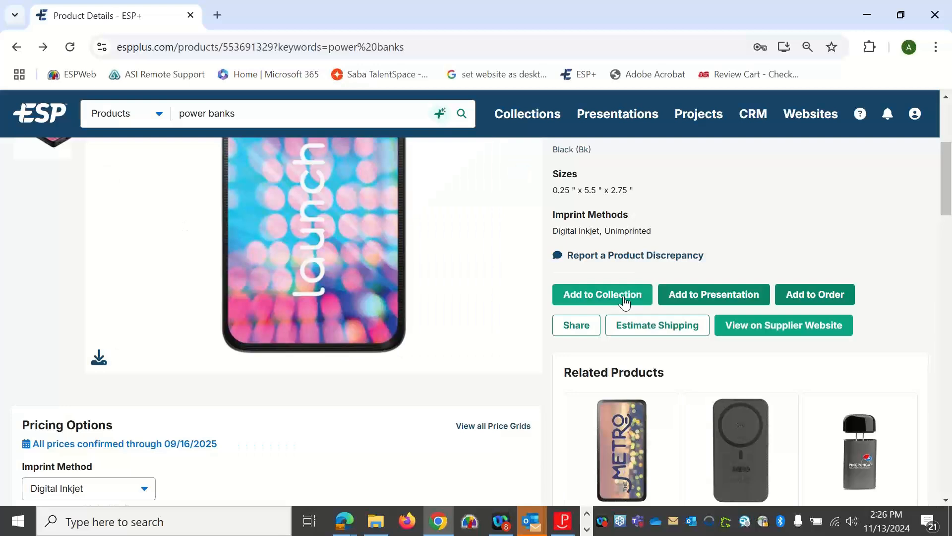
{"action": "left_click", "coordinate": [686, 295]}
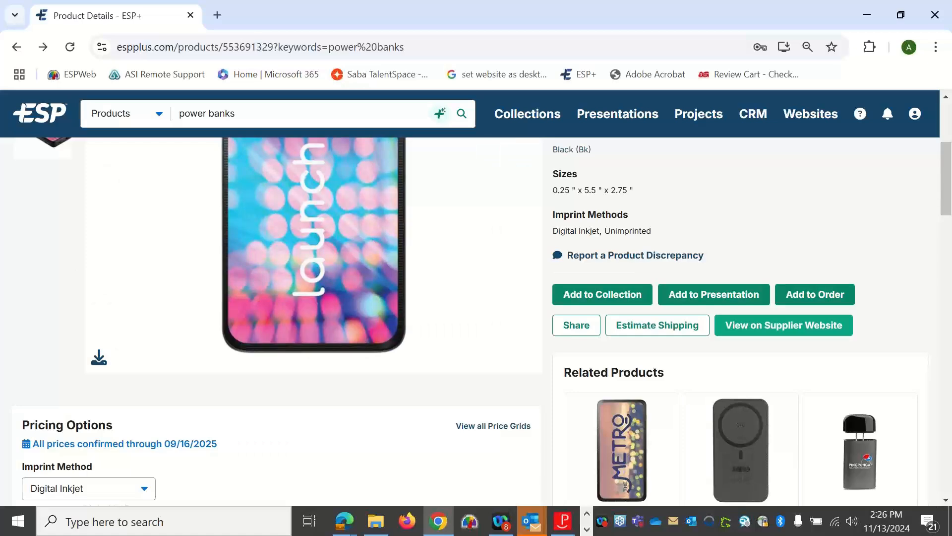
{"action": "scroll", "coordinate": [712, 256], "scroll_direction": "up", "scroll_amount": 2}
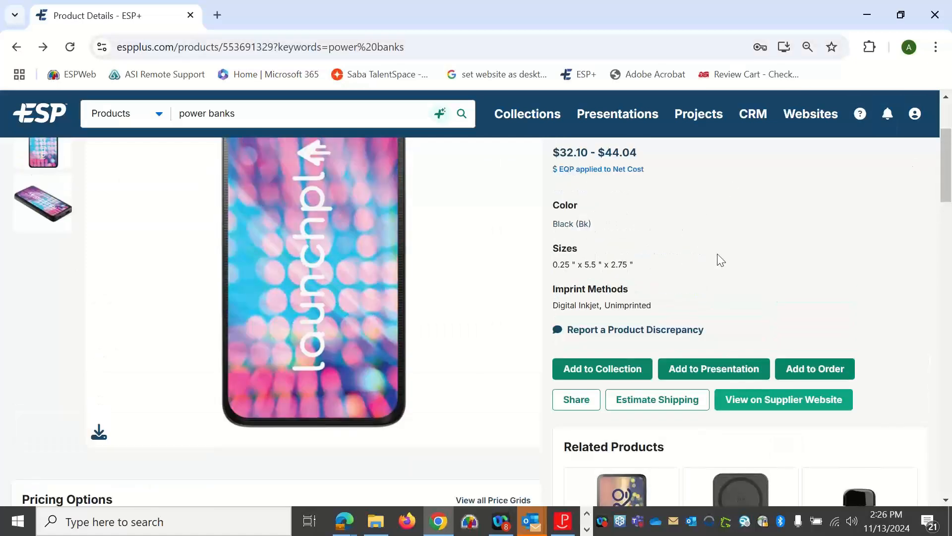
{"action": "scroll", "coordinate": [712, 256], "scroll_direction": "up", "scroll_amount": 3}
{"action": "scroll", "coordinate": [667, 370], "scroll_direction": "down", "scroll_amount": 2}
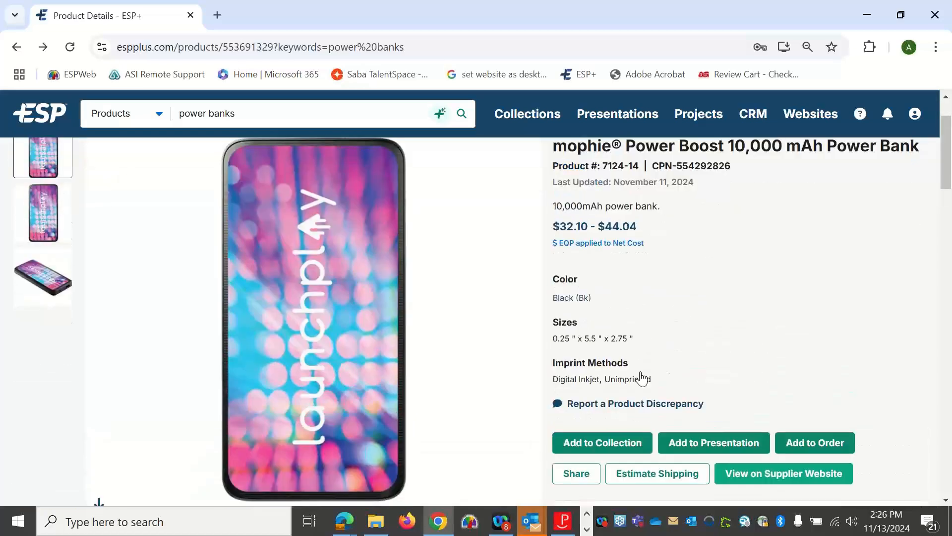
- Start adding the power bank to a collection and look through the existing collections, expanding the list to show more
{"action": "left_click", "coordinate": [587, 443]}
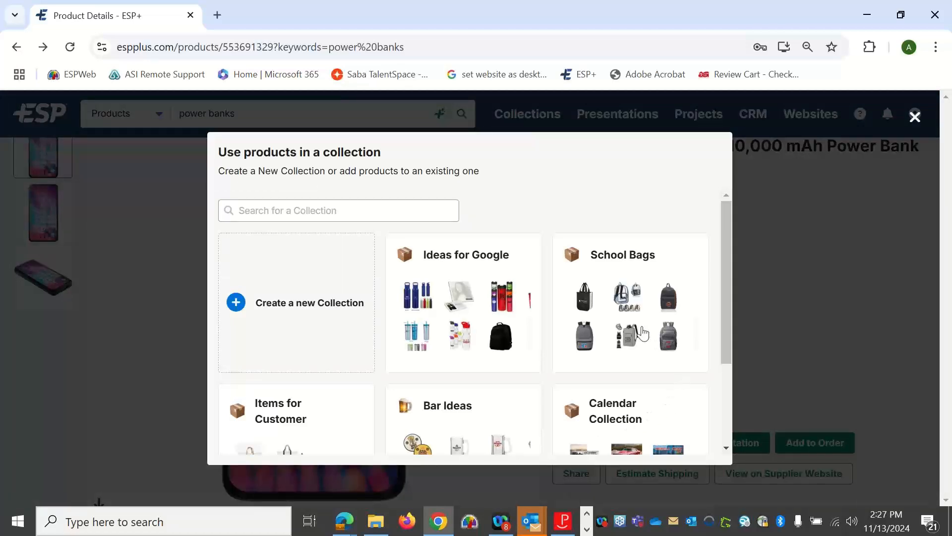
{"action": "scroll", "coordinate": [674, 327], "scroll_direction": "down", "scroll_amount": 3}
{"action": "scroll", "coordinate": [680, 328], "scroll_direction": "up", "scroll_amount": 3}
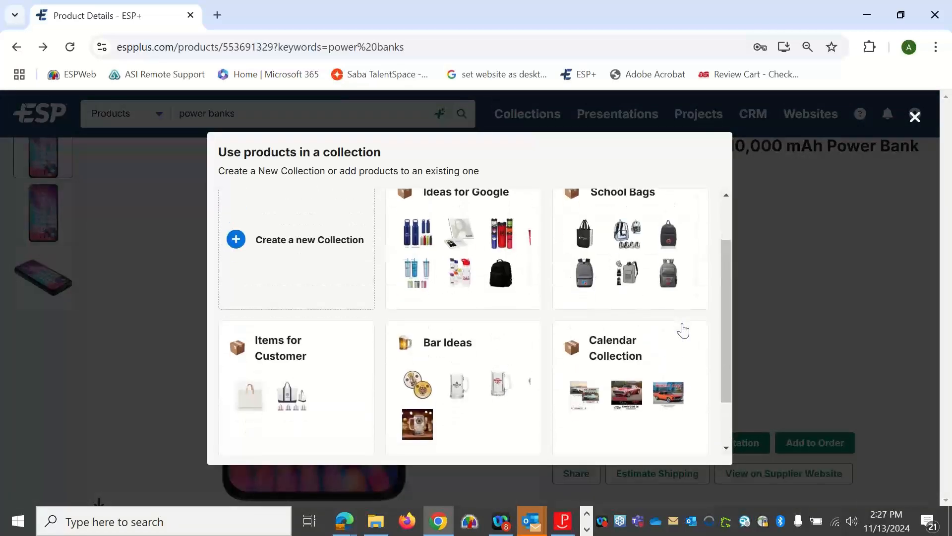
{"action": "scroll", "coordinate": [682, 328], "scroll_direction": "down", "scroll_amount": 3}
{"action": "scroll", "coordinate": [685, 329], "scroll_direction": "up", "scroll_amount": 3}
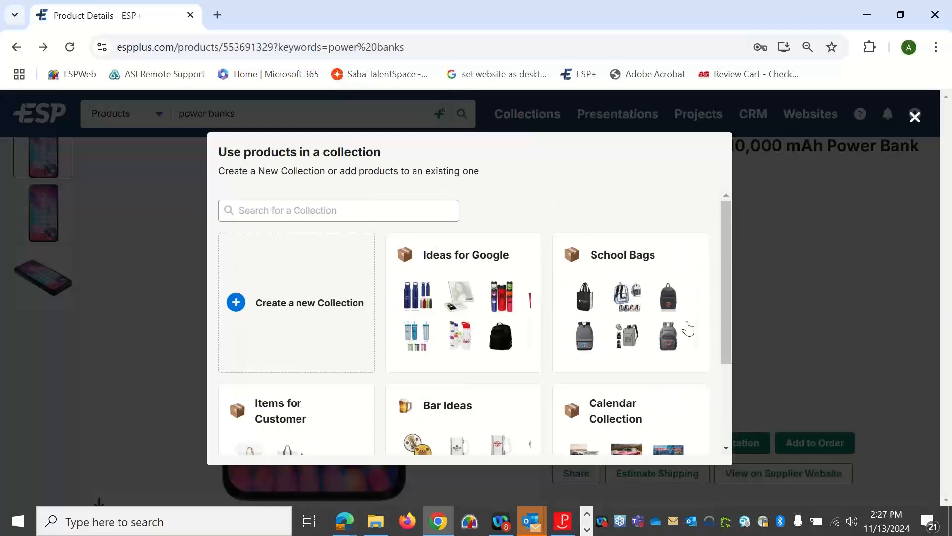
{"action": "scroll", "coordinate": [688, 328], "scroll_direction": "down", "scroll_amount": 2}
{"action": "scroll", "coordinate": [573, 352], "scroll_direction": "down", "scroll_amount": 2}
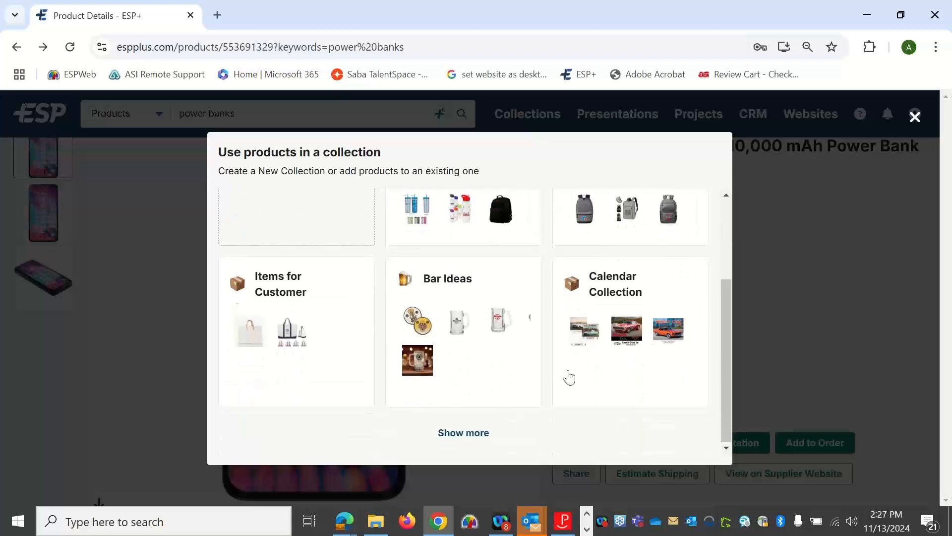
{"action": "left_click", "coordinate": [488, 433]}
{"action": "scroll", "coordinate": [610, 397], "scroll_direction": "down", "scroll_amount": 5}
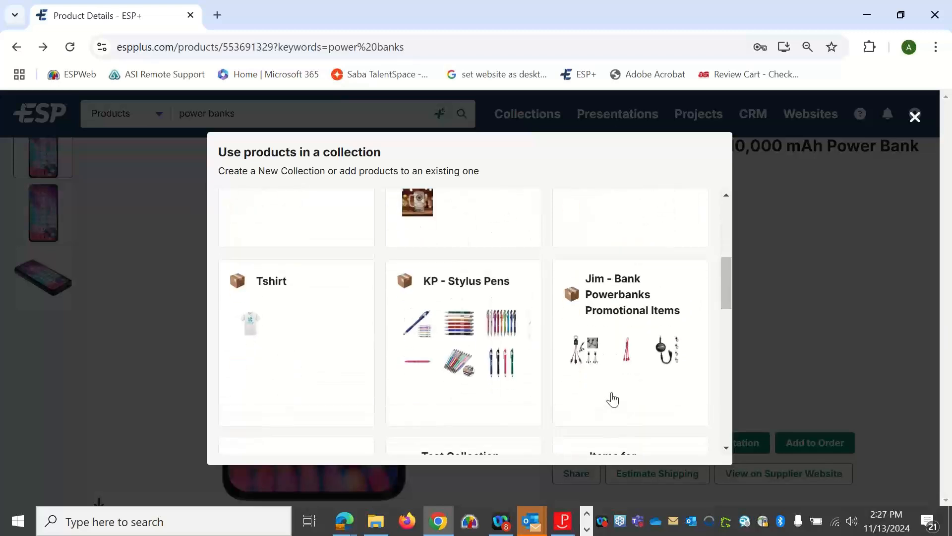
{"action": "scroll", "coordinate": [612, 399], "scroll_direction": "up", "scroll_amount": 10}
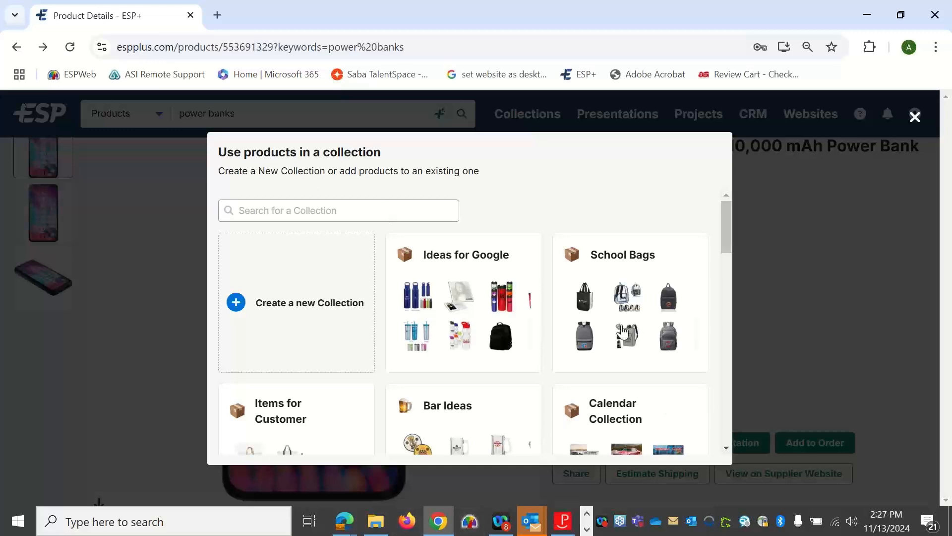
- Create a new collection titled "November 13th Webinar" for the power bank, without a description
{"action": "left_click", "coordinate": [338, 284]}
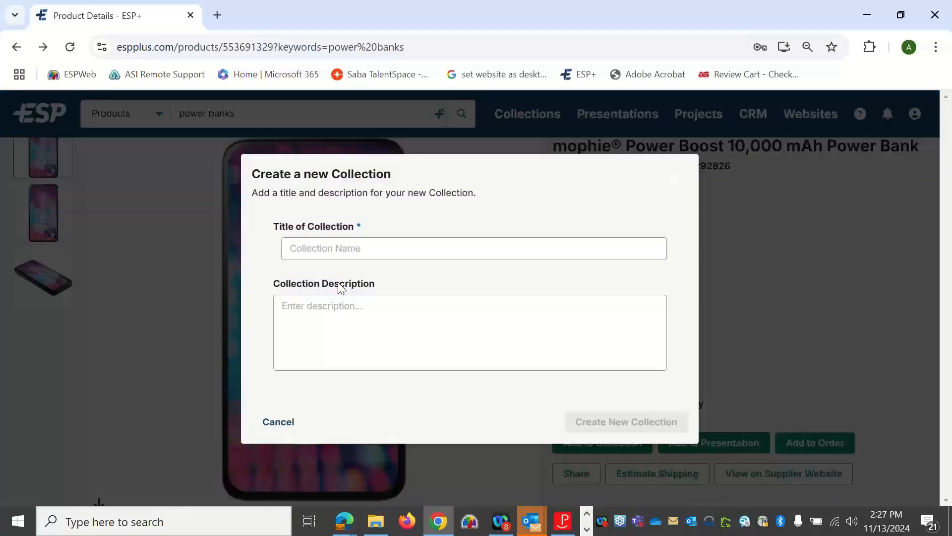
{"action": "left_click", "coordinate": [408, 254]}
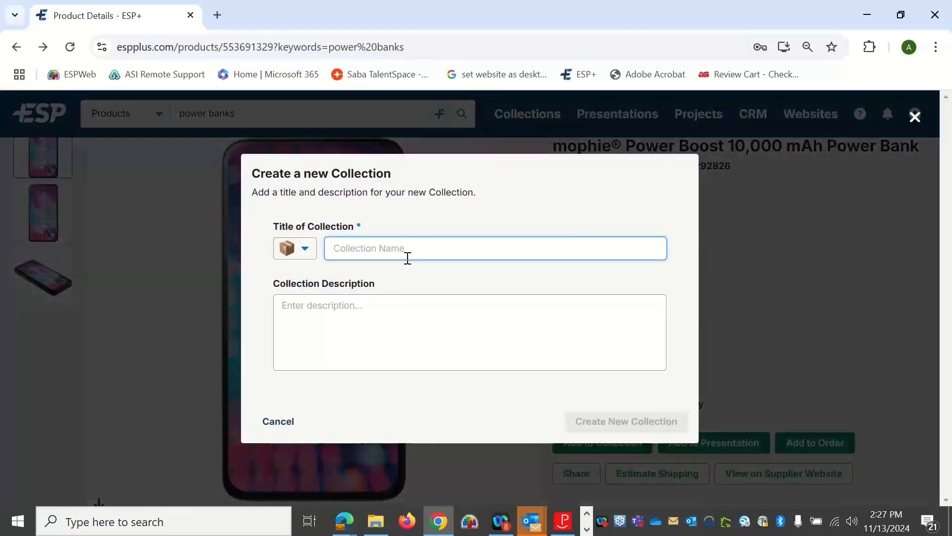
{"action": "type", "text": "November 1"}
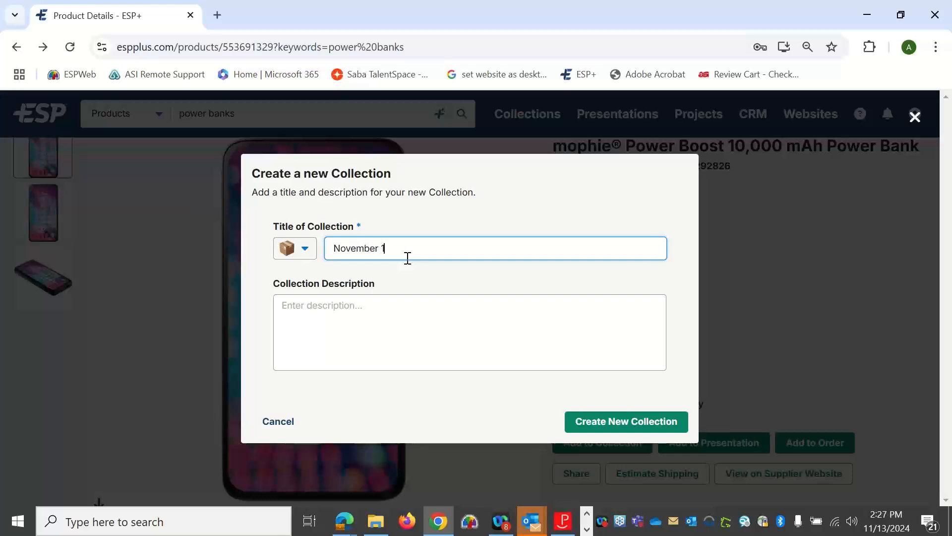
{"action": "type", "text": "3th Webinar"}
{"action": "key", "text": "Tab"}
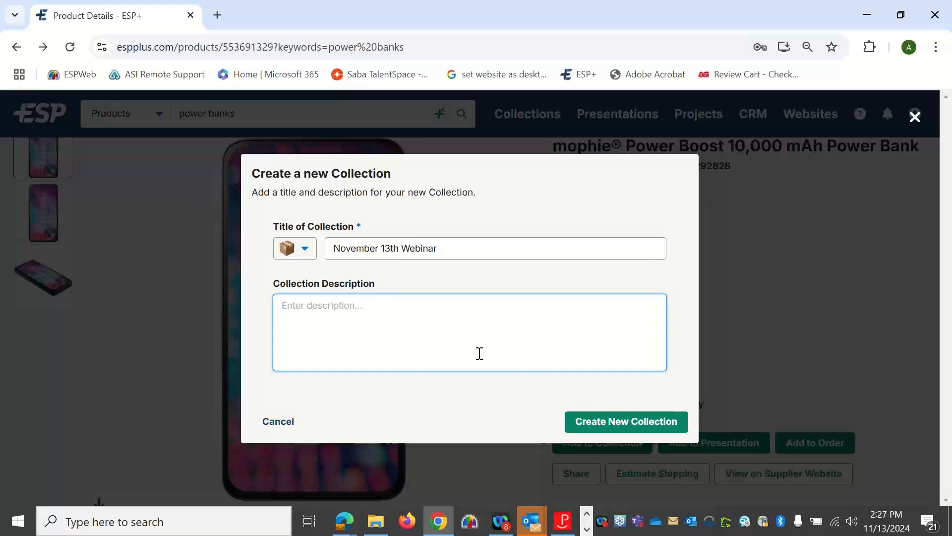
{"action": "left_click", "coordinate": [611, 426]}
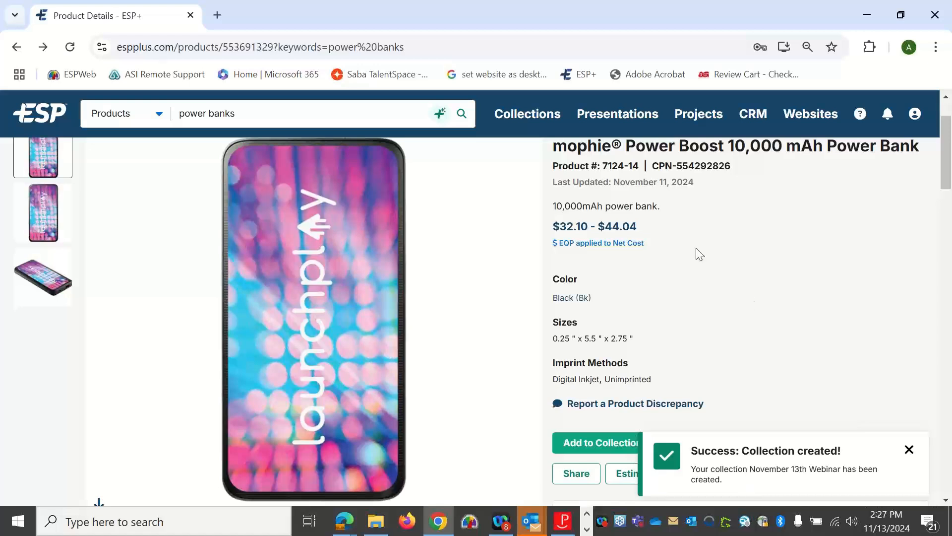
- Go to the page of all collections and show only the ones owned by the signed-in account
{"action": "left_click", "coordinate": [531, 129]}
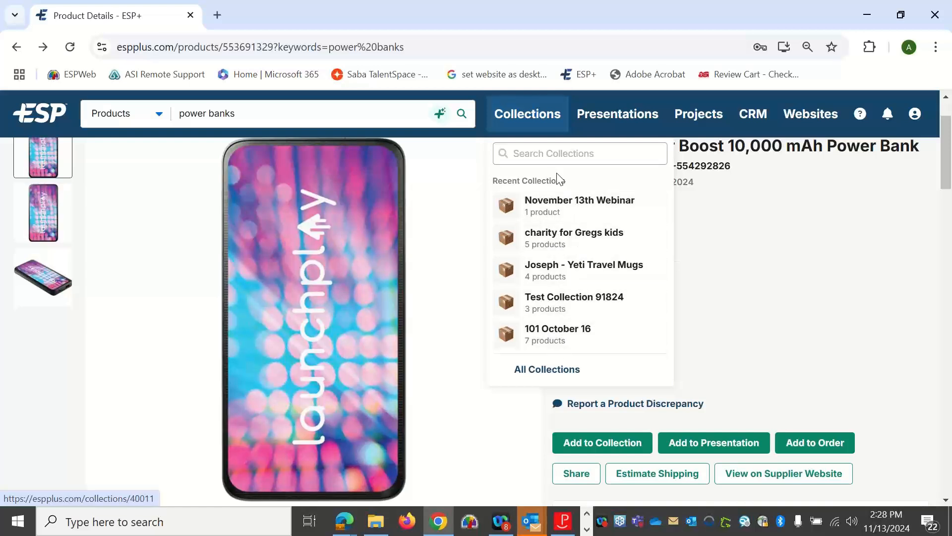
{"action": "left_click", "coordinate": [543, 376]}
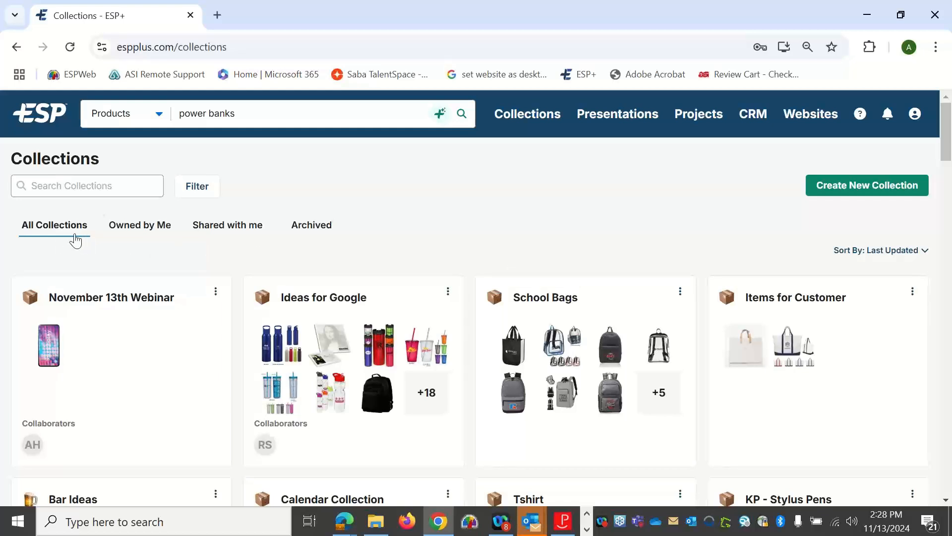
{"action": "left_click", "coordinate": [125, 237]}
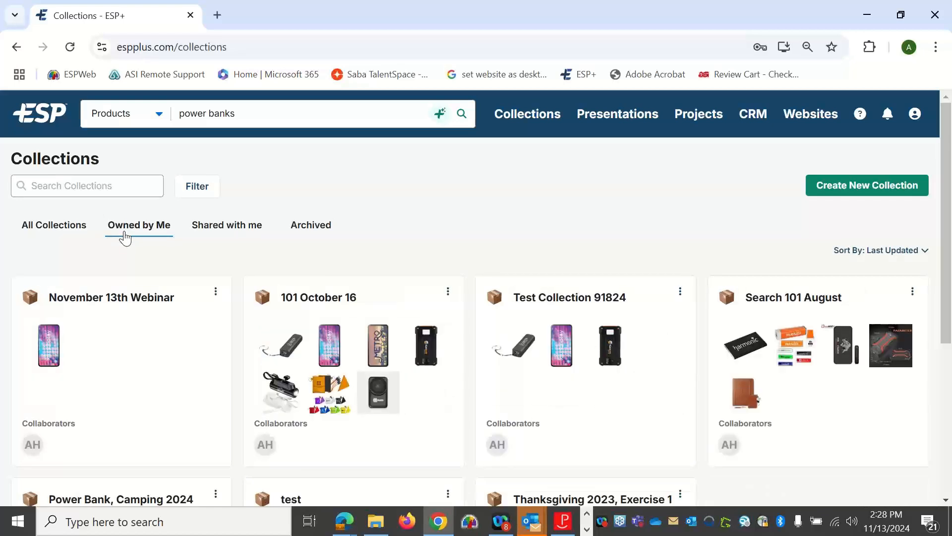
- View the collections shared with me and the archived collections, and return to the list of all collections
{"action": "left_click", "coordinate": [212, 237]}
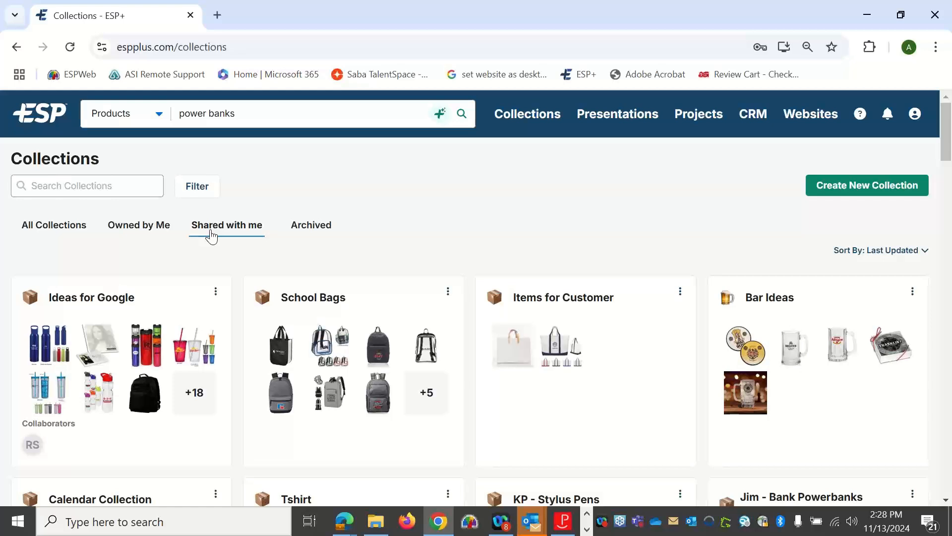
{"action": "left_click", "coordinate": [304, 236]}
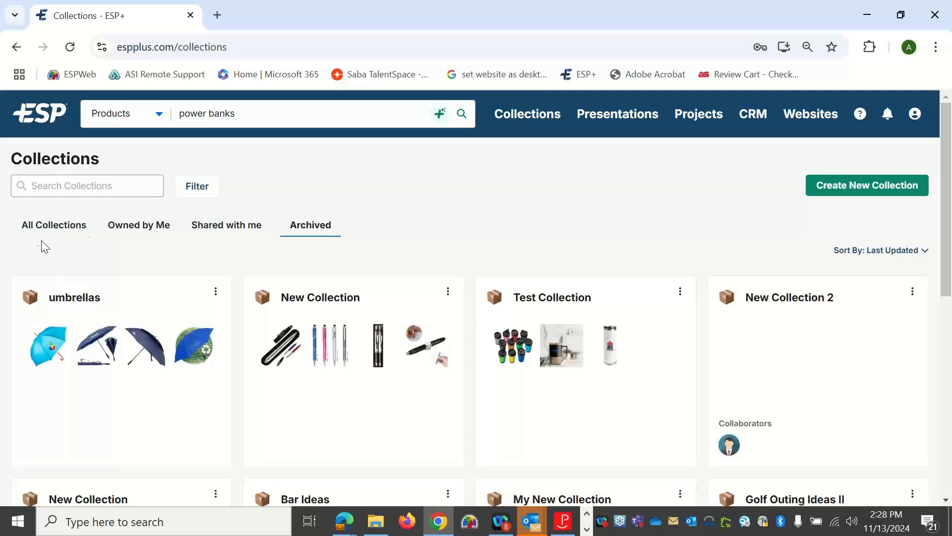
{"action": "left_click", "coordinate": [50, 228]}
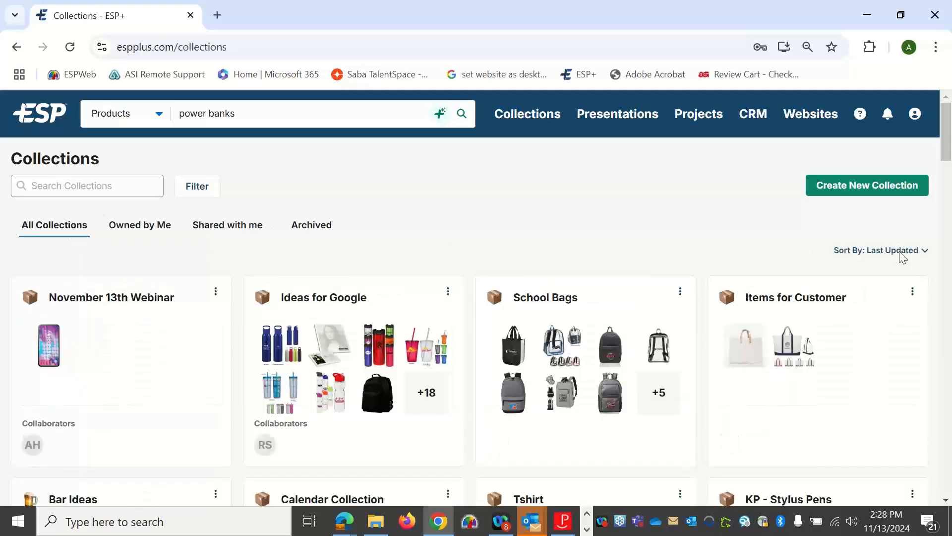
- Check the sort options for the collections, and view the blank form for a new collection without creating one
{"action": "left_click", "coordinate": [900, 253]}
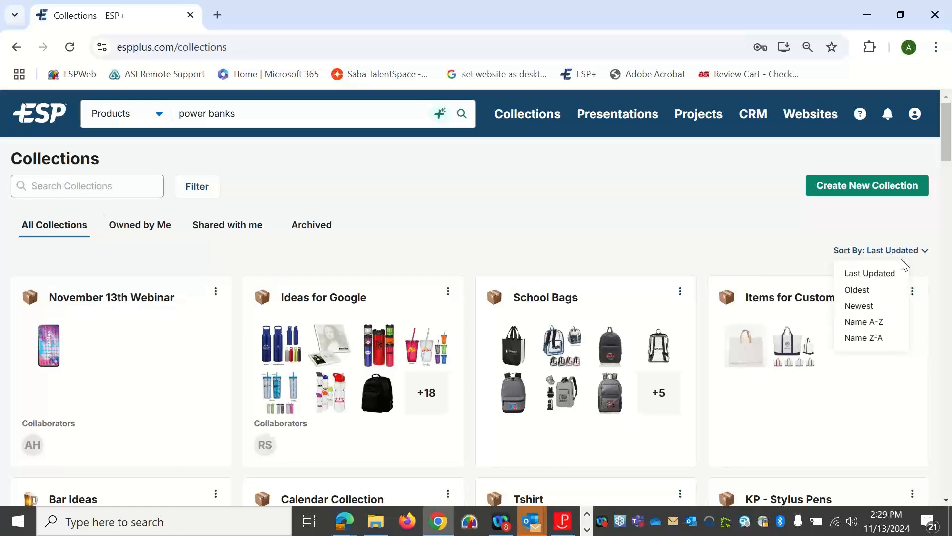
{"action": "left_click", "coordinate": [710, 254]}
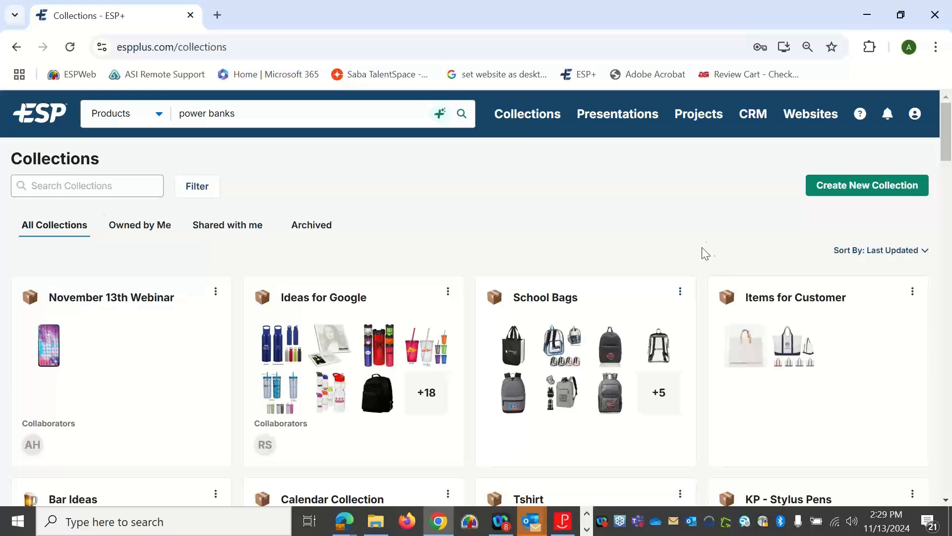
{"action": "left_click", "coordinate": [844, 189]}
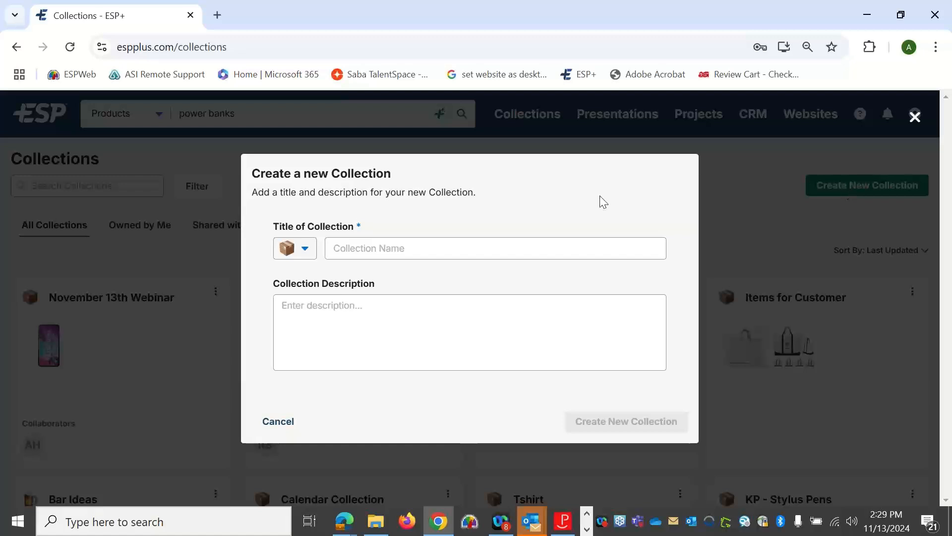
{"action": "left_click", "coordinate": [915, 117]}
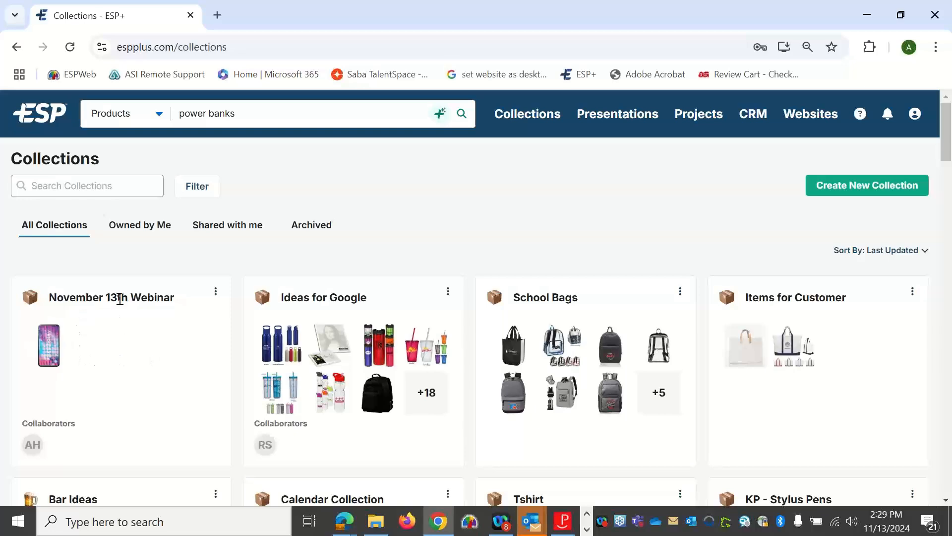
- View the sharing form for the November 13th Webinar collection and close it without sending anything
{"action": "scroll", "coordinate": [110, 322], "scroll_direction": "down", "scroll_amount": 3}
{"action": "scroll", "coordinate": [96, 296], "scroll_direction": "up", "scroll_amount": 2}
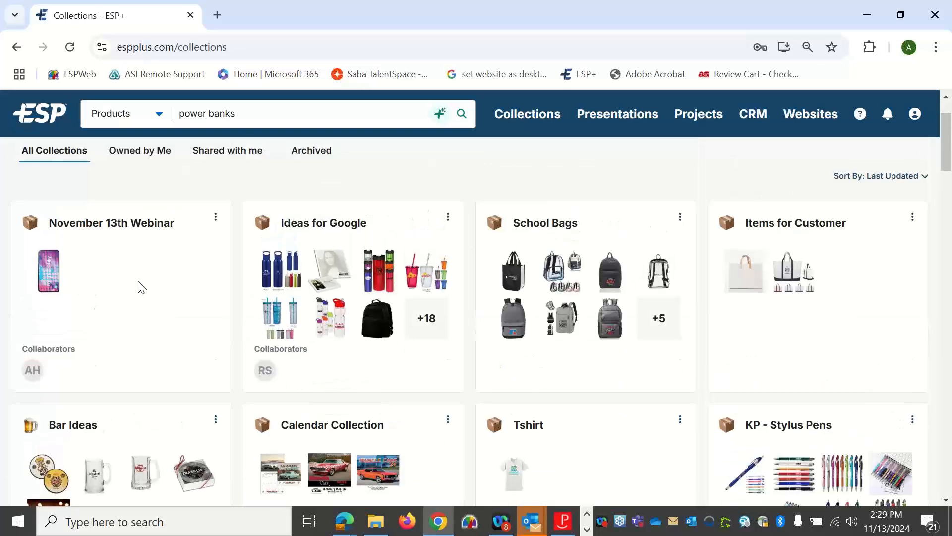
{"action": "left_click", "coordinate": [216, 218]}
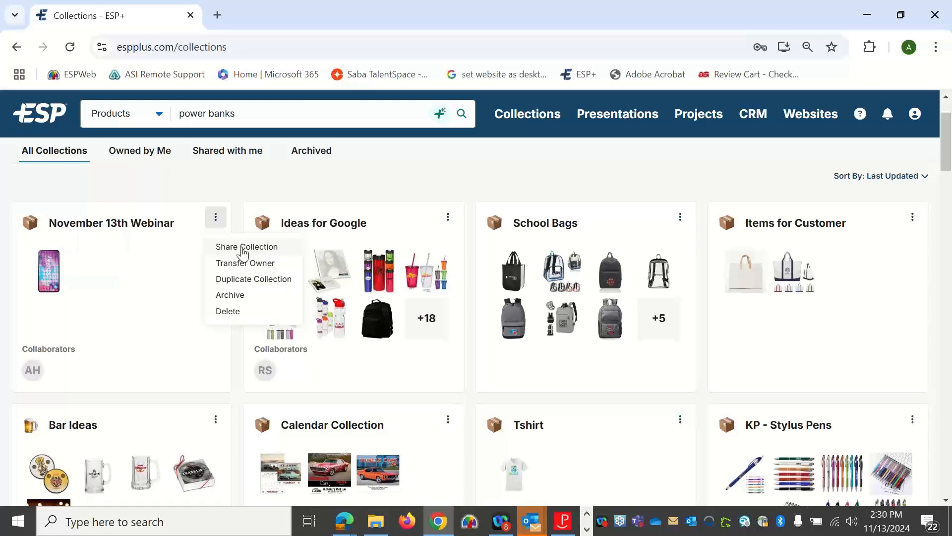
{"action": "left_click", "coordinate": [242, 248]}
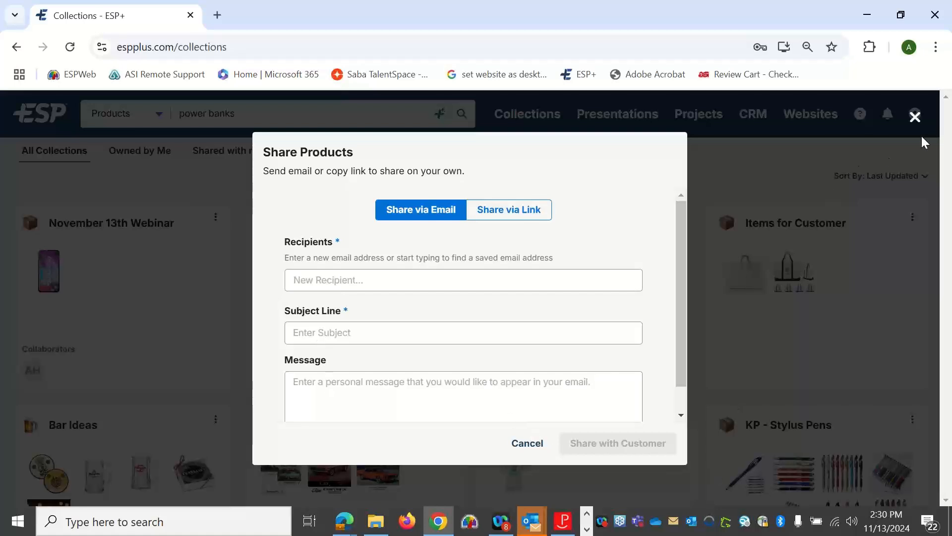
{"action": "left_click", "coordinate": [914, 119]}
- Examine the possible new owners in the ownership transfer form of the November 13th Webinar collection, and close it without transferring
{"action": "left_click", "coordinate": [215, 217]}
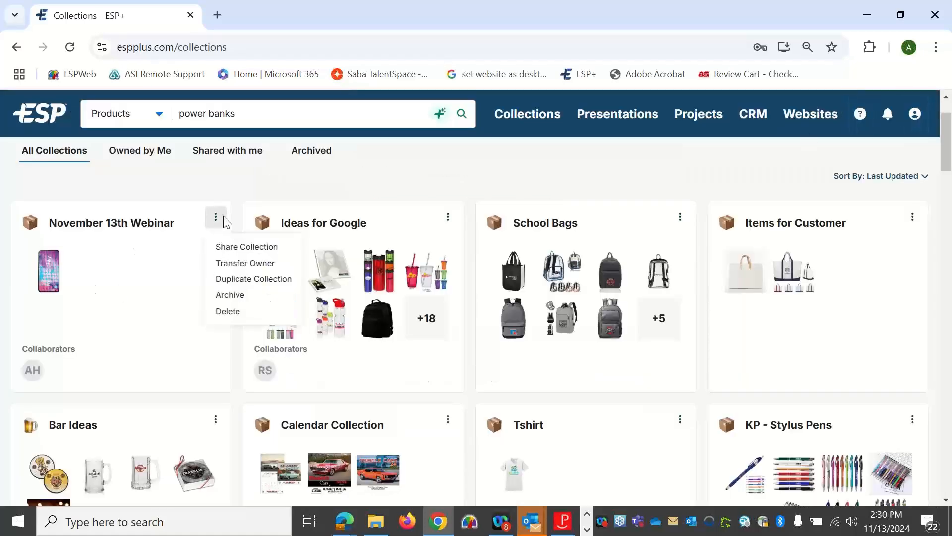
{"action": "left_click", "coordinate": [258, 266]}
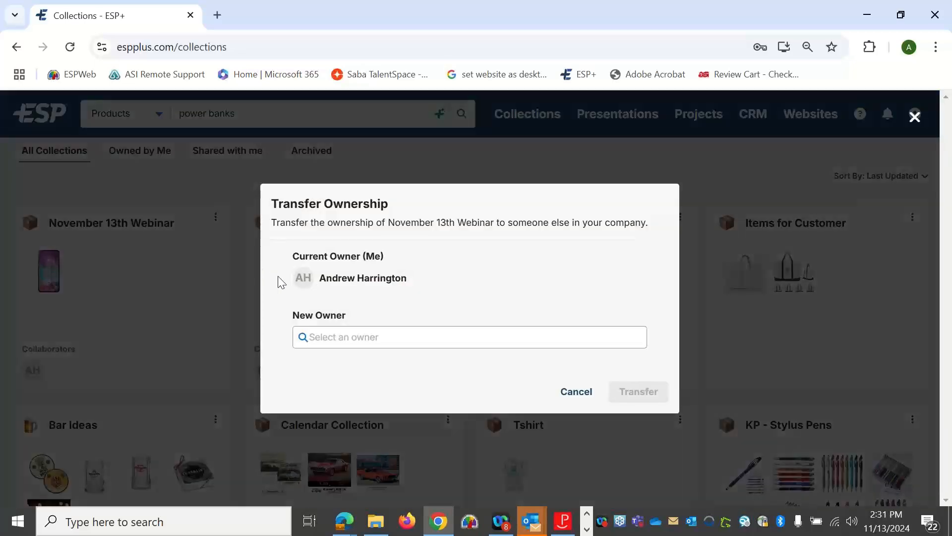
{"action": "left_click", "coordinate": [382, 340]}
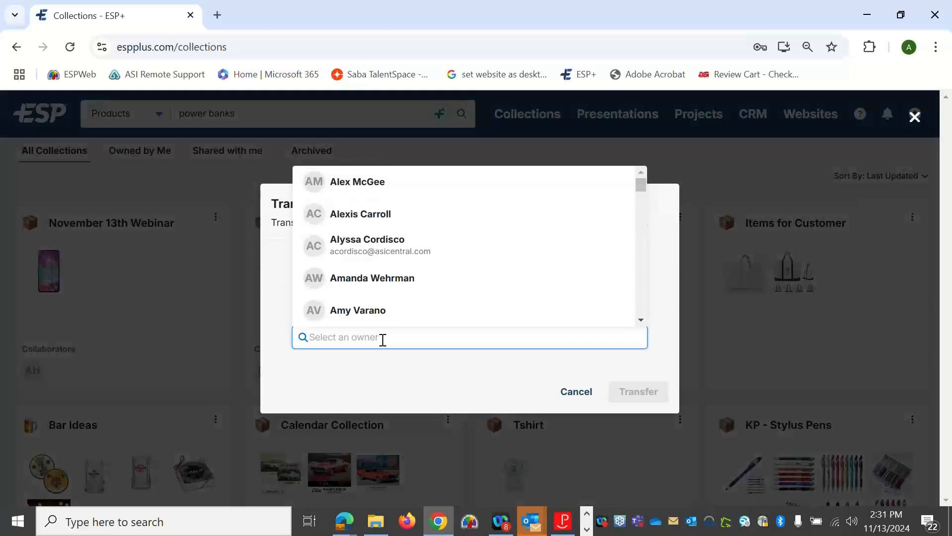
{"action": "scroll", "coordinate": [513, 270], "scroll_direction": "down", "scroll_amount": 15}
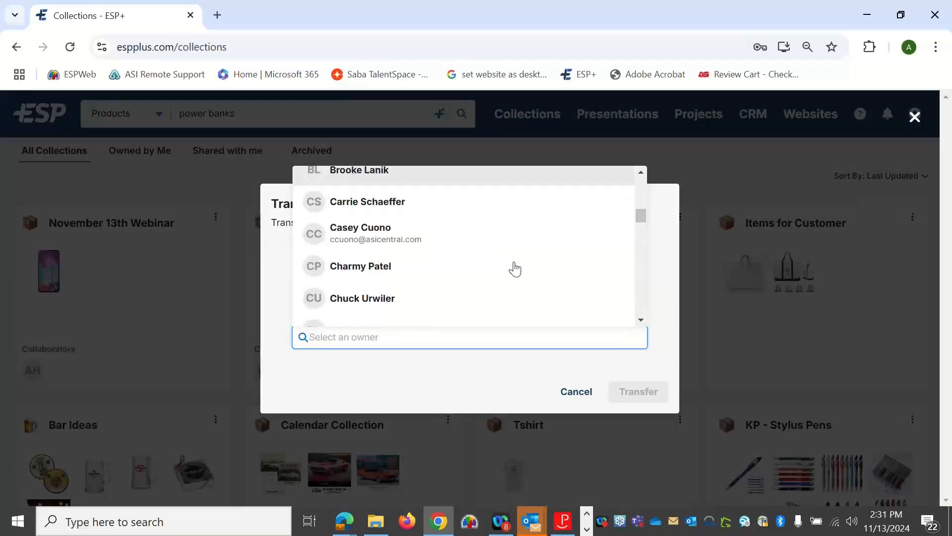
{"action": "scroll", "coordinate": [517, 272], "scroll_direction": "up", "scroll_amount": 10}
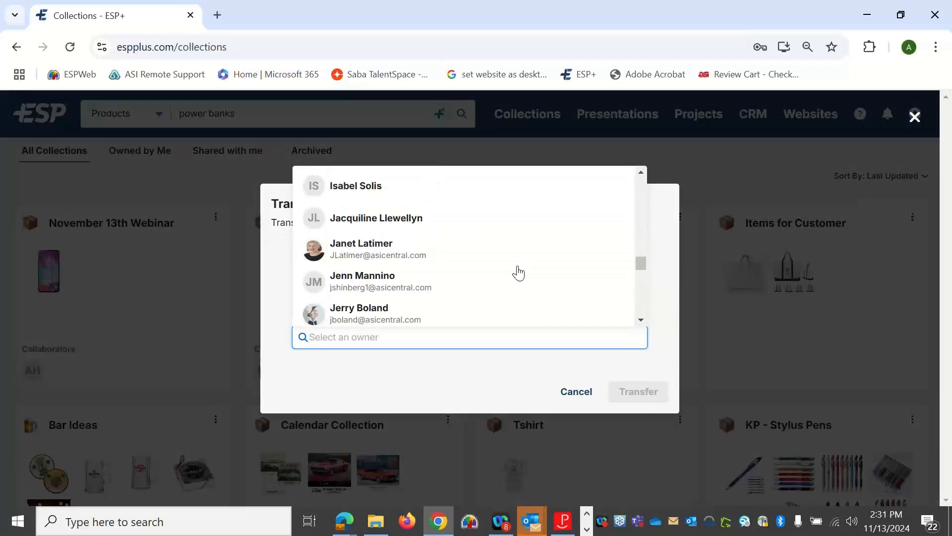
{"action": "scroll", "coordinate": [509, 293], "scroll_direction": "up", "scroll_amount": 3}
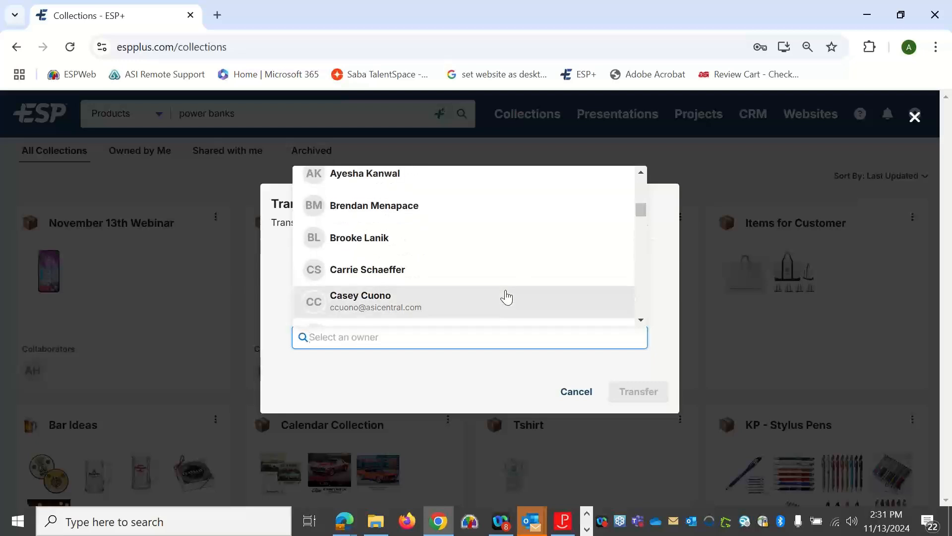
{"action": "left_click", "coordinate": [665, 291]}
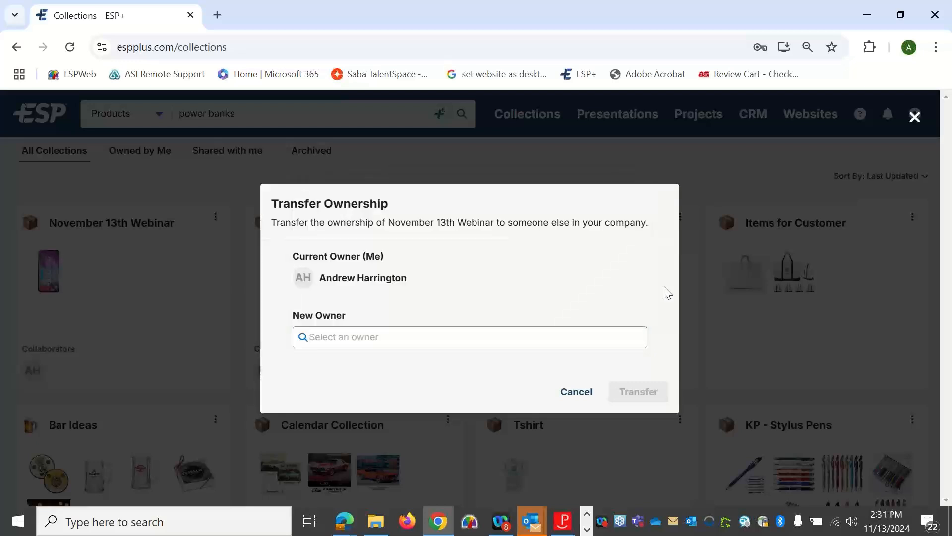
{"action": "left_click", "coordinate": [915, 120]}
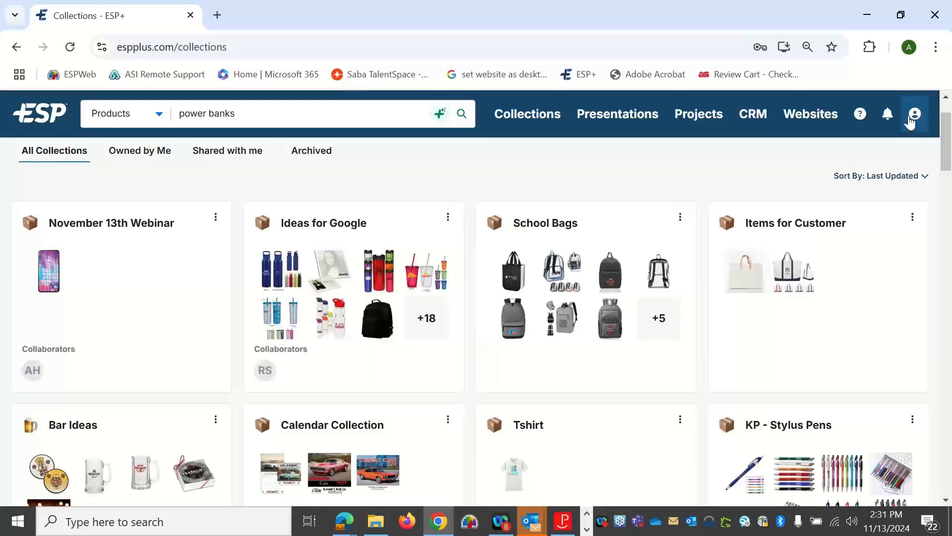
- View the form for duplicating the November 13th Webinar collection and close it without making a copy
{"action": "left_click", "coordinate": [216, 221]}
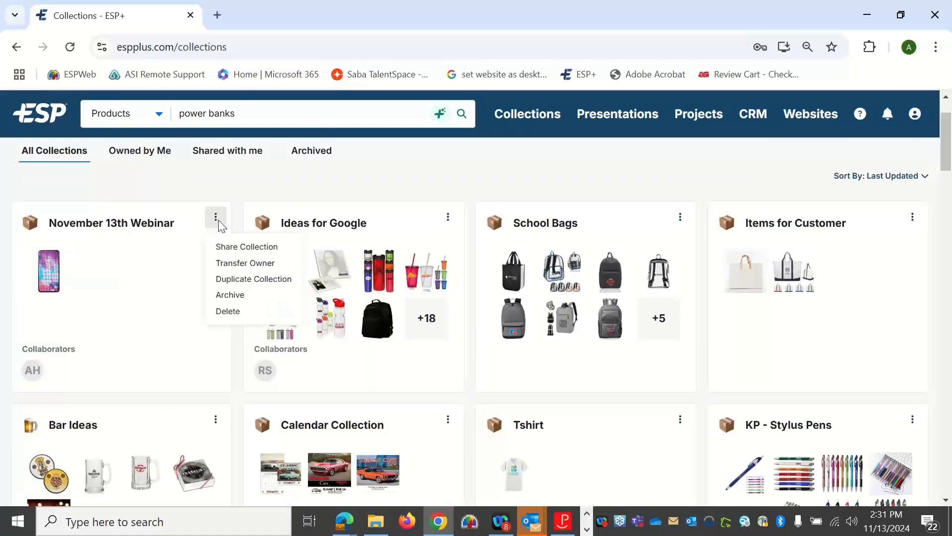
{"action": "left_click", "coordinate": [263, 281]}
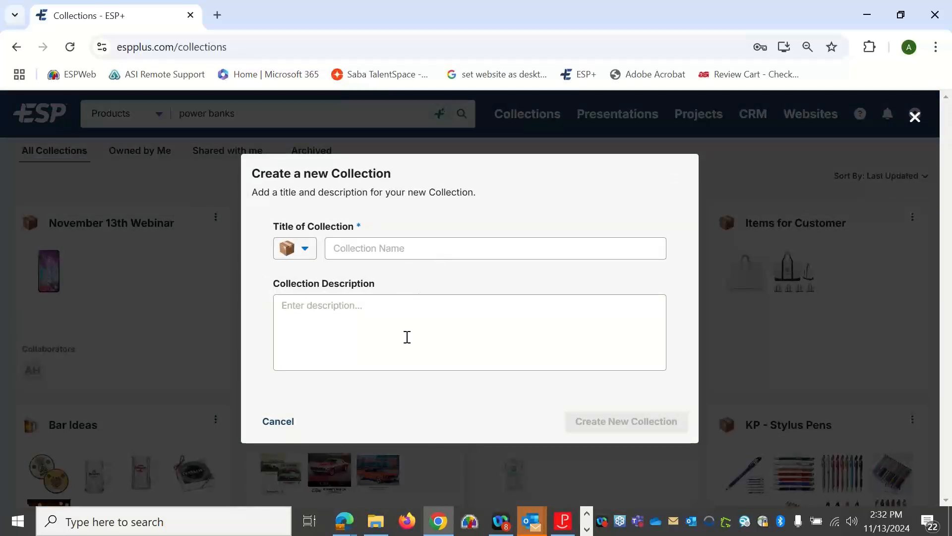
{"action": "left_click", "coordinate": [910, 122]}
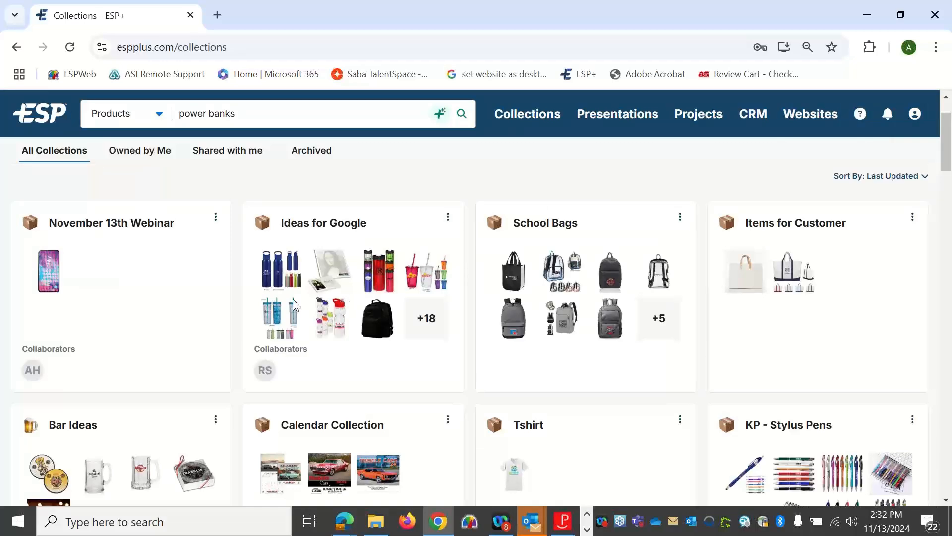
- Look through the full list of all collections and return to its beginning
{"action": "scroll", "coordinate": [240, 304], "scroll_direction": "down", "scroll_amount": 7}
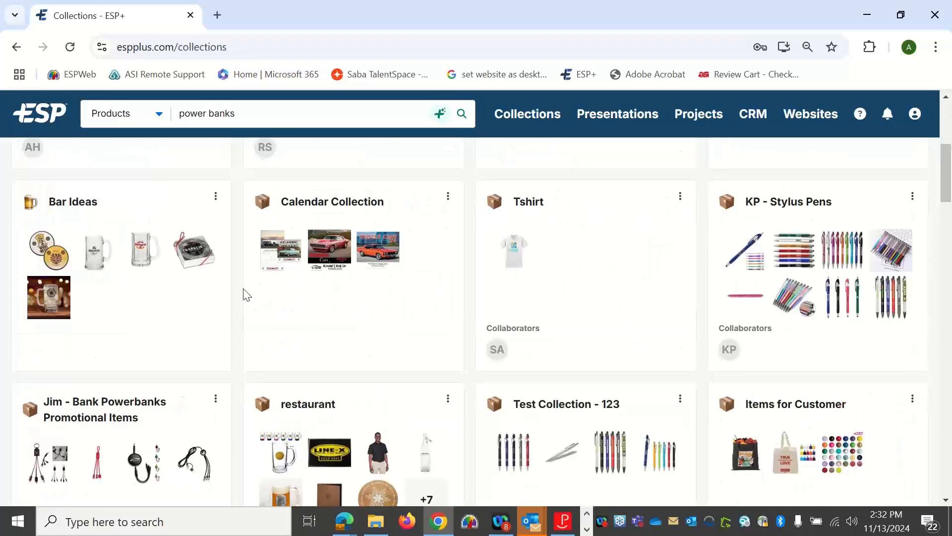
{"action": "scroll", "coordinate": [245, 295], "scroll_direction": "down", "scroll_amount": 15}
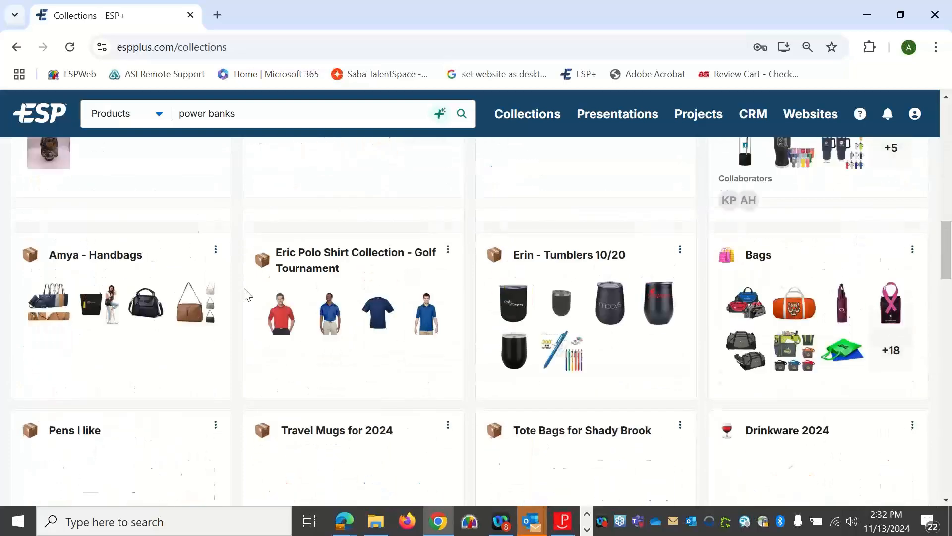
{"action": "scroll", "coordinate": [246, 295], "scroll_direction": "down", "scroll_amount": 15}
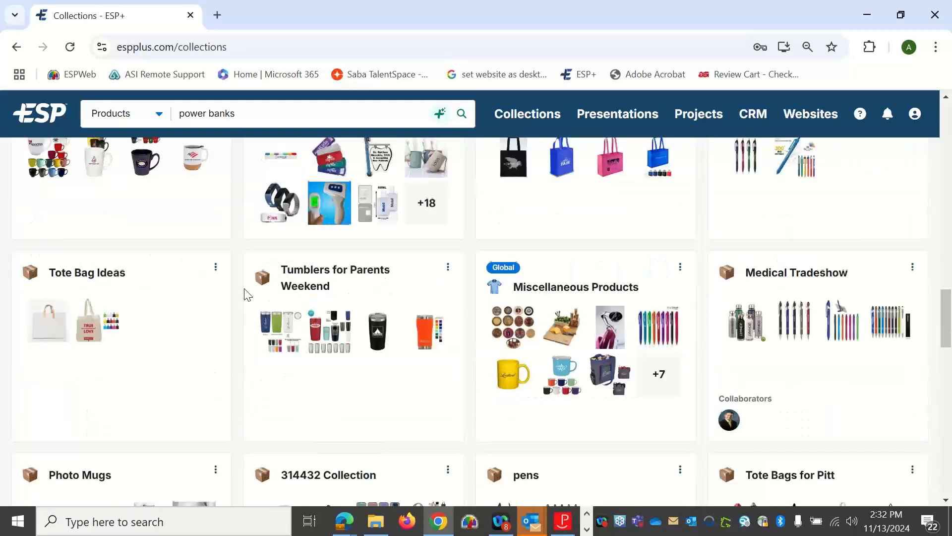
{"action": "scroll", "coordinate": [246, 294], "scroll_direction": "down", "scroll_amount": 11}
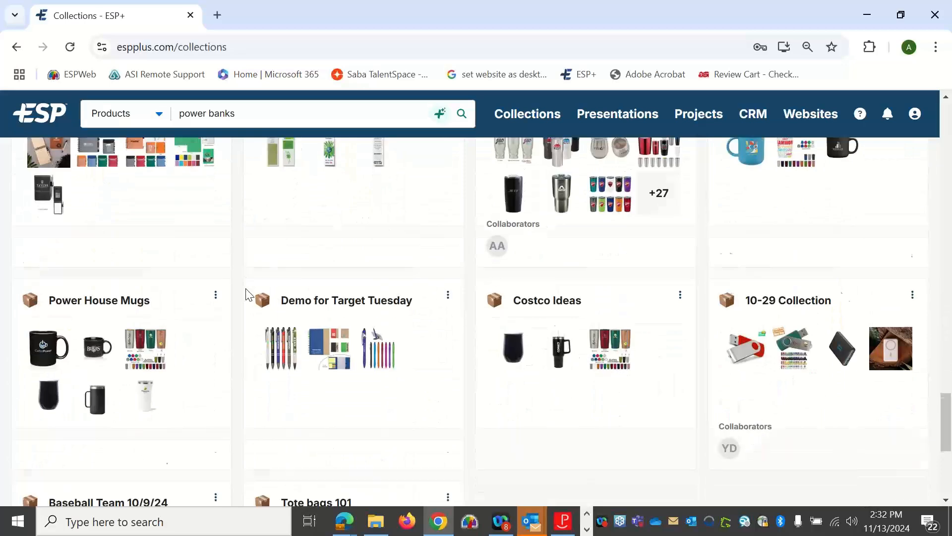
{"action": "scroll", "coordinate": [261, 308], "scroll_direction": "up", "scroll_amount": 20}
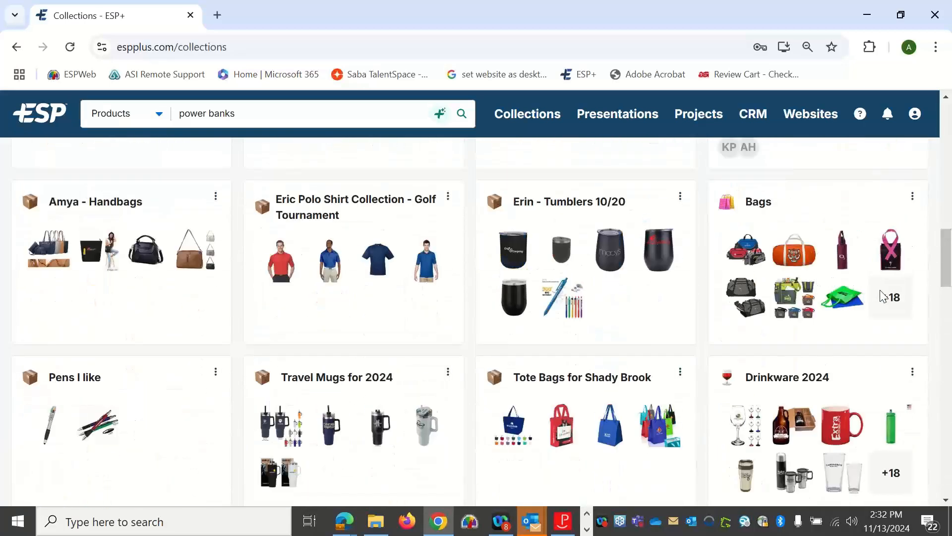
{"action": "scroll", "coordinate": [882, 296], "scroll_direction": "up", "scroll_amount": 12}
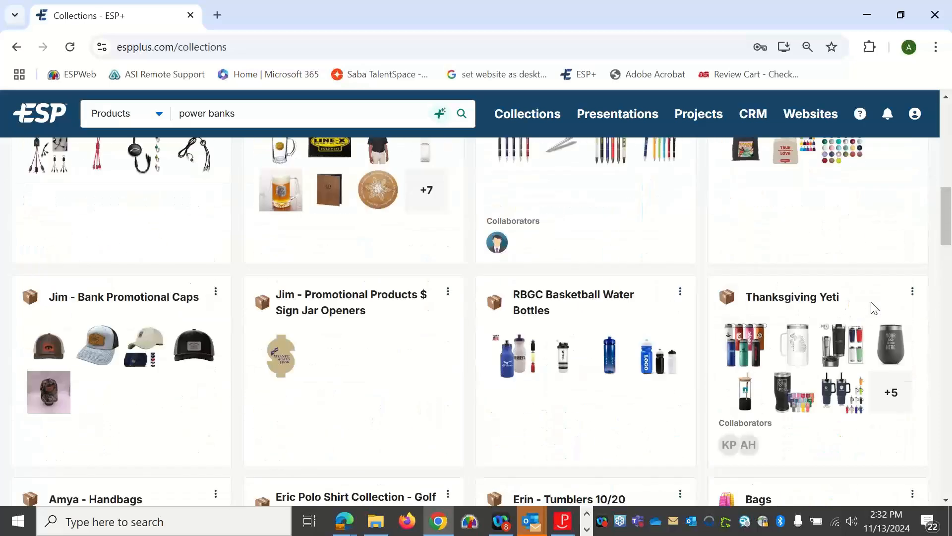
{"action": "scroll", "coordinate": [876, 305], "scroll_direction": "up", "scroll_amount": 6}
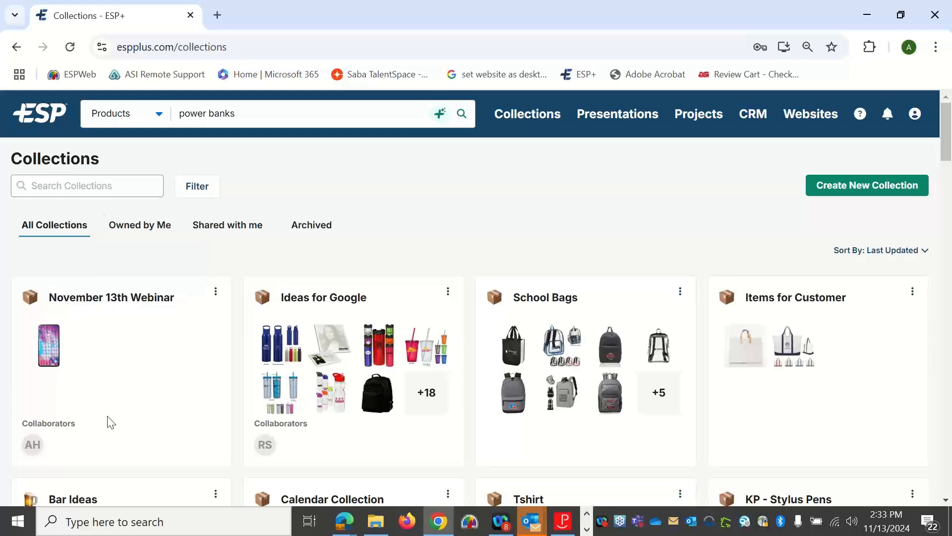
- Check the archive option for the November 13th Webinar collection, and view the archived collections before returning to all collections
{"action": "left_click", "coordinate": [216, 293]}
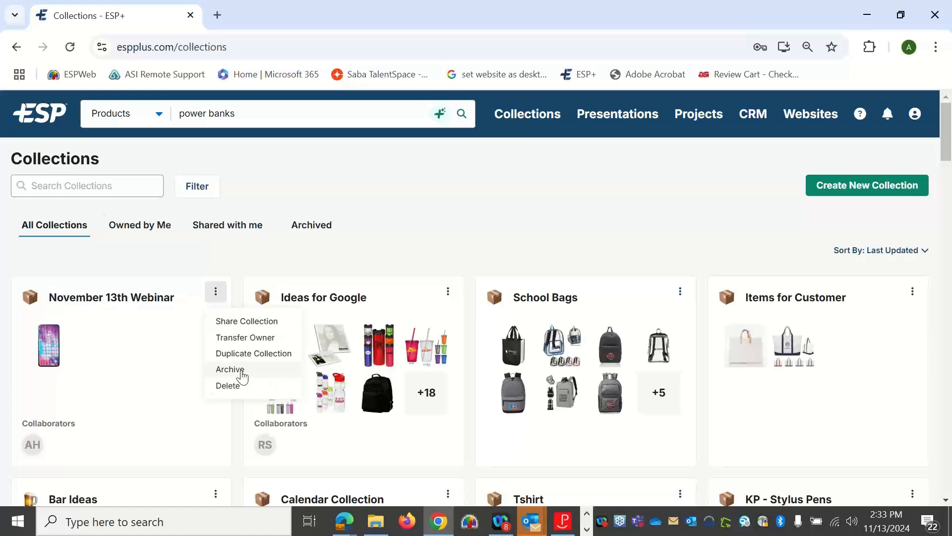
{"action": "left_click", "coordinate": [313, 233]}
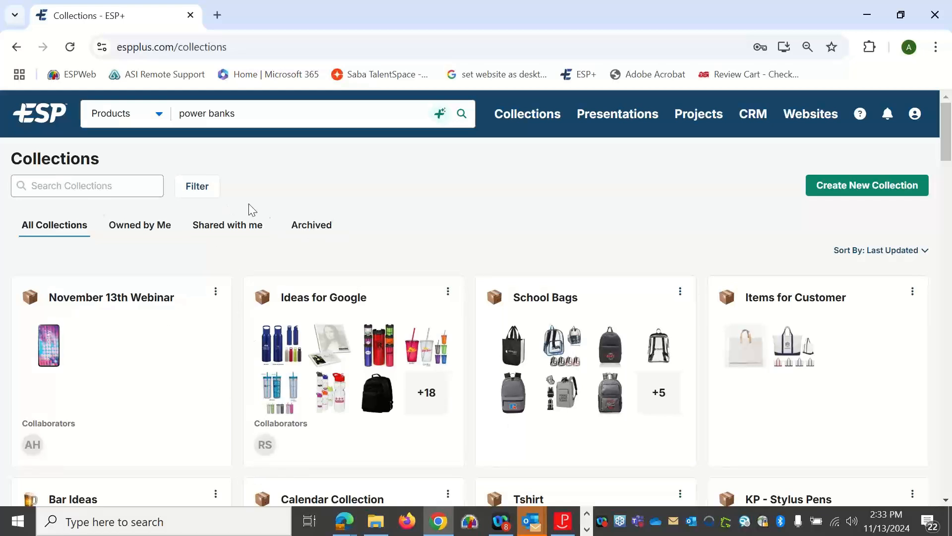
{"action": "left_click", "coordinate": [323, 232]}
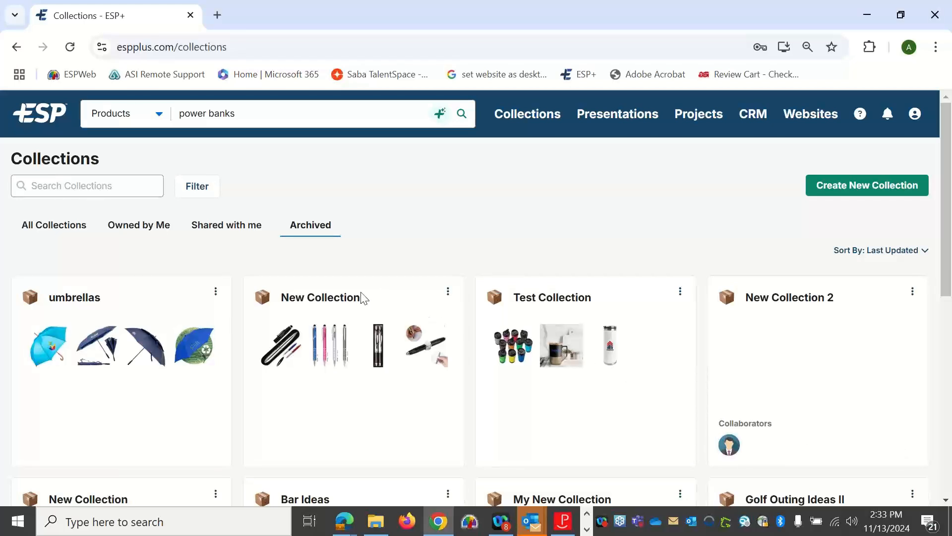
{"action": "left_click", "coordinate": [60, 232]}
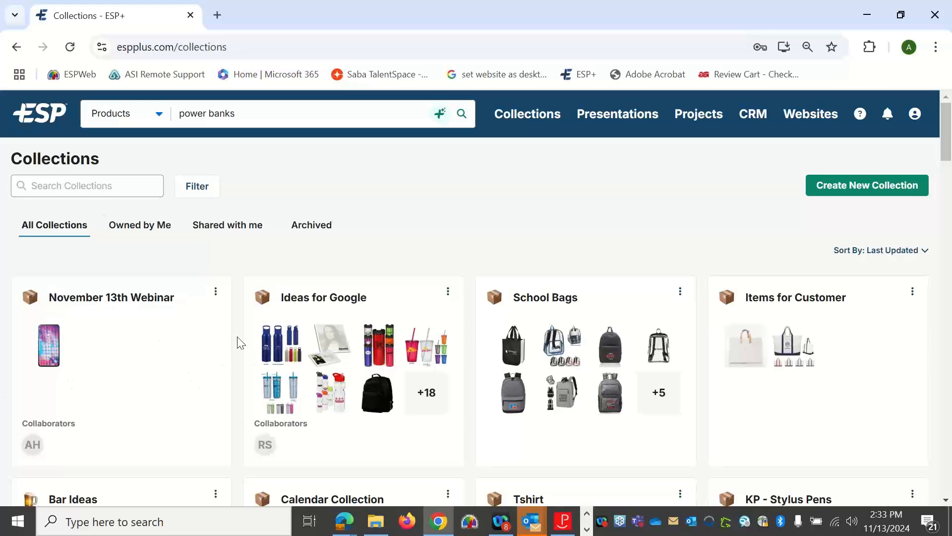
- Check the delete option for the November 13th Webinar collection and the actions available for the Ideas for Google collection
{"action": "left_click", "coordinate": [216, 292]}
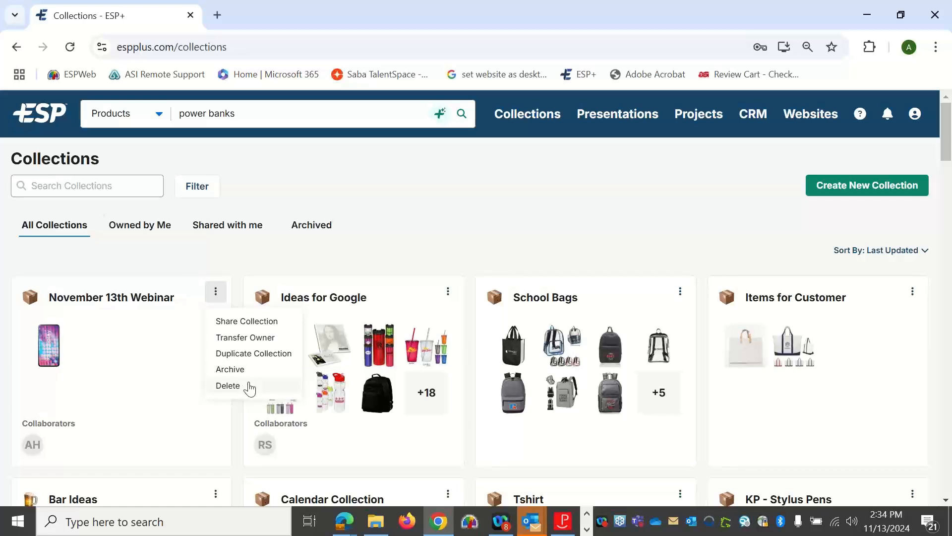
{"action": "left_click", "coordinate": [209, 289]}
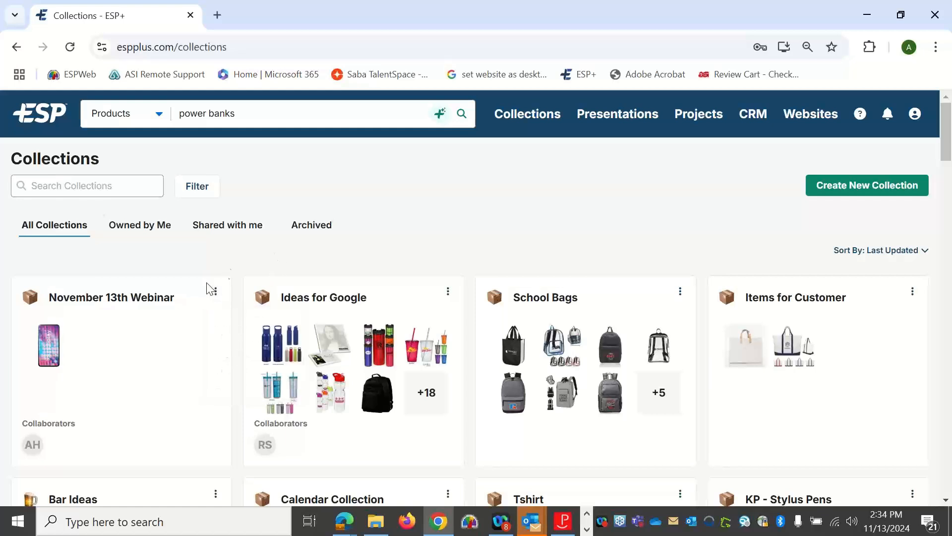
{"action": "left_click", "coordinate": [216, 293]}
{"action": "left_click", "coordinate": [448, 295]}
{"action": "left_click", "coordinate": [447, 296]}
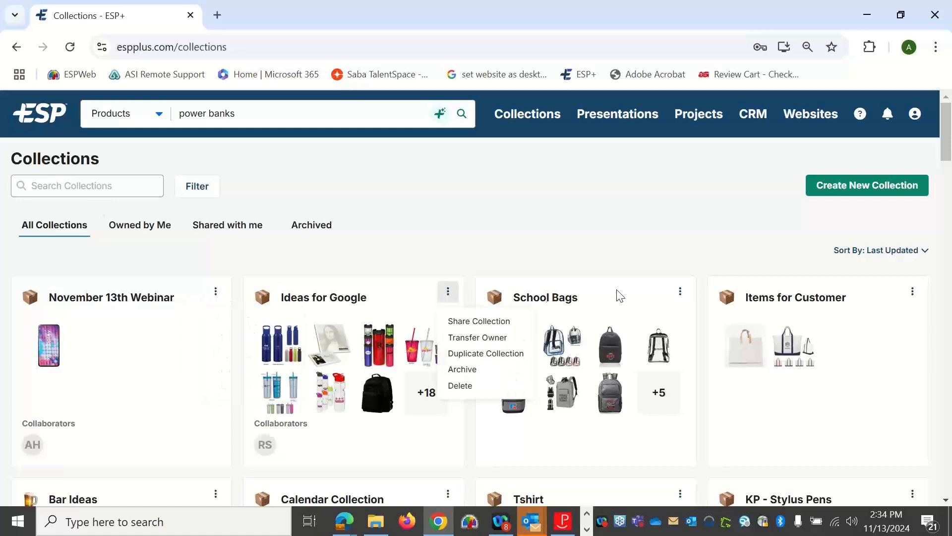
- Check the actions available for the School Bags collection and open the November 13th Webinar collection
{"action": "left_click", "coordinate": [685, 296]}
{"action": "left_click", "coordinate": [684, 296]}
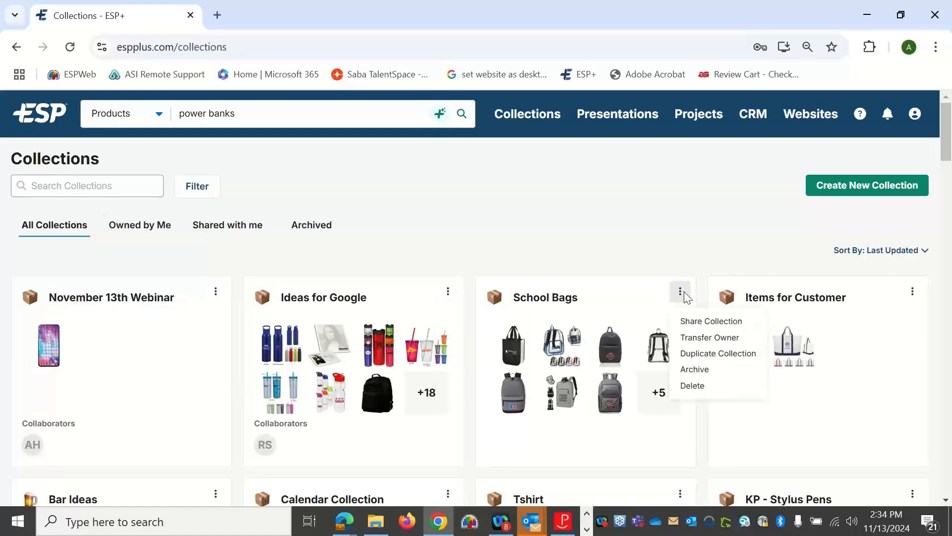
{"action": "left_click", "coordinate": [486, 223]}
{"action": "left_click", "coordinate": [82, 335]}
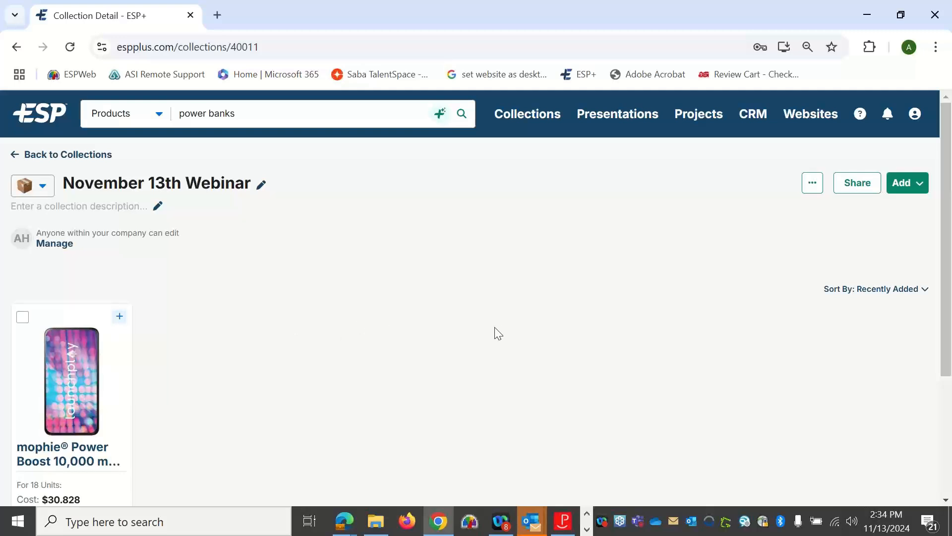
- View the collaborator settings of the November 13th Webinar collection and close them without changes
{"action": "scroll", "coordinate": [496, 333], "scroll_direction": "down", "scroll_amount": 3}
{"action": "scroll", "coordinate": [495, 334], "scroll_direction": "up", "scroll_amount": 3}
{"action": "left_click", "coordinate": [55, 243]}
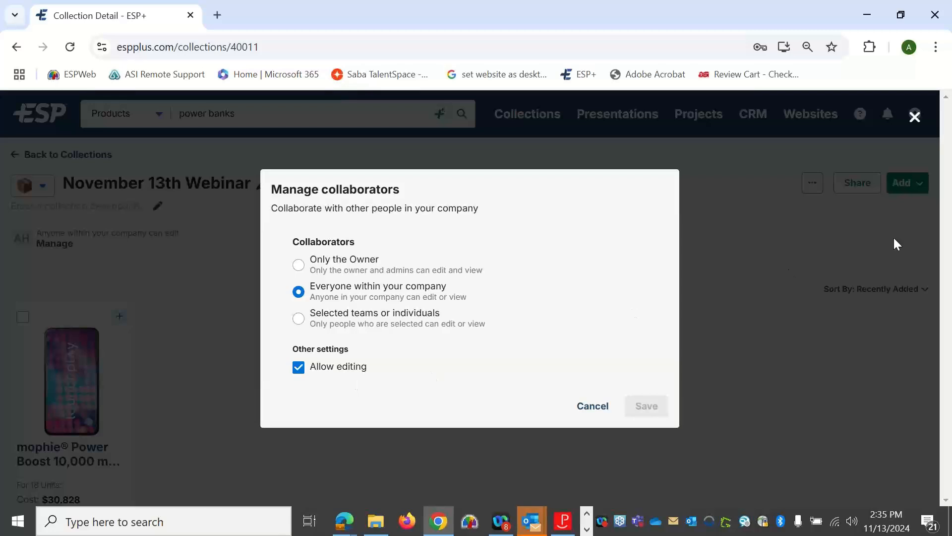
{"action": "left_click", "coordinate": [915, 117]}
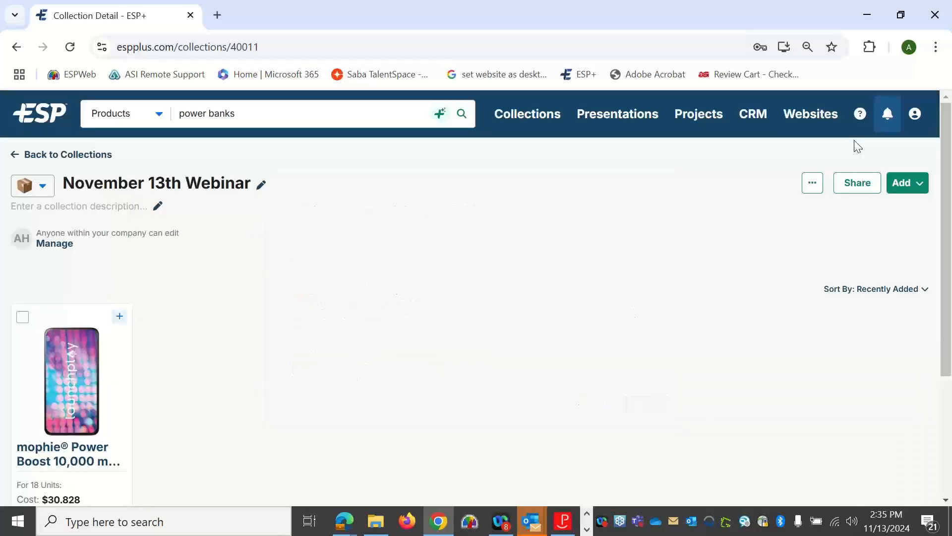
- View the details of the mophie Power Boost 10,000 mAh Power Bank in the collection and return to the collection
{"action": "scroll", "coordinate": [332, 303], "scroll_direction": "down", "scroll_amount": 1}
{"action": "scroll", "coordinate": [251, 320], "scroll_direction": "down", "scroll_amount": 1}
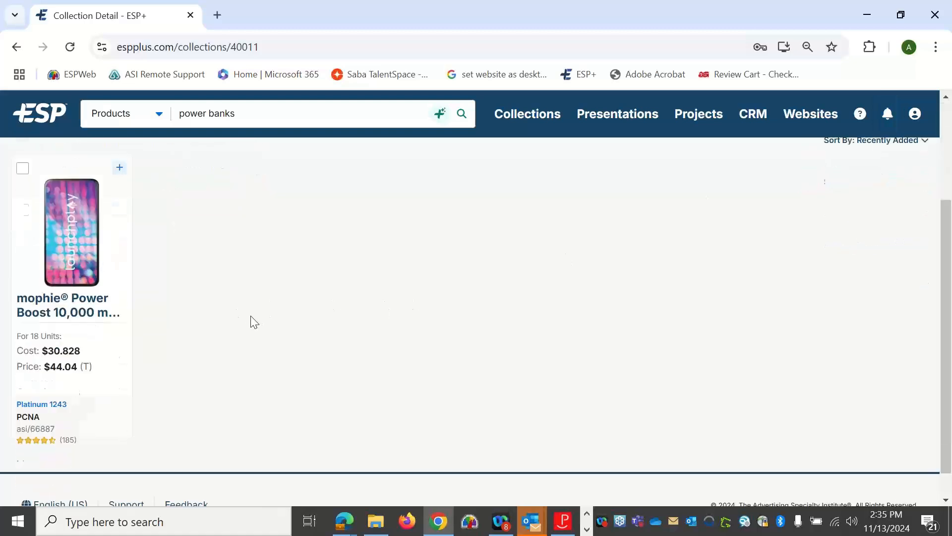
{"action": "scroll", "coordinate": [255, 317], "scroll_direction": "up", "scroll_amount": 2}
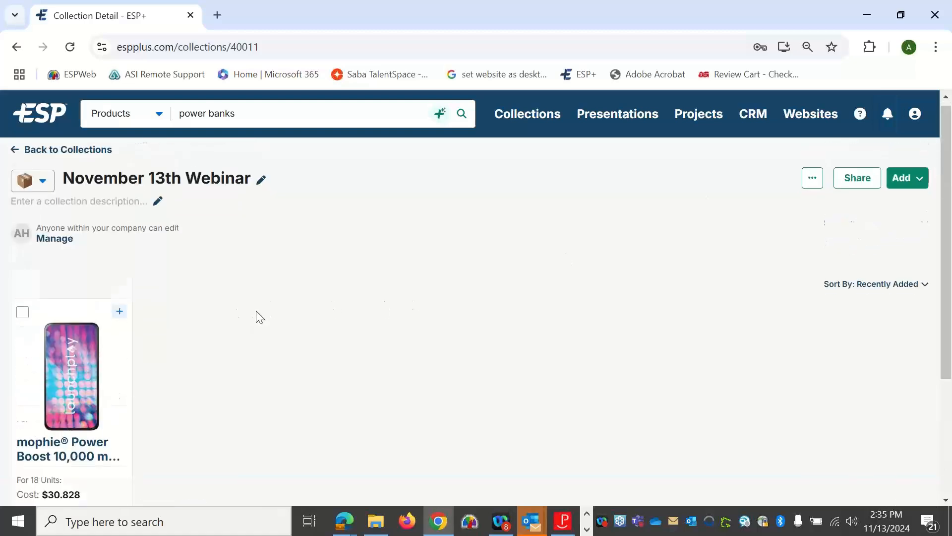
{"action": "left_click", "coordinate": [109, 392]}
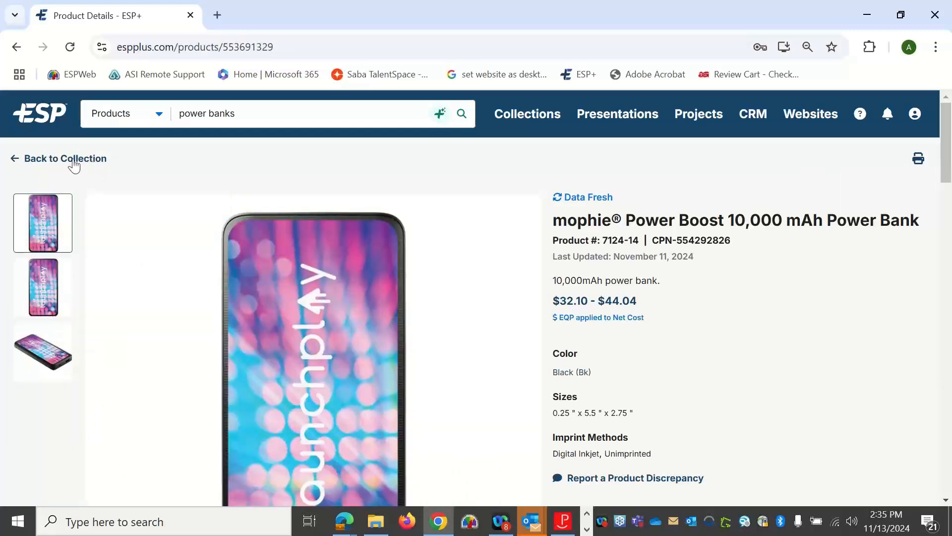
{"action": "left_click", "coordinate": [74, 160]}
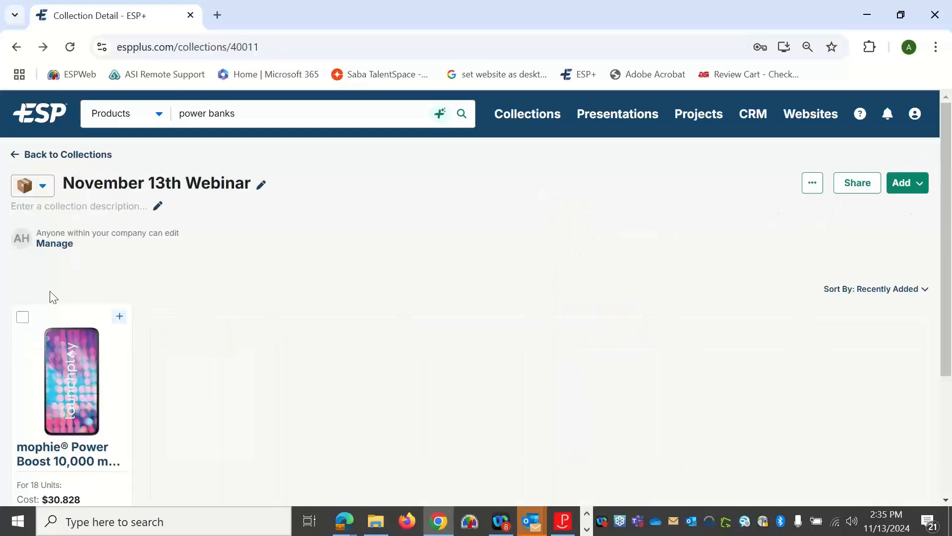
- Select the mophie power bank to view the actions for selected products and clear the selection
{"action": "scroll", "coordinate": [25, 318], "scroll_direction": "down", "scroll_amount": 3}
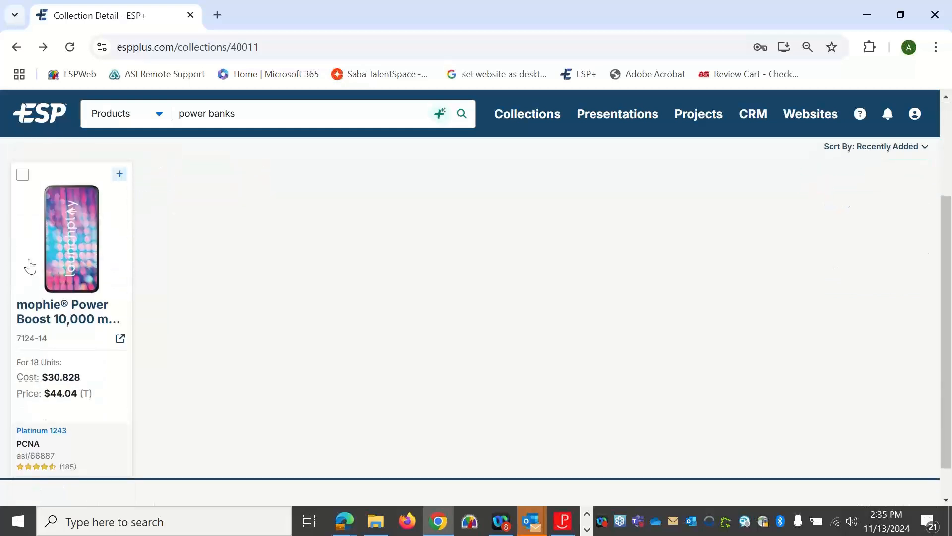
{"action": "scroll", "coordinate": [28, 266], "scroll_direction": "up", "scroll_amount": 1}
{"action": "left_click", "coordinate": [22, 243]}
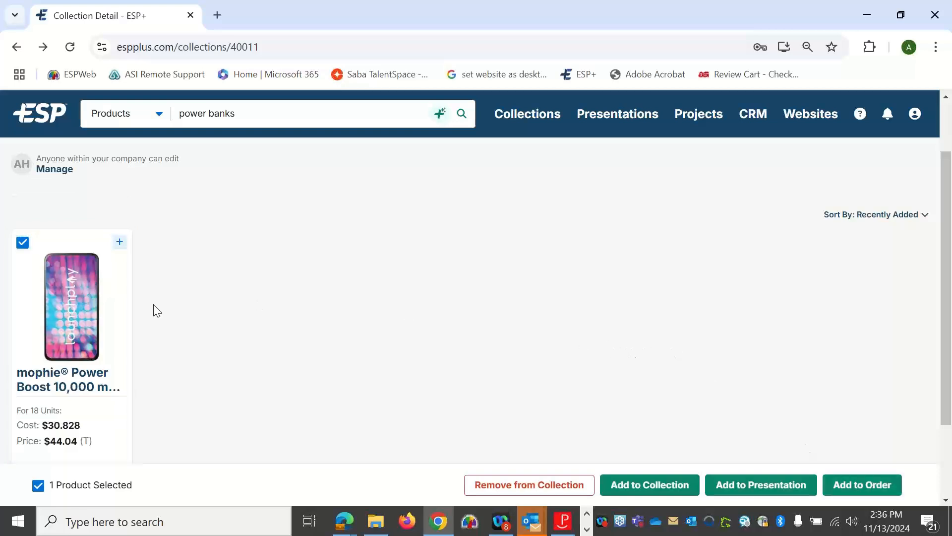
{"action": "left_click", "coordinate": [22, 243]}
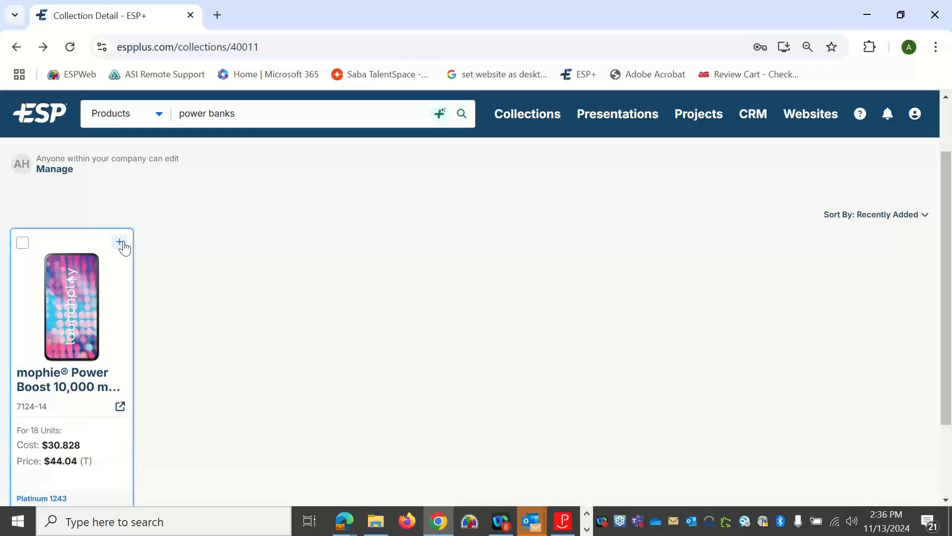
- Compare the mophie power bank's own add and remove options with those for selected products, leaving it unselected
{"action": "left_click", "coordinate": [121, 243]}
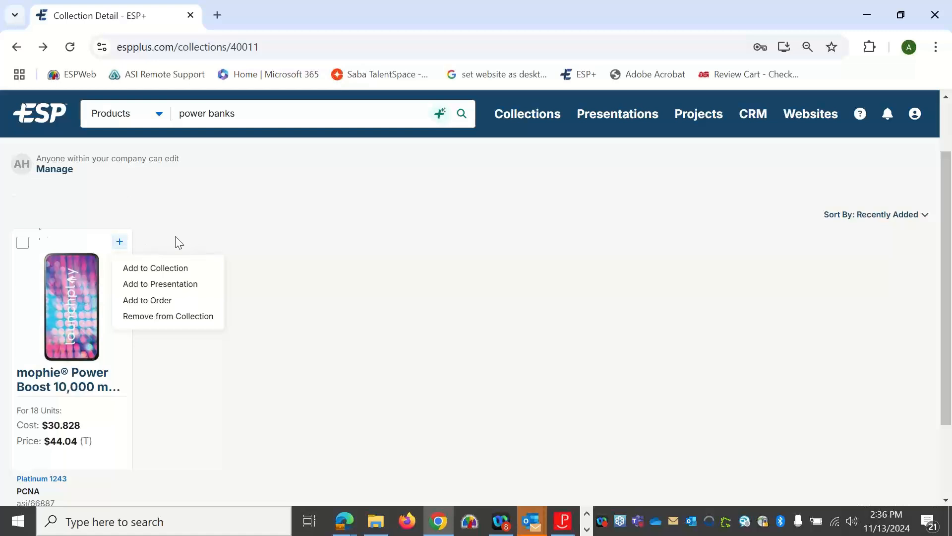
{"action": "left_click", "coordinate": [24, 244]}
{"action": "left_click", "coordinate": [24, 244]}
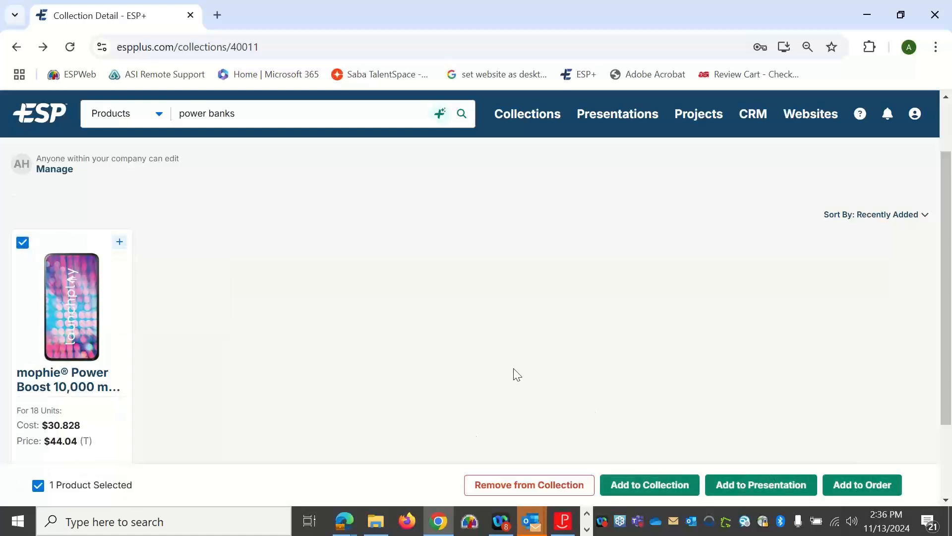
{"action": "left_click", "coordinate": [19, 246]}
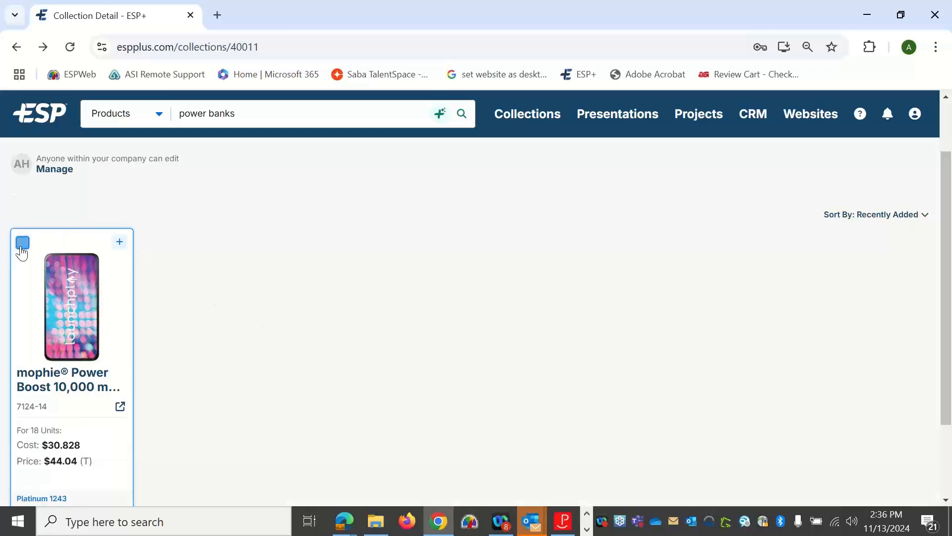
{"action": "left_click", "coordinate": [123, 246]}
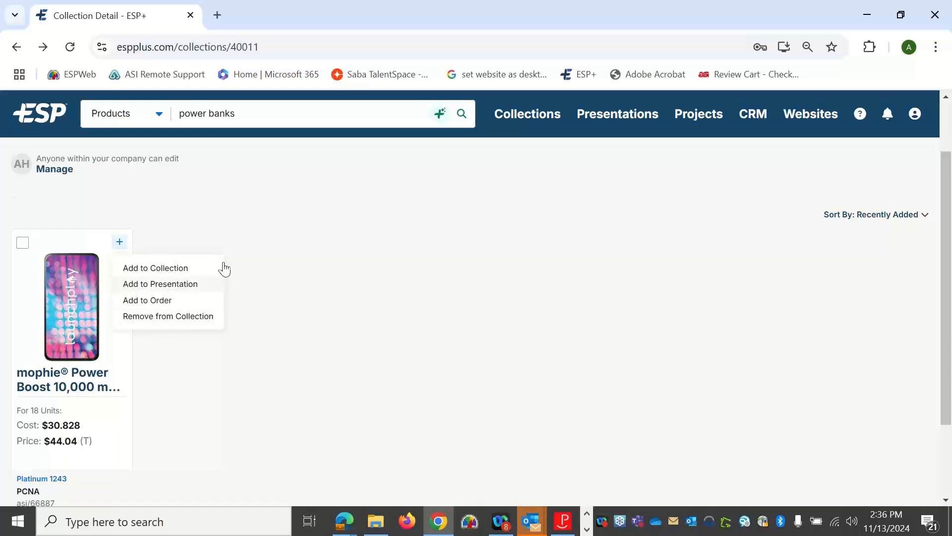
{"action": "left_click", "coordinate": [246, 234]}
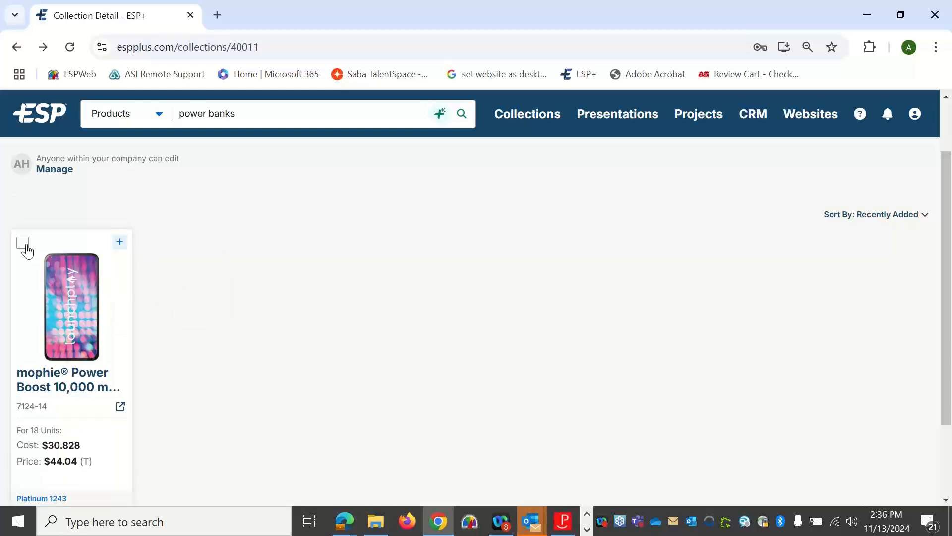
- Check the collection's additional actions and its Share Products form, closing the form without sharing
{"action": "scroll", "coordinate": [679, 283], "scroll_direction": "up", "scroll_amount": 1}
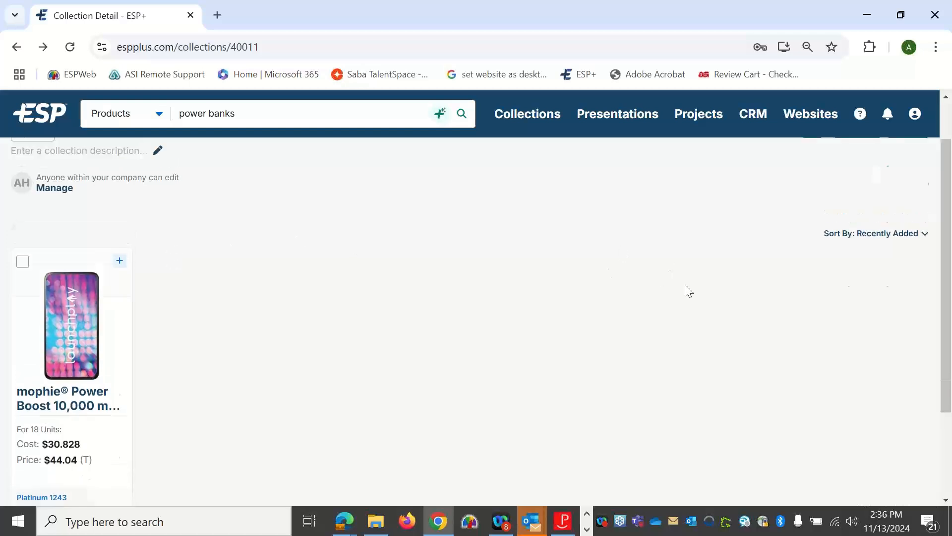
{"action": "scroll", "coordinate": [690, 296], "scroll_direction": "up", "scroll_amount": 1}
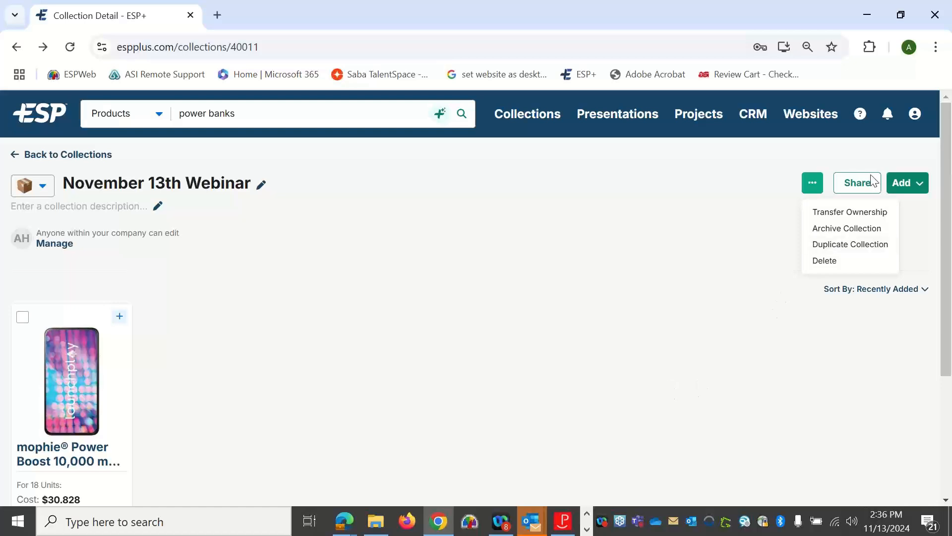
{"action": "left_click", "coordinate": [853, 182]}
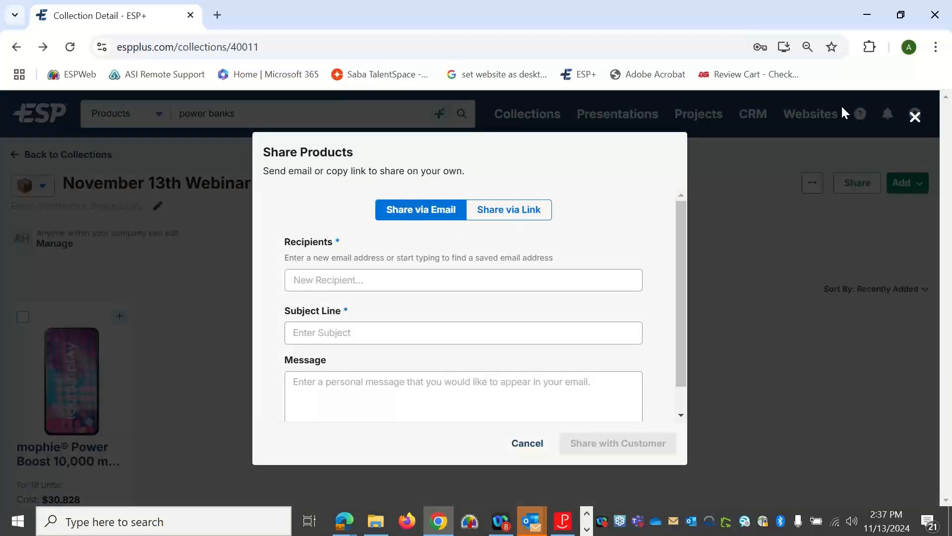
{"action": "left_click", "coordinate": [911, 124]}
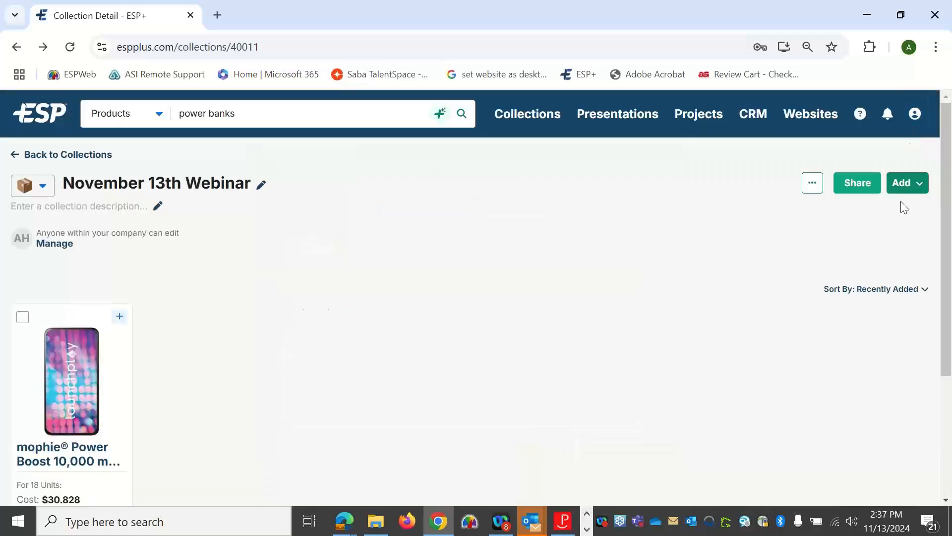
- Check the options for adding the whole collection to a presentation or order, and look over the collection page
{"action": "left_click", "coordinate": [906, 191]}
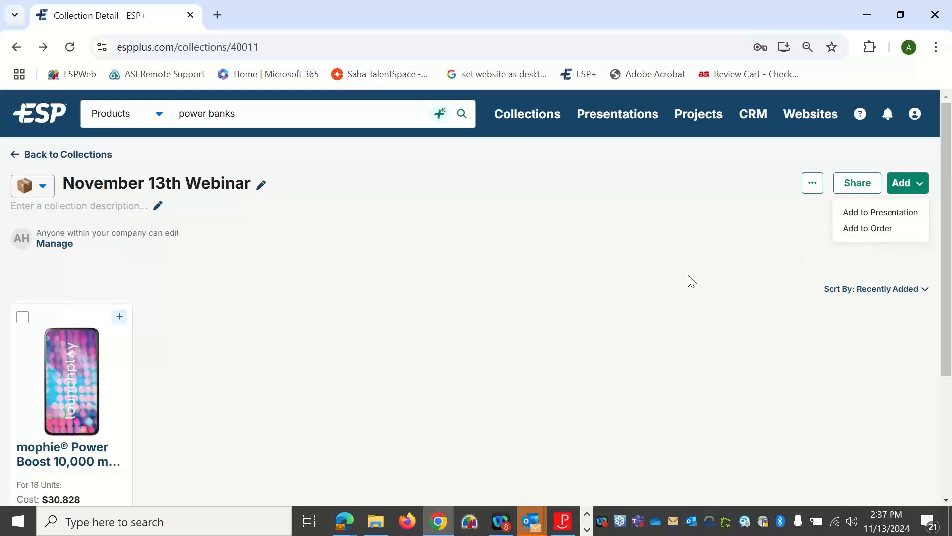
{"action": "left_click", "coordinate": [617, 237]}
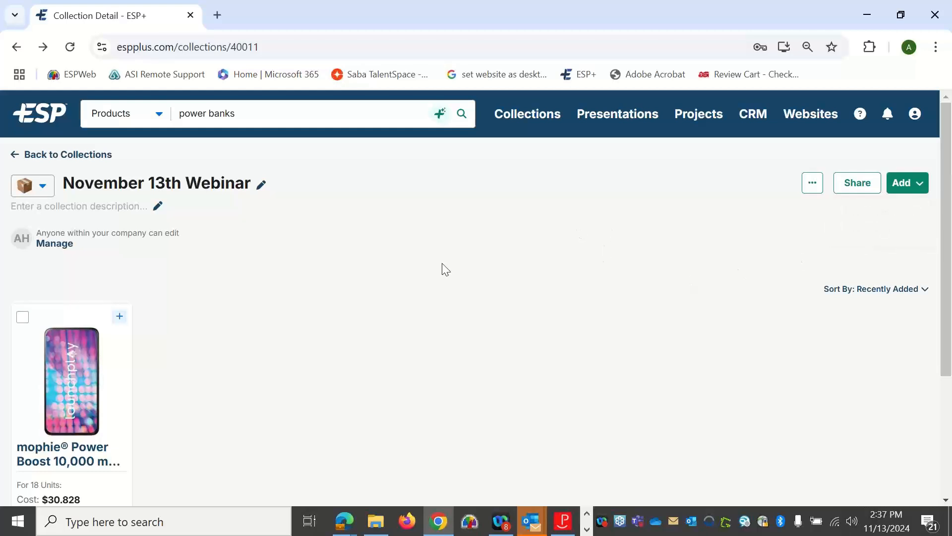
{"action": "scroll", "coordinate": [369, 345], "scroll_direction": "down", "scroll_amount": 3}
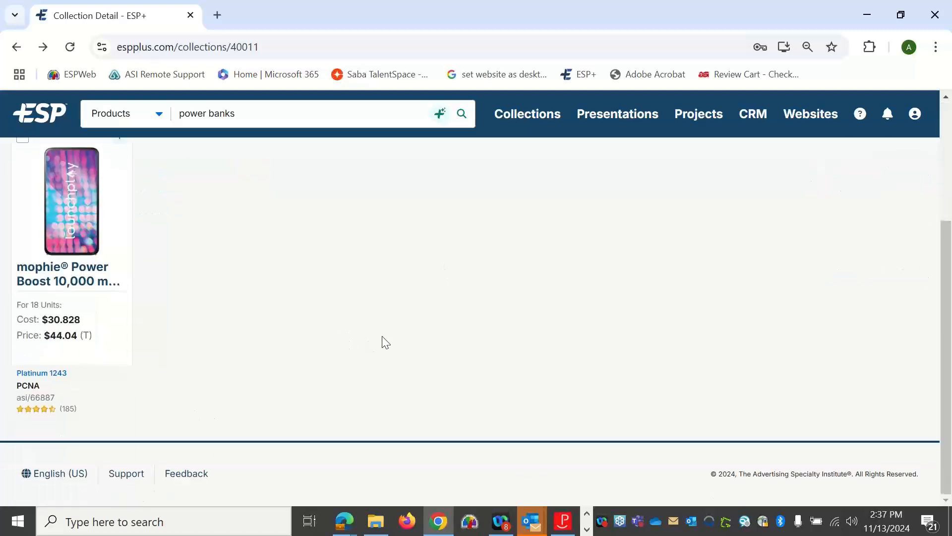
{"action": "scroll", "coordinate": [386, 342], "scroll_direction": "up", "scroll_amount": 4}
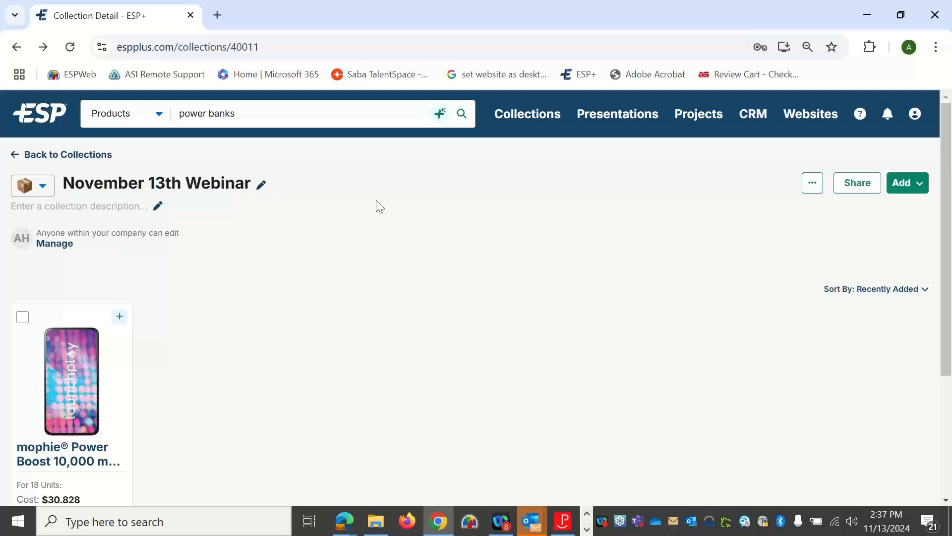
- Search products for power banks and filter the results to the supplier PCNA (asi/66887)
{"action": "left_click", "coordinate": [460, 117]}
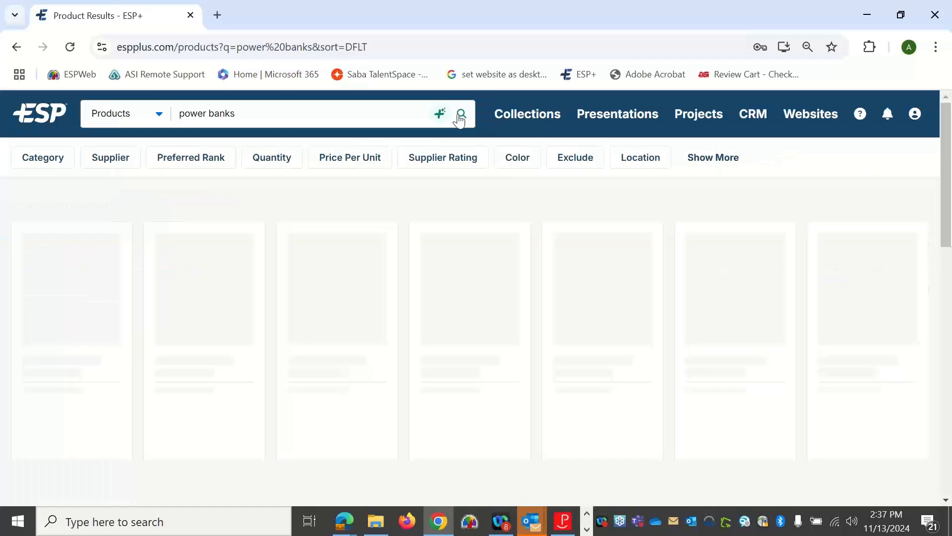
{"action": "left_click", "coordinate": [126, 158]}
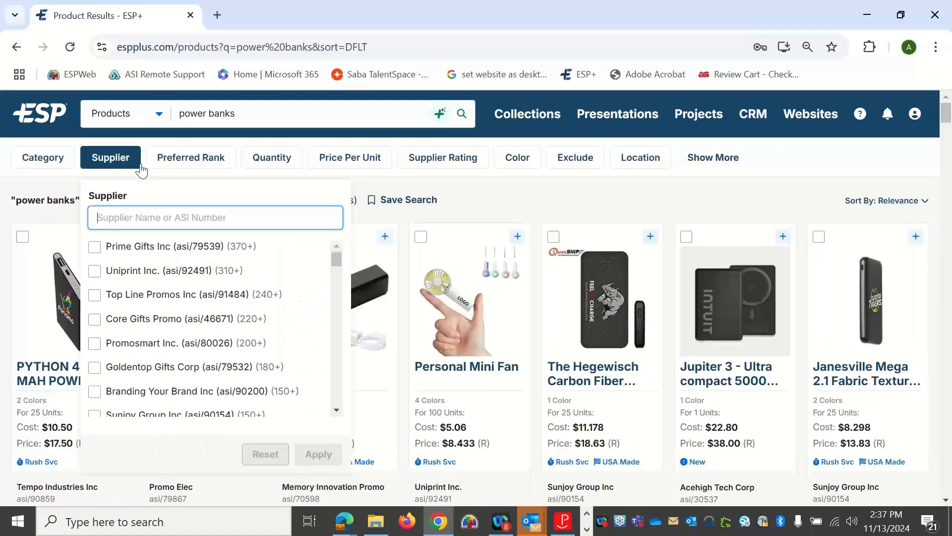
{"action": "type", "text": "pcna"}
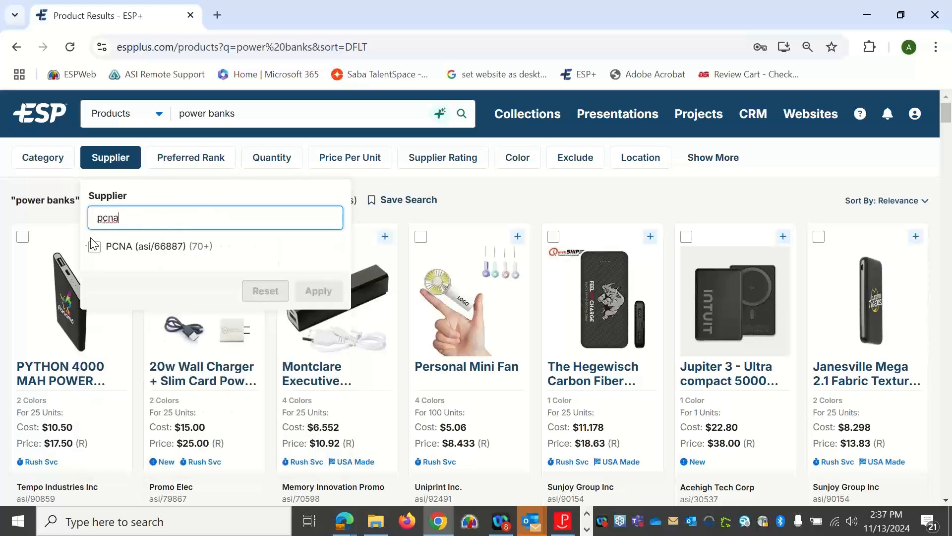
{"action": "left_click", "coordinate": [94, 247]}
{"action": "left_click", "coordinate": [310, 291]}
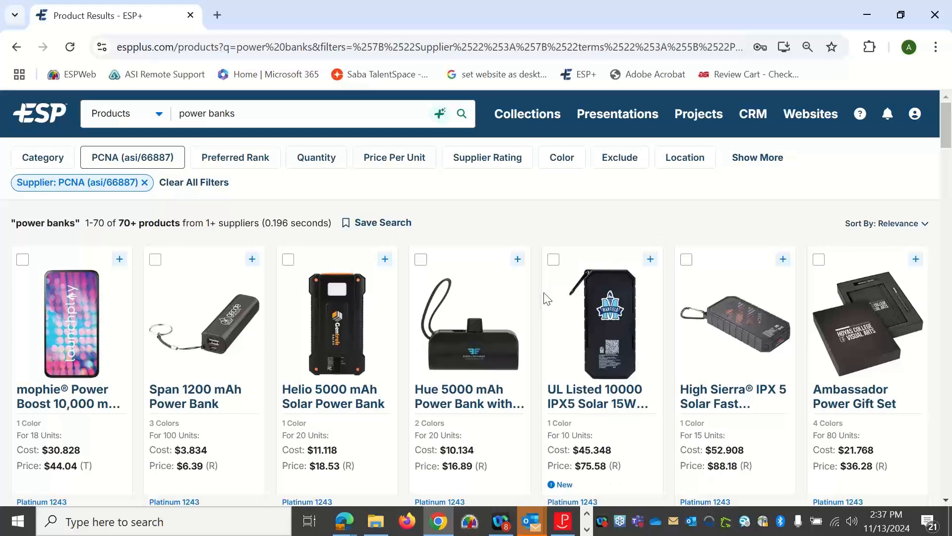
- Open the Helio 5000 mAh Solar Power Bank from the results and examine its pricing, related products and add options
{"action": "scroll", "coordinate": [541, 301], "scroll_direction": "down", "scroll_amount": 2}
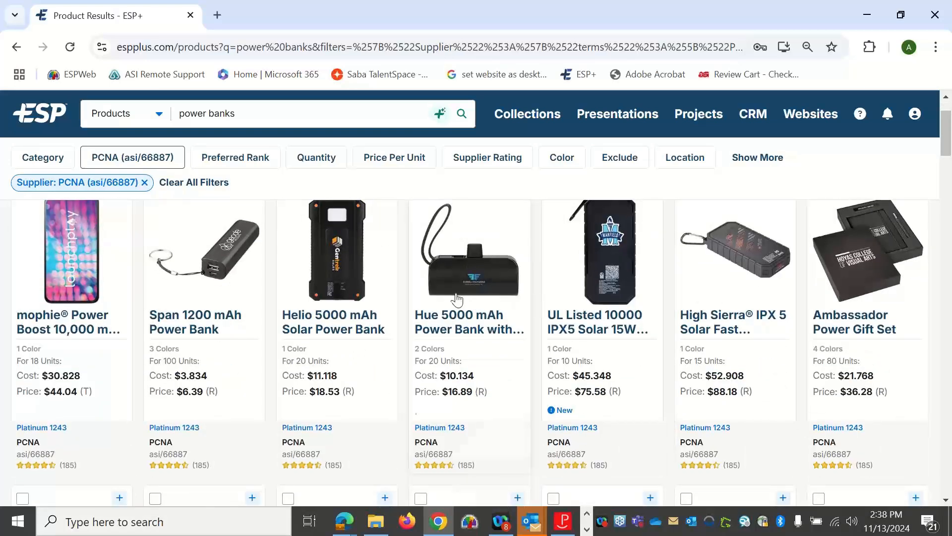
{"action": "scroll", "coordinate": [347, 271], "scroll_direction": "up", "scroll_amount": 2}
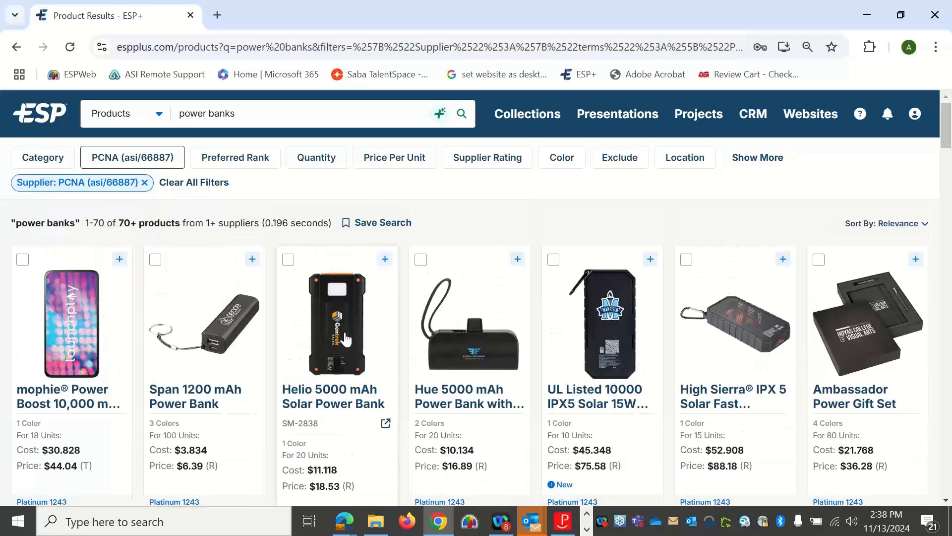
{"action": "left_click", "coordinate": [345, 339]}
{"action": "scroll", "coordinate": [394, 349], "scroll_direction": "down", "scroll_amount": 5}
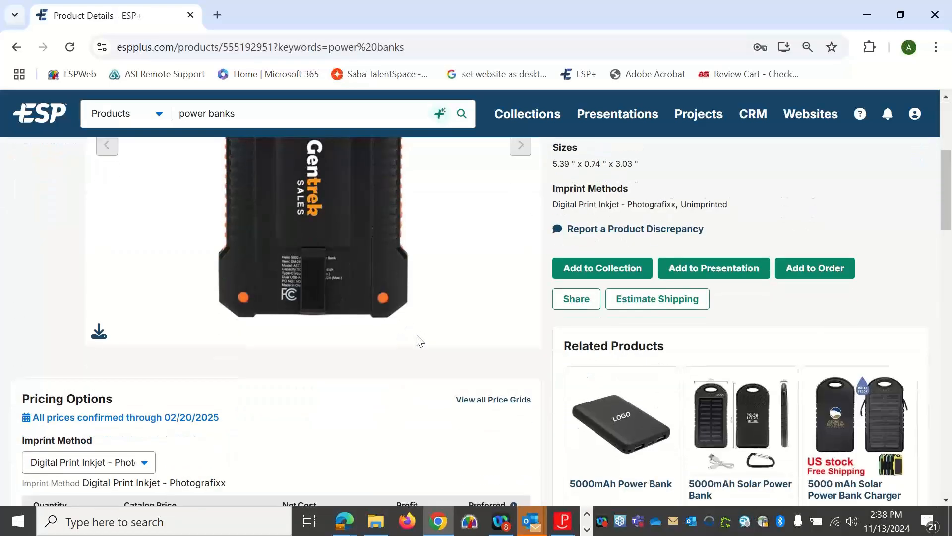
{"action": "scroll", "coordinate": [340, 336], "scroll_direction": "down", "scroll_amount": 7}
{"action": "scroll", "coordinate": [231, 292], "scroll_direction": "up", "scroll_amount": 2}
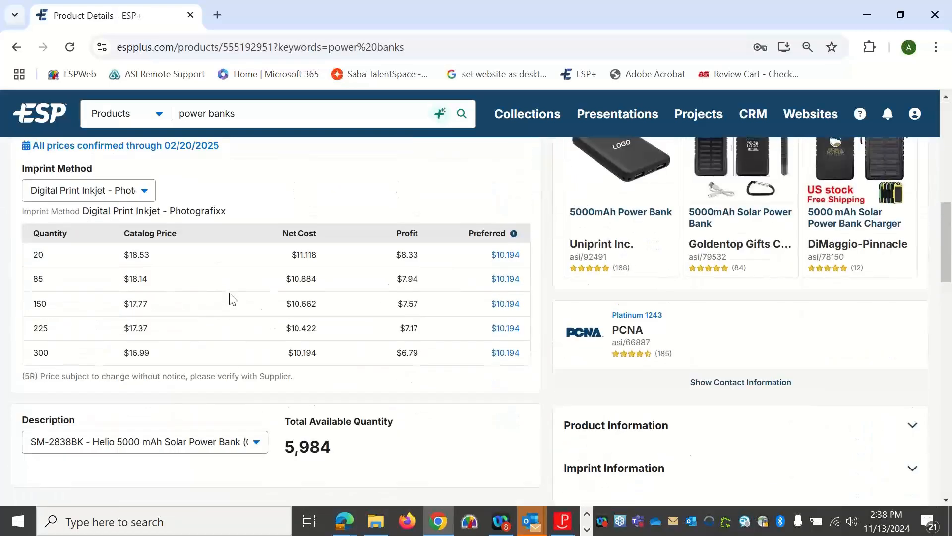
{"action": "scroll", "coordinate": [661, 331], "scroll_direction": "down", "scroll_amount": 8}
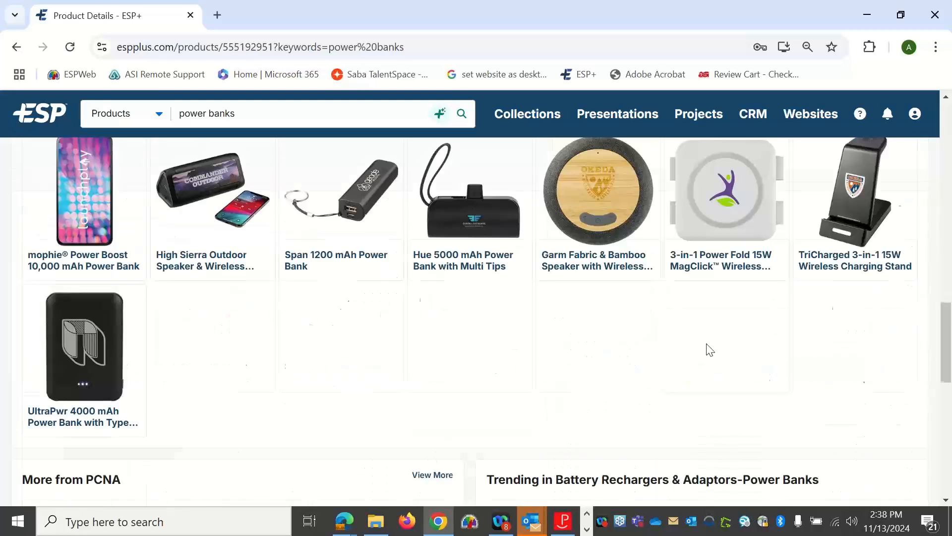
{"action": "scroll", "coordinate": [711, 350], "scroll_direction": "up", "scroll_amount": 10}
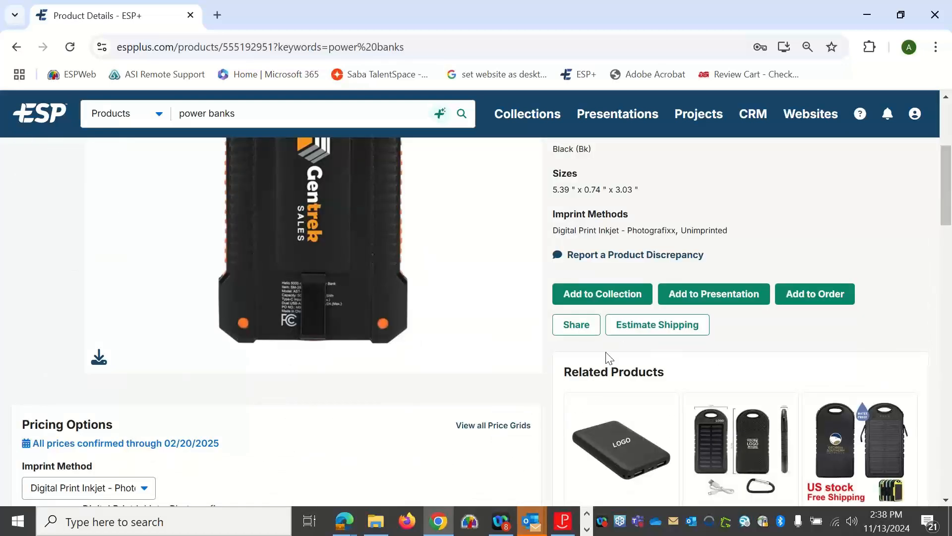
{"action": "scroll", "coordinate": [609, 358], "scroll_direction": "up", "scroll_amount": 2}
{"action": "scroll", "coordinate": [606, 362], "scroll_direction": "up", "scroll_amount": 2}
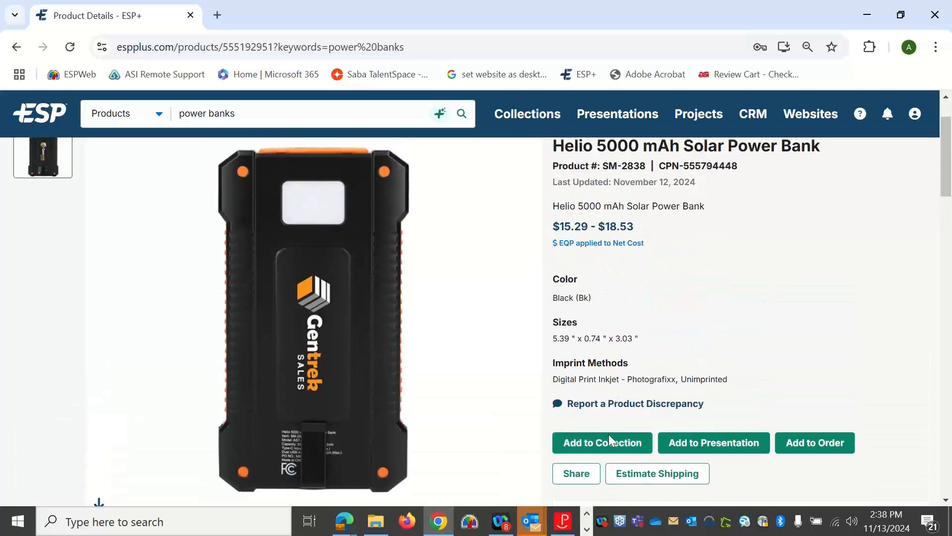
- Add the Helio 5000 mAh Solar Power Bank to the November 13th Webinar collection and open that collection
{"action": "left_click", "coordinate": [609, 433]}
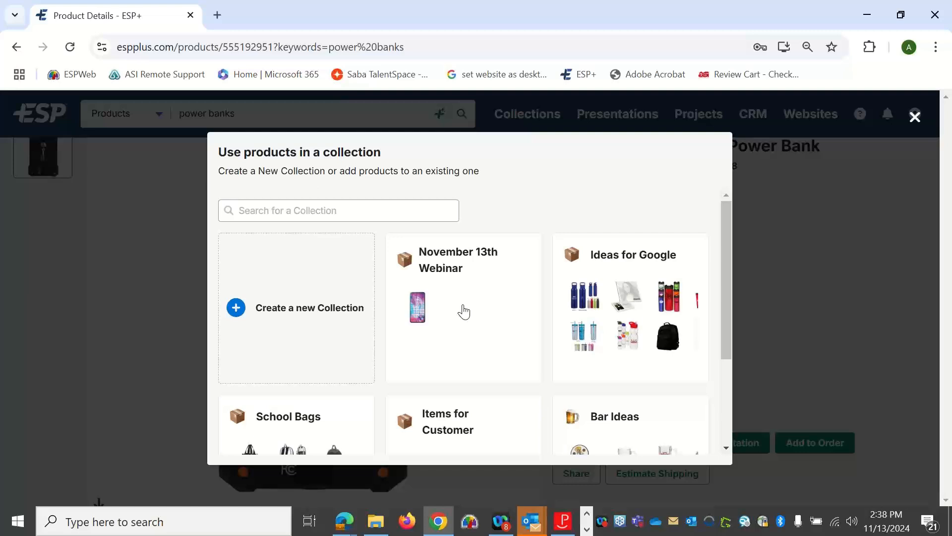
{"action": "left_click", "coordinate": [497, 314]}
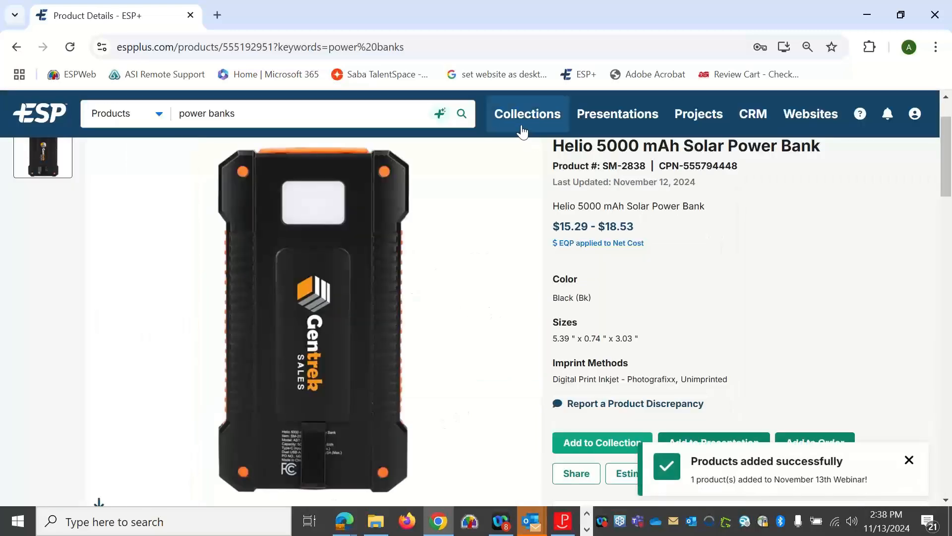
{"action": "left_click", "coordinate": [522, 128]}
{"action": "left_click", "coordinate": [568, 204]}
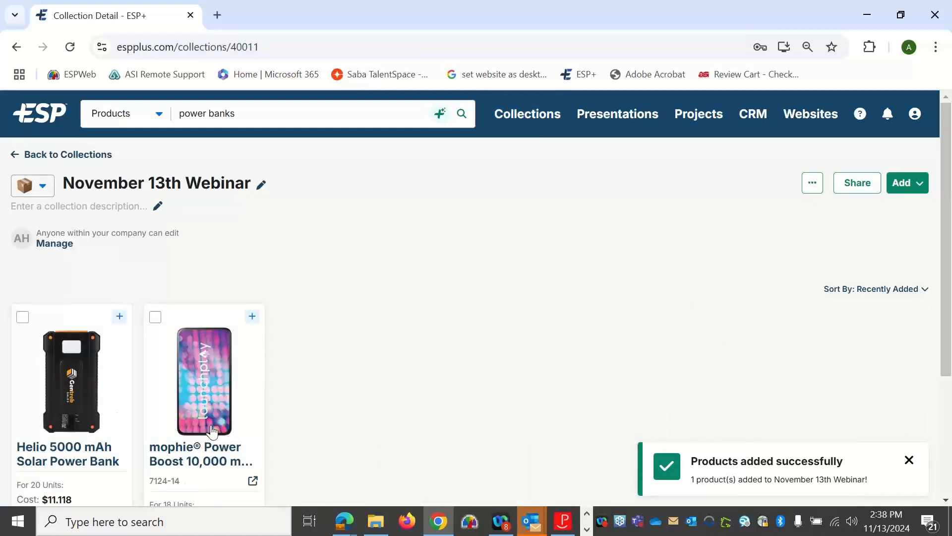
- Return to the power bank results and select the mophie Snap+5000, Slim Ion 2,500, Tilt High Density 5000 and Axial 4000 mAh products
{"action": "left_click", "coordinate": [16, 47]}
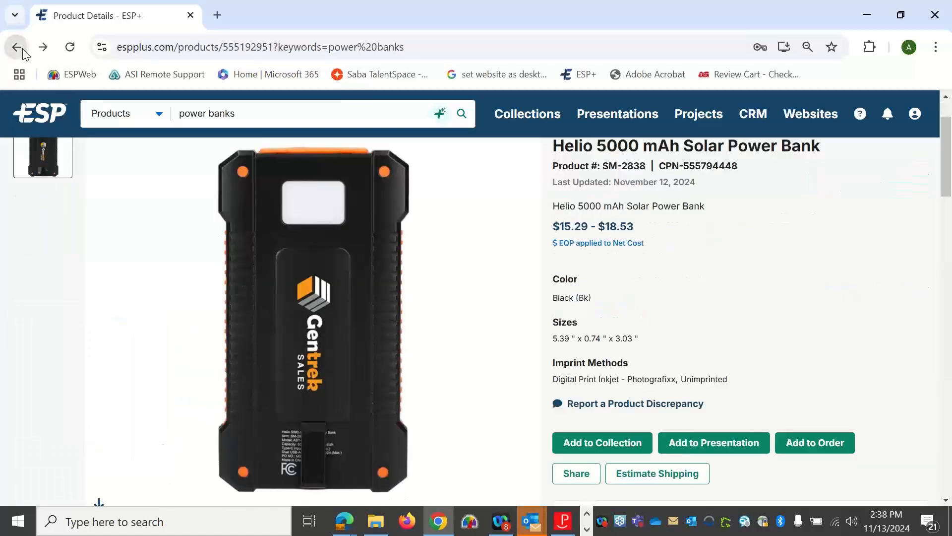
{"action": "left_click", "coordinate": [23, 49]}
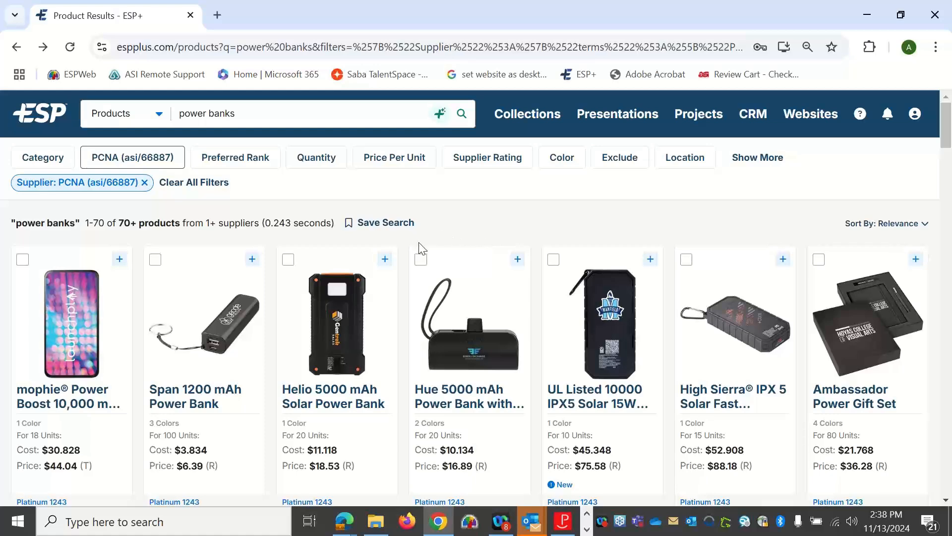
{"action": "scroll", "coordinate": [449, 271], "scroll_direction": "down", "scroll_amount": 4}
{"action": "scroll", "coordinate": [450, 269], "scroll_direction": "down", "scroll_amount": 1}
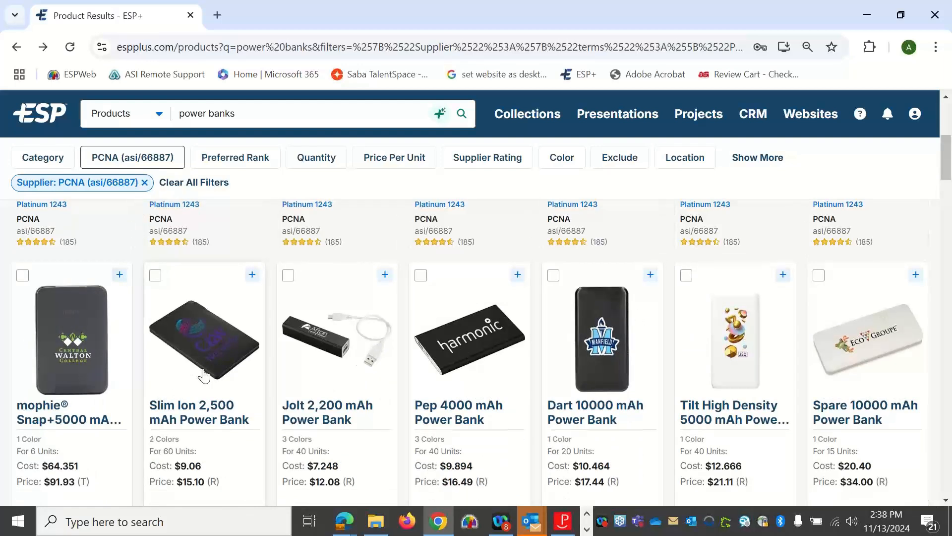
{"action": "left_click", "coordinate": [22, 275]}
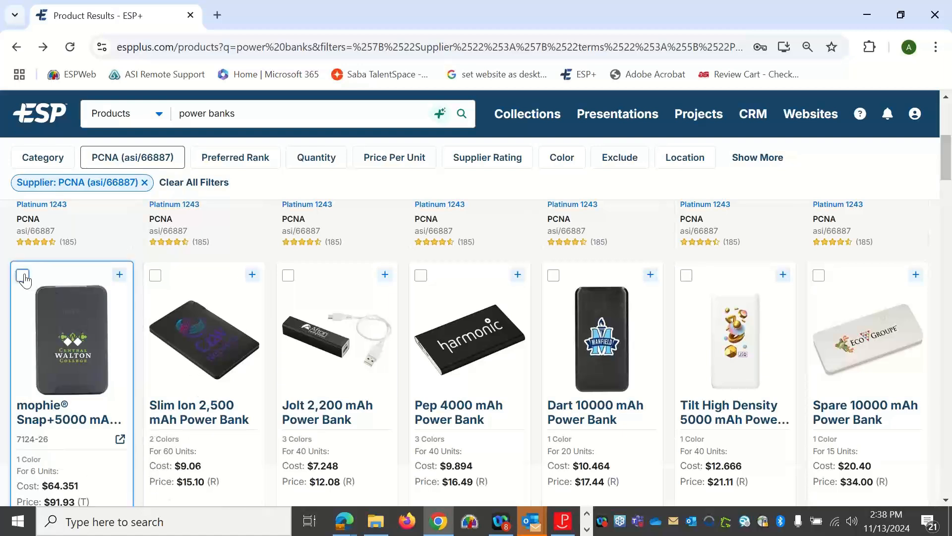
{"action": "left_click", "coordinate": [156, 279]}
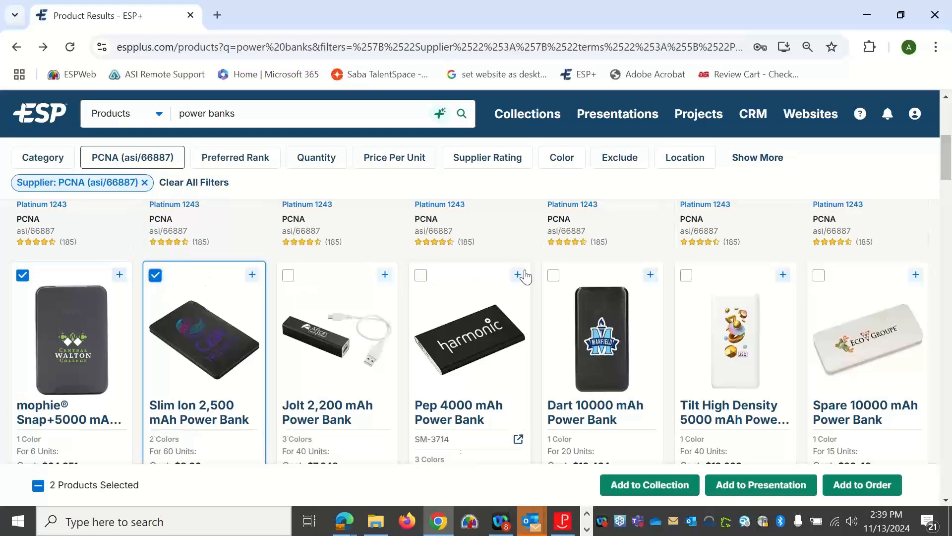
{"action": "left_click", "coordinate": [553, 277]}
{"action": "left_click", "coordinate": [553, 276]}
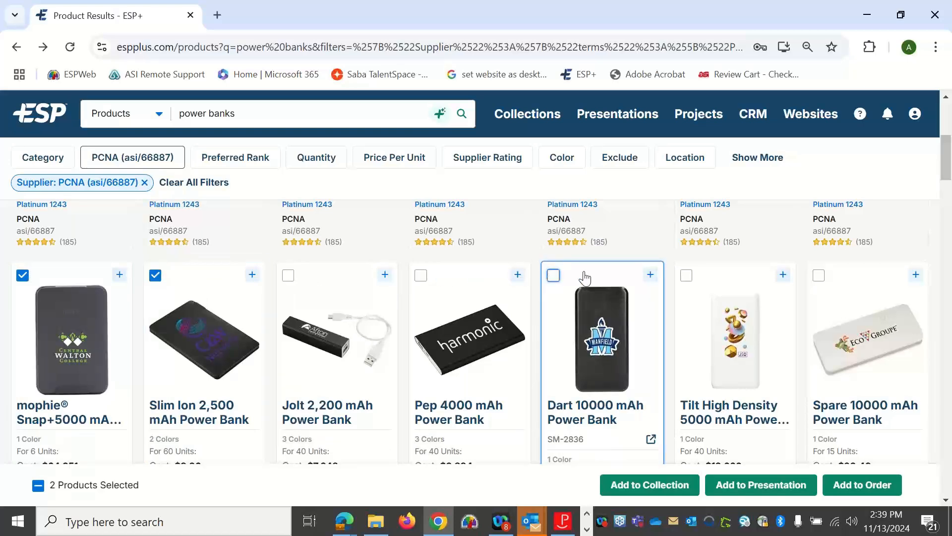
{"action": "left_click", "coordinate": [687, 276]}
{"action": "scroll", "coordinate": [846, 310], "scroll_direction": "down", "scroll_amount": 5}
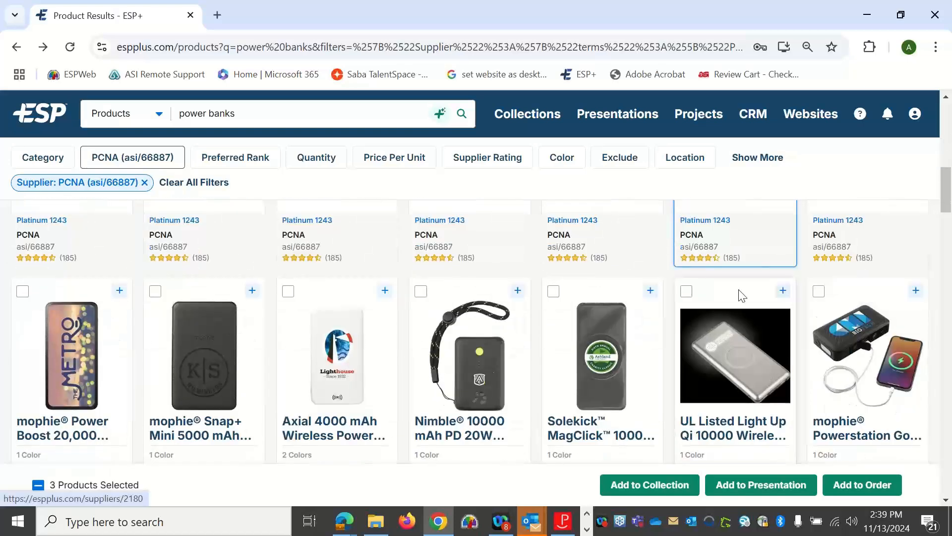
{"action": "left_click", "coordinate": [289, 292]}
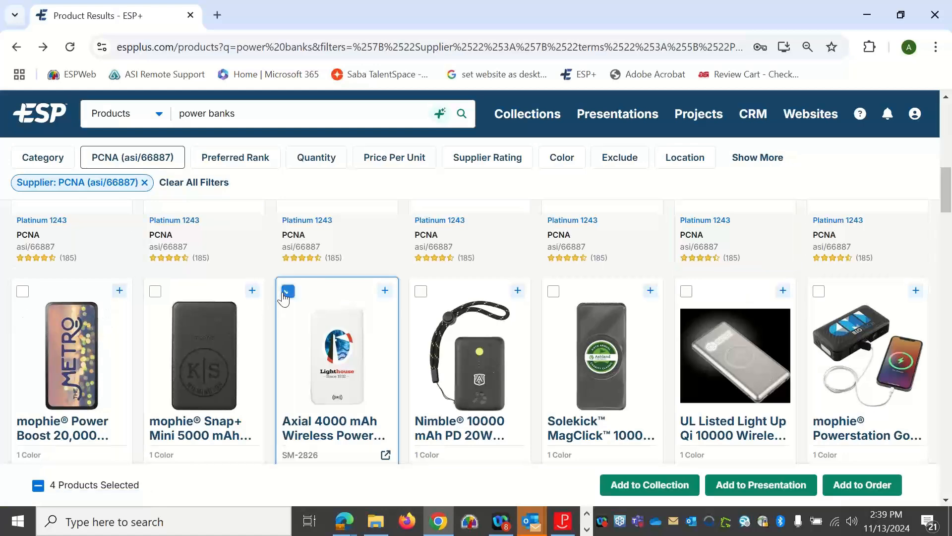
{"action": "scroll", "coordinate": [412, 305], "scroll_direction": "up", "scroll_amount": 5}
{"action": "scroll", "coordinate": [219, 244], "scroll_direction": "up", "scroll_amount": 2}
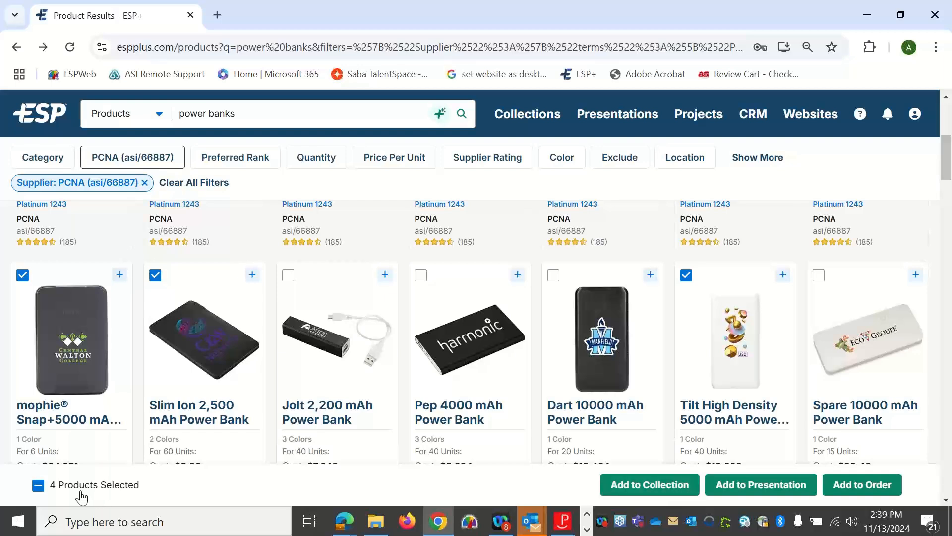
- Add the selected power banks to the November 13th Webinar collection and open the collection to review its products
{"action": "left_click", "coordinate": [652, 496]}
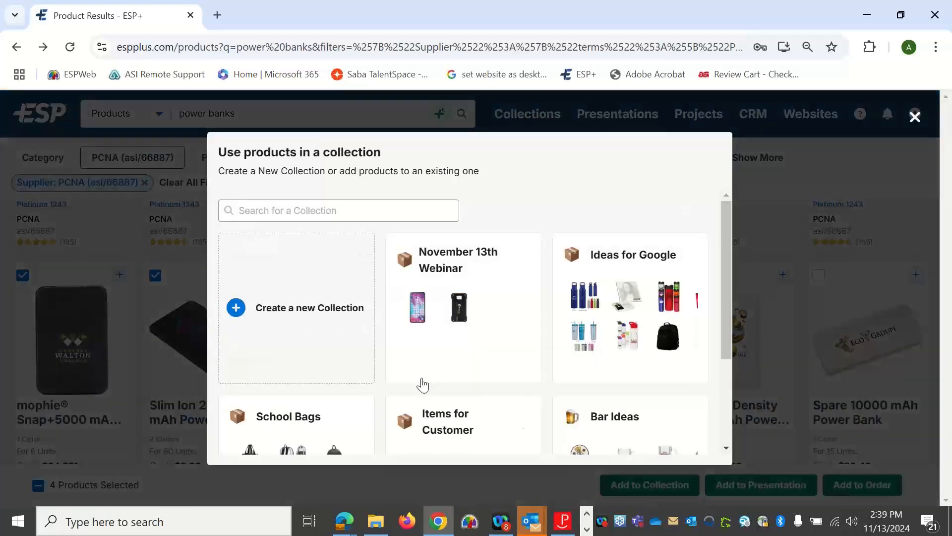
{"action": "left_click", "coordinate": [440, 352]}
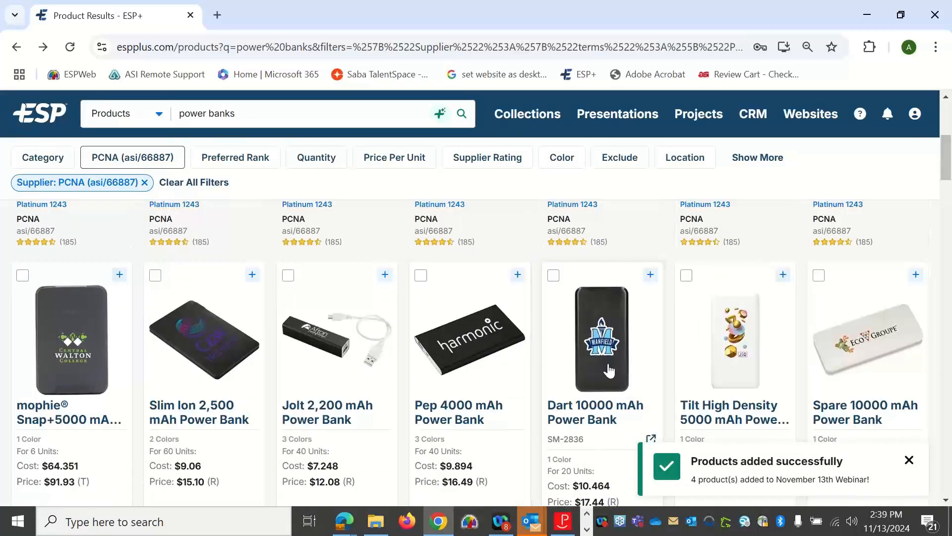
{"action": "mouse_move", "coordinate": [535, 130]}
{"action": "left_click", "coordinate": [567, 204]}
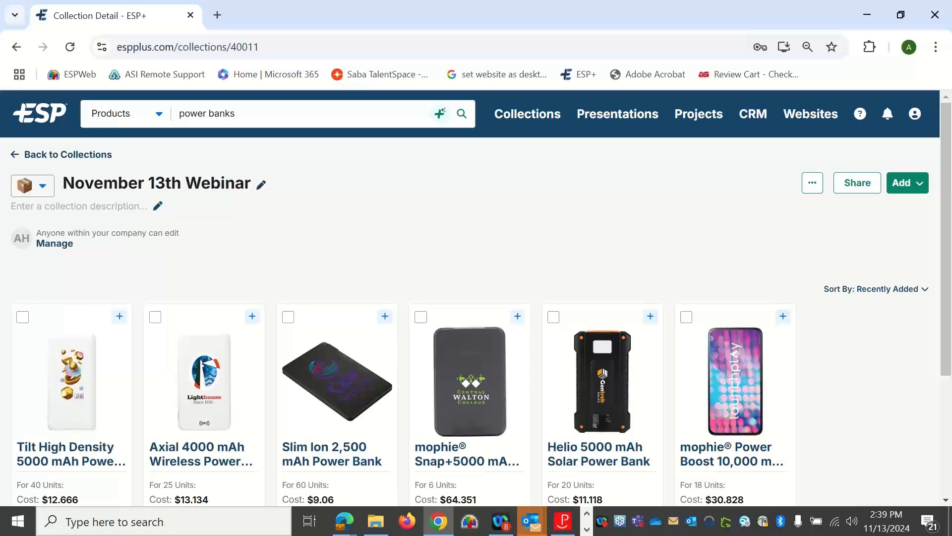
{"action": "scroll", "coordinate": [405, 208], "scroll_direction": "down", "scroll_amount": 2}
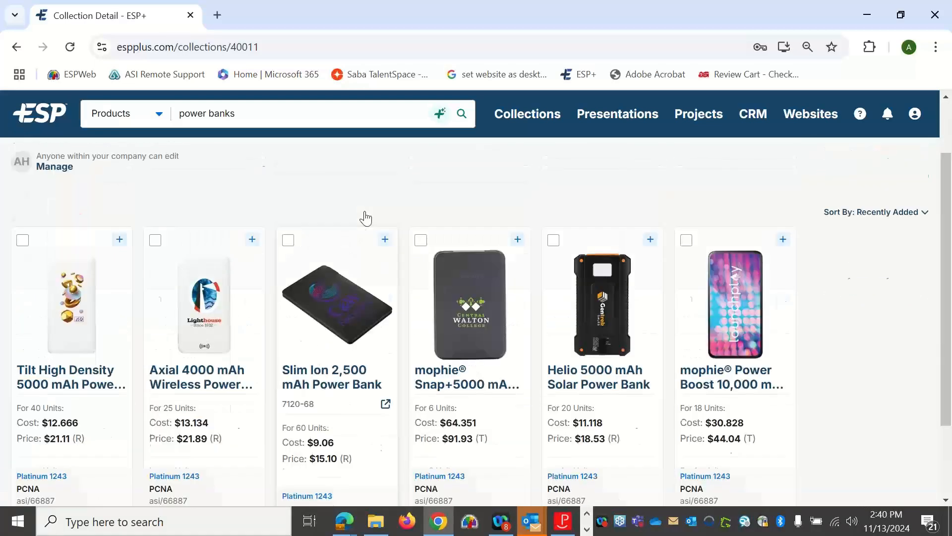
{"action": "scroll", "coordinate": [366, 218], "scroll_direction": "up", "scroll_amount": 2}
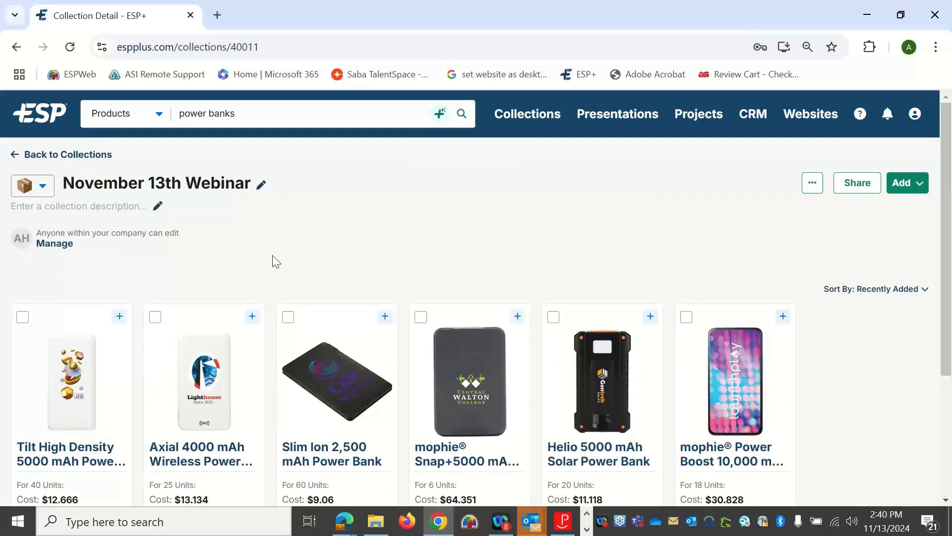
- Remove the Slim Ion 2,500 mAh Power Bank from the collection and dismiss the notification
{"action": "left_click", "coordinate": [288, 318]}
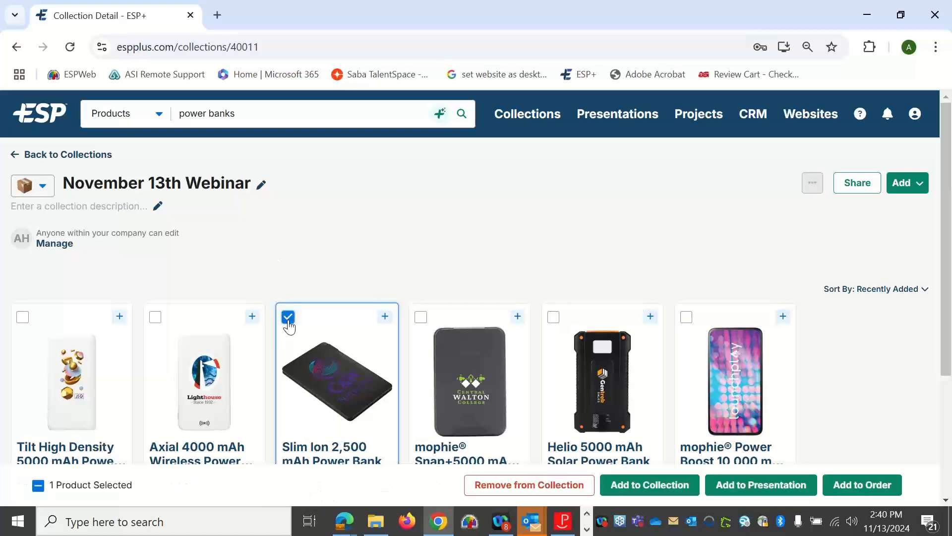
{"action": "left_click", "coordinate": [506, 489]}
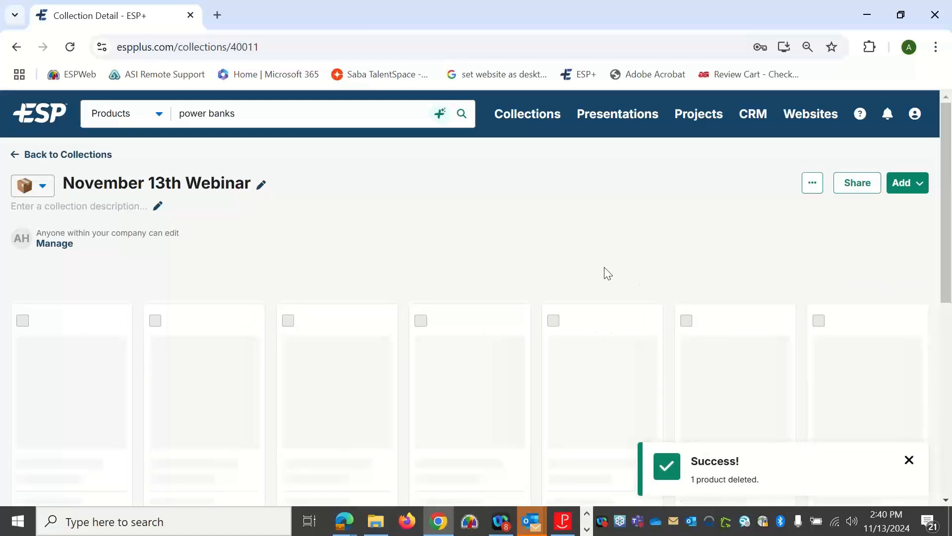
{"action": "scroll", "coordinate": [867, 362], "scroll_direction": "down", "scroll_amount": 2}
{"action": "scroll", "coordinate": [850, 356], "scroll_direction": "up", "scroll_amount": 2}
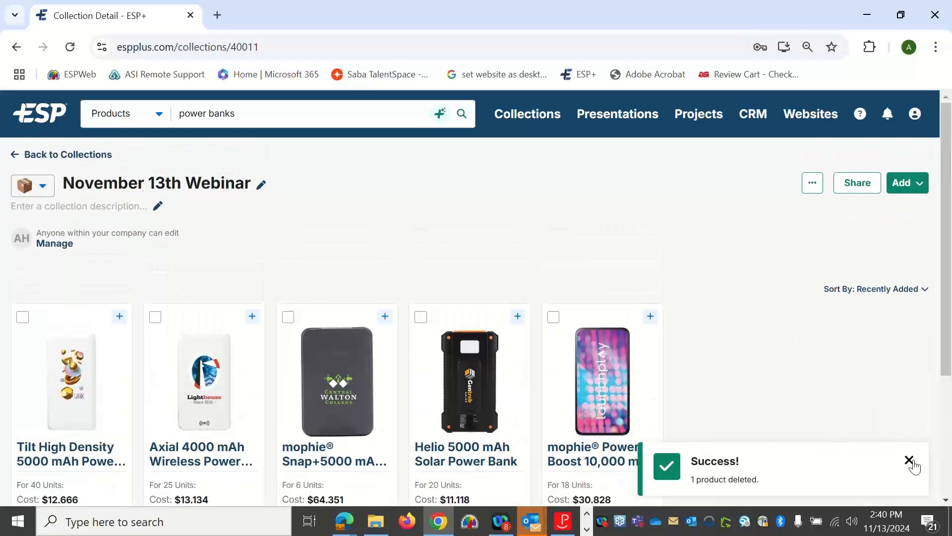
{"action": "left_click", "coordinate": [910, 460]}
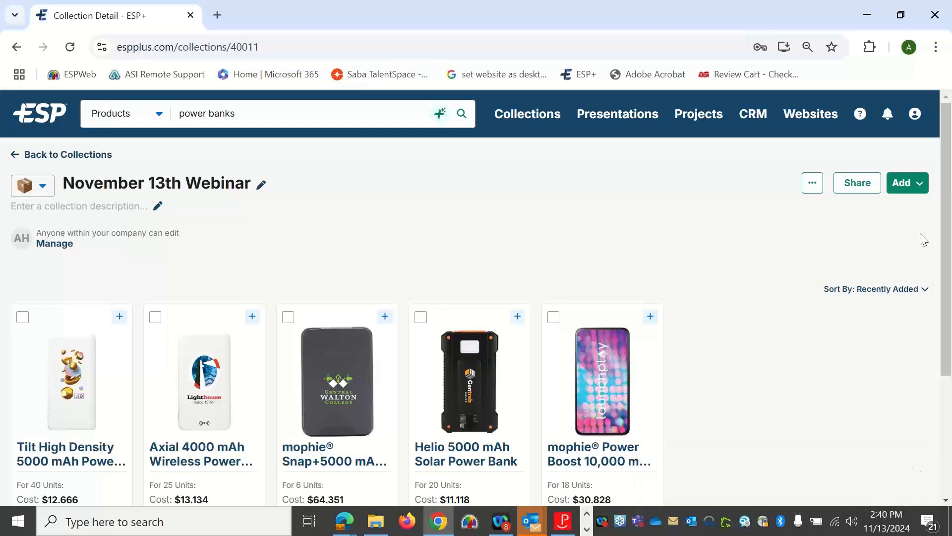
- Check the November 13th Webinar collection's additional actions without choosing one, and return to the list of all collections
{"action": "left_click", "coordinate": [813, 186]}
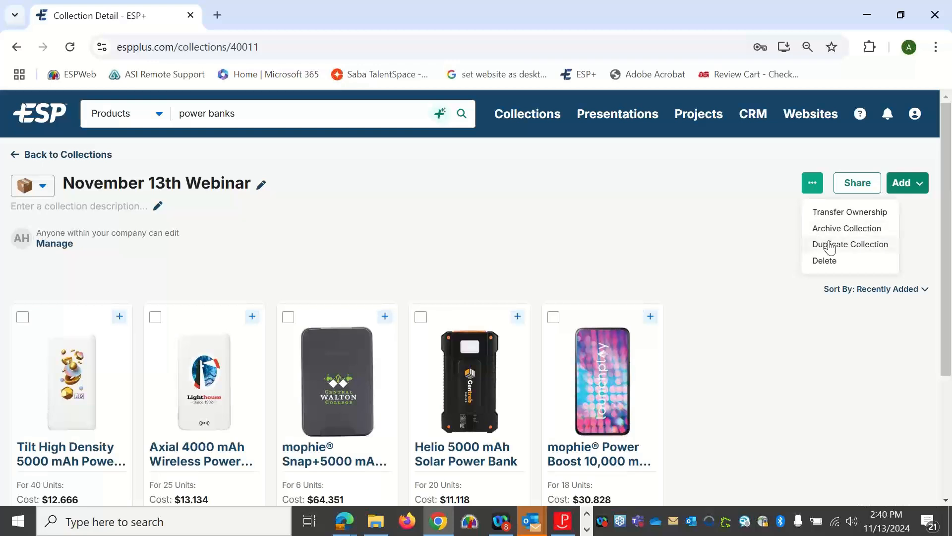
{"action": "left_click", "coordinate": [677, 217]}
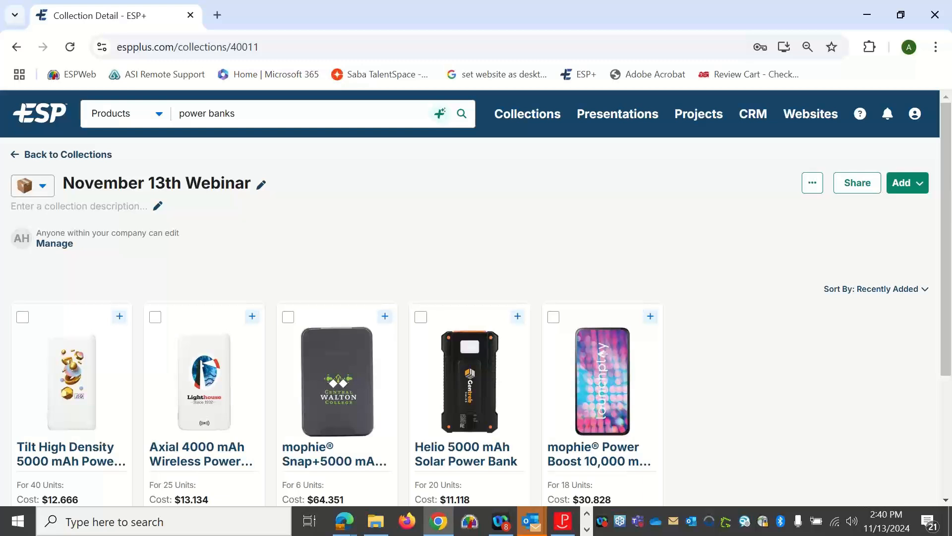
{"action": "left_click", "coordinate": [81, 156]}
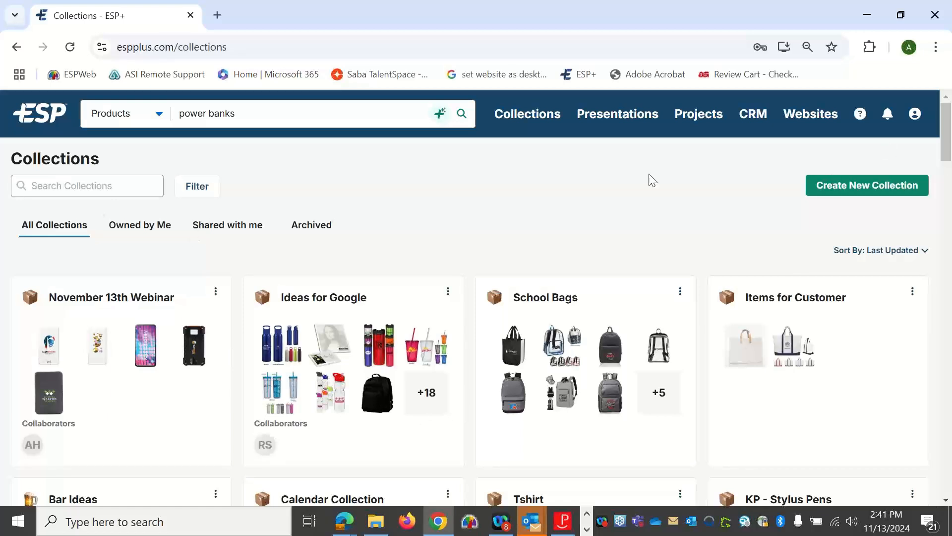
- Try sorting the collections list by Oldest, and switch the sort order to Newest
{"action": "left_click", "coordinate": [918, 251]}
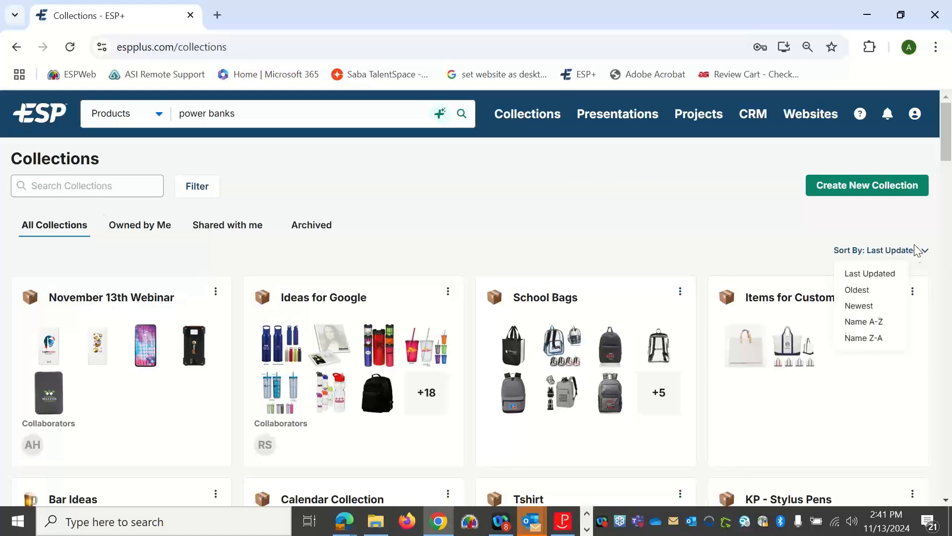
{"action": "left_click", "coordinate": [857, 290]}
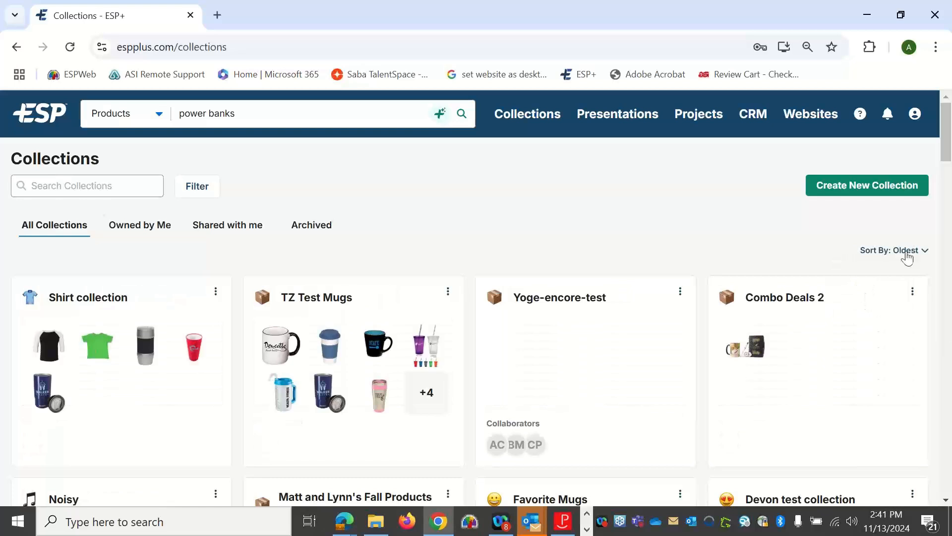
{"action": "left_click", "coordinate": [909, 251]}
{"action": "left_click", "coordinate": [887, 306]}
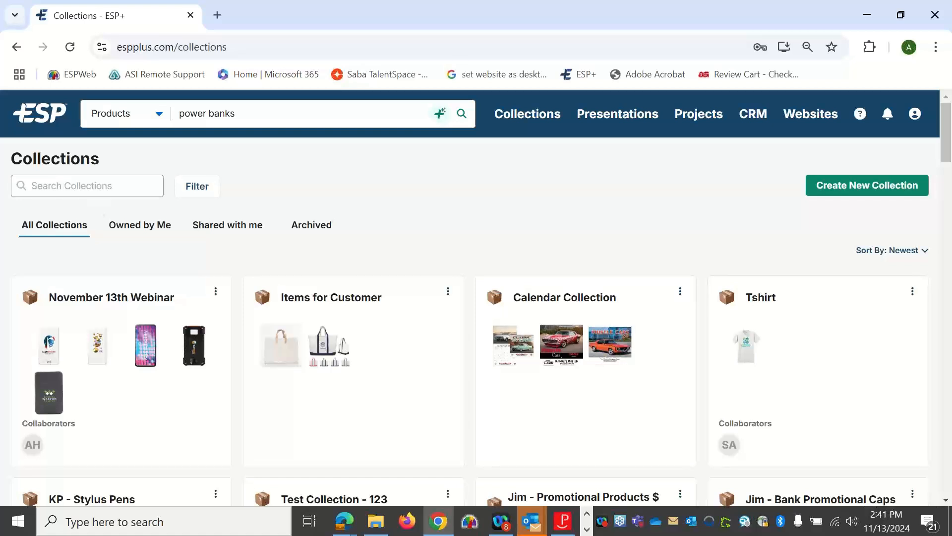
- Open the November 13th Webinar collection and select its Tilt High Density 5000, Axial 4000 and mophie Snap+5000 mAh power banks
{"action": "left_click", "coordinate": [185, 415]}
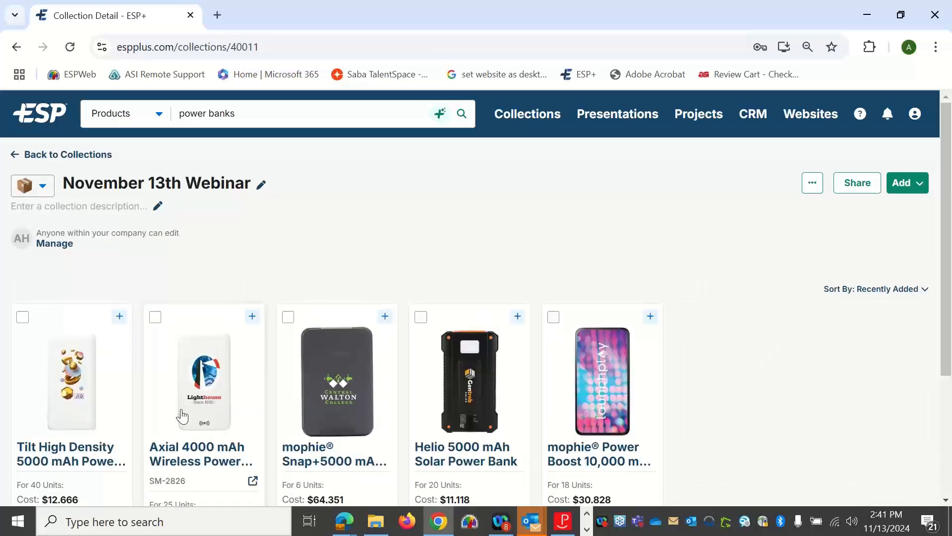
{"action": "scroll", "coordinate": [366, 195], "scroll_direction": "down", "scroll_amount": 1}
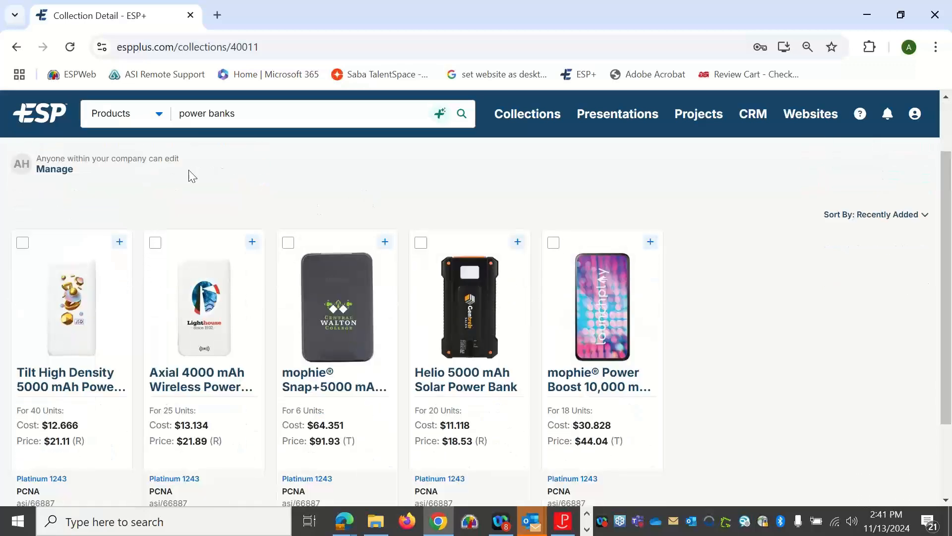
{"action": "left_click", "coordinate": [22, 243]}
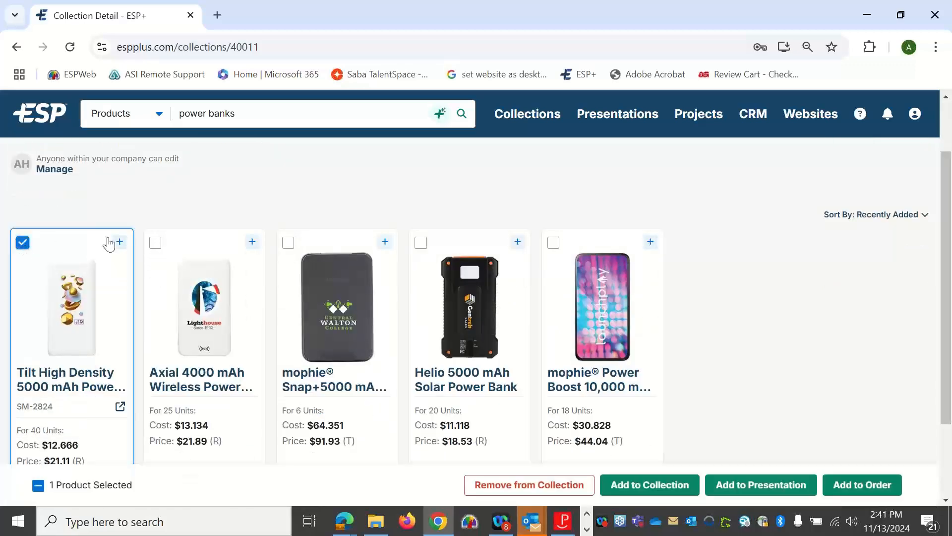
{"action": "left_click", "coordinate": [156, 242]}
{"action": "left_click", "coordinate": [287, 243]}
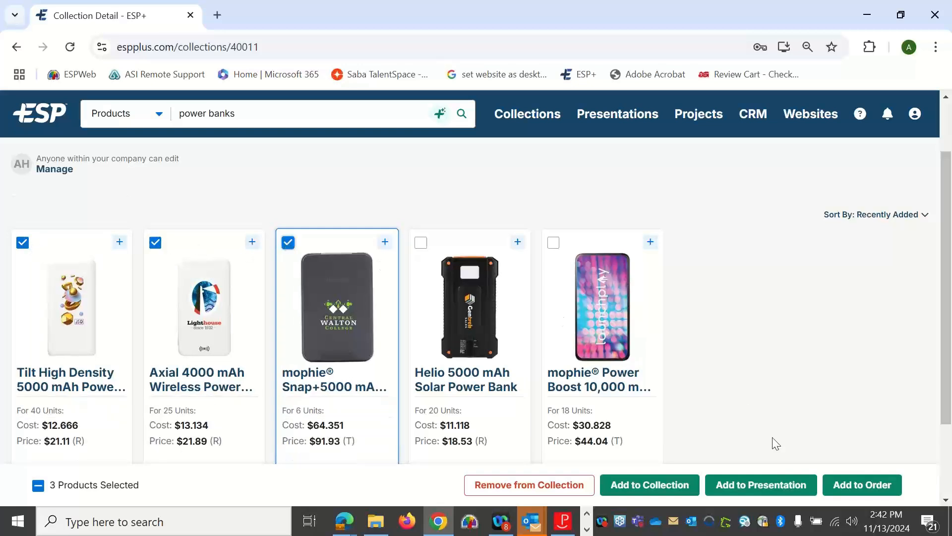
- Add the three selected power banks to a presentation by starting a new one
{"action": "left_click", "coordinate": [753, 487]}
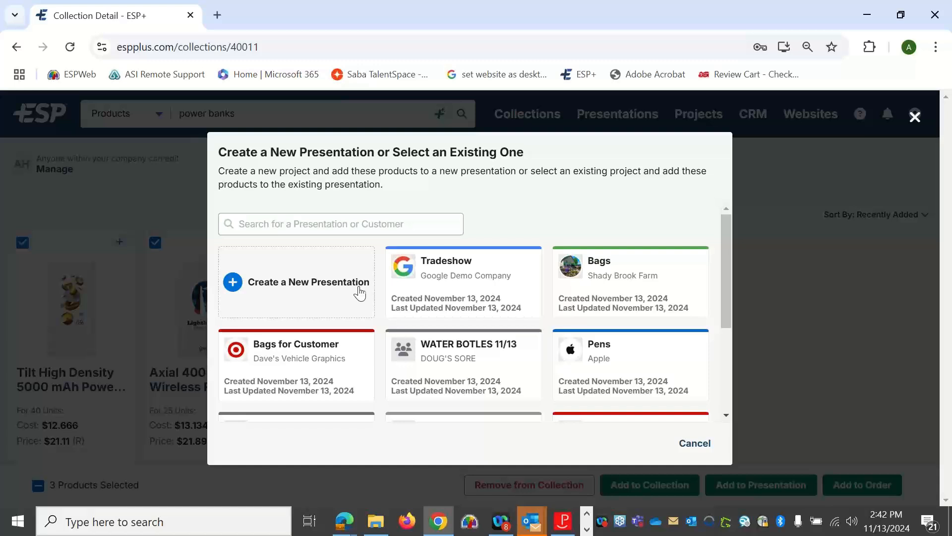
{"action": "left_click", "coordinate": [332, 285]}
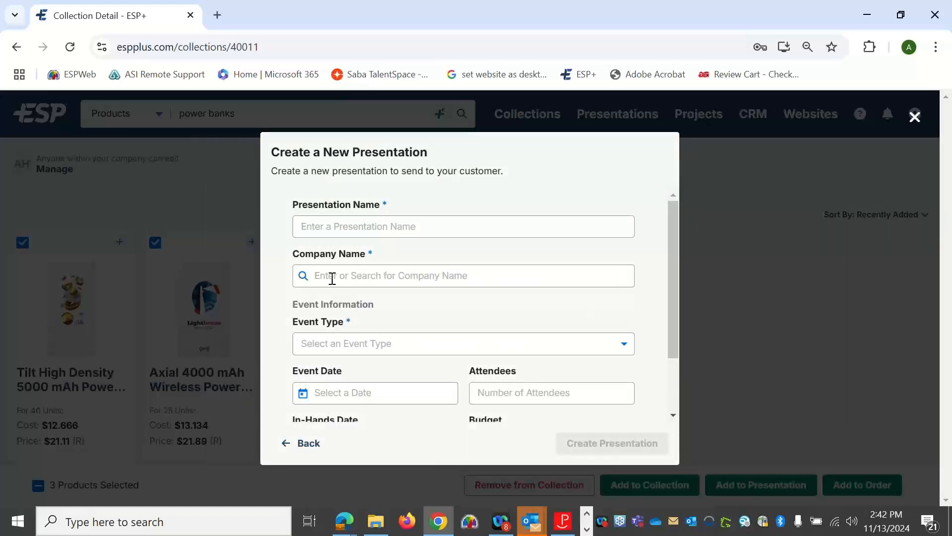
{"action": "scroll", "coordinate": [413, 253], "scroll_direction": "down", "scroll_amount": 3}
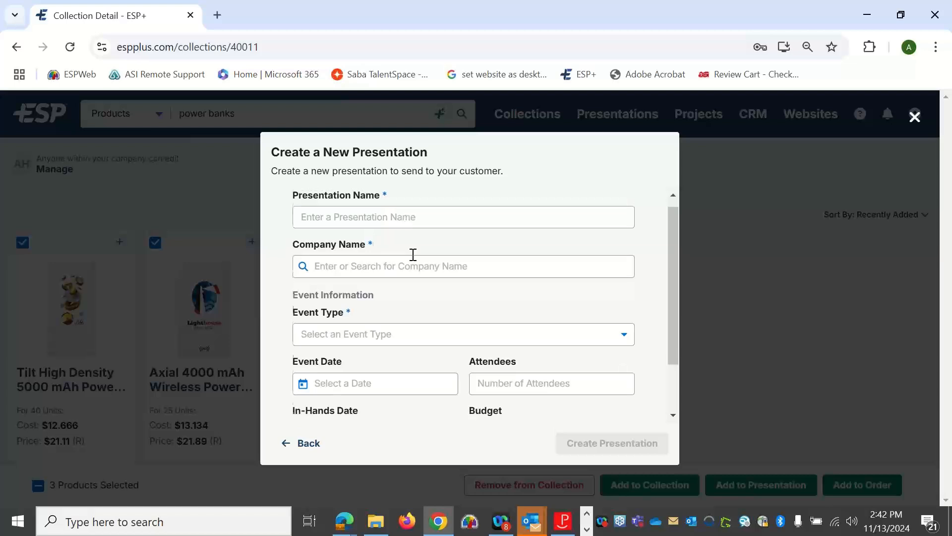
{"action": "scroll", "coordinate": [459, 274], "scroll_direction": "up", "scroll_amount": 3}
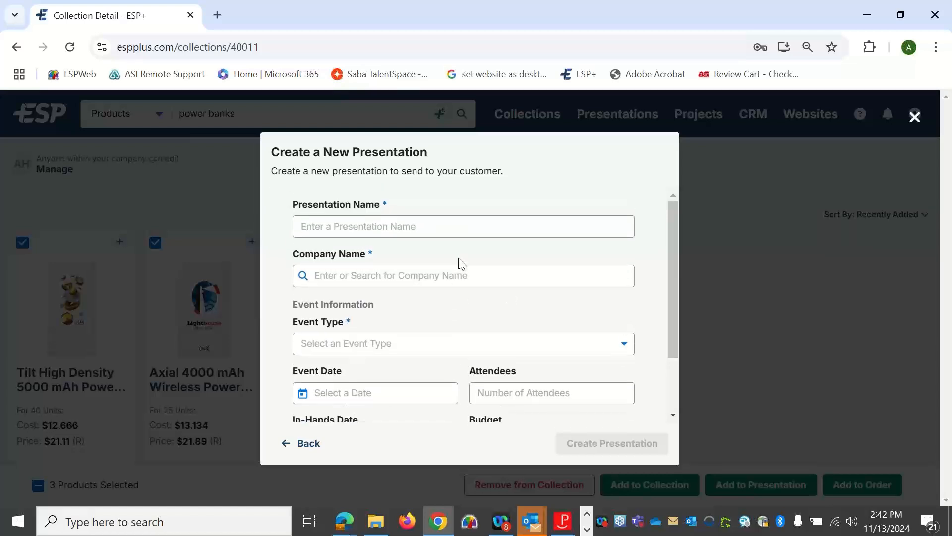
- Name the new presentation Power Banks for November
{"action": "double_click", "coordinate": [385, 205]}
{"action": "double_click", "coordinate": [371, 254]}
{"action": "left_click", "coordinate": [349, 324]}
{"action": "left_click", "coordinate": [379, 228]}
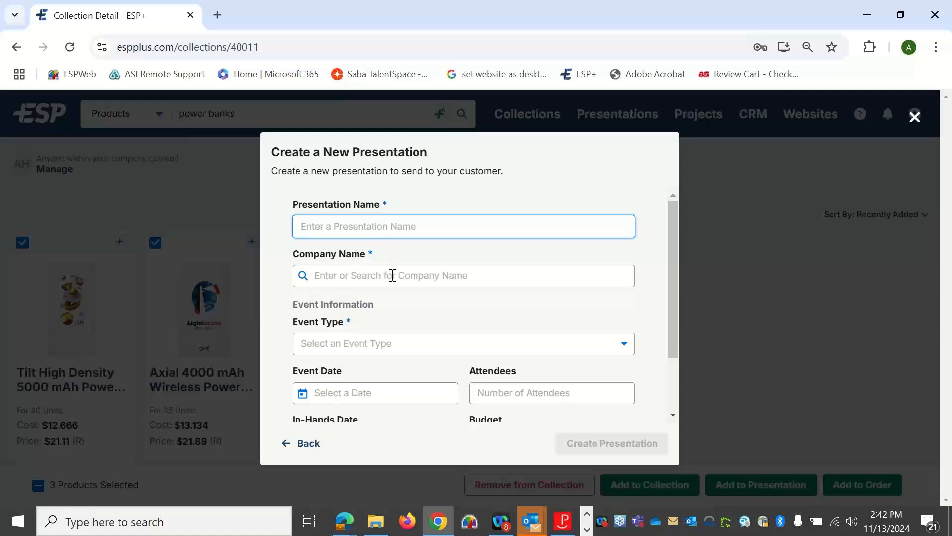
{"action": "left_click", "coordinate": [390, 275]}
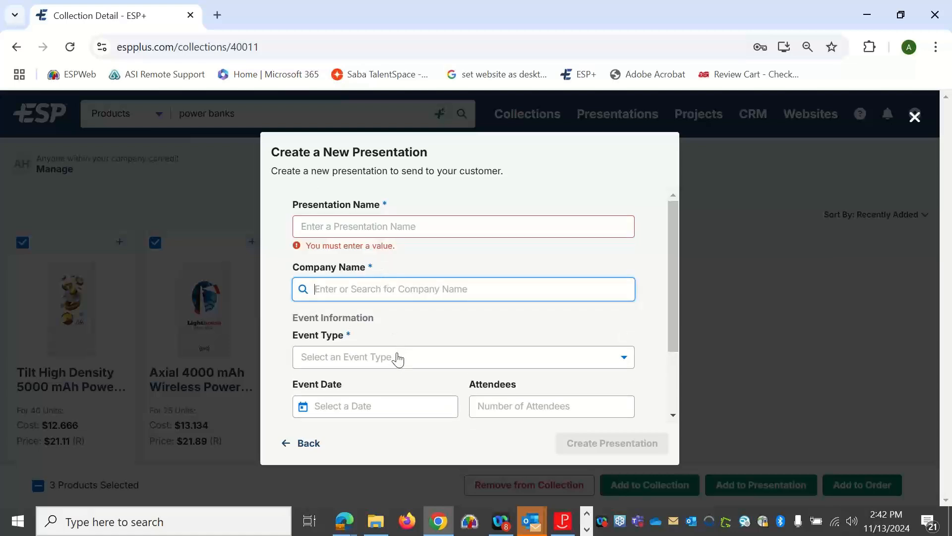
{"action": "left_click", "coordinate": [385, 226]}
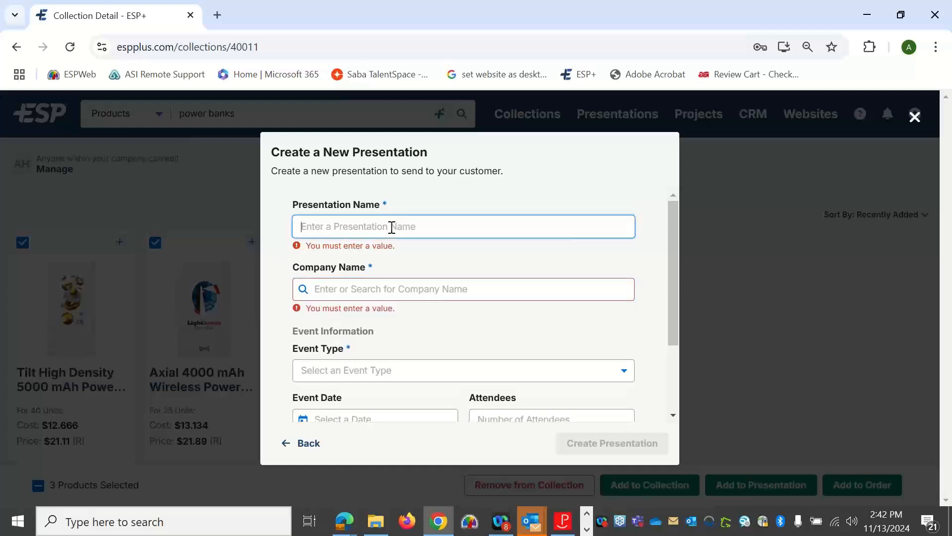
{"action": "type", "text": "Power "}
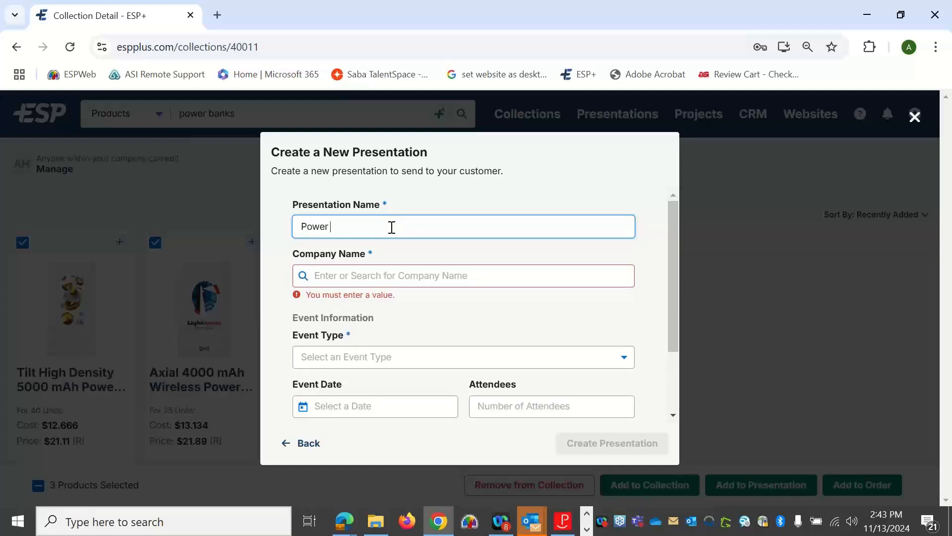
{"action": "type", "text": "Banks for November"}
- Search the companies for "to", and create a new company named November Test Company for the presentation instead
{"action": "left_click", "coordinate": [400, 280]}
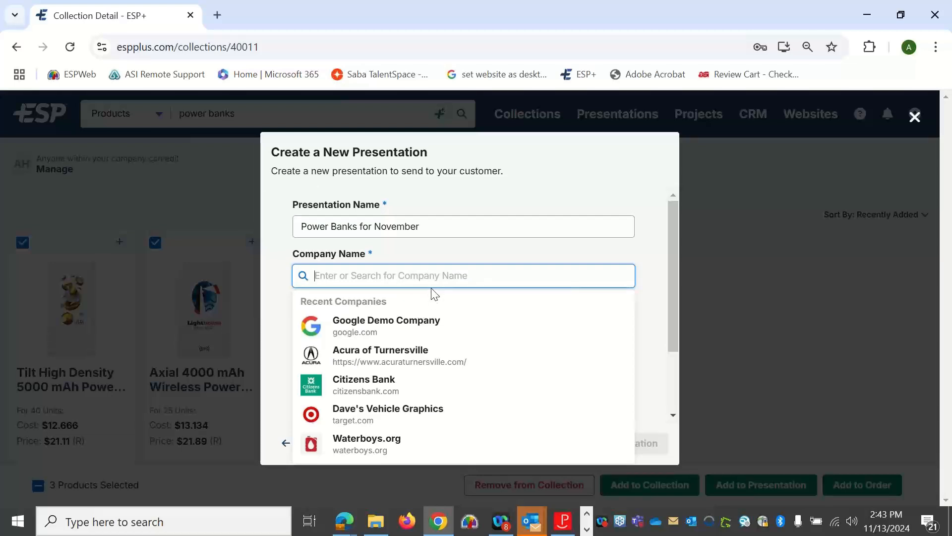
{"action": "type", "text": "to"}
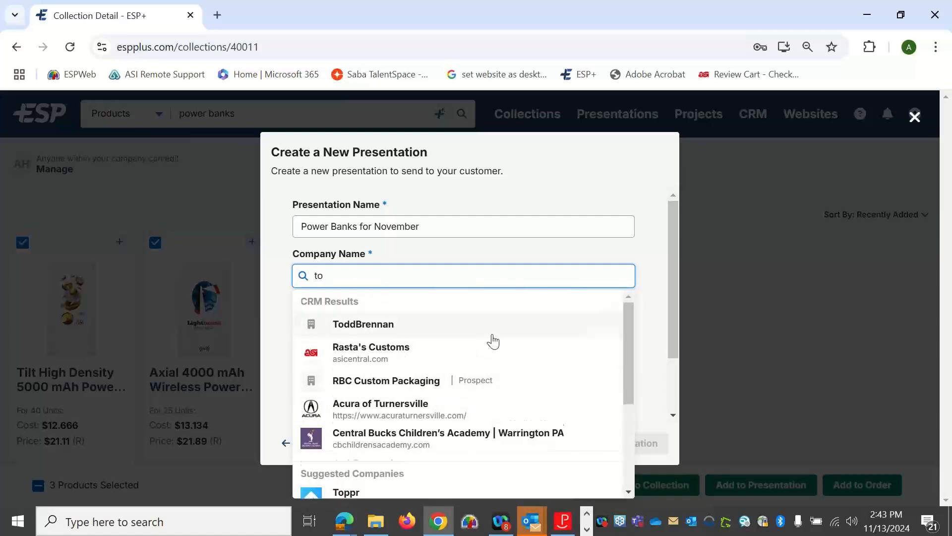
{"action": "scroll", "coordinate": [493, 341], "scroll_direction": "down", "scroll_amount": 2}
{"action": "scroll", "coordinate": [493, 341], "scroll_direction": "up", "scroll_amount": 2}
{"action": "scroll", "coordinate": [485, 346], "scroll_direction": "down", "scroll_amount": 4}
{"action": "scroll", "coordinate": [426, 398], "scroll_direction": "down", "scroll_amount": 1}
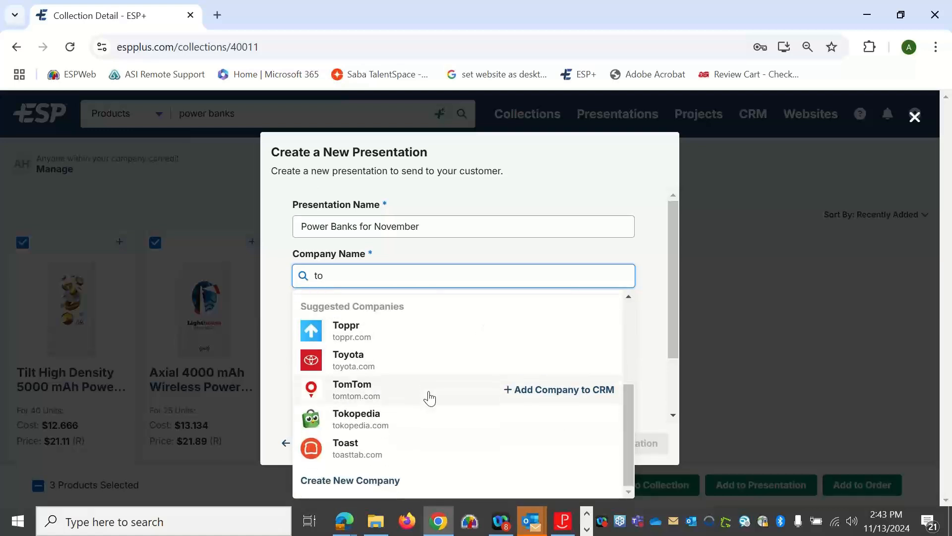
{"action": "left_click", "coordinate": [368, 479]}
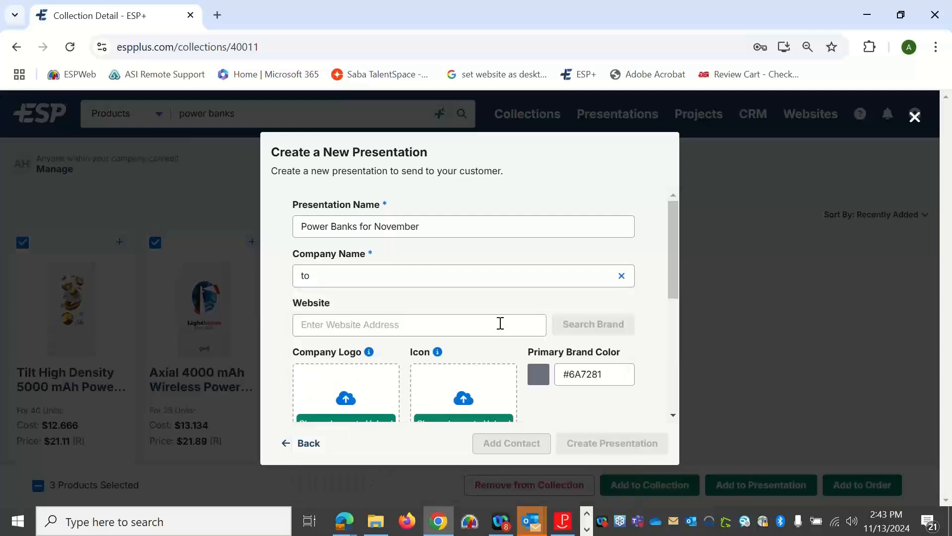
{"action": "left_click_drag", "start_coordinate": [337, 279], "coordinate": [285, 297]}
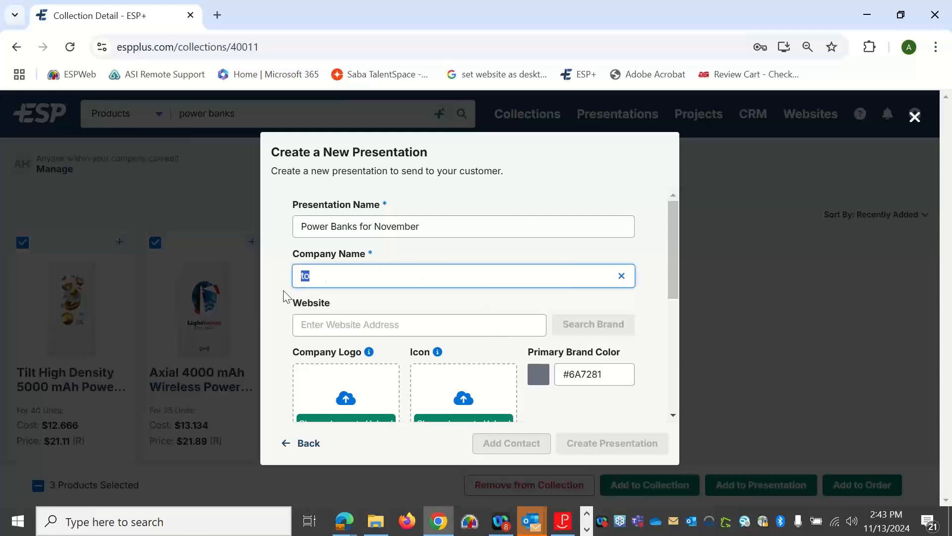
{"action": "type", "text": "November Test Company"}
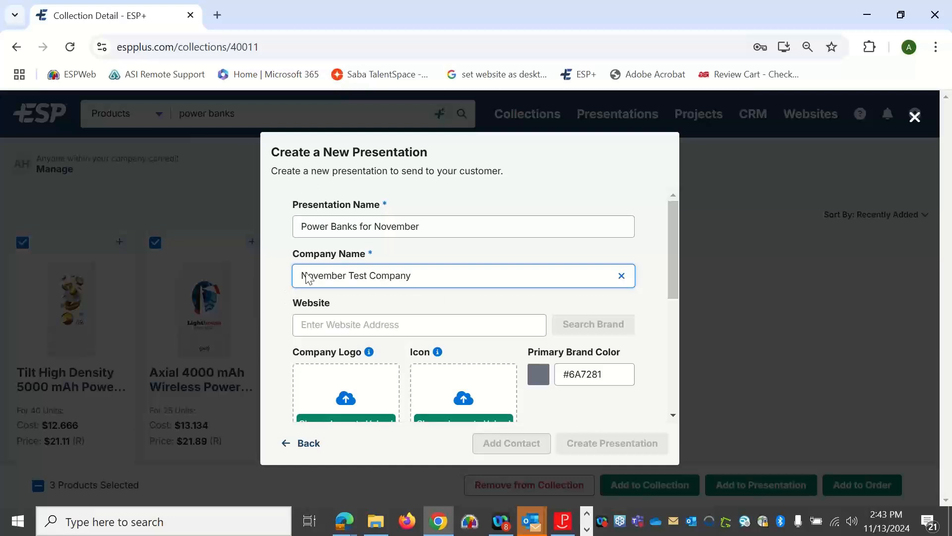
- Set the new company's website to disney.com and search for its brand to fill in the logo, icon and color
{"action": "left_click", "coordinate": [334, 325]}
{"action": "scroll", "coordinate": [453, 334], "scroll_direction": "down", "scroll_amount": 1}
{"action": "scroll", "coordinate": [452, 335], "scroll_direction": "down", "scroll_amount": 1}
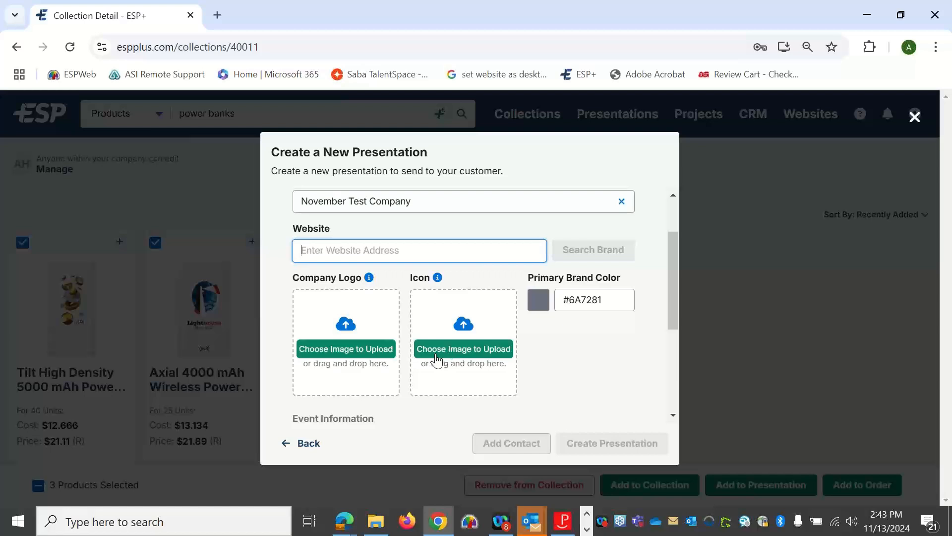
{"action": "type", "text": "disney.com"}
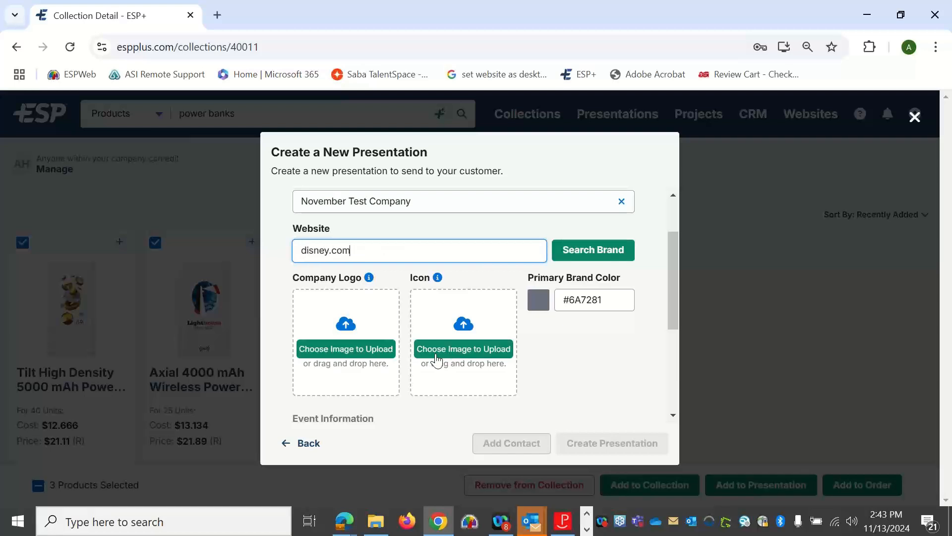
{"action": "left_click", "coordinate": [620, 256]}
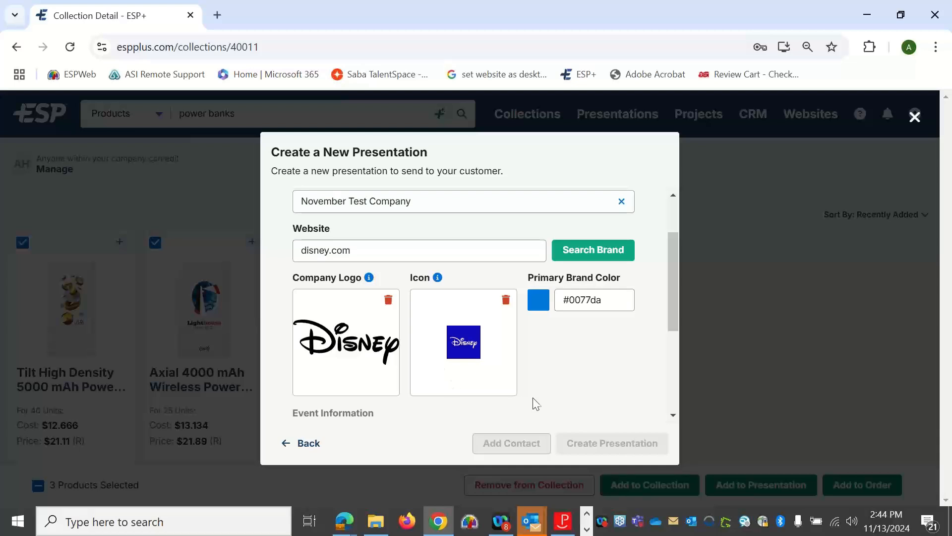
- Look through the event types and set the presentation's event type to Other
{"action": "scroll", "coordinate": [470, 246], "scroll_direction": "down", "scroll_amount": 3}
{"action": "scroll", "coordinate": [496, 273], "scroll_direction": "up", "scroll_amount": 2}
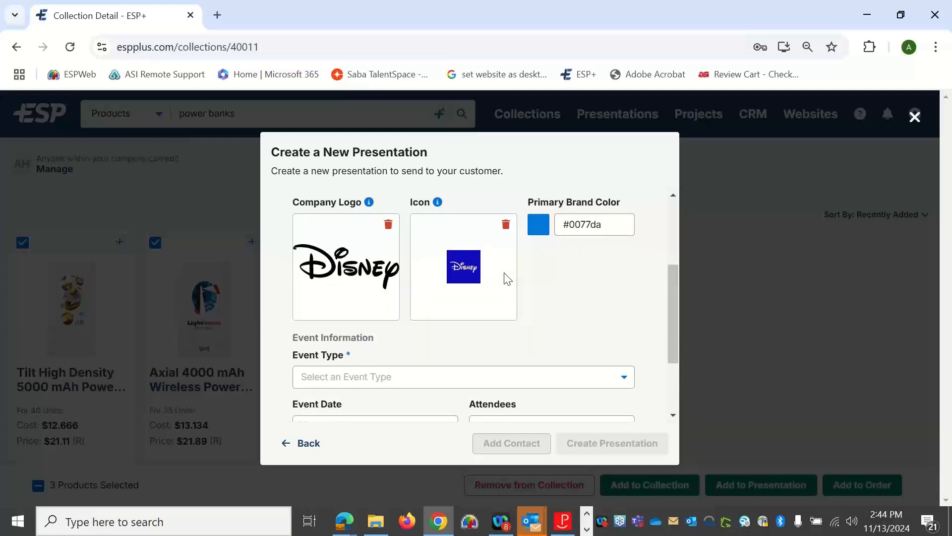
{"action": "scroll", "coordinate": [506, 277], "scroll_direction": "down", "scroll_amount": 1}
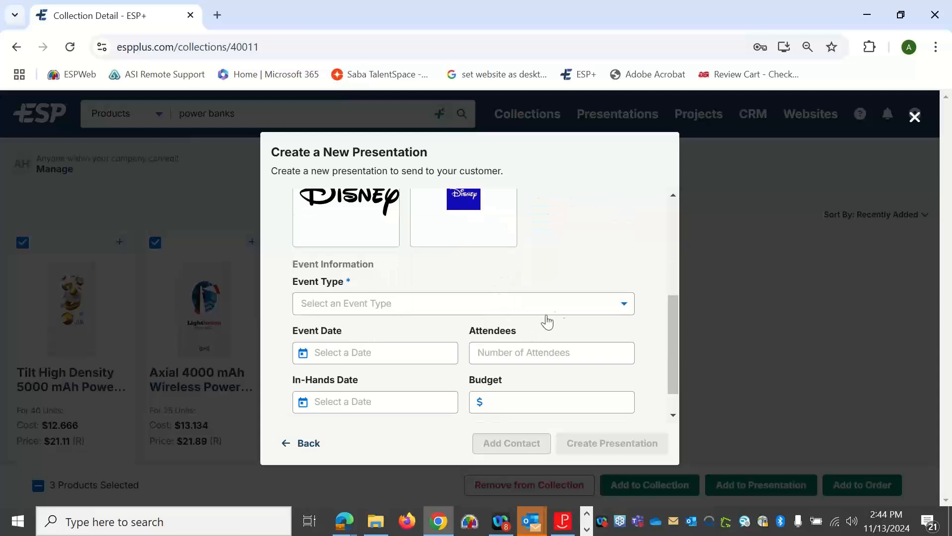
{"action": "left_click", "coordinate": [629, 312]}
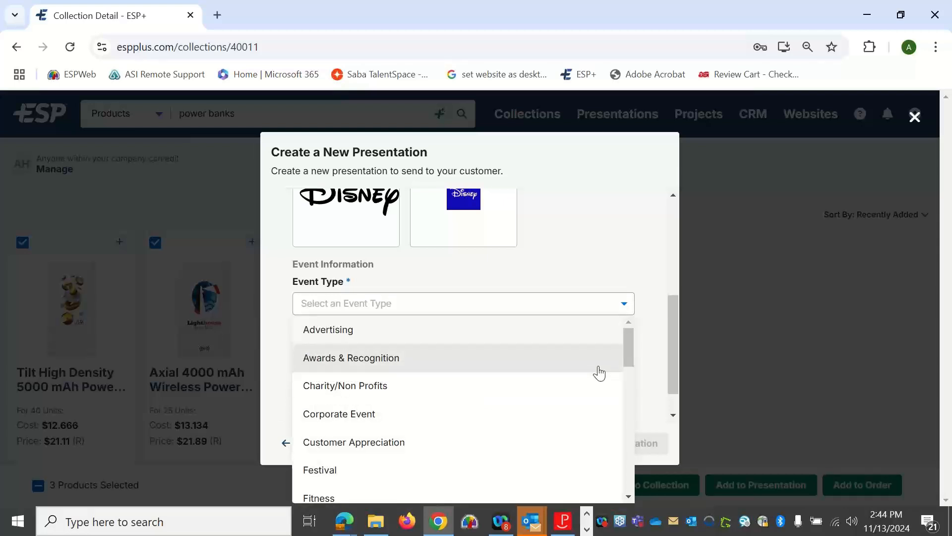
{"action": "scroll", "coordinate": [601, 374], "scroll_direction": "down", "scroll_amount": 3}
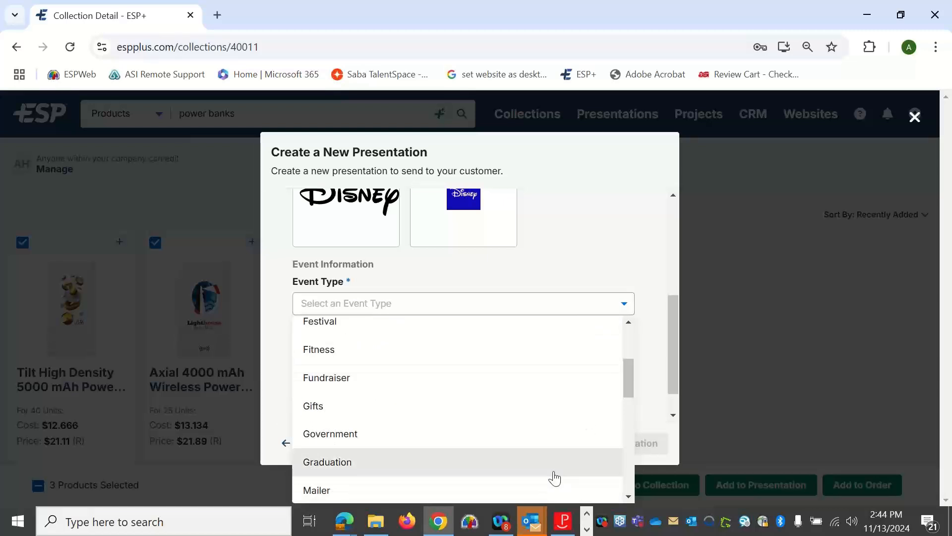
{"action": "scroll", "coordinate": [477, 369], "scroll_direction": "down", "scroll_amount": 3}
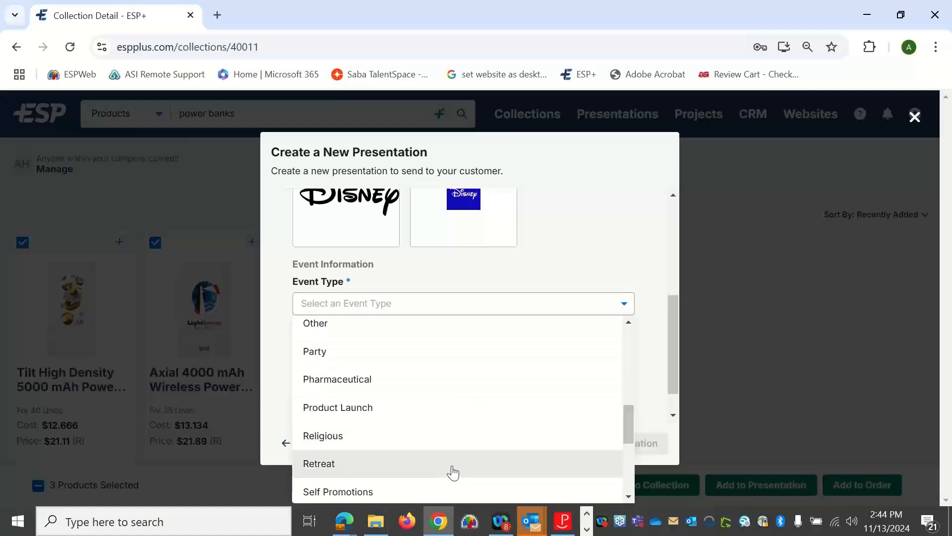
{"action": "scroll", "coordinate": [501, 377], "scroll_direction": "down", "scroll_amount": 3}
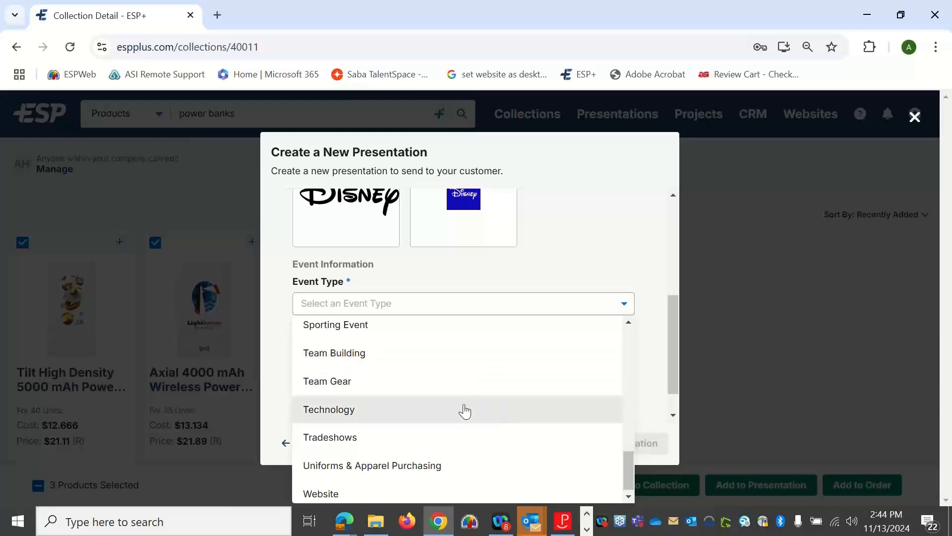
{"action": "scroll", "coordinate": [466, 422], "scroll_direction": "up", "scroll_amount": 6}
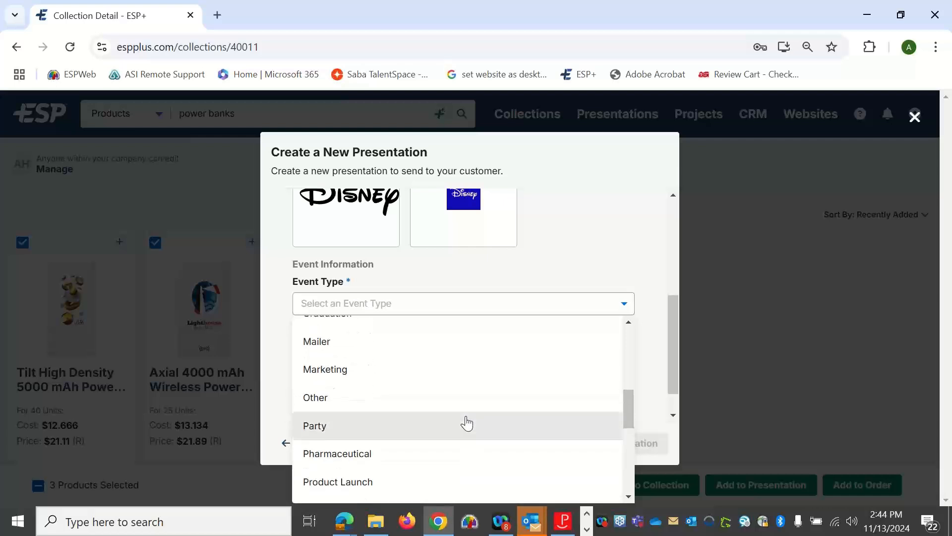
{"action": "left_click", "coordinate": [436, 401]}
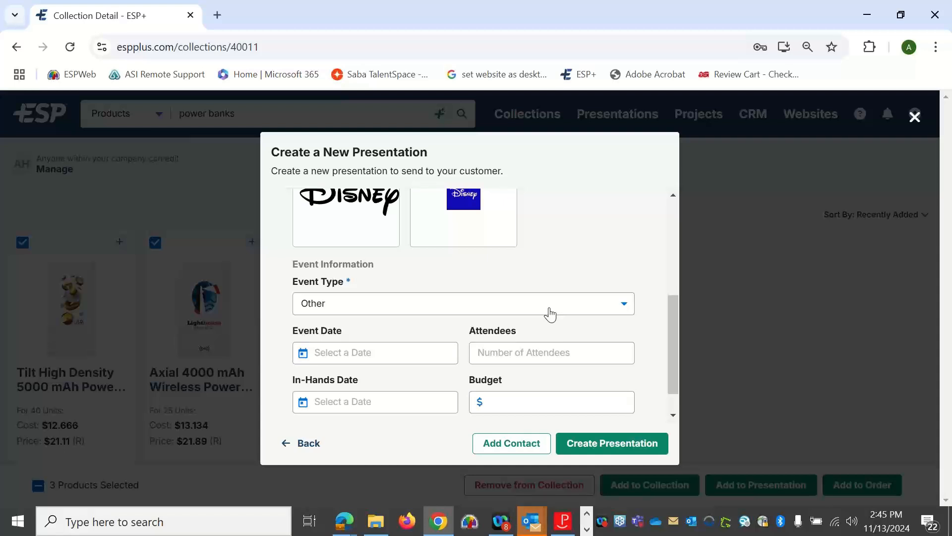
- Review the optional event fields and the customer contact form without filling them in, and return to the presentation details
{"action": "scroll", "coordinate": [594, 294], "scroll_direction": "down", "scroll_amount": 1}
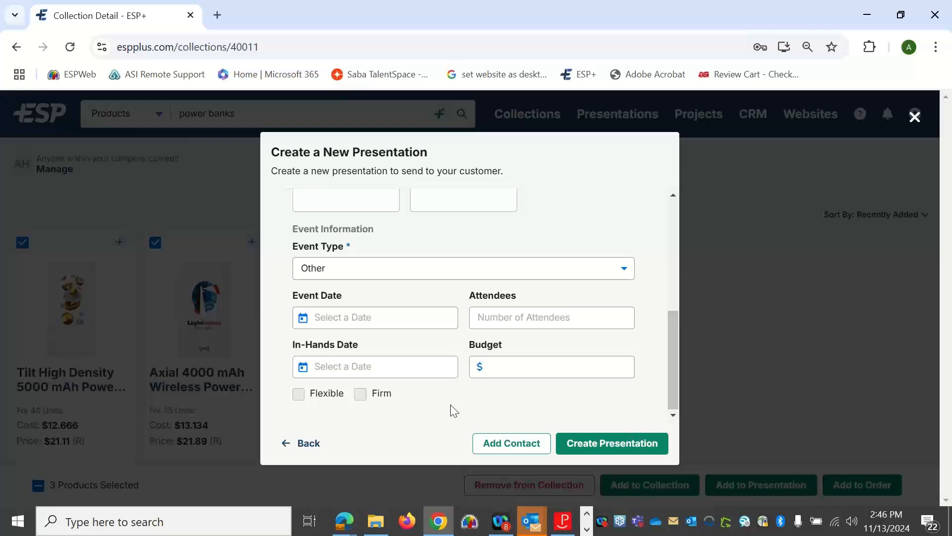
{"action": "left_click", "coordinate": [501, 444]}
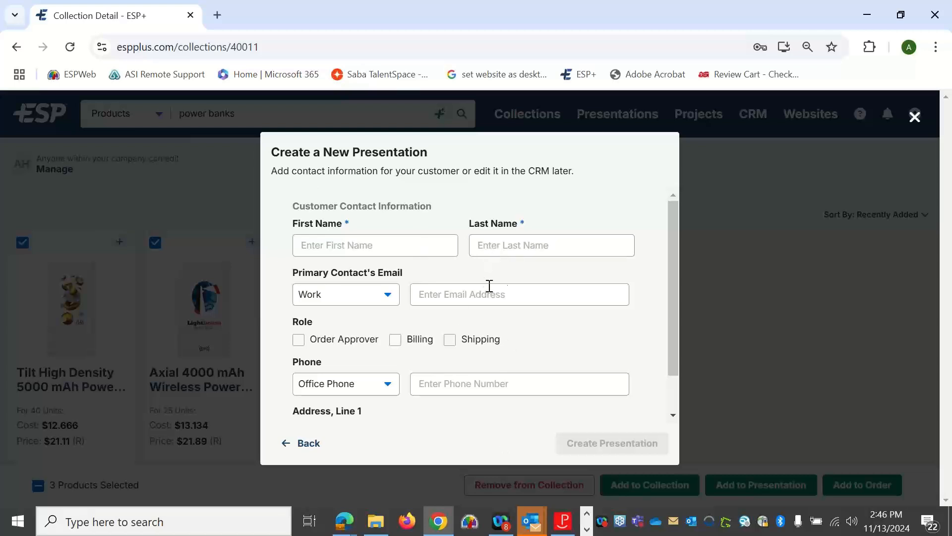
{"action": "scroll", "coordinate": [436, 372], "scroll_direction": "down", "scroll_amount": 1}
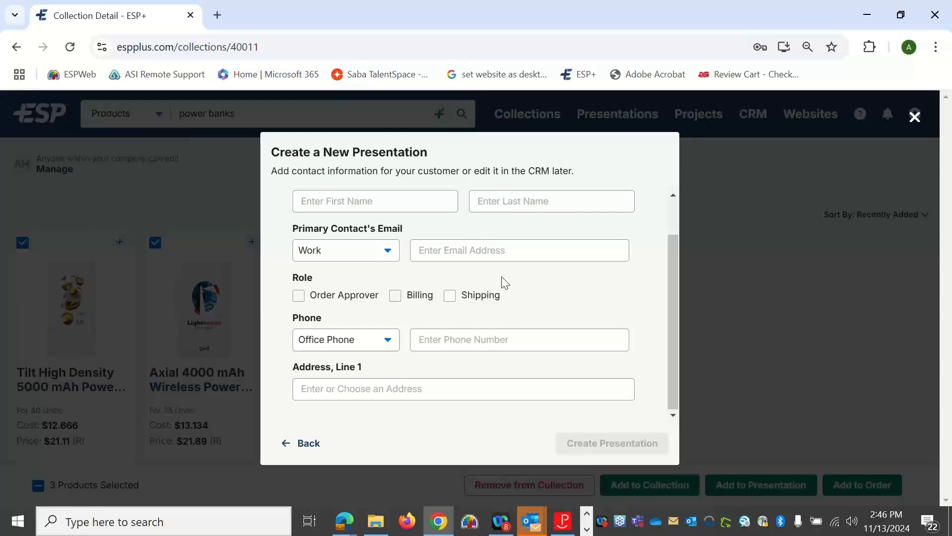
{"action": "left_click", "coordinate": [307, 443]}
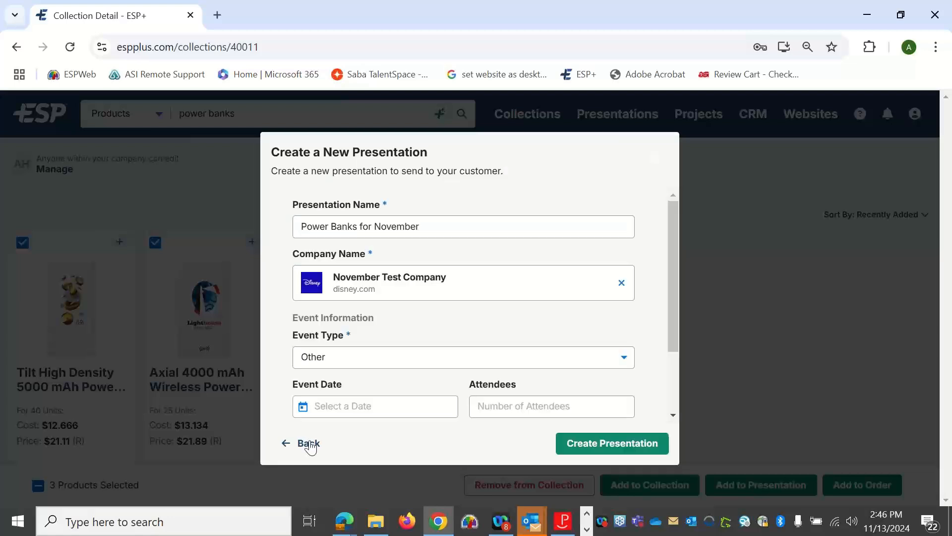
- Try to create the Power Banks for November presentation and dismiss the notification
{"action": "scroll", "coordinate": [615, 367], "scroll_direction": "down", "scroll_amount": 2}
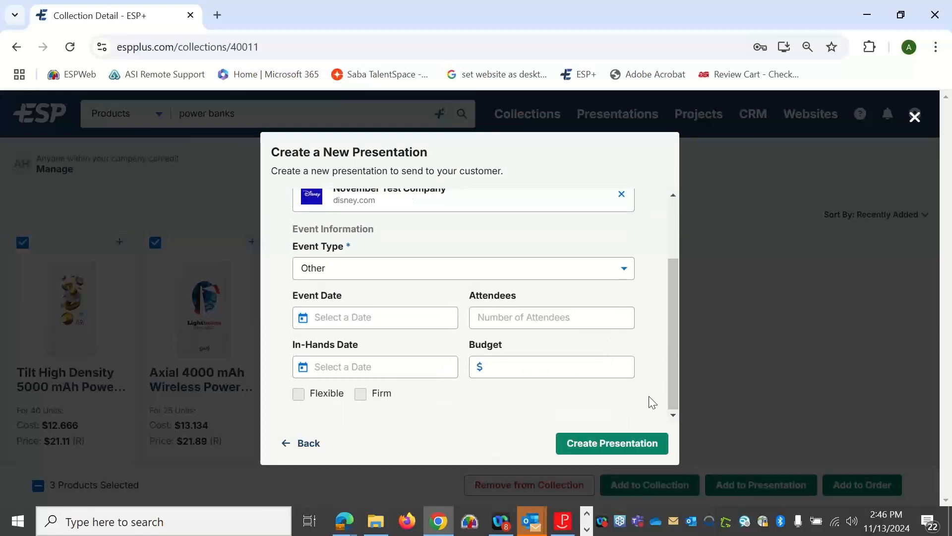
{"action": "left_click", "coordinate": [639, 454]}
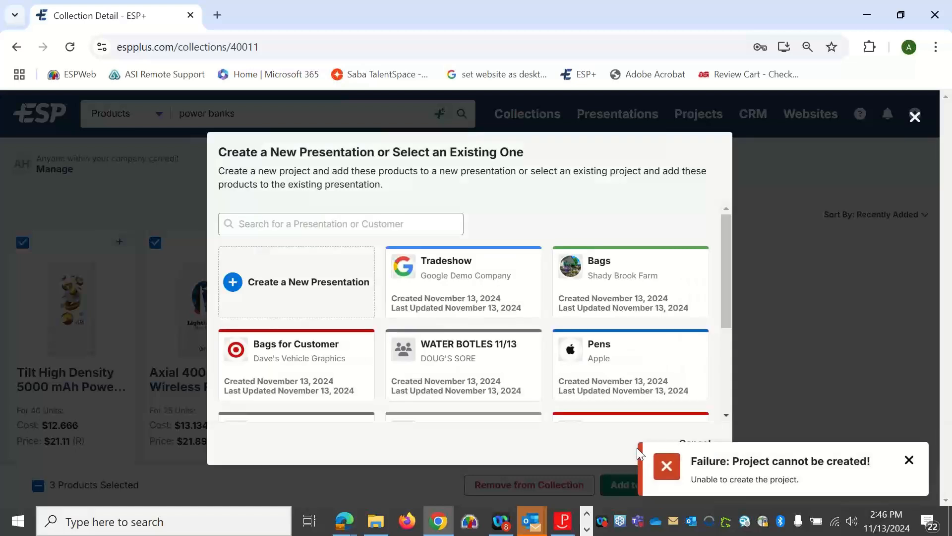
{"action": "left_click", "coordinate": [909, 461]}
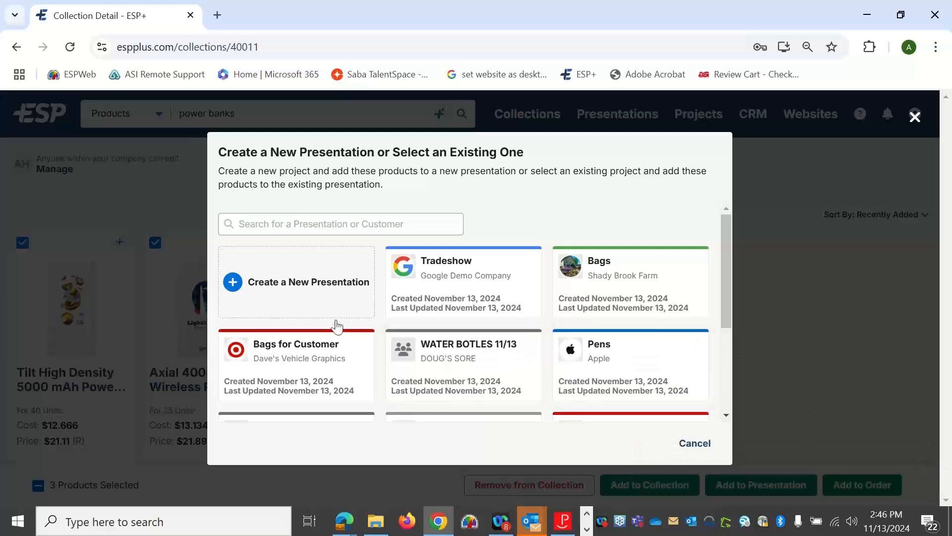
- Reopen the new presentation form with its details for November Test Company and try again to create the presentation
{"action": "left_click", "coordinate": [336, 283]}
{"action": "scroll", "coordinate": [610, 352], "scroll_direction": "down", "scroll_amount": 1}
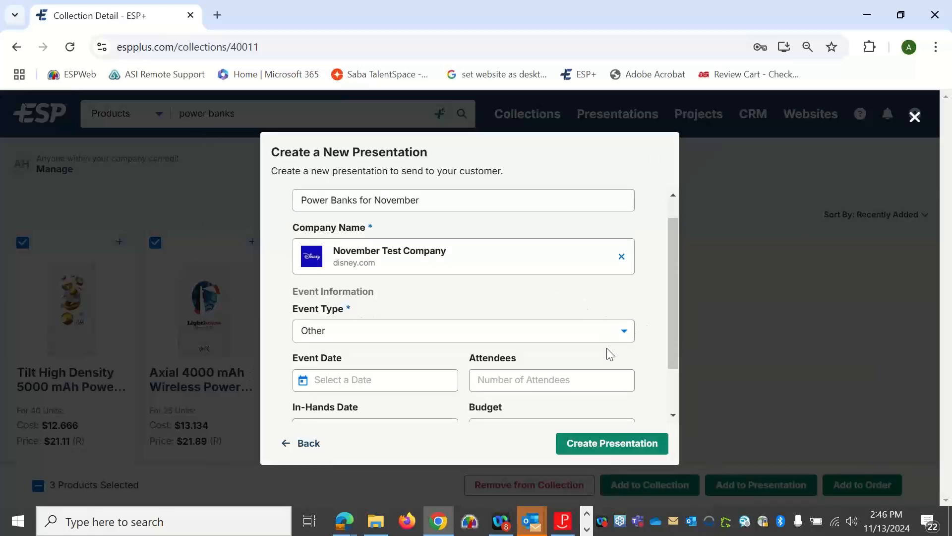
{"action": "scroll", "coordinate": [611, 355], "scroll_direction": "down", "scroll_amount": 1}
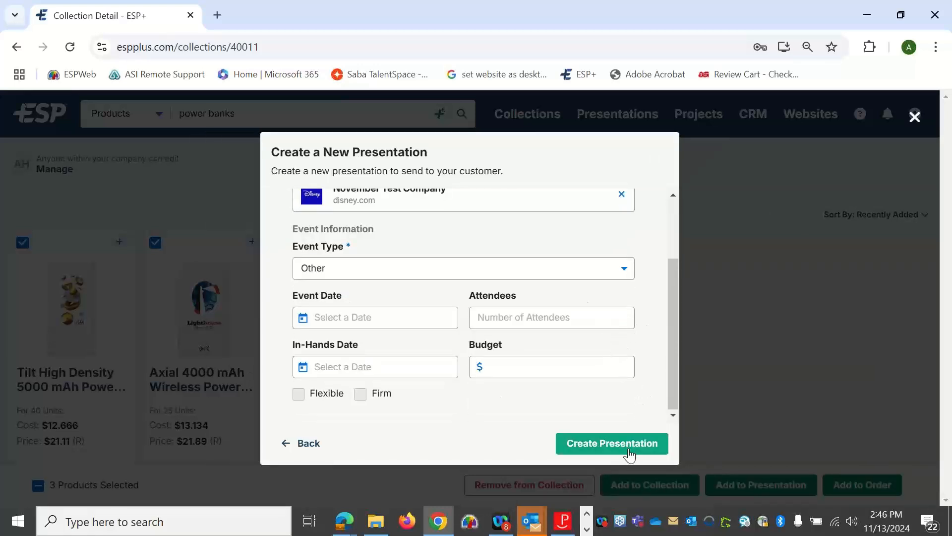
{"action": "left_click", "coordinate": [612, 444]}
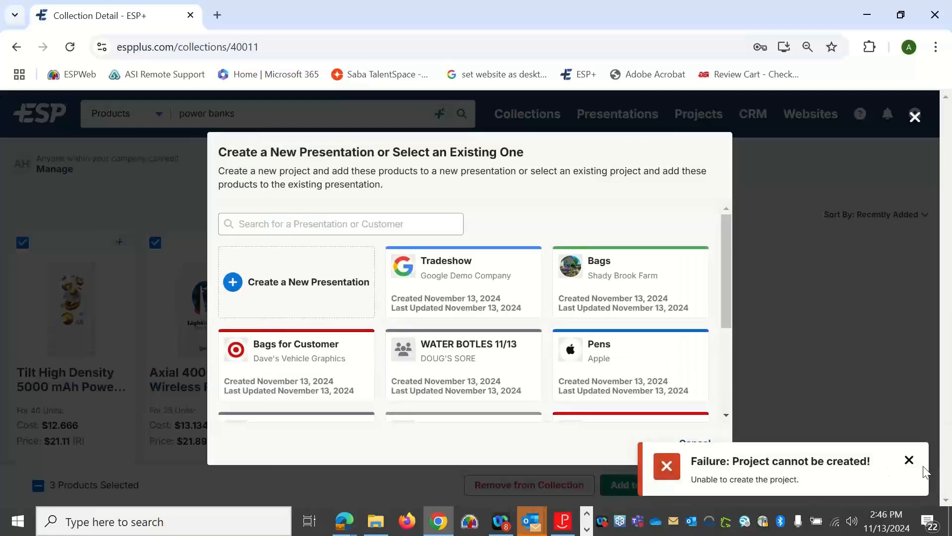
- Dismiss the notification and add the three selected power banks to the existing Tradeshow presentation for Google Demo Company
{"action": "left_click", "coordinate": [909, 459]}
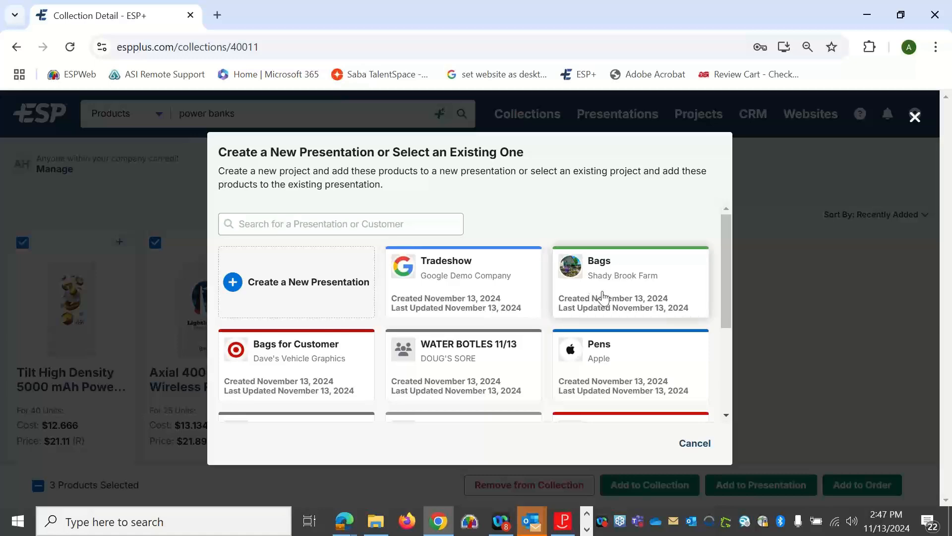
{"action": "left_click", "coordinate": [475, 279]}
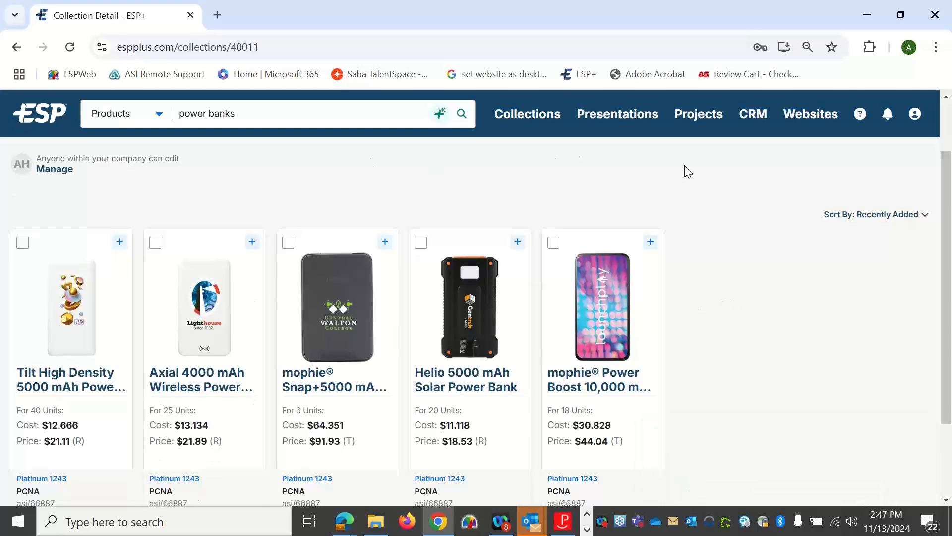
- Open the list of active presentations and look through its sorting options, leaving the order as is
{"action": "left_click", "coordinate": [592, 131]}
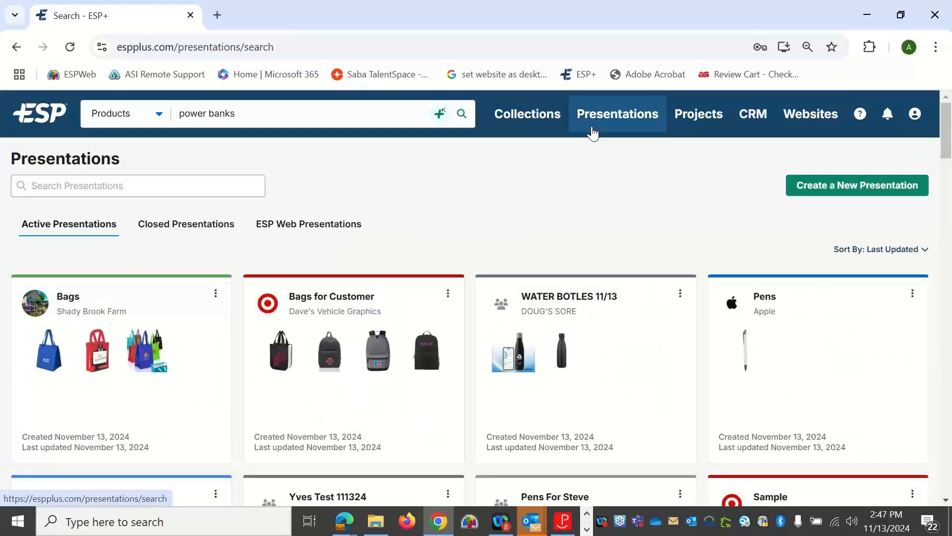
{"action": "left_click", "coordinate": [691, 123]}
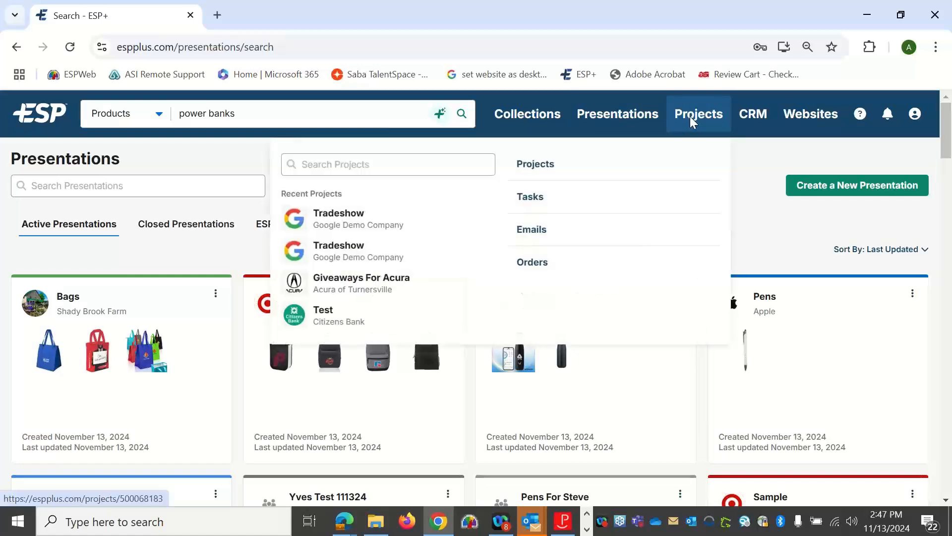
{"action": "left_click", "coordinate": [630, 112]}
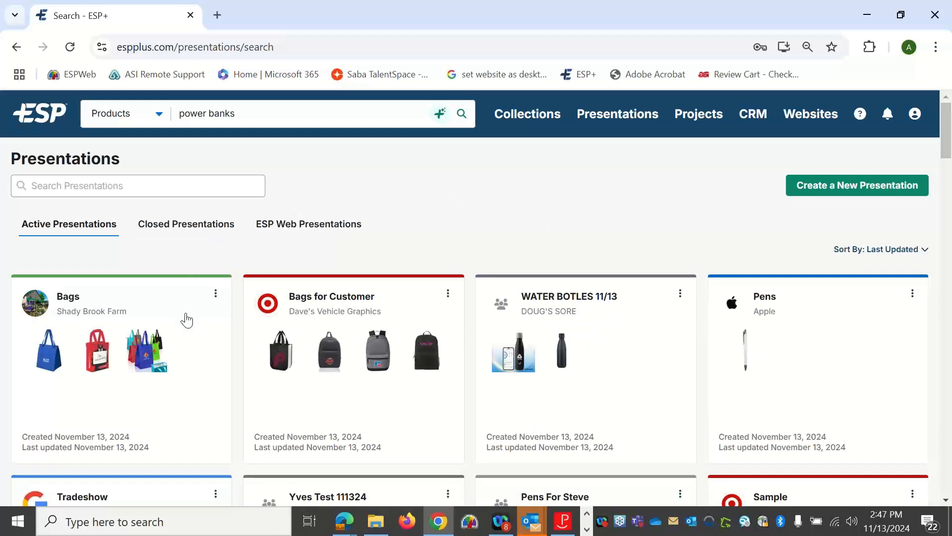
{"action": "left_click", "coordinate": [887, 254]}
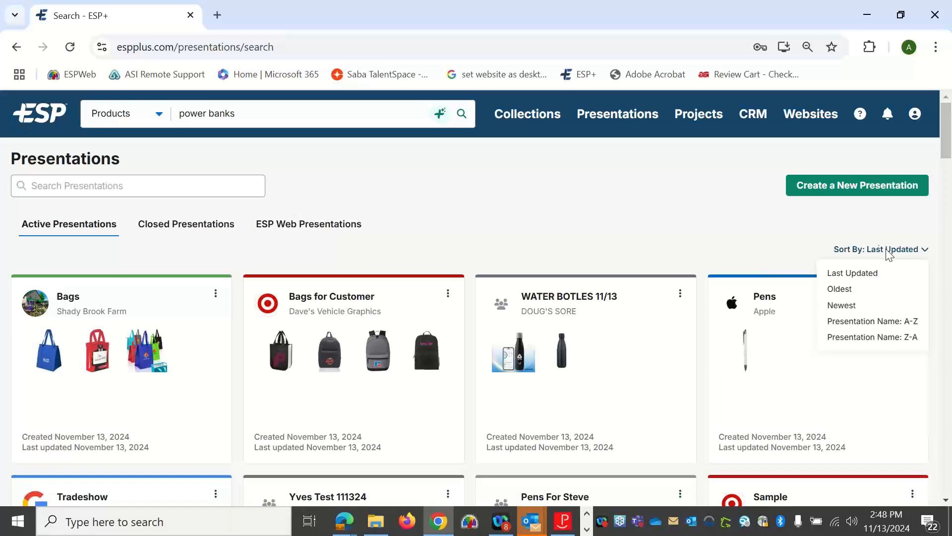
- Open the recent Tradeshow project for Google Demo Company and review its collaborator settings without changing them
{"action": "mouse_move", "coordinate": [697, 115]}
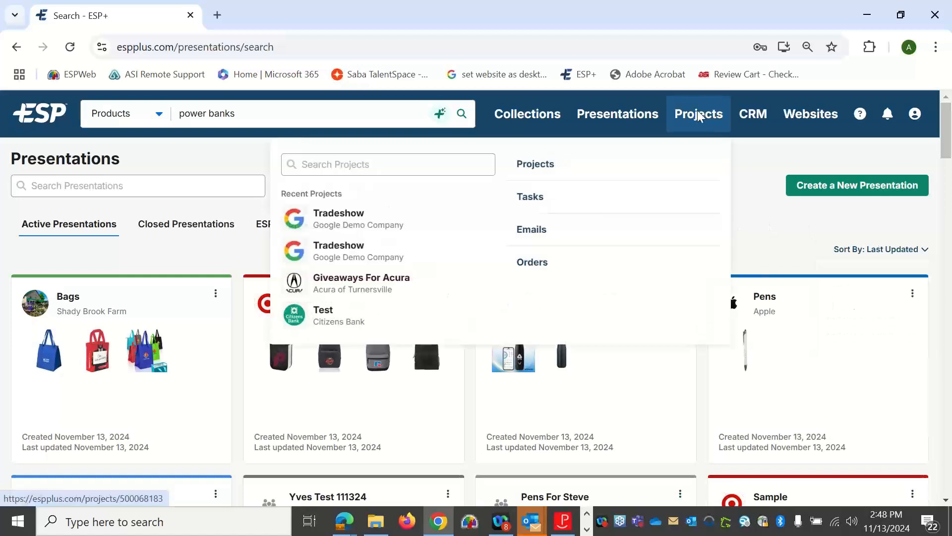
{"action": "left_click", "coordinate": [412, 231]}
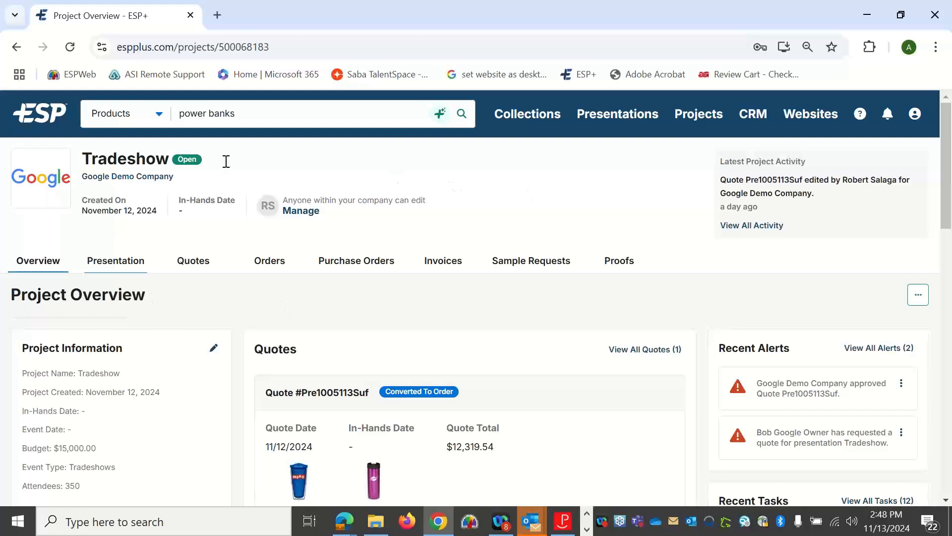
{"action": "mouse_move", "coordinate": [390, 460]}
{"action": "left_click", "coordinate": [301, 211]}
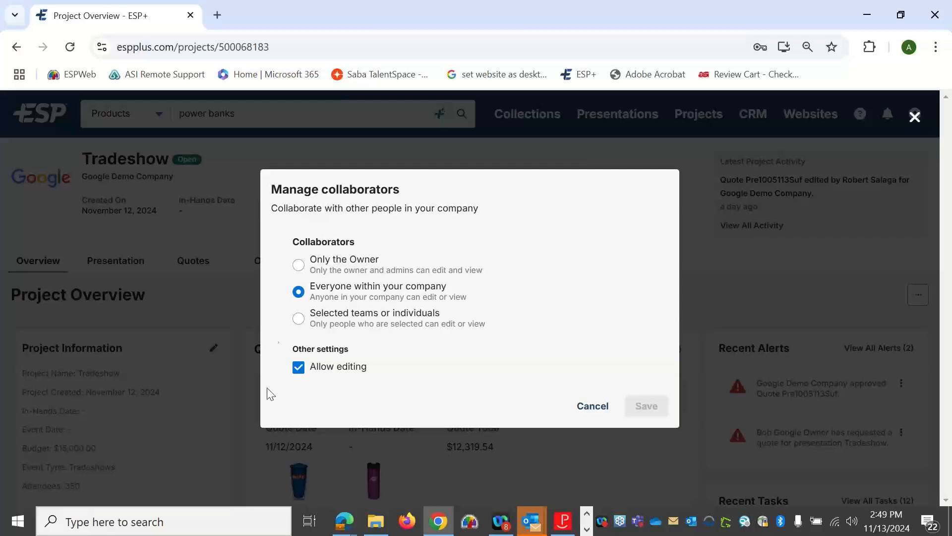
{"action": "left_click", "coordinate": [915, 118]}
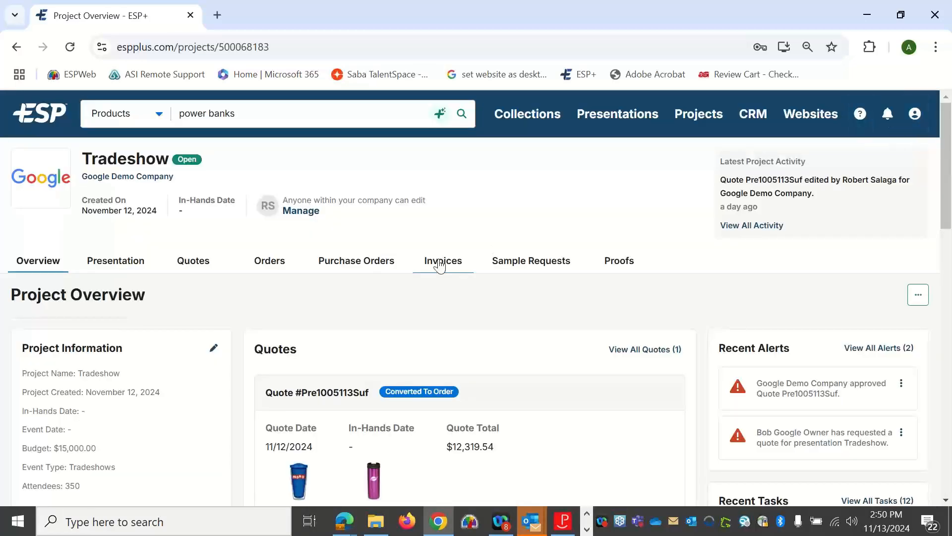
- Examine the project overview, including the project information, project email, quotes, orders, sample requests, recent alerts and recent tasks
{"action": "scroll", "coordinate": [265, 302], "scroll_direction": "down", "scroll_amount": 2}
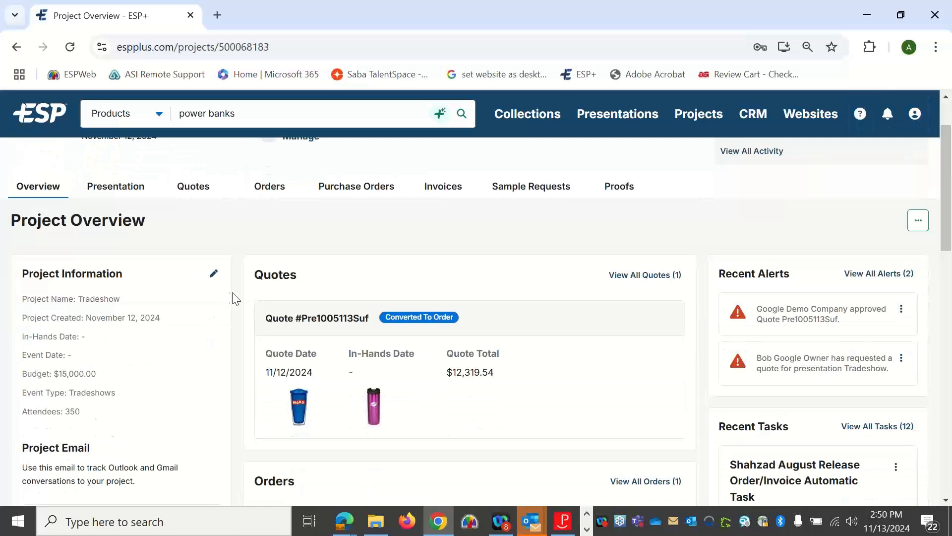
{"action": "scroll", "coordinate": [232, 292], "scroll_direction": "down", "scroll_amount": 1}
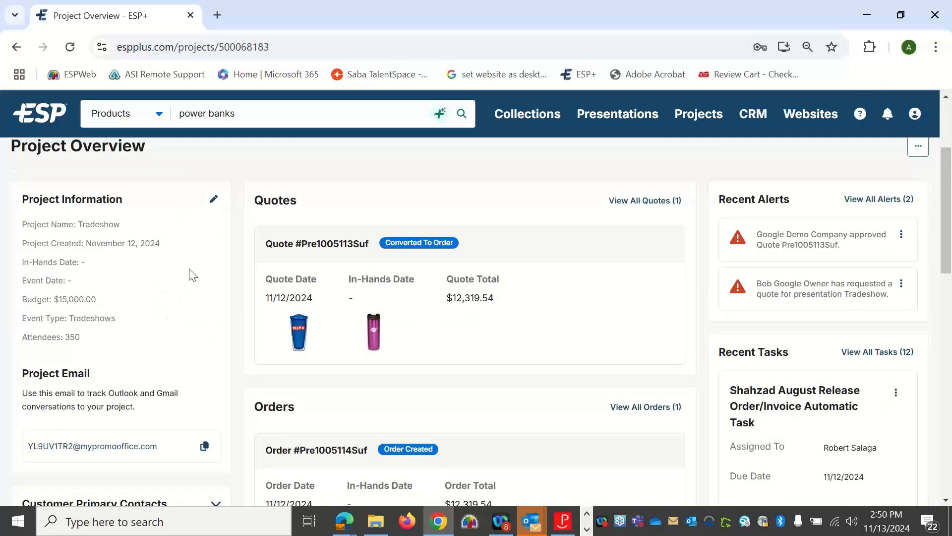
{"action": "scroll", "coordinate": [195, 269], "scroll_direction": "down", "scroll_amount": 1}
{"action": "scroll", "coordinate": [197, 269], "scroll_direction": "down", "scroll_amount": 3}
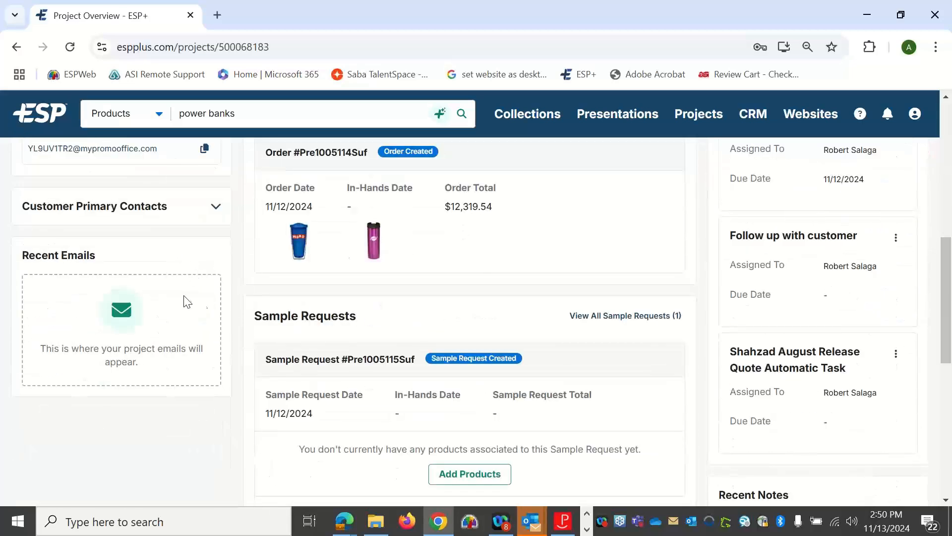
{"action": "scroll", "coordinate": [288, 309], "scroll_direction": "up", "scroll_amount": 1}
{"action": "scroll", "coordinate": [287, 310], "scroll_direction": "up", "scroll_amount": 4}
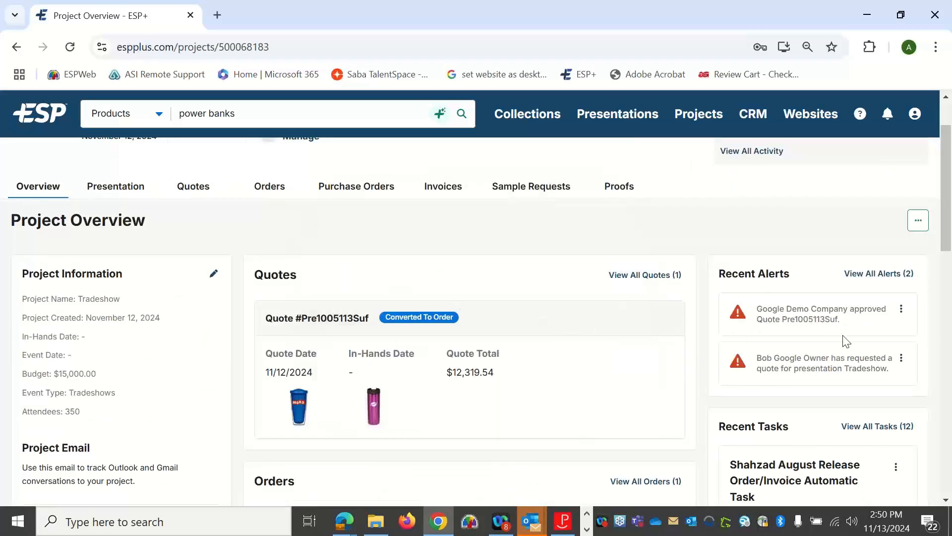
{"action": "scroll", "coordinate": [304, 246], "scroll_direction": "down", "scroll_amount": 1}
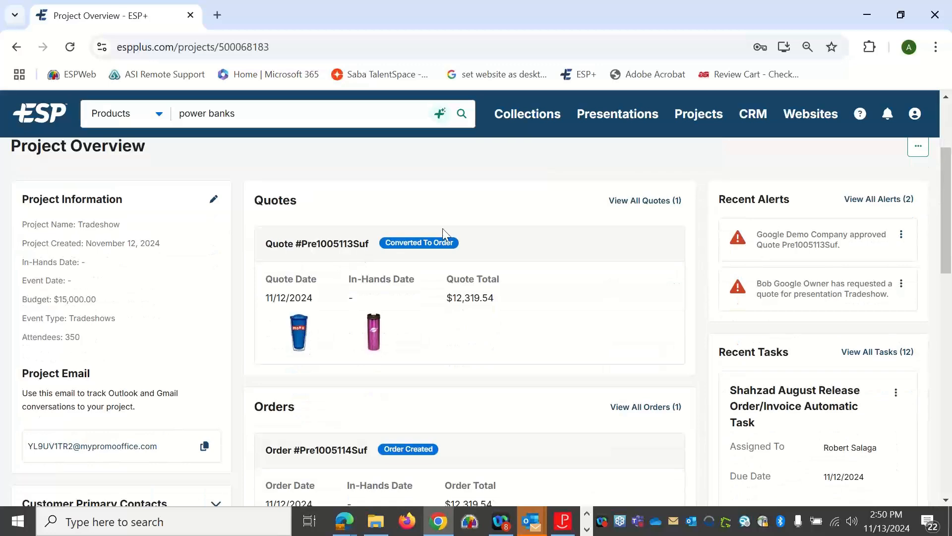
{"action": "scroll", "coordinate": [459, 246], "scroll_direction": "down", "scroll_amount": 2}
{"action": "scroll", "coordinate": [459, 248], "scroll_direction": "down", "scroll_amount": 2}
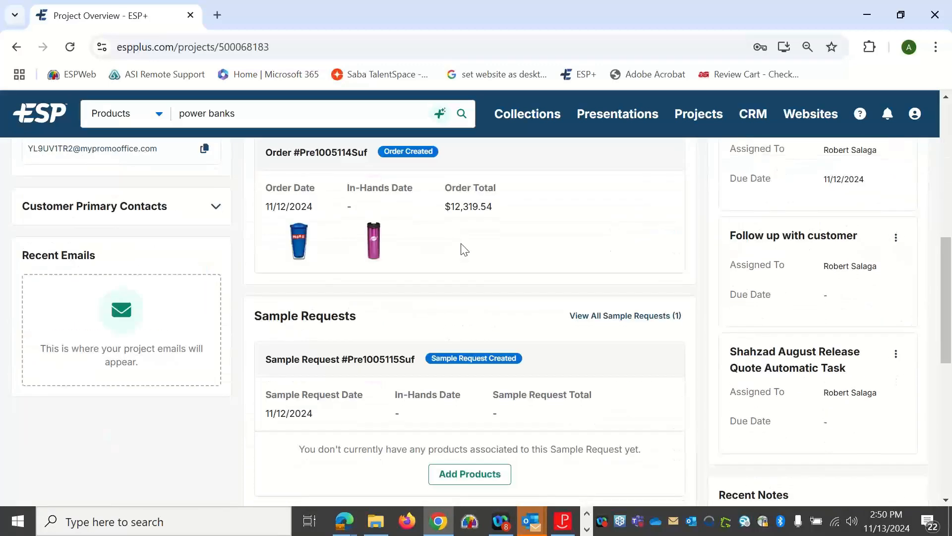
{"action": "scroll", "coordinate": [520, 280], "scroll_direction": "down", "scroll_amount": 2}
{"action": "scroll", "coordinate": [536, 293], "scroll_direction": "up", "scroll_amount": 7}
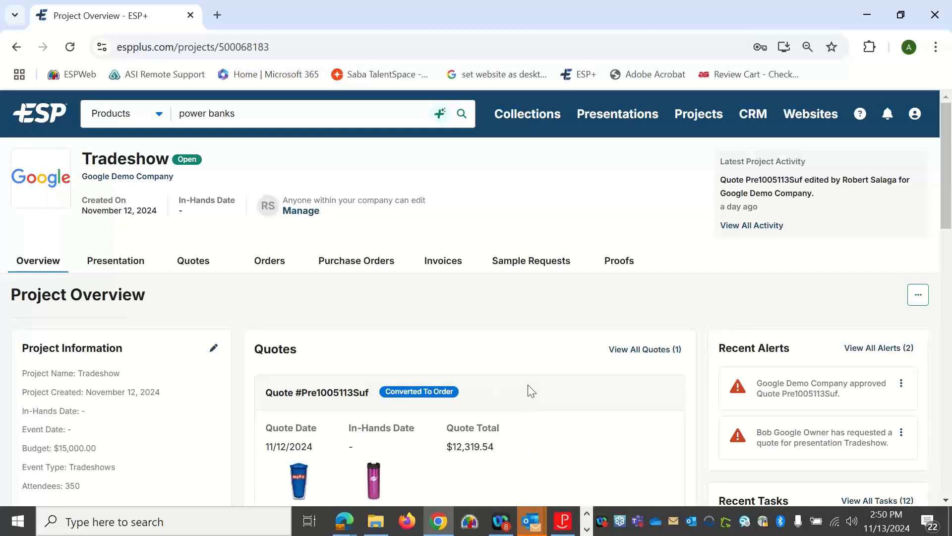
{"action": "scroll", "coordinate": [823, 352], "scroll_direction": "down", "scroll_amount": 2}
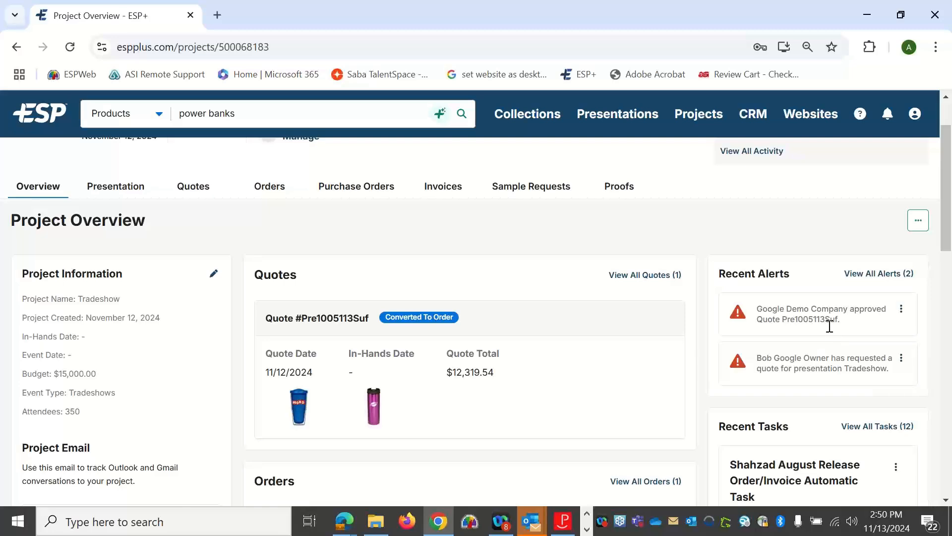
{"action": "scroll", "coordinate": [829, 326], "scroll_direction": "down", "scroll_amount": 3}
{"action": "scroll", "coordinate": [825, 320], "scroll_direction": "down", "scroll_amount": 5}
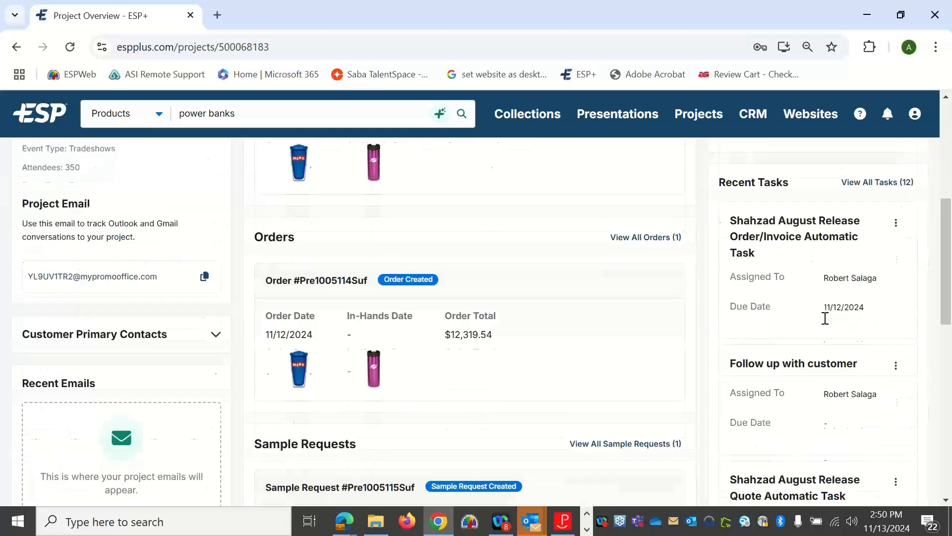
{"action": "scroll", "coordinate": [823, 322], "scroll_direction": "up", "scroll_amount": 3}
{"action": "scroll", "coordinate": [823, 323], "scroll_direction": "up", "scroll_amount": 6}
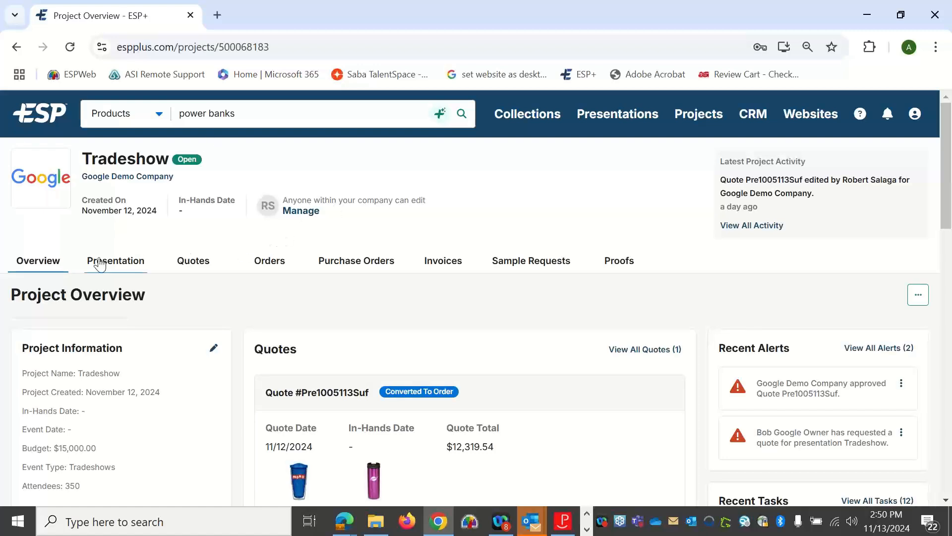
- Open the Tradeshow project's presentation, review its customer engagement and sharing form, and close the form without sharing
{"action": "left_click", "coordinate": [126, 270]}
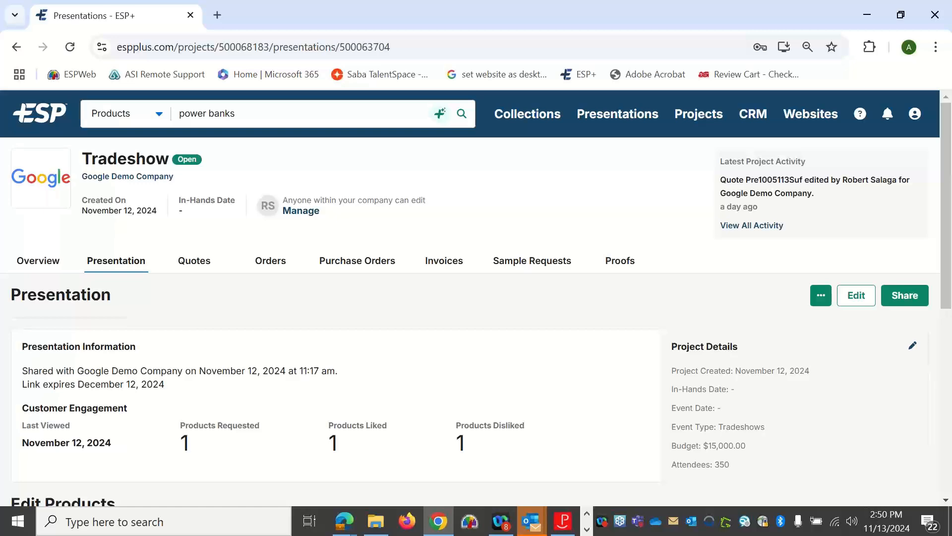
{"action": "scroll", "coordinate": [835, 194], "scroll_direction": "down", "scroll_amount": 2}
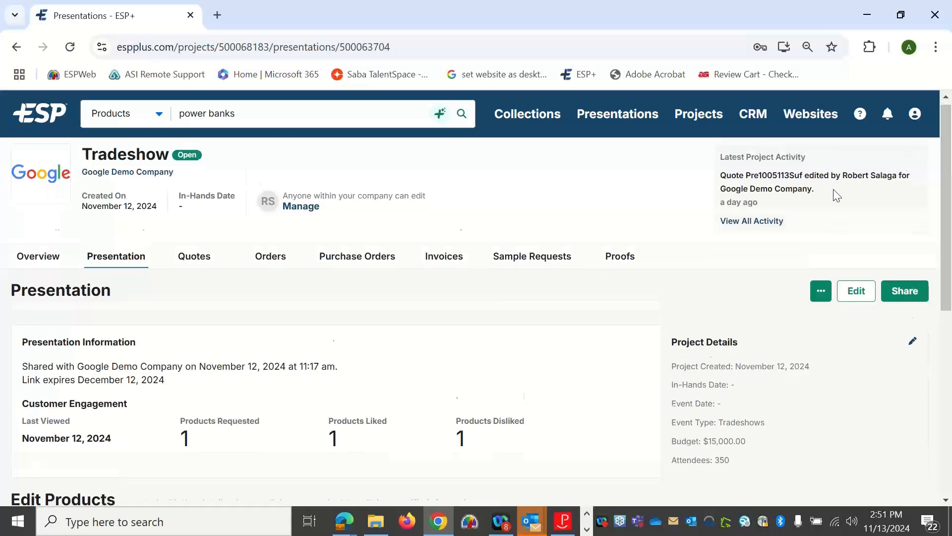
{"action": "scroll", "coordinate": [836, 195], "scroll_direction": "down", "scroll_amount": 2}
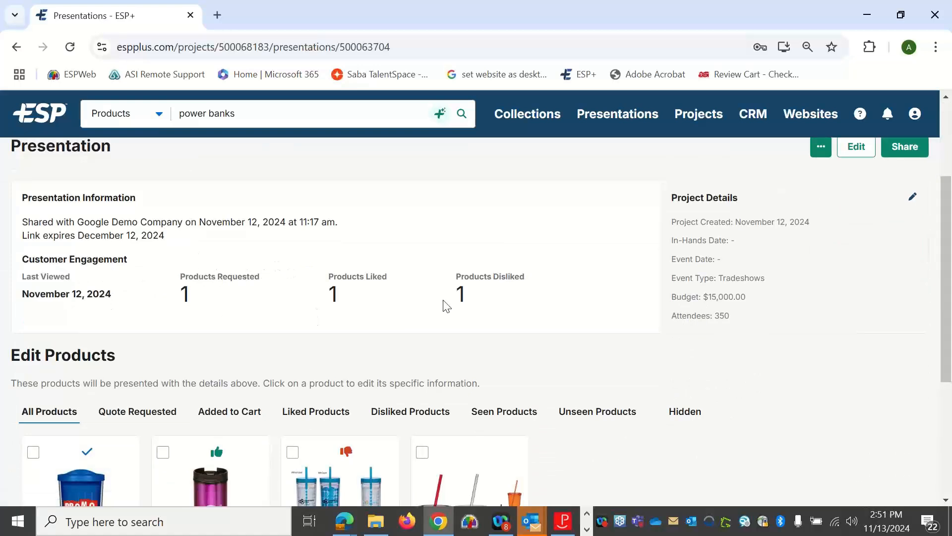
{"action": "scroll", "coordinate": [545, 289], "scroll_direction": "up", "scroll_amount": 3}
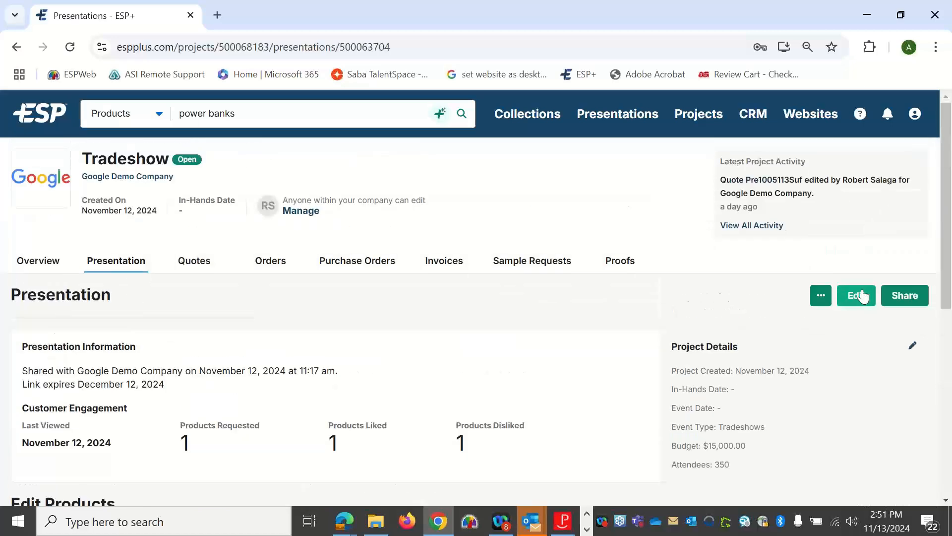
{"action": "left_click", "coordinate": [901, 297]}
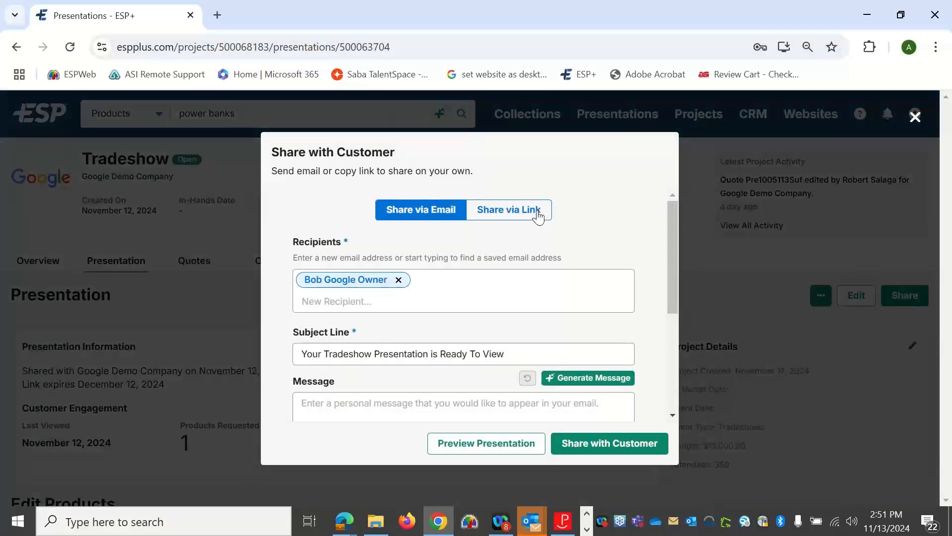
{"action": "left_click", "coordinate": [915, 117]}
- Open the presentation for editing and examine its additional actions, product detail settings, sharing options and product page preview
{"action": "left_click", "coordinate": [858, 294]}
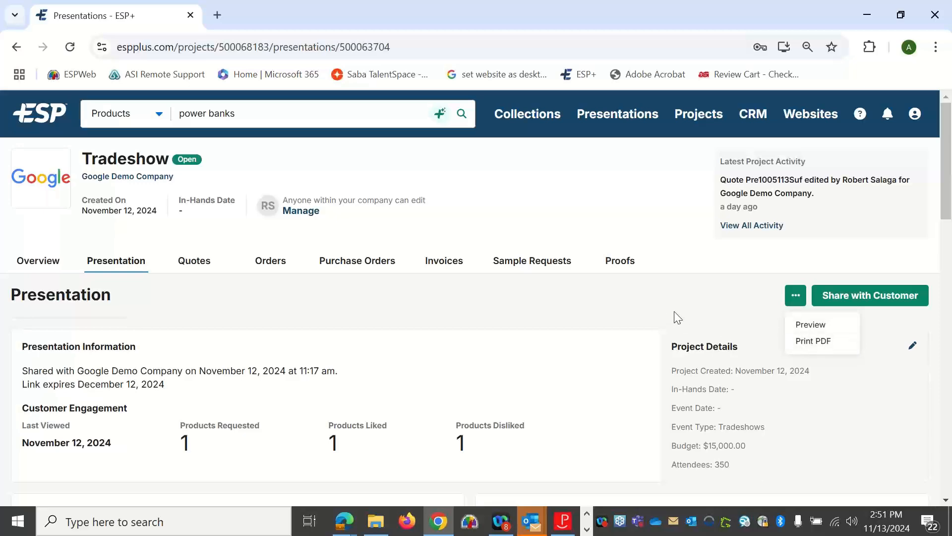
{"action": "left_click", "coordinate": [773, 304]}
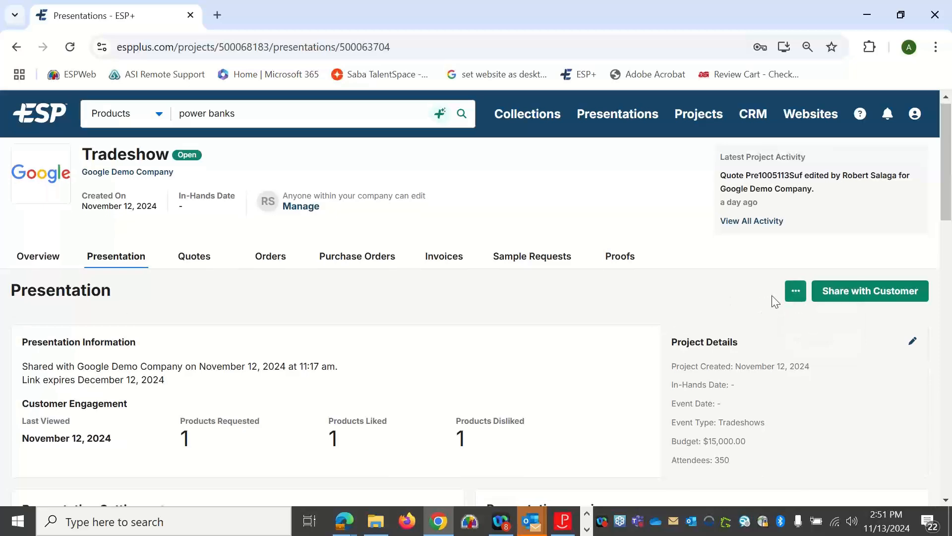
{"action": "scroll", "coordinate": [775, 301], "scroll_direction": "down", "scroll_amount": 6}
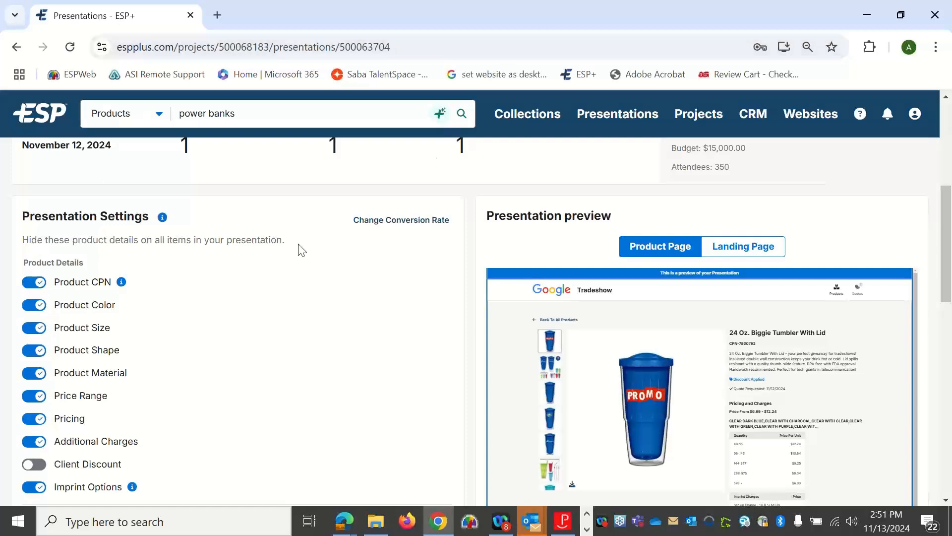
{"action": "scroll", "coordinate": [159, 304], "scroll_direction": "down", "scroll_amount": 3}
{"action": "scroll", "coordinate": [187, 279], "scroll_direction": "up", "scroll_amount": 2}
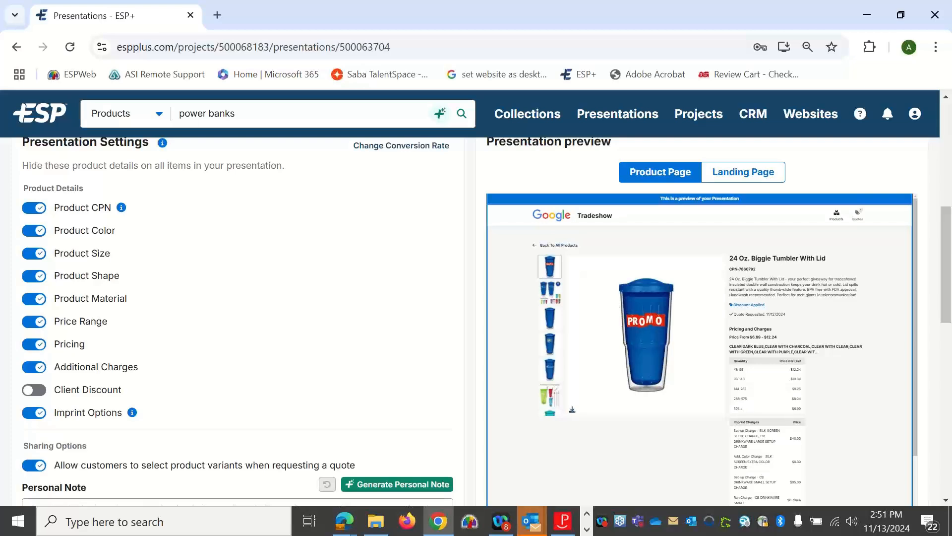
- Examine the presentation's expiration date and product list, and look over its settings, personal note and preview again
{"action": "scroll", "coordinate": [653, 211], "scroll_direction": "down", "scroll_amount": 8}
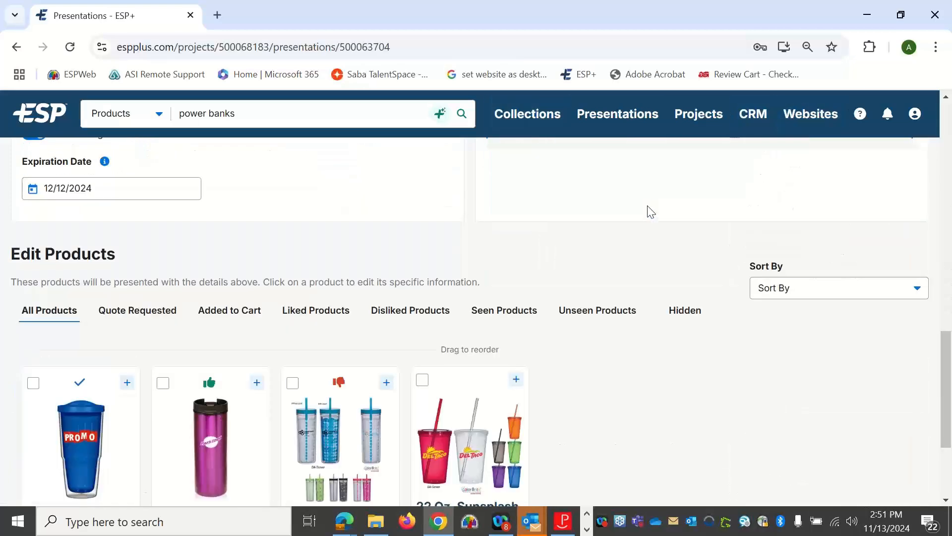
{"action": "scroll", "coordinate": [583, 211], "scroll_direction": "down", "scroll_amount": 3}
{"action": "scroll", "coordinate": [385, 241], "scroll_direction": "up", "scroll_amount": 3}
{"action": "scroll", "coordinate": [695, 404], "scroll_direction": "up", "scroll_amount": 15}
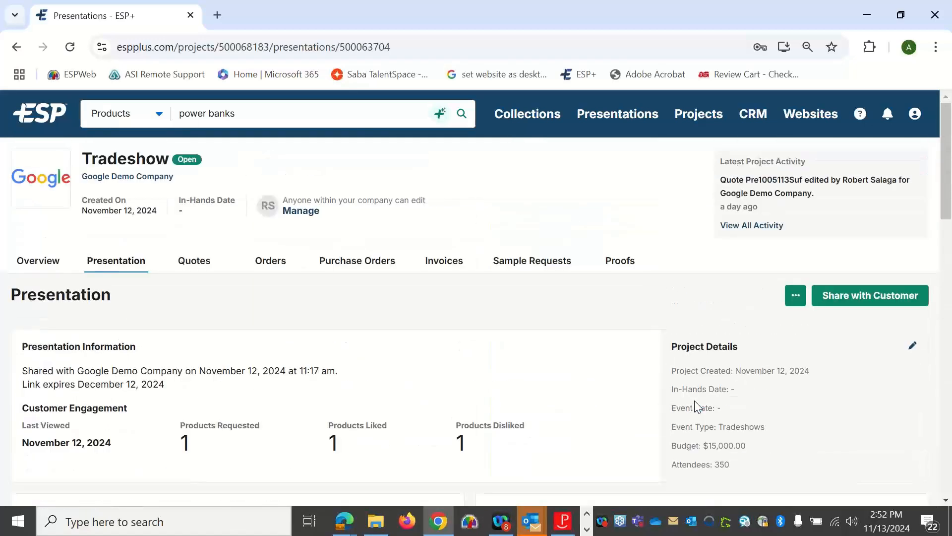
{"action": "scroll", "coordinate": [695, 404], "scroll_direction": "down", "scroll_amount": 5}
{"action": "scroll", "coordinate": [657, 392], "scroll_direction": "down", "scroll_amount": 5}
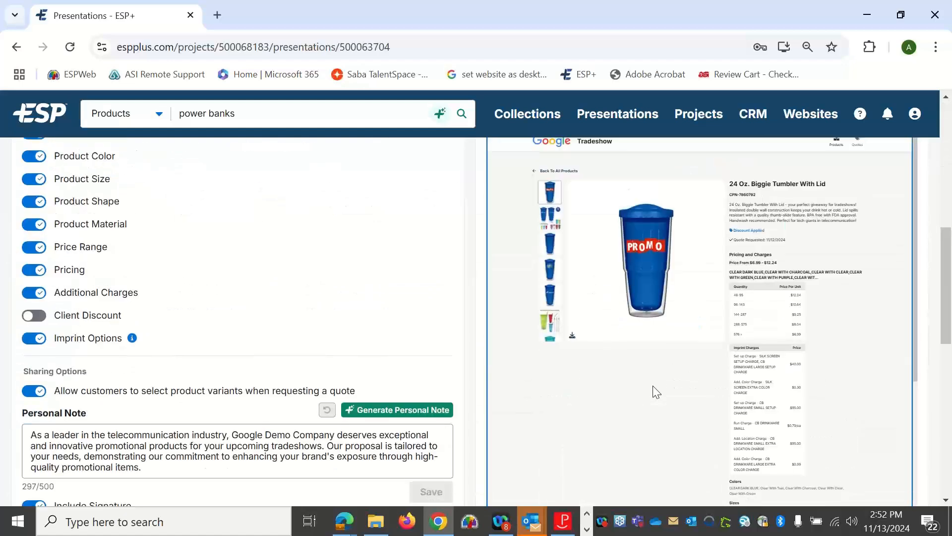
{"action": "scroll", "coordinate": [509, 377], "scroll_direction": "down", "scroll_amount": 9}
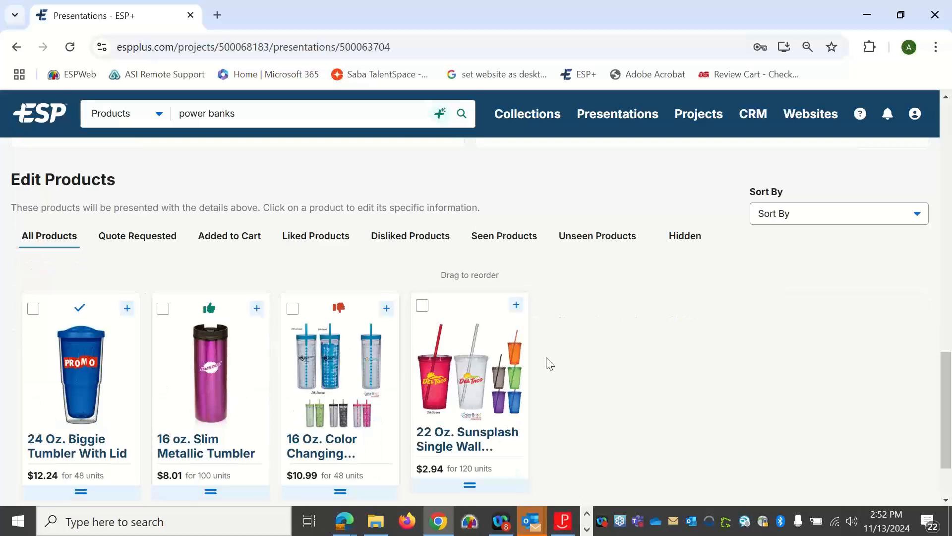
{"action": "scroll", "coordinate": [564, 370], "scroll_direction": "up", "scroll_amount": 12}
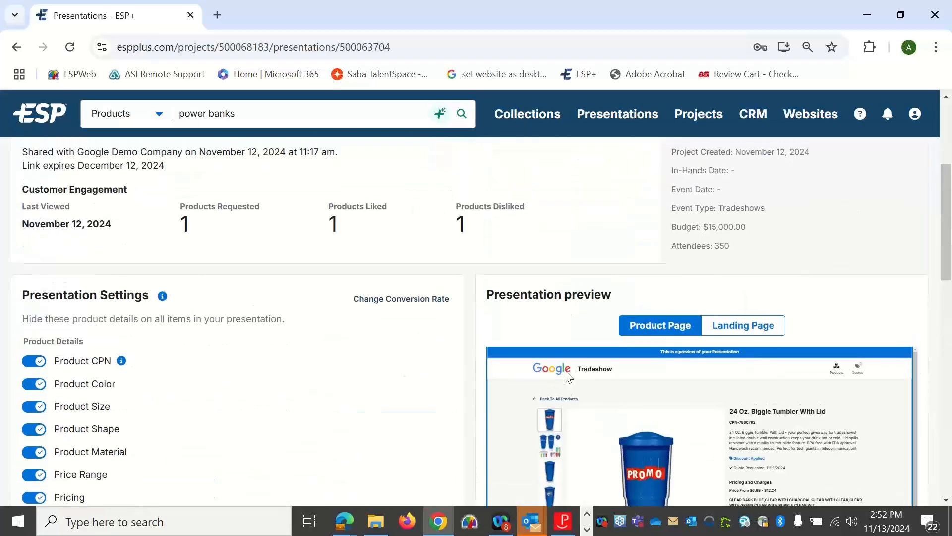
{"action": "scroll", "coordinate": [568, 377], "scroll_direction": "up", "scroll_amount": 4}
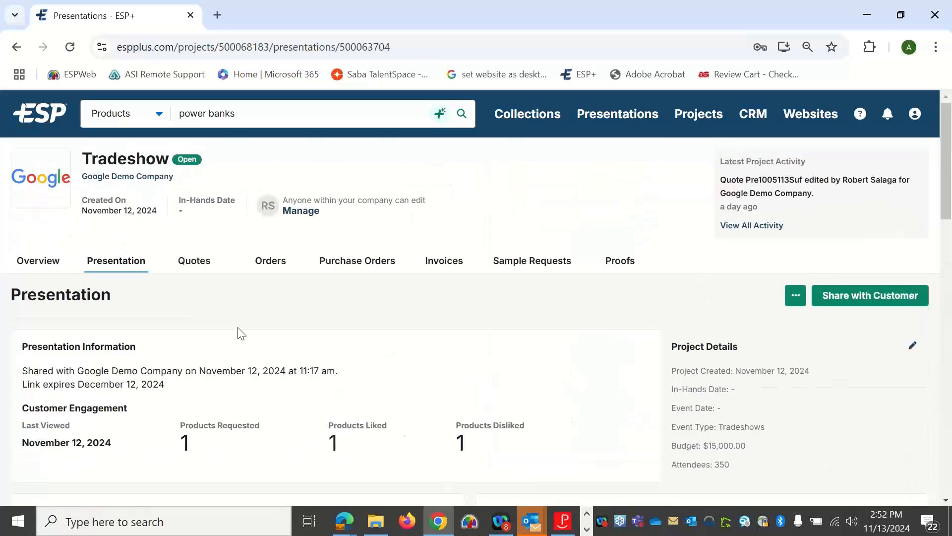
- Return to the Tradeshow project overview and examine its additional project actions and collaborator settings without changing them
{"action": "left_click", "coordinate": [50, 266]}
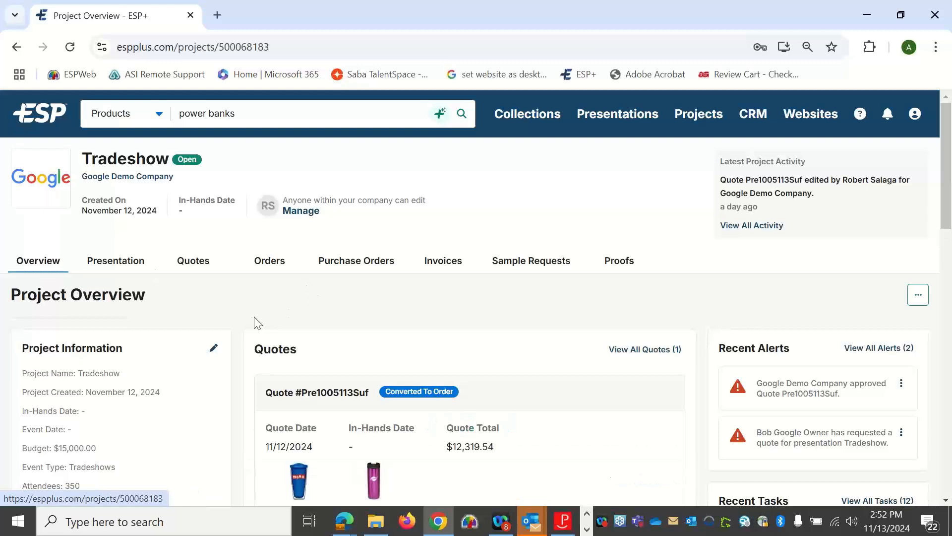
{"action": "left_click", "coordinate": [918, 295]}
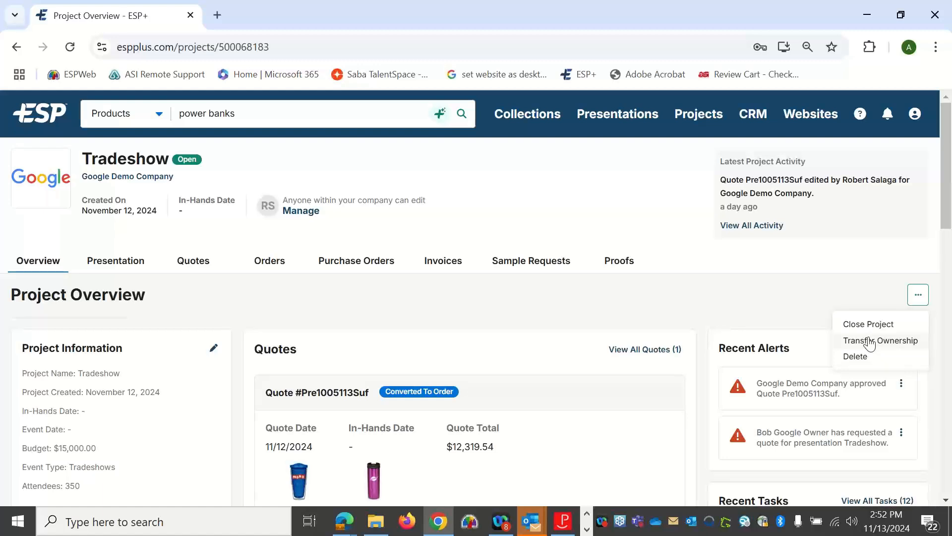
{"action": "left_click", "coordinate": [694, 294]}
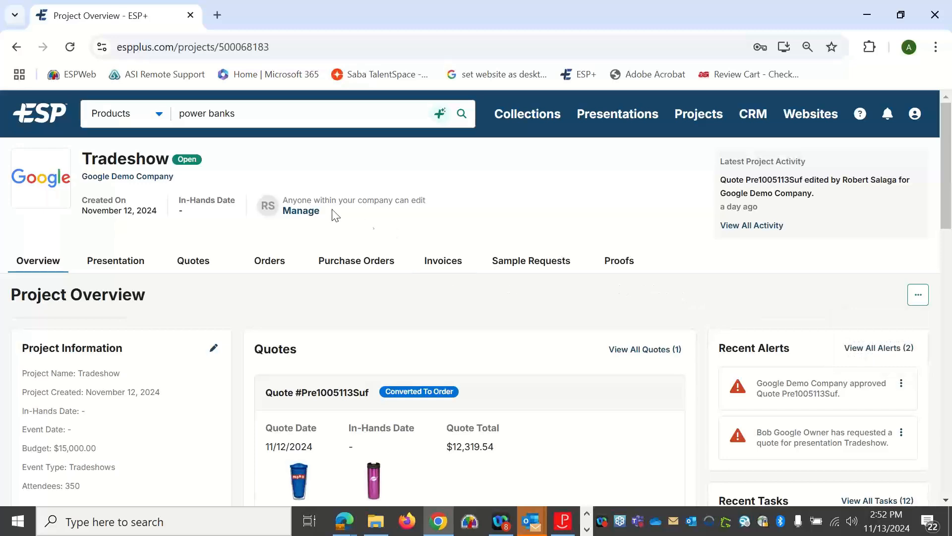
{"action": "left_click", "coordinate": [313, 213]}
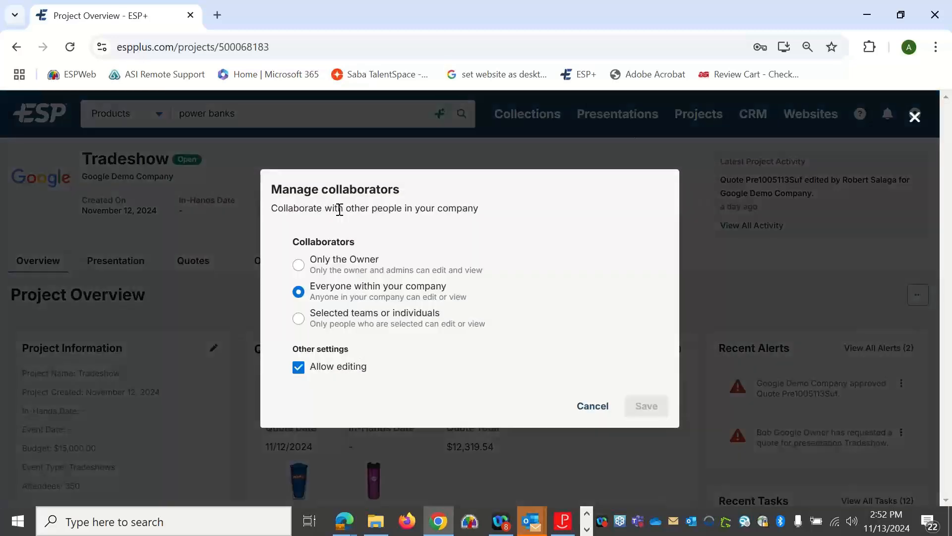
{"action": "left_click", "coordinate": [915, 117]}
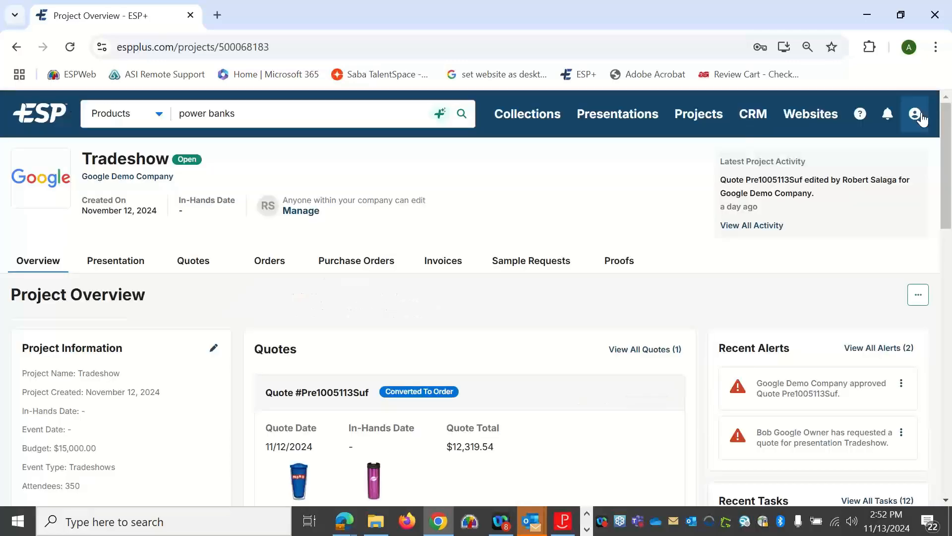
{"action": "left_click", "coordinate": [915, 296]}
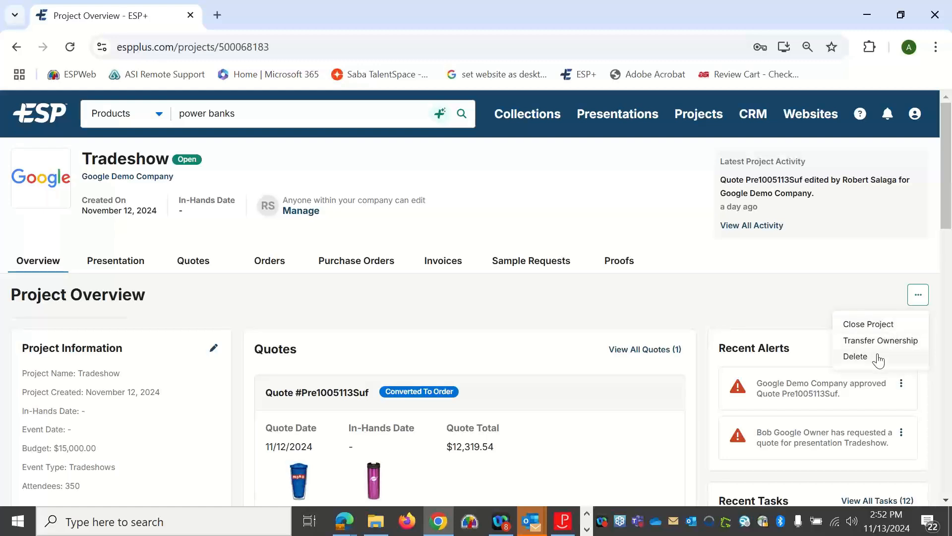
{"action": "left_click", "coordinate": [638, 296]}
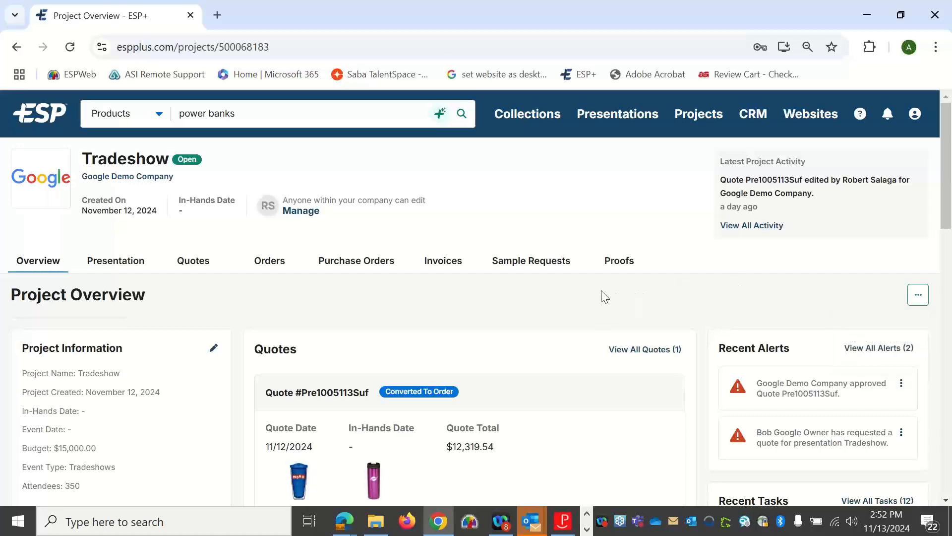
- Start a project note with Tradeshow as the asset type, and leave the note form without saving
{"action": "scroll", "coordinate": [603, 297], "scroll_direction": "down", "scroll_amount": 1}
{"action": "scroll", "coordinate": [603, 296], "scroll_direction": "down", "scroll_amount": 10}
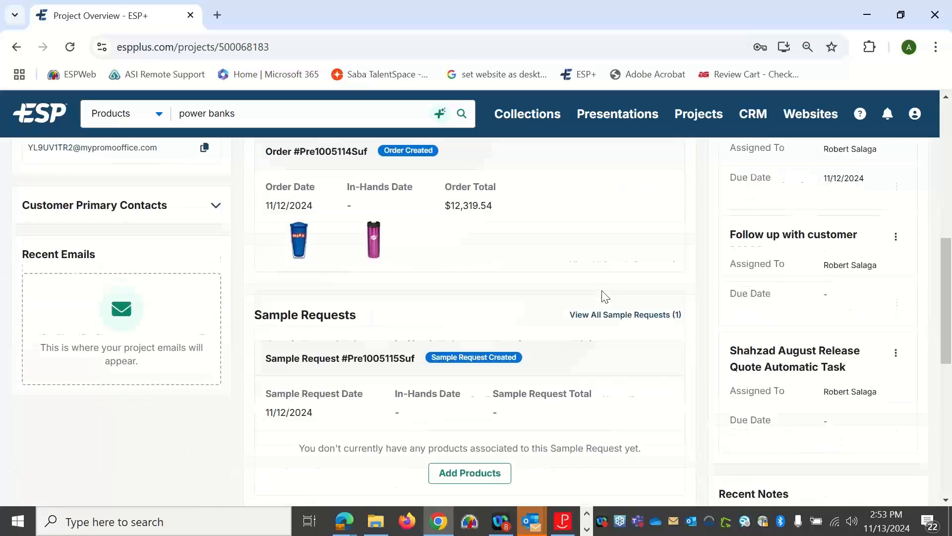
{"action": "scroll", "coordinate": [604, 293], "scroll_direction": "down", "scroll_amount": 5}
{"action": "scroll", "coordinate": [604, 289], "scroll_direction": "up", "scroll_amount": 7}
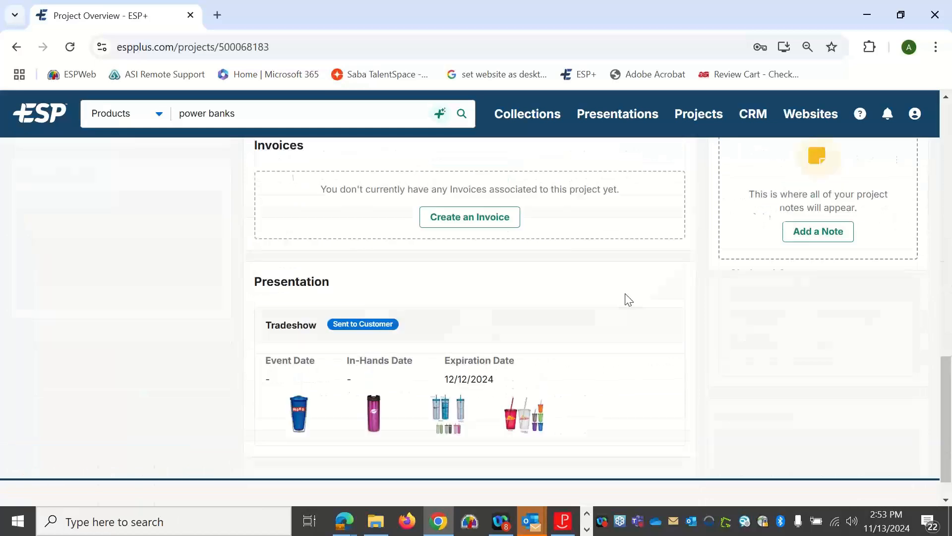
{"action": "scroll", "coordinate": [635, 306], "scroll_direction": "down", "scroll_amount": 3}
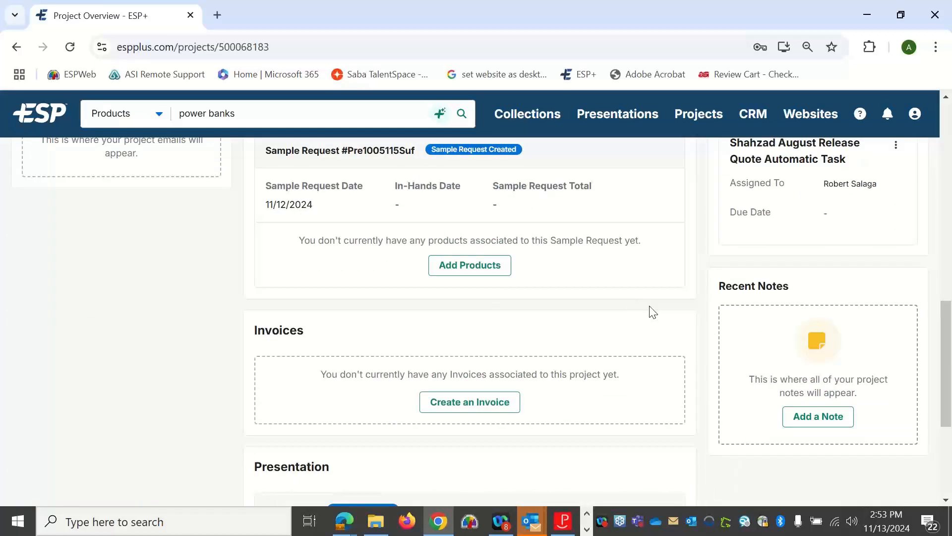
{"action": "left_click", "coordinate": [837, 427]}
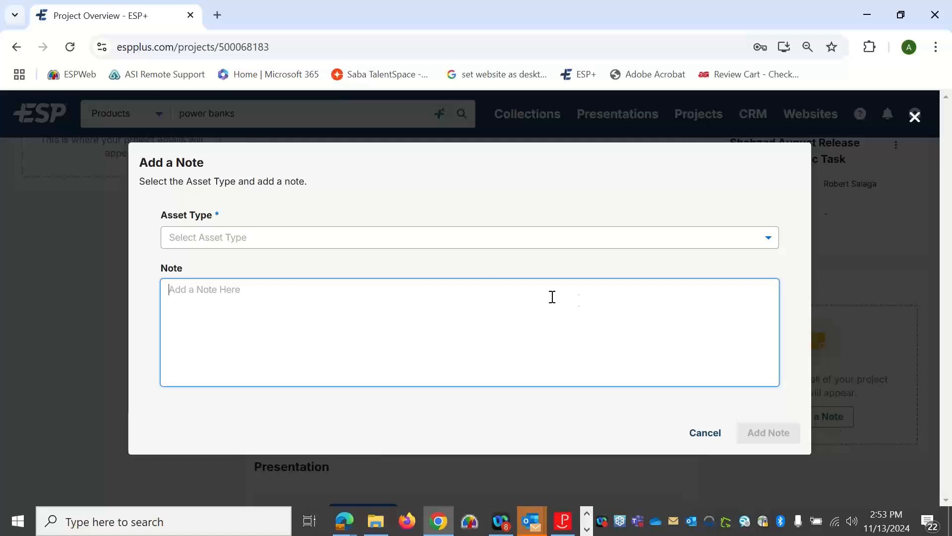
{"action": "left_click", "coordinate": [287, 242]}
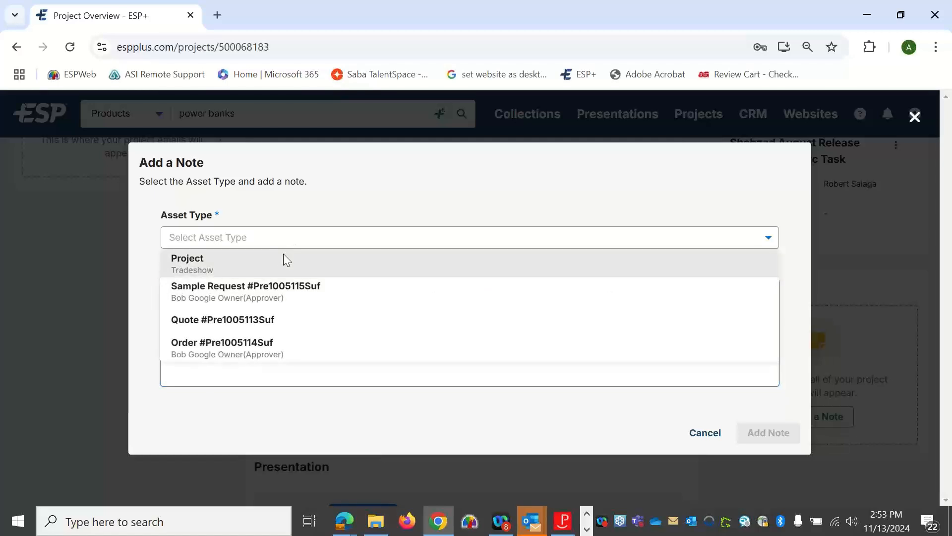
{"action": "left_click", "coordinate": [283, 254]}
{"action": "left_click", "coordinate": [252, 320]}
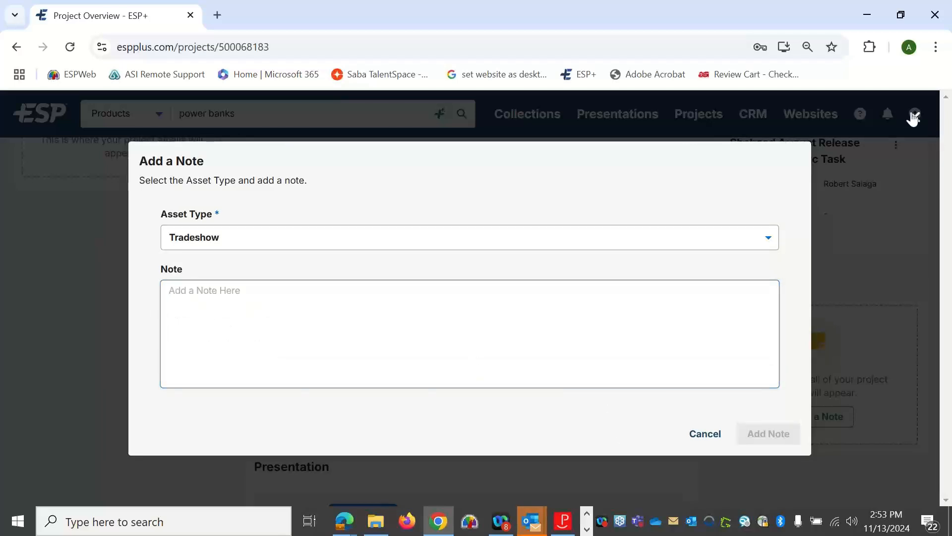
{"action": "left_click", "coordinate": [915, 117]}
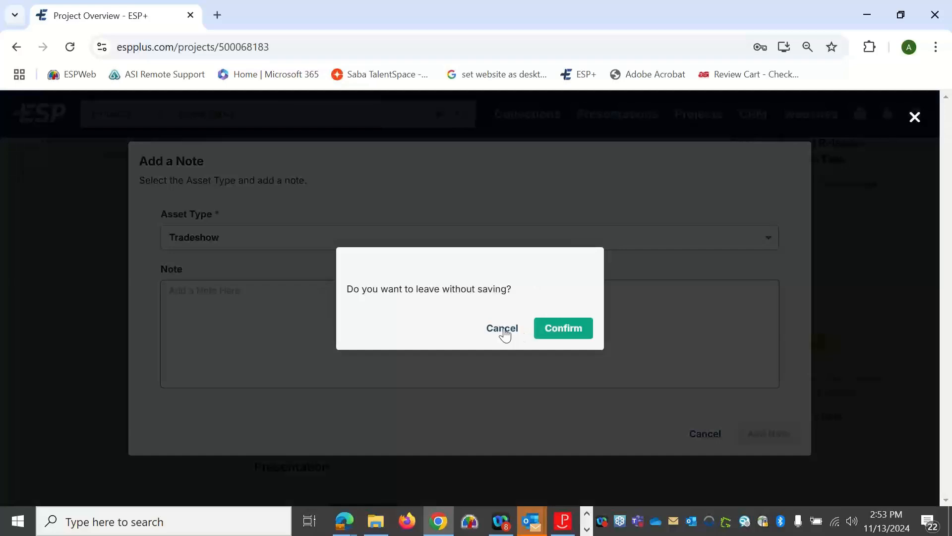
{"action": "left_click", "coordinate": [552, 331]}
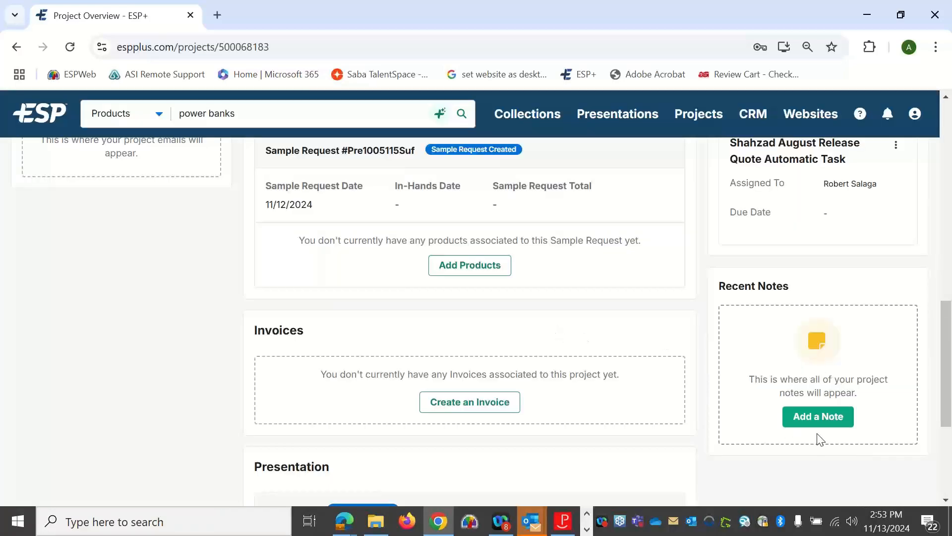
- Open the full list of tasks for the Tradeshow project from the recent tasks on the overview
{"action": "scroll", "coordinate": [821, 439], "scroll_direction": "up", "scroll_amount": 10}
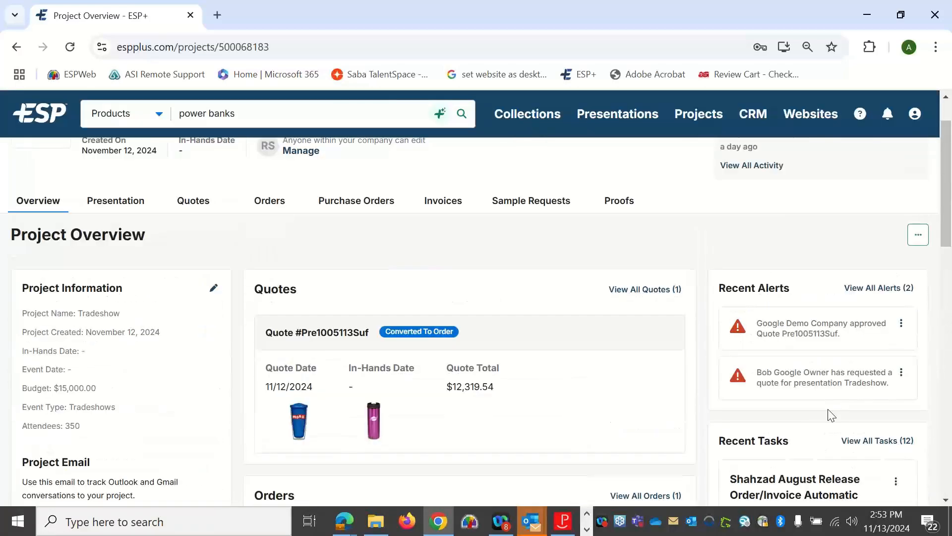
{"action": "scroll", "coordinate": [831, 414], "scroll_direction": "up", "scroll_amount": 2}
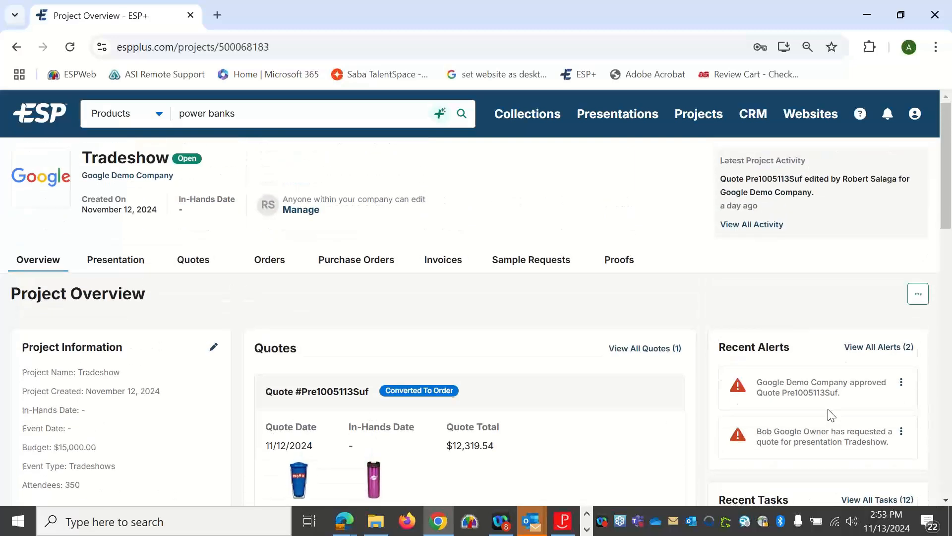
{"action": "scroll", "coordinate": [831, 415], "scroll_direction": "down", "scroll_amount": 3}
{"action": "left_click", "coordinate": [868, 351]}
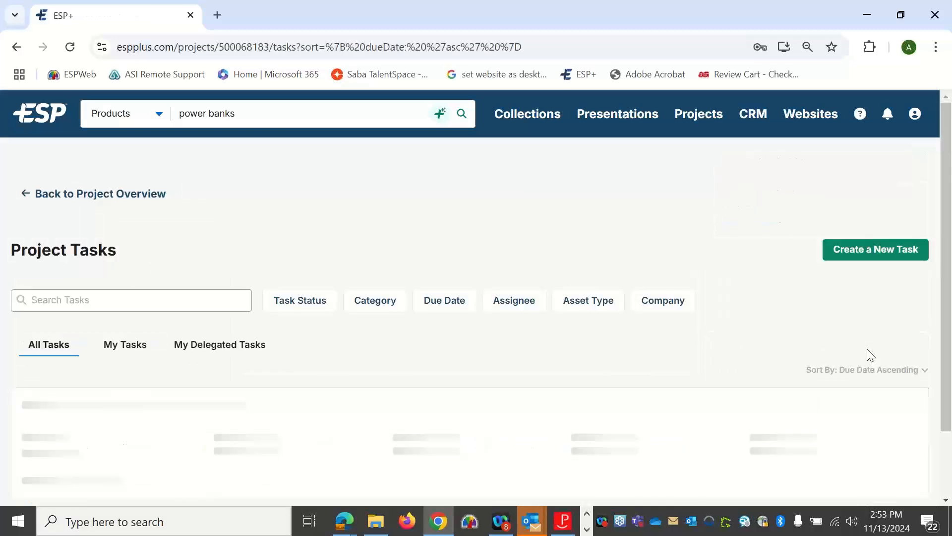
{"action": "scroll", "coordinate": [867, 349], "scroll_direction": "down", "scroll_amount": 1}
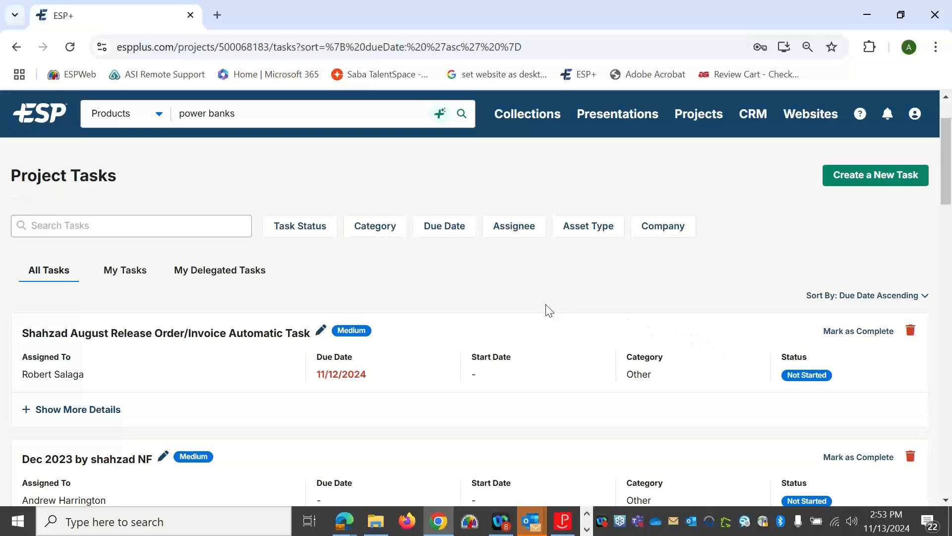
- Open a new task form, examine its category, assignee, date, priority, reminder and note options, and close it without creating a task
{"action": "left_click", "coordinate": [880, 173]}
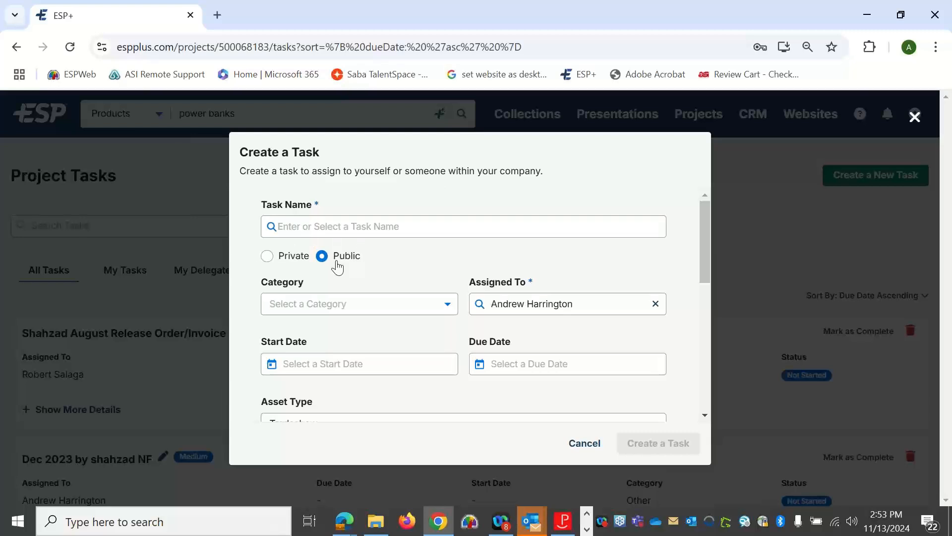
{"action": "left_click", "coordinate": [401, 312]}
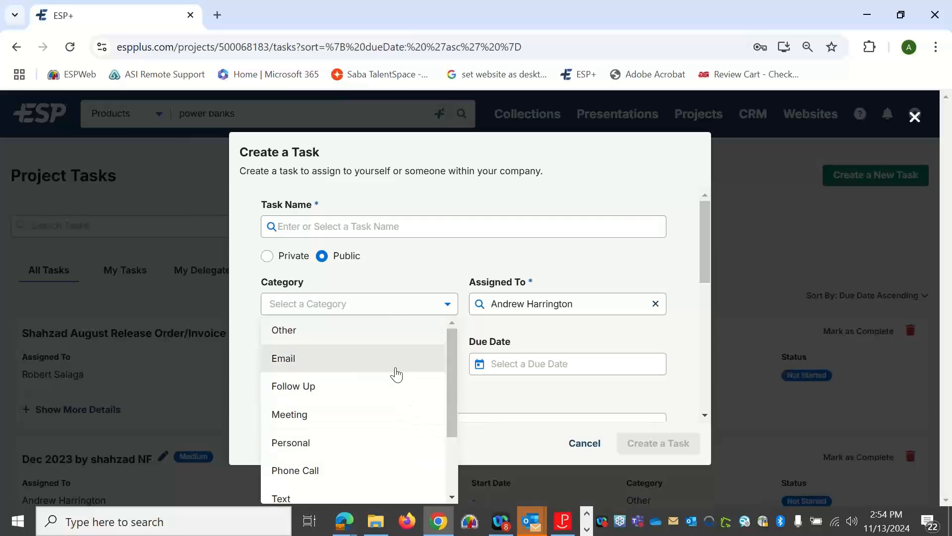
{"action": "left_click", "coordinate": [468, 345]}
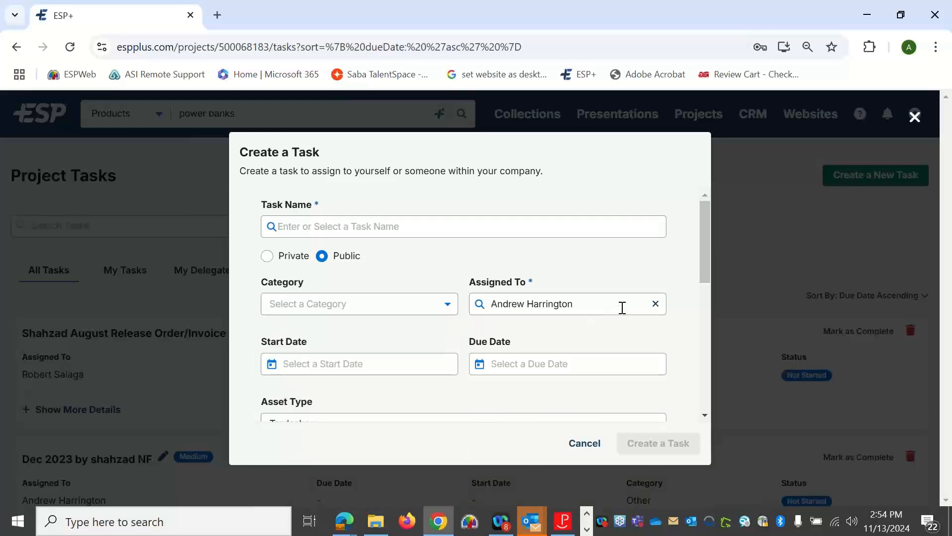
{"action": "scroll", "coordinate": [622, 307], "scroll_direction": "down", "scroll_amount": 1}
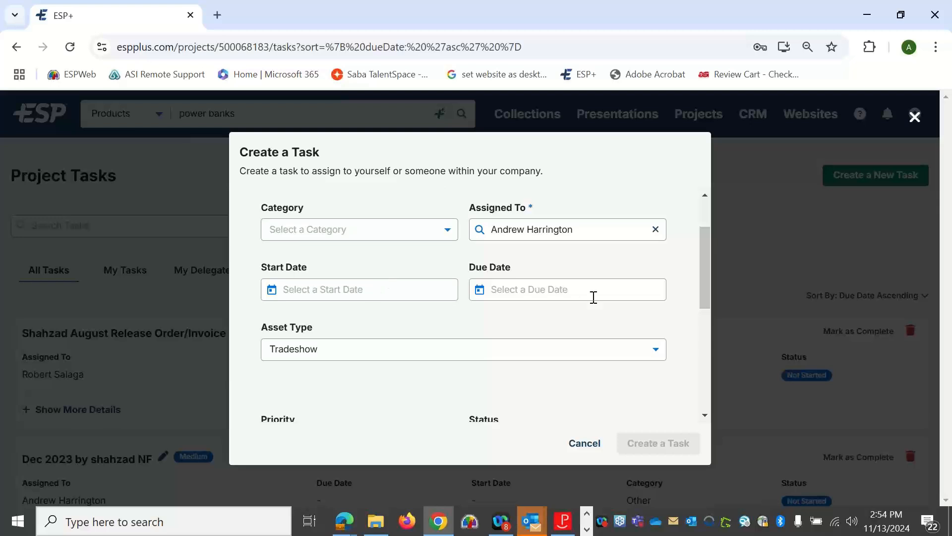
{"action": "scroll", "coordinate": [593, 296], "scroll_direction": "down", "scroll_amount": 2}
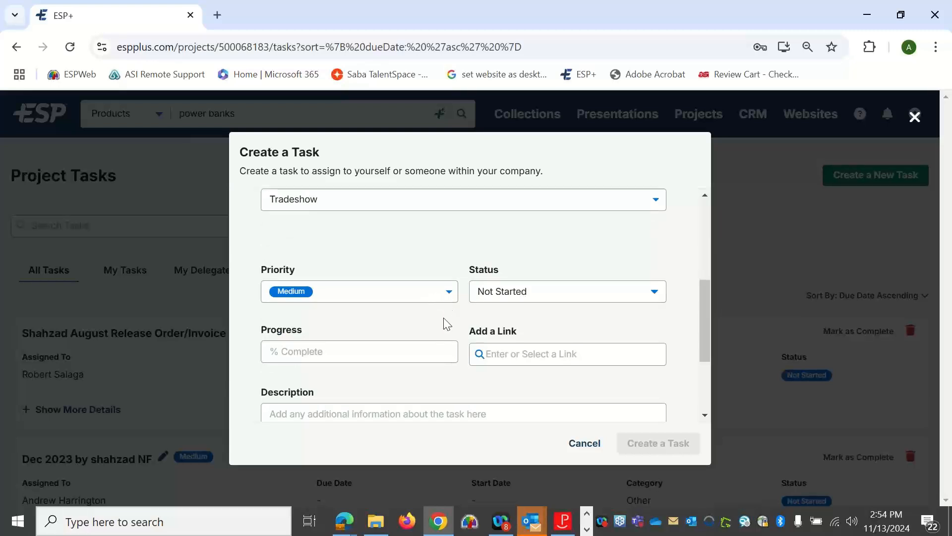
{"action": "scroll", "coordinate": [442, 323], "scroll_direction": "down", "scroll_amount": 2}
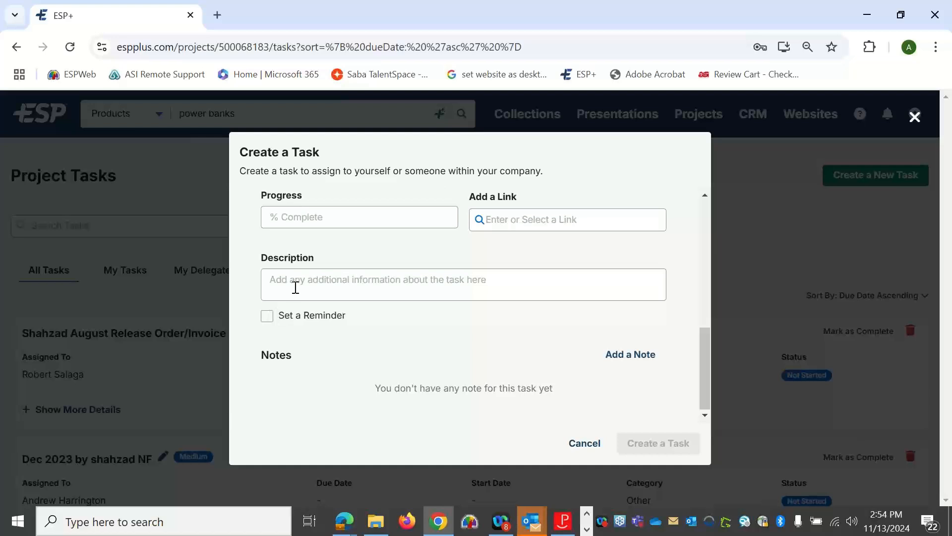
{"action": "scroll", "coordinate": [650, 394], "scroll_direction": "up", "scroll_amount": 4}
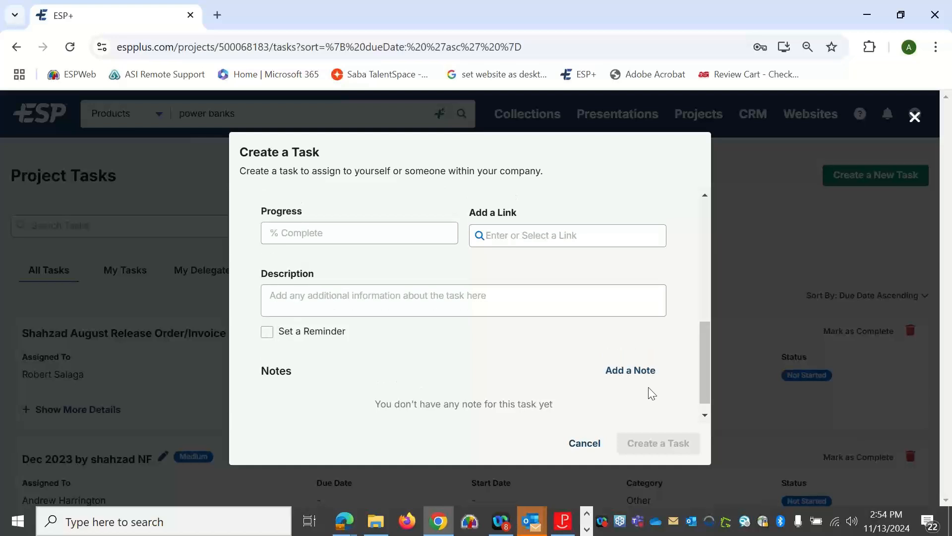
{"action": "left_click", "coordinate": [916, 119]}
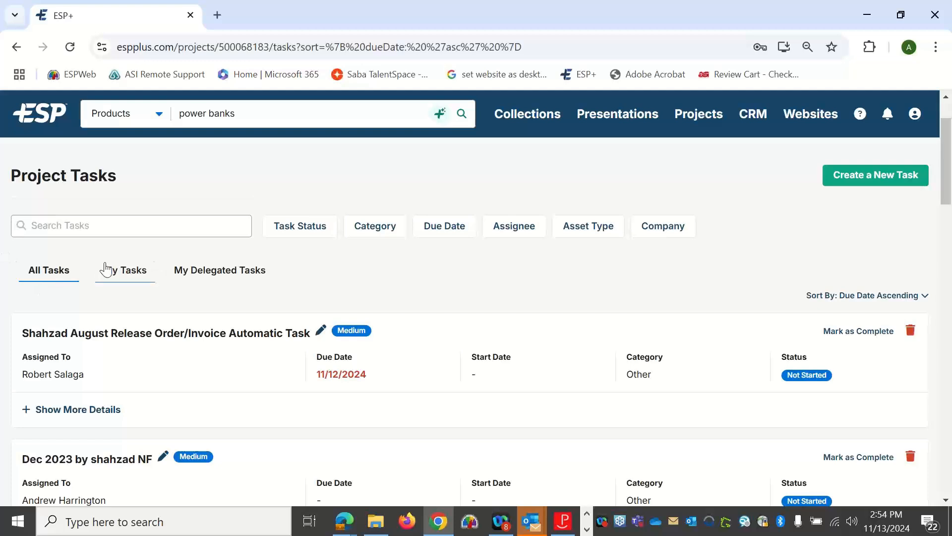
- Compare the project's own, delegated and complete task lists, and view the due date sorting options
{"action": "left_click", "coordinate": [126, 276]}
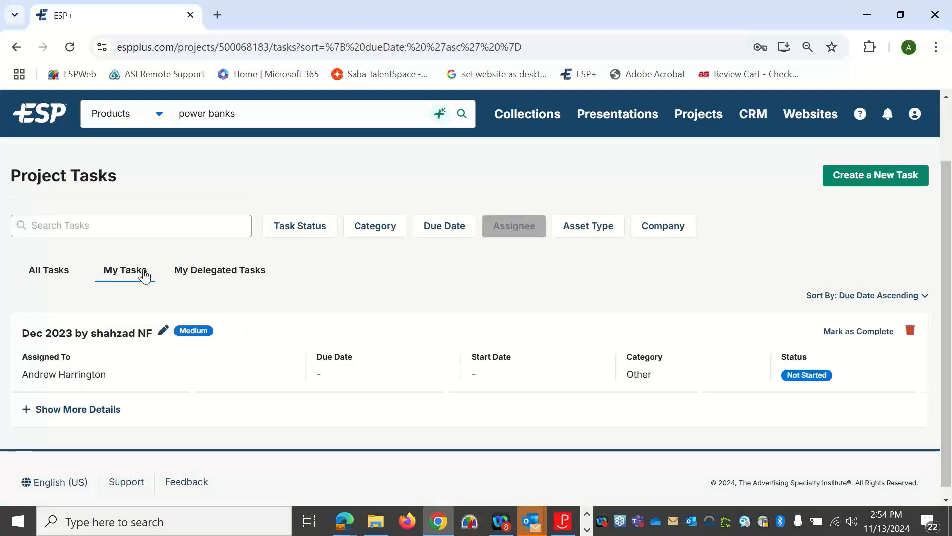
{"action": "left_click", "coordinate": [207, 276]}
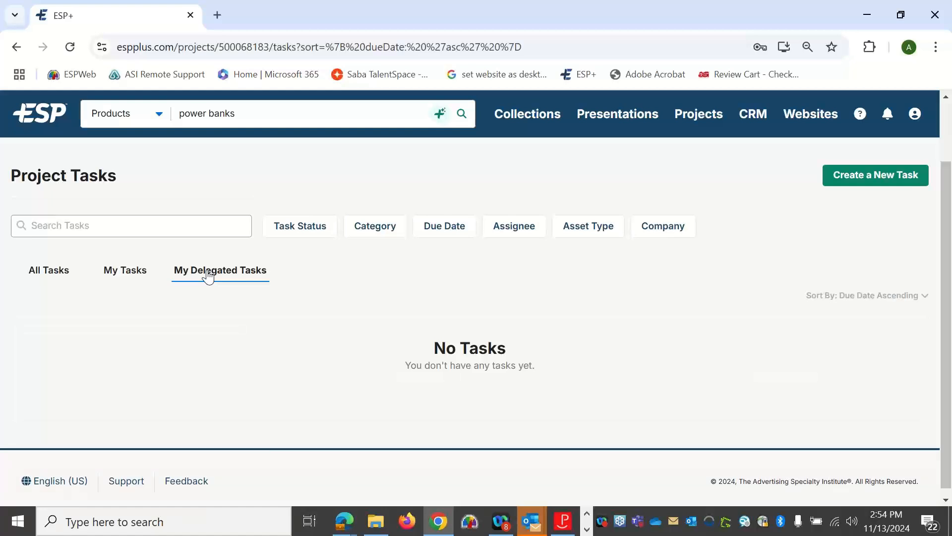
{"action": "left_click", "coordinate": [47, 278]}
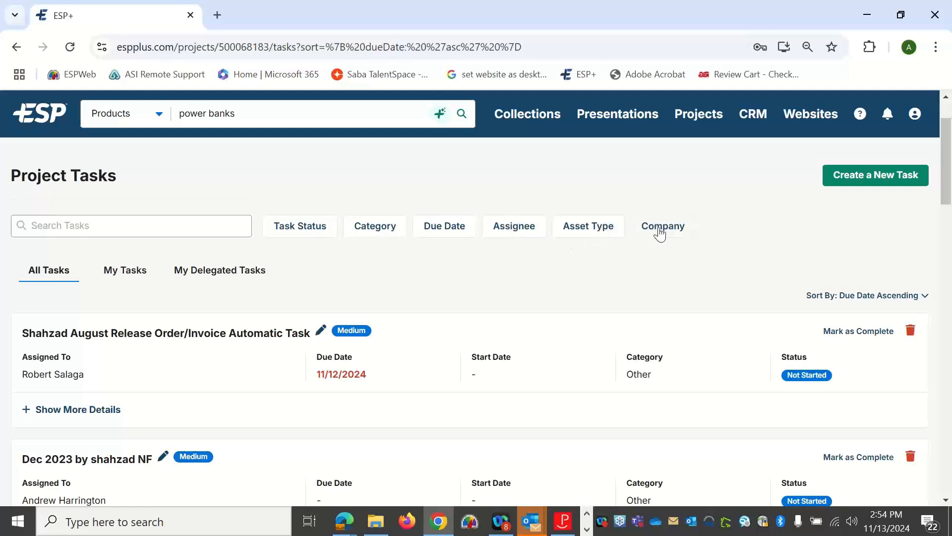
{"action": "left_click", "coordinate": [901, 297]}
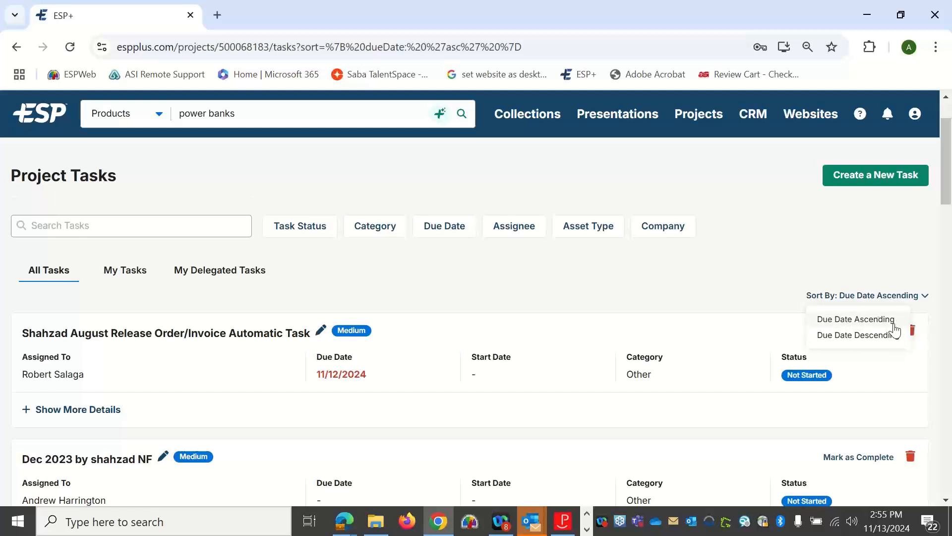
{"action": "left_click", "coordinate": [678, 282]}
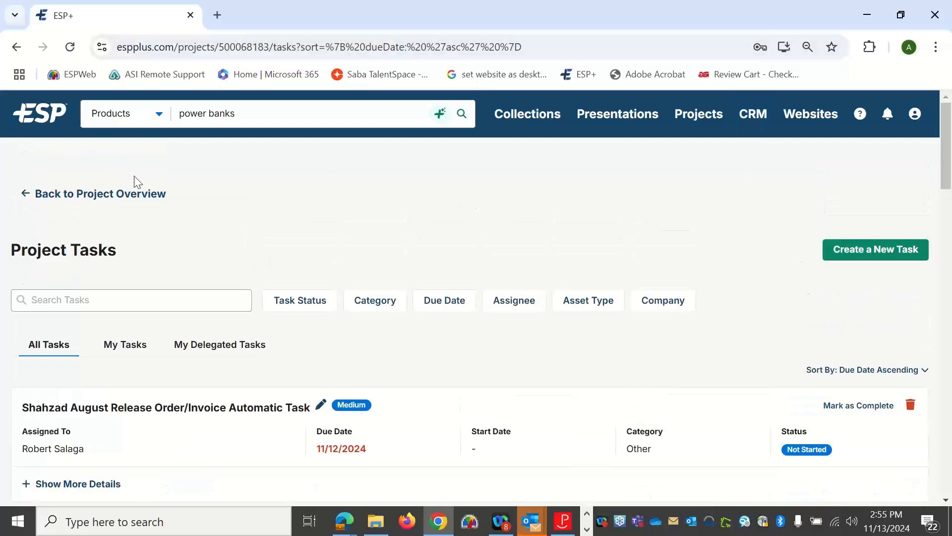
- Return to the Tradeshow project overview and open the help and support resources
{"action": "left_click", "coordinate": [145, 196]}
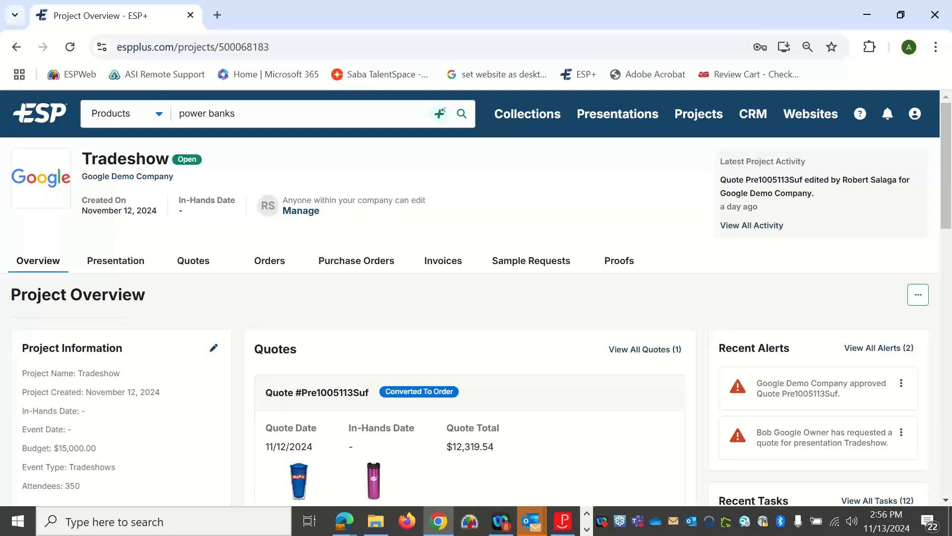
{"action": "left_click", "coordinate": [861, 114]}
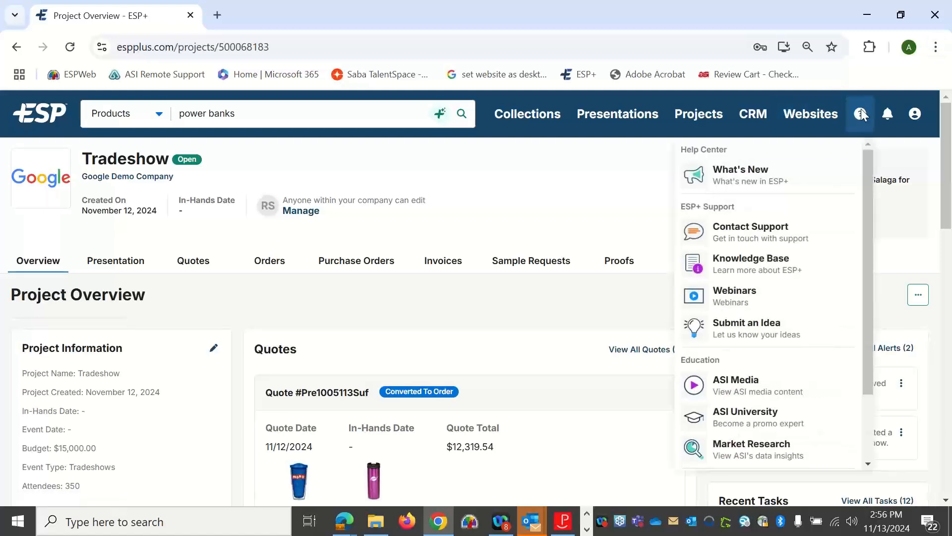